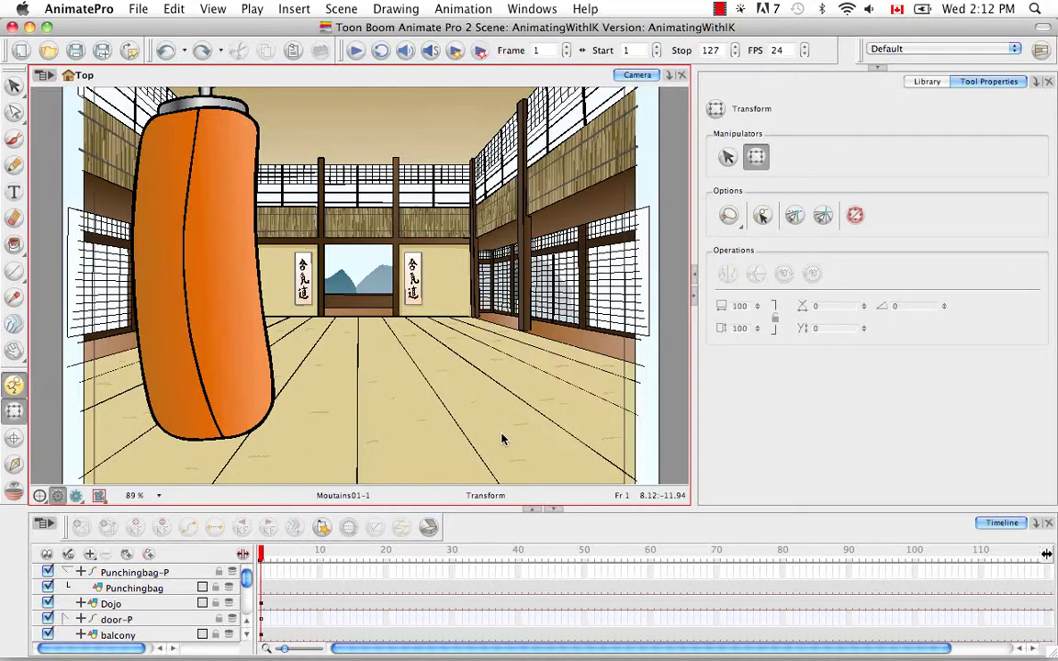
pyautogui.click(173, 593)
pyautogui.rightClick(170, 594)
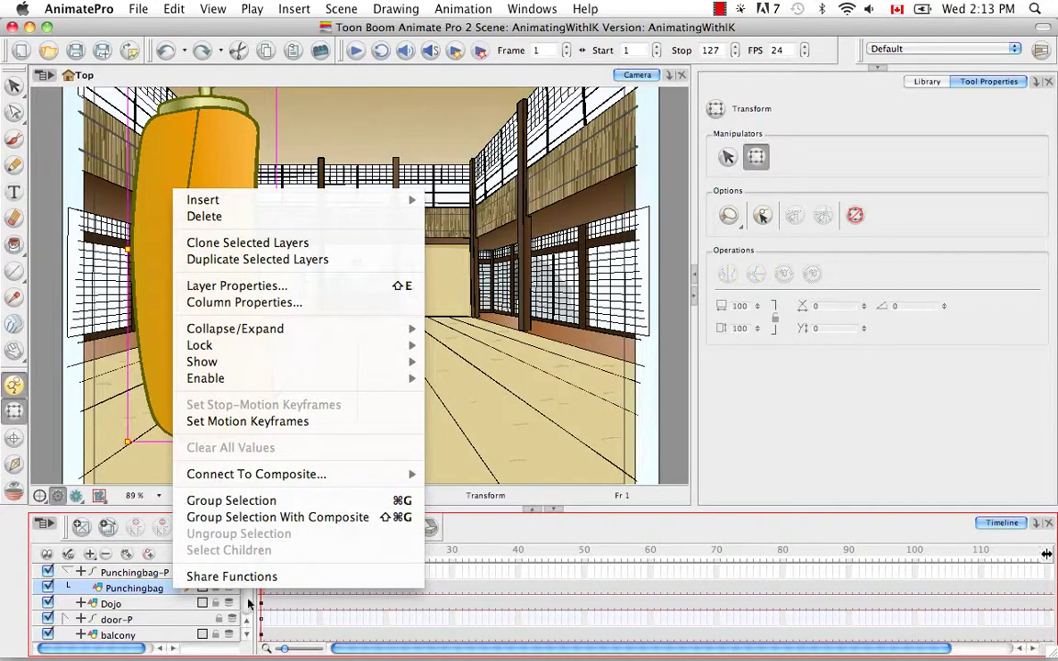
pyautogui.click(179, 599)
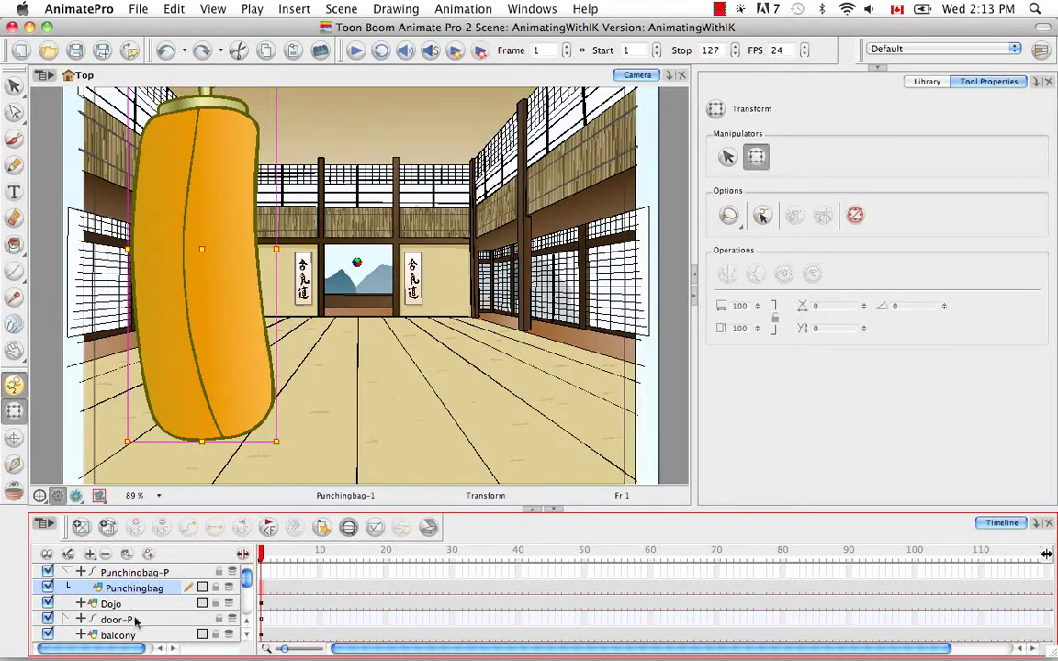
pyautogui.scroll(-5, 241, 615)
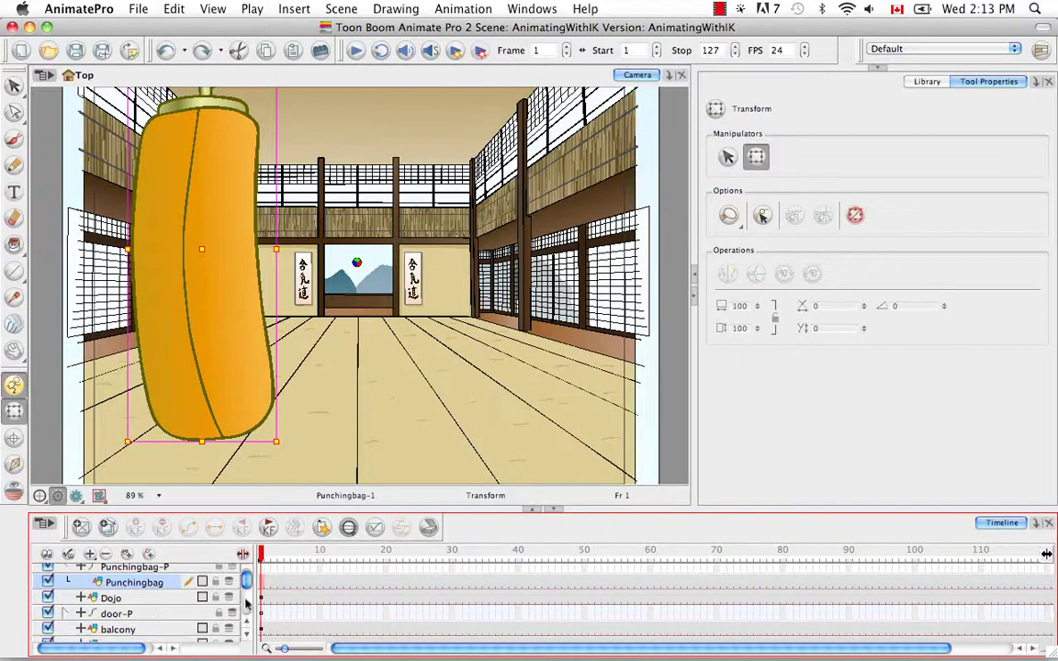
pyautogui.scroll(5, 234, 560)
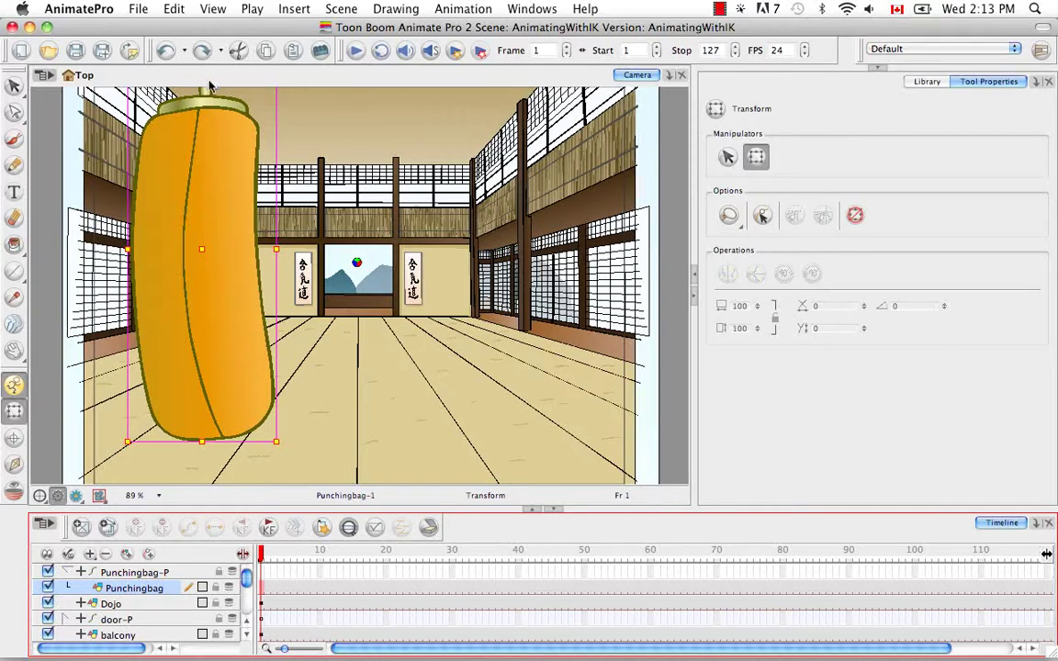
pyautogui.click(340, 204)
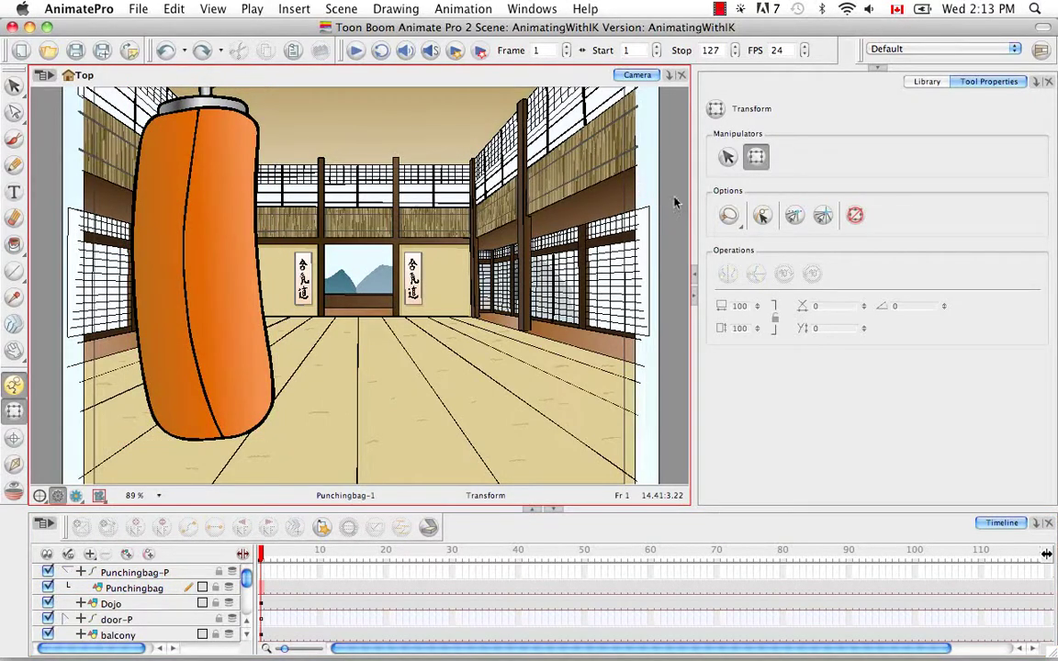
# Add the KR_MASTER_IK template from the KarateRabbit folder of the Animate Pro Library to the scene, beside the punching bag
pyautogui.press('super+minus')
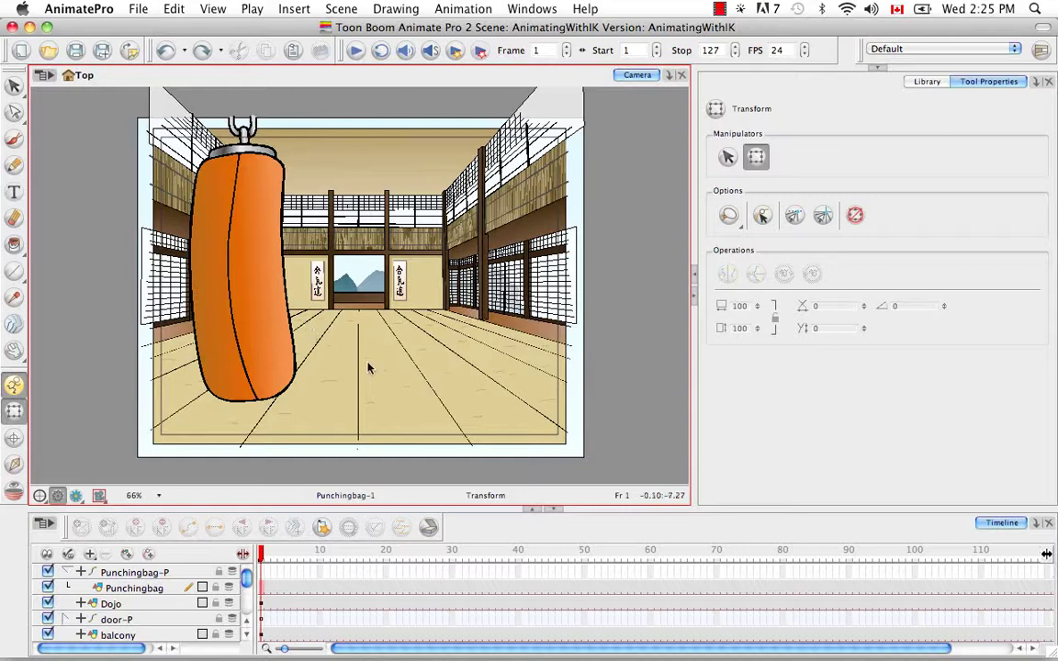
pyautogui.click(924, 81)
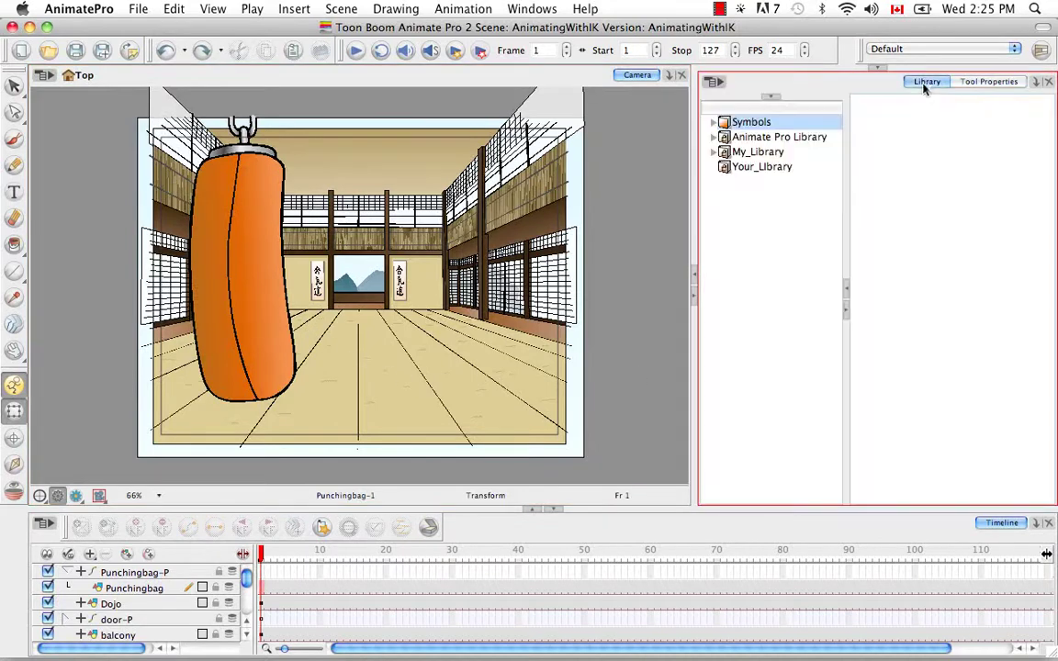
pyautogui.click(730, 137)
pyautogui.click(714, 137)
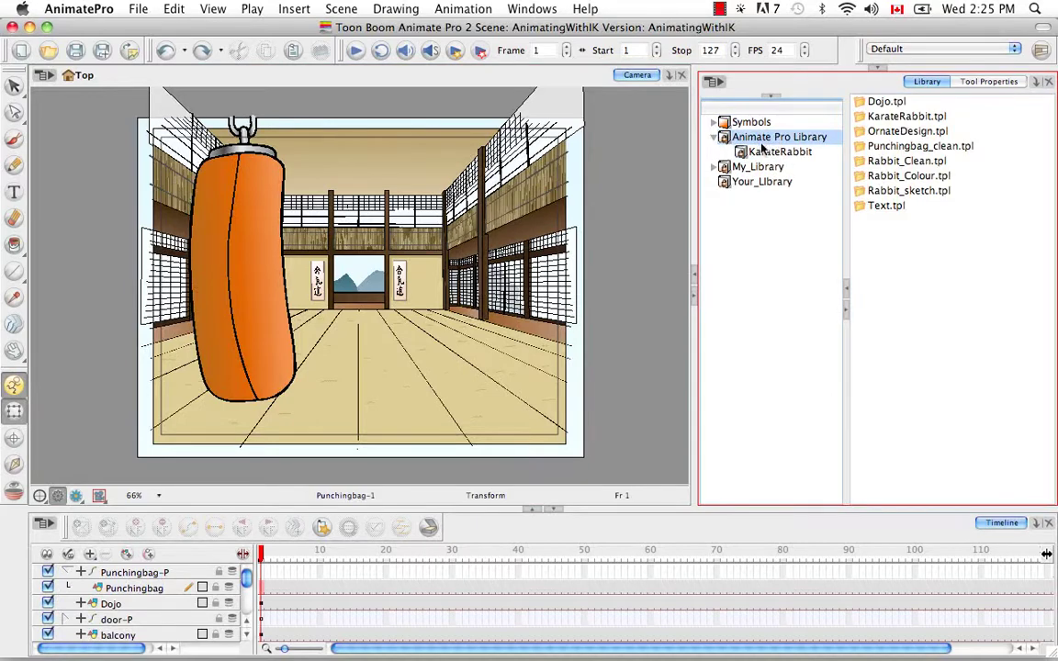
pyautogui.click(755, 153)
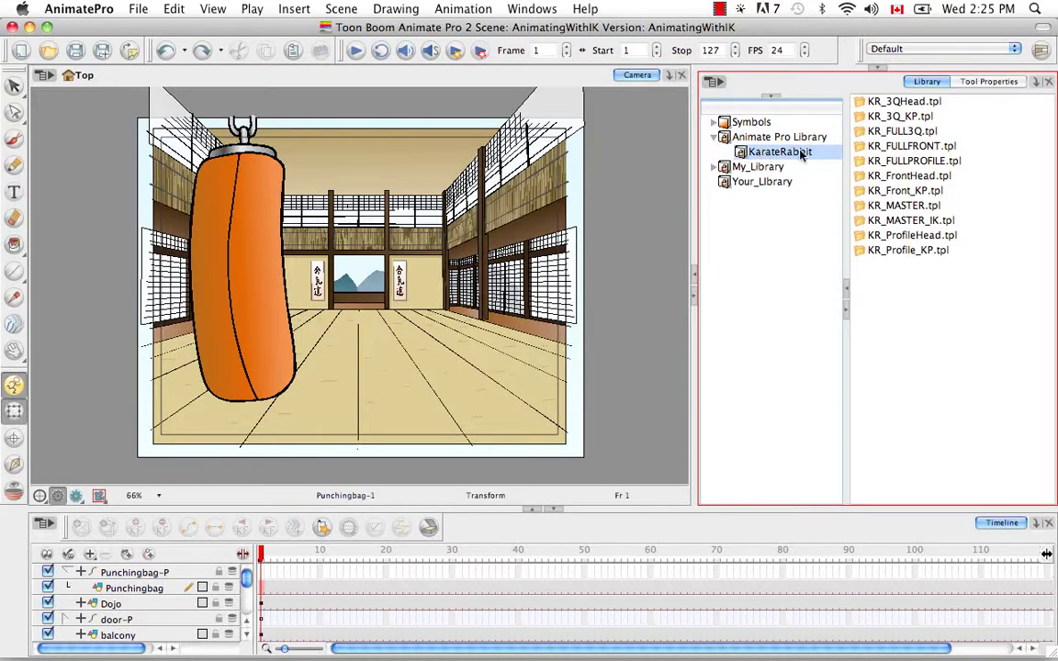
pyautogui.click(867, 223)
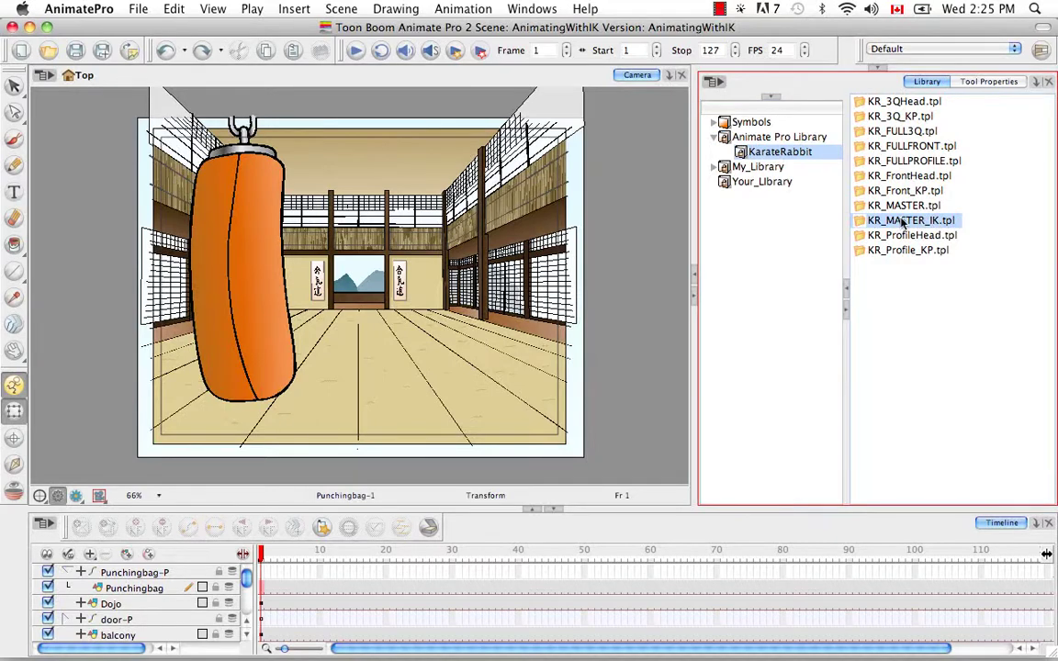
pyautogui.moveTo(902, 223); pyautogui.dragTo(360, 295)
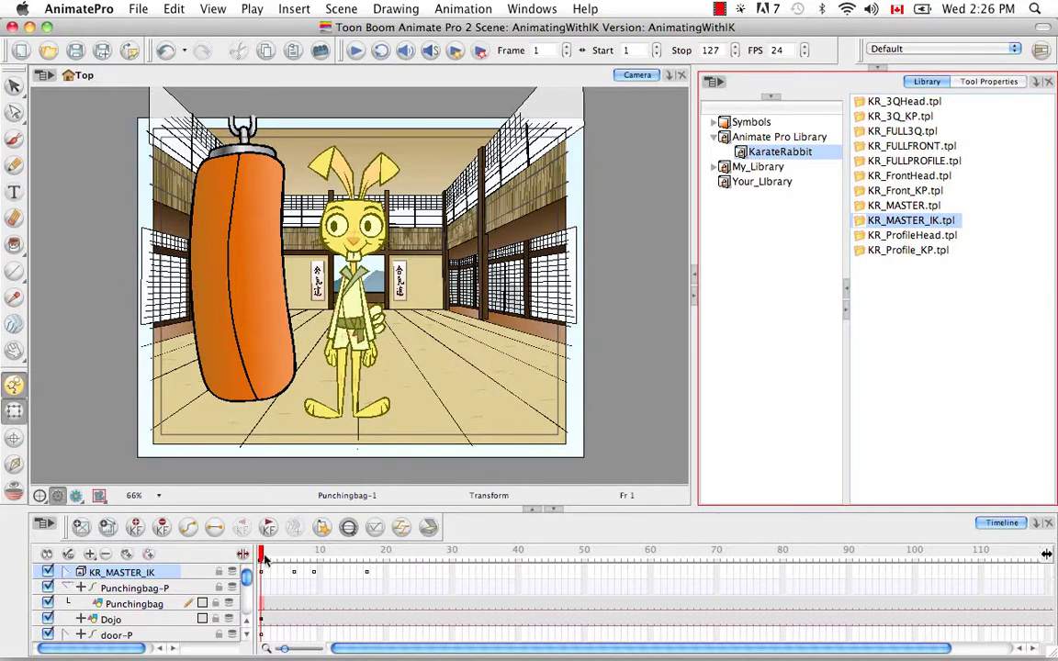
# Inspect the sublayers of the KR_MASTER_IK group and view the rabbit's pose at frame 9
pyautogui.click(68, 572)
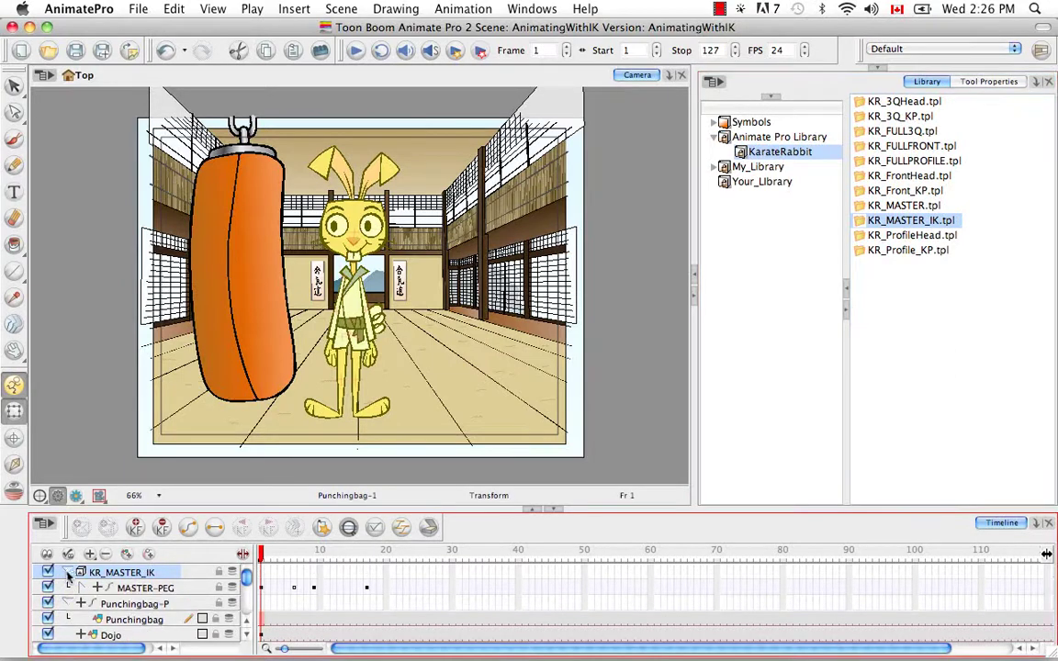
pyautogui.click(83, 587)
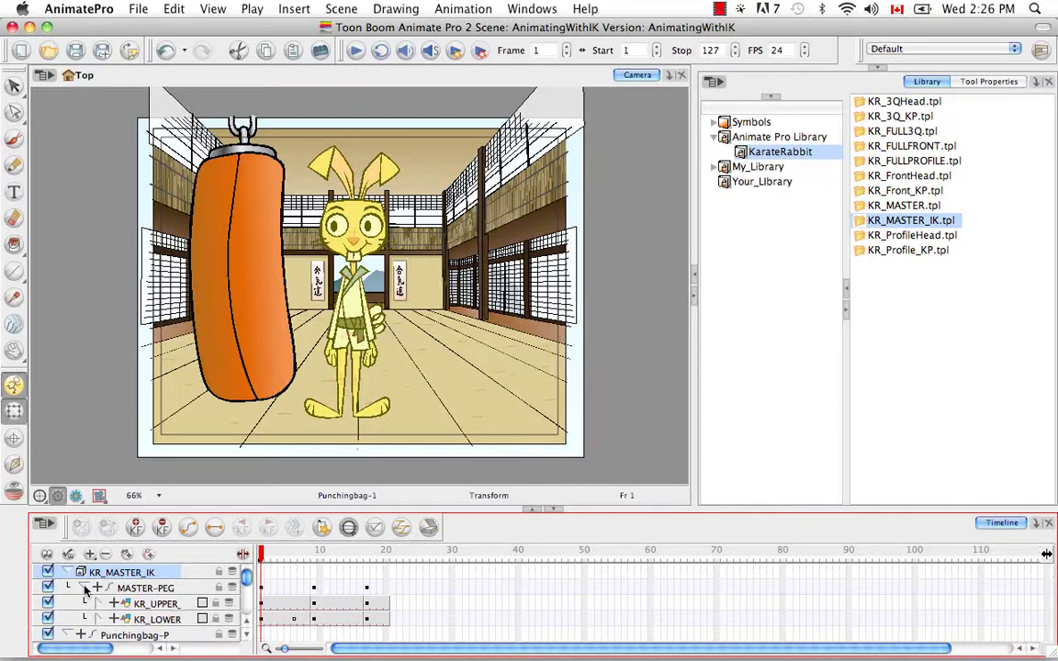
pyautogui.moveTo(262, 554); pyautogui.dragTo(315, 560)
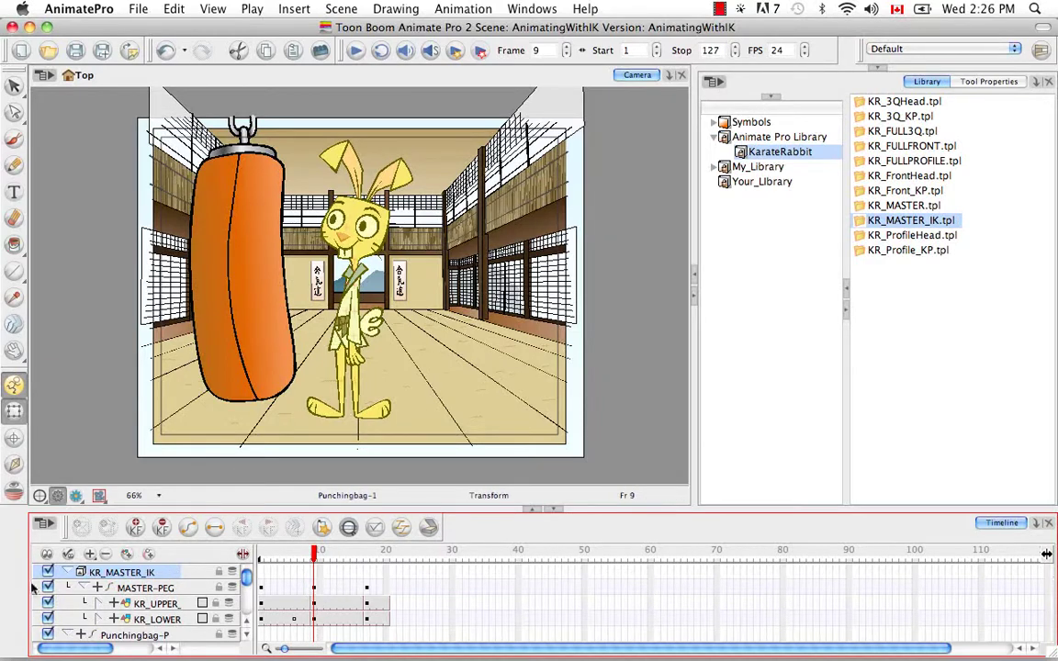
pyautogui.click(68, 572)
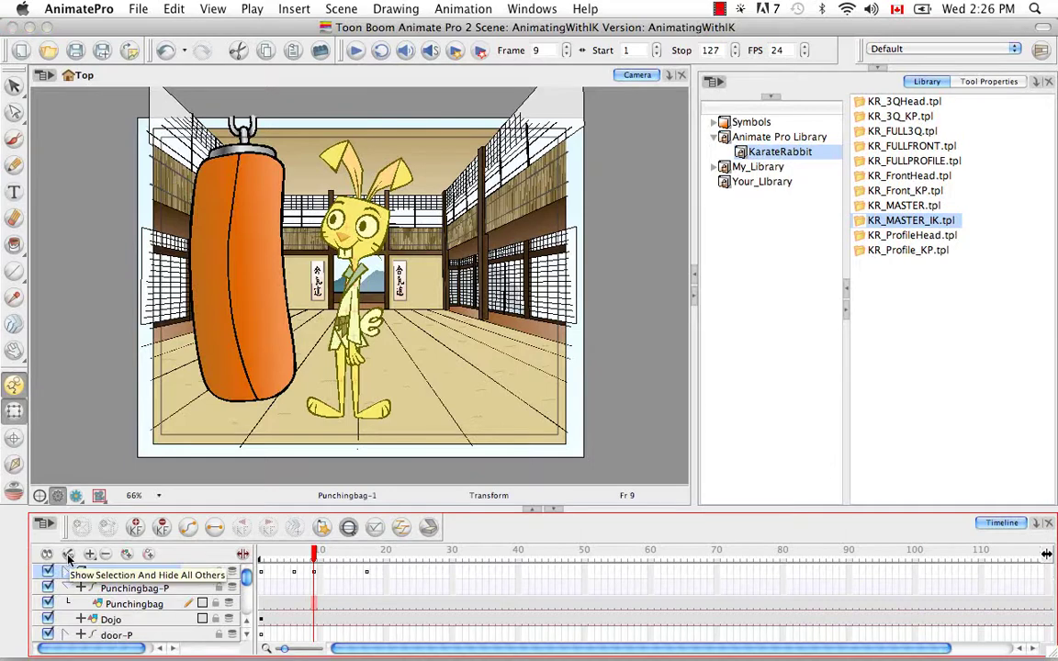
# Delete frames 1 to 8 of the KR_MASTER_IK group and check the remaining cells on its sublayers
pyautogui.click(310, 572)
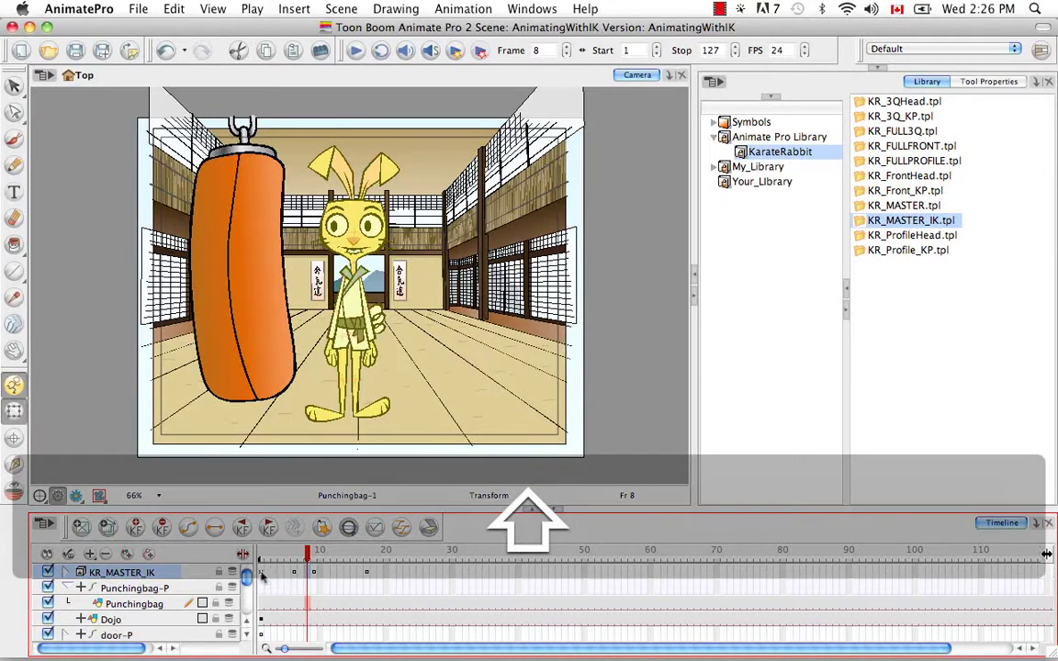
pyautogui.keyDown('shift'); pyautogui.click(262, 574); pyautogui.keyUp('shift')
pyautogui.press('BackSpace')
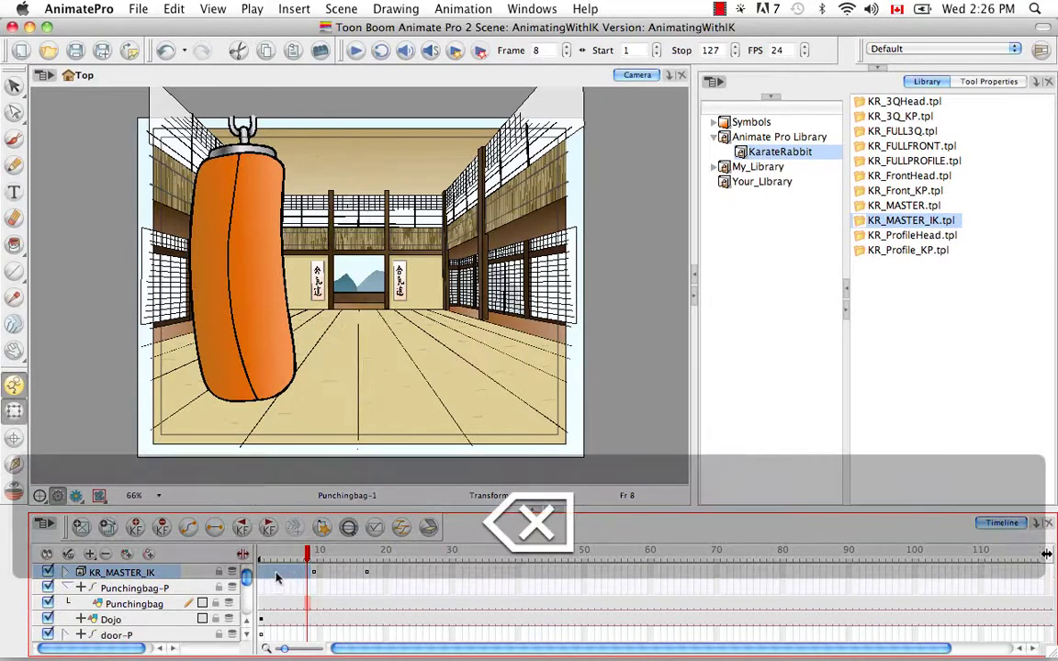
pyautogui.click(66, 572)
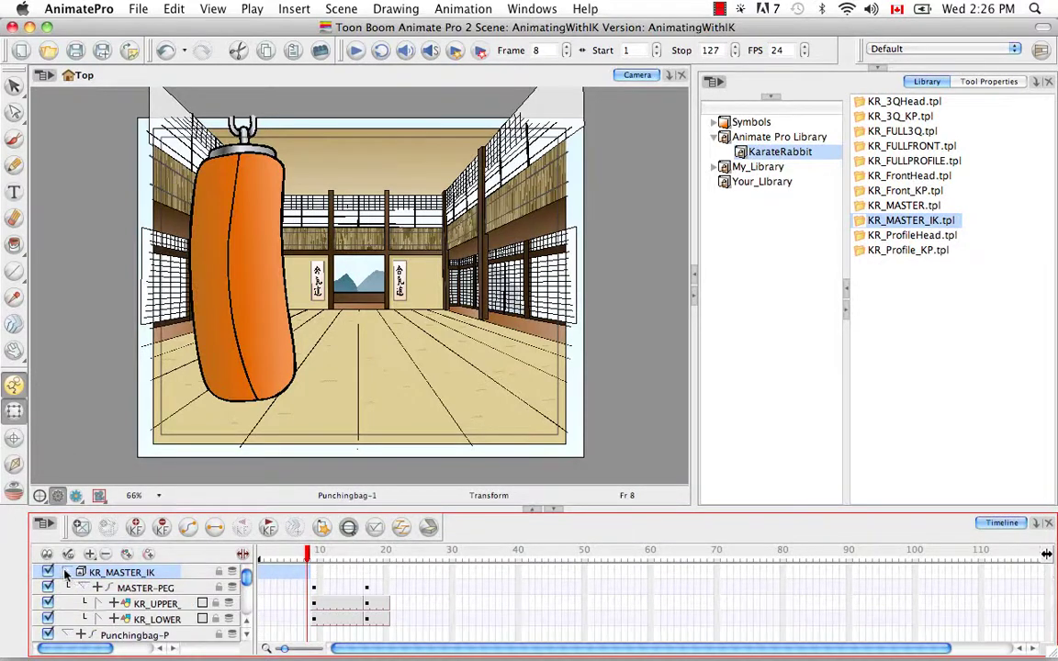
pyautogui.click(99, 603)
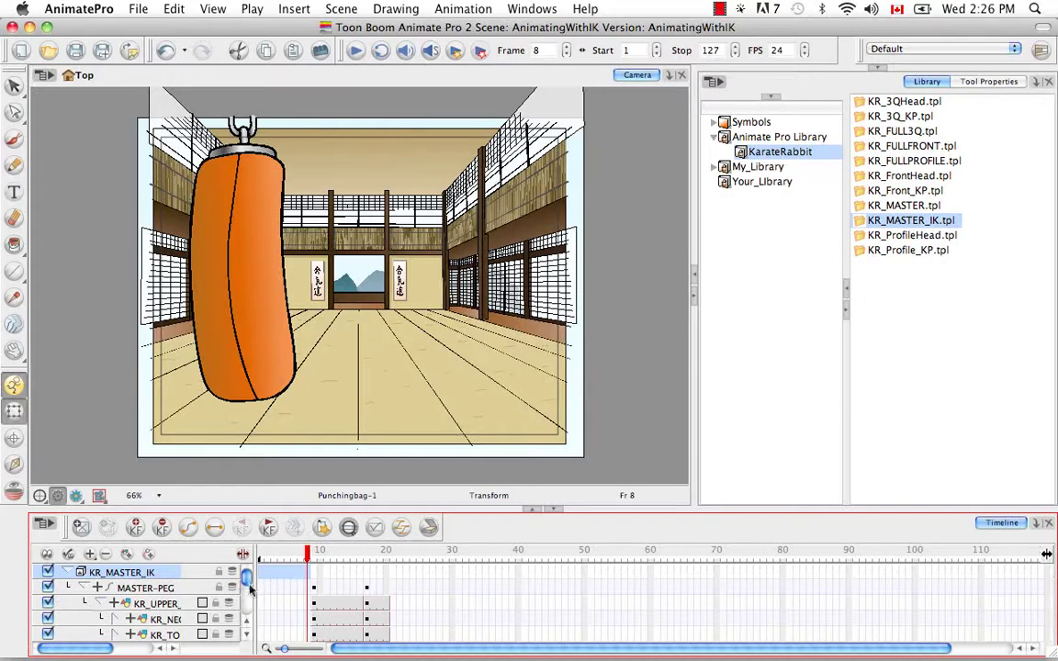
pyautogui.moveTo(249, 586)
pyautogui.mouseDown()
pyautogui.moveTo(251, 599)
pyautogui.moveTo(246, 579)
pyautogui.mouseUp()
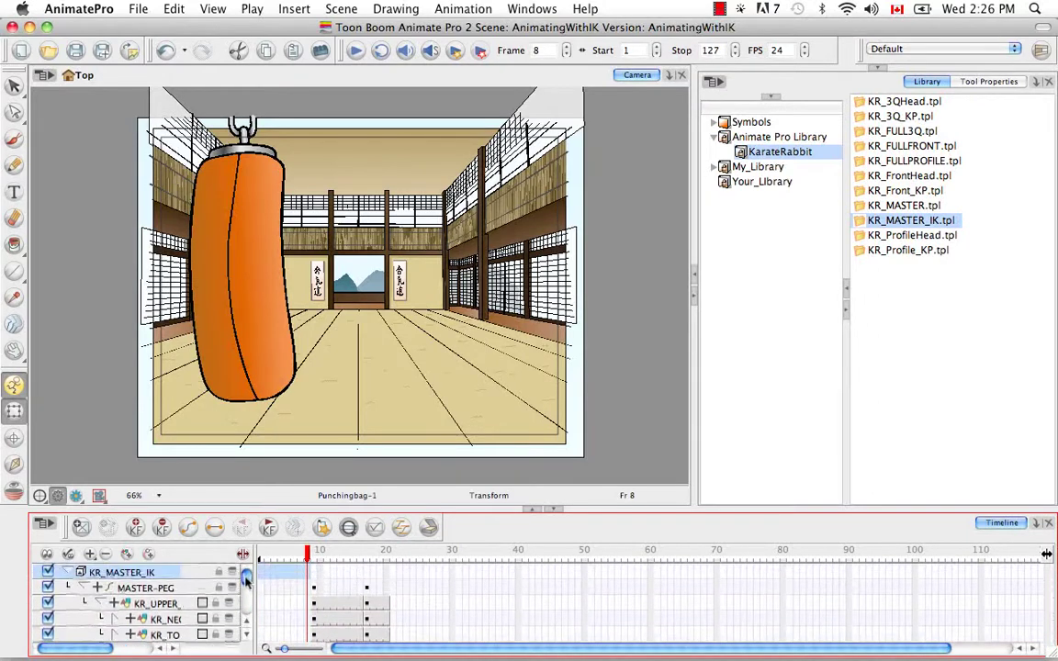
pyautogui.click(68, 572)
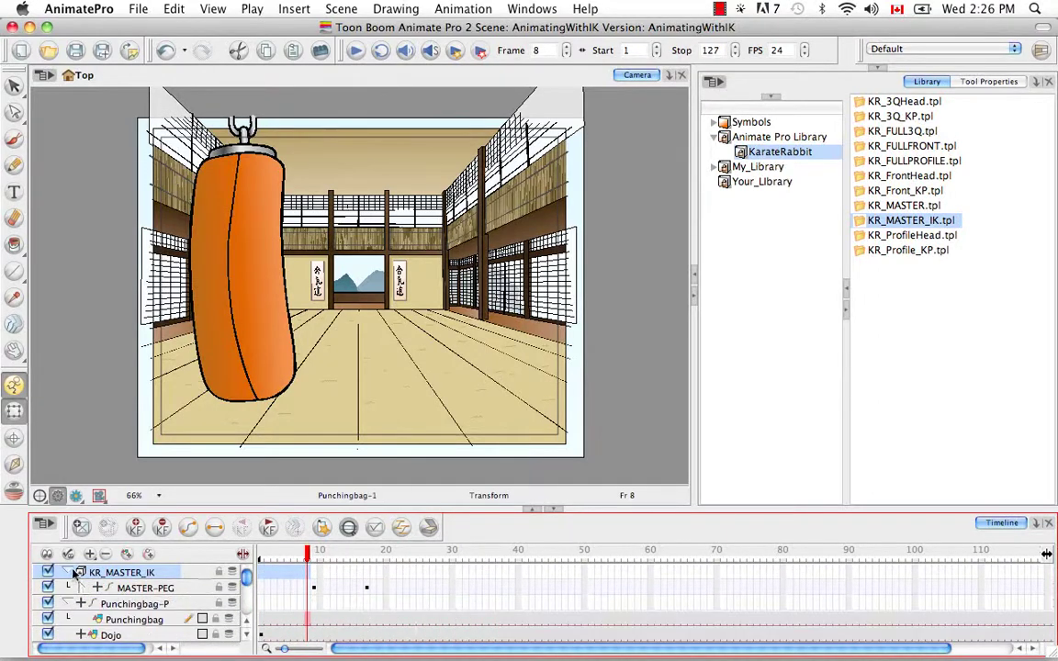
# Delete frames 10 to 30 of the KR_MASTER_IK group and check its sublayers, keeping only the pose at frame 9
pyautogui.click(319, 572)
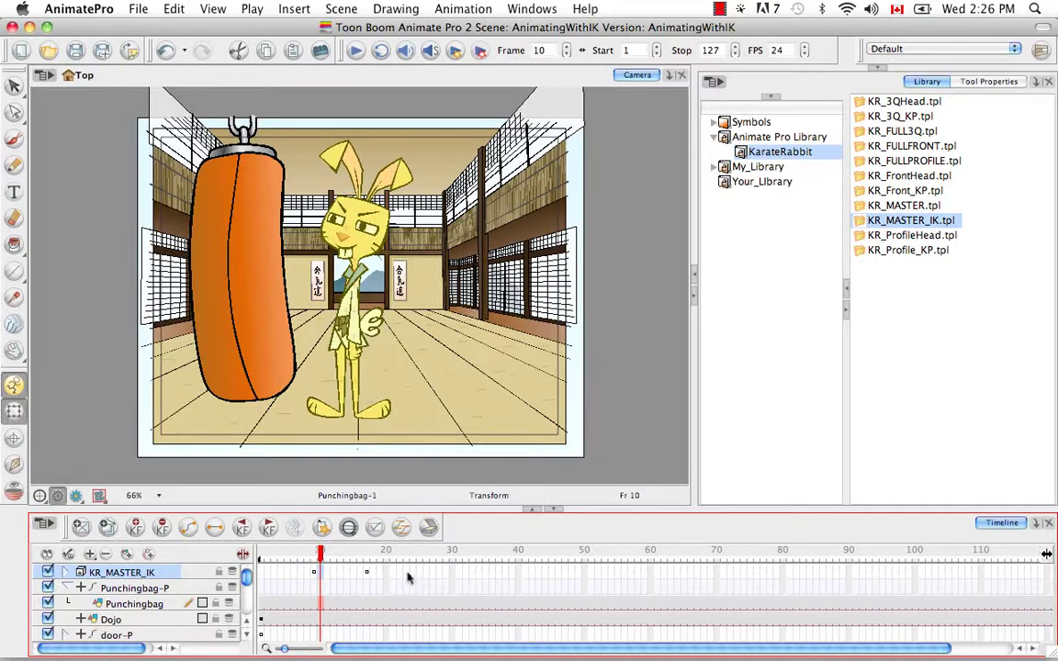
pyautogui.keyDown('shift'); pyautogui.click(453, 578); pyautogui.keyUp('shift')
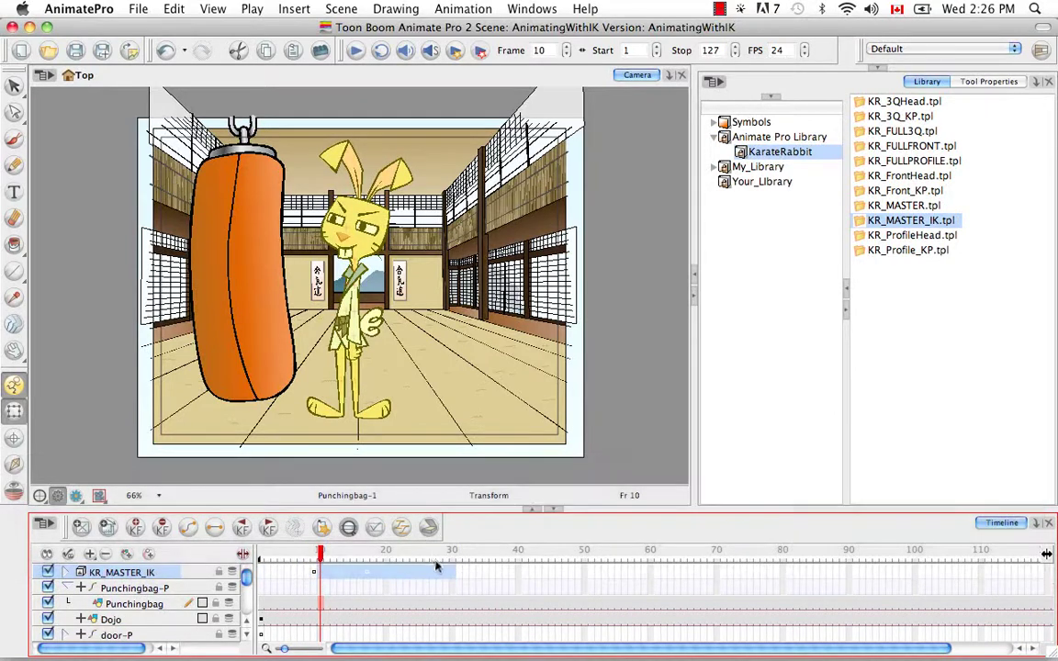
pyautogui.press('BackSpace')
pyautogui.click(68, 572)
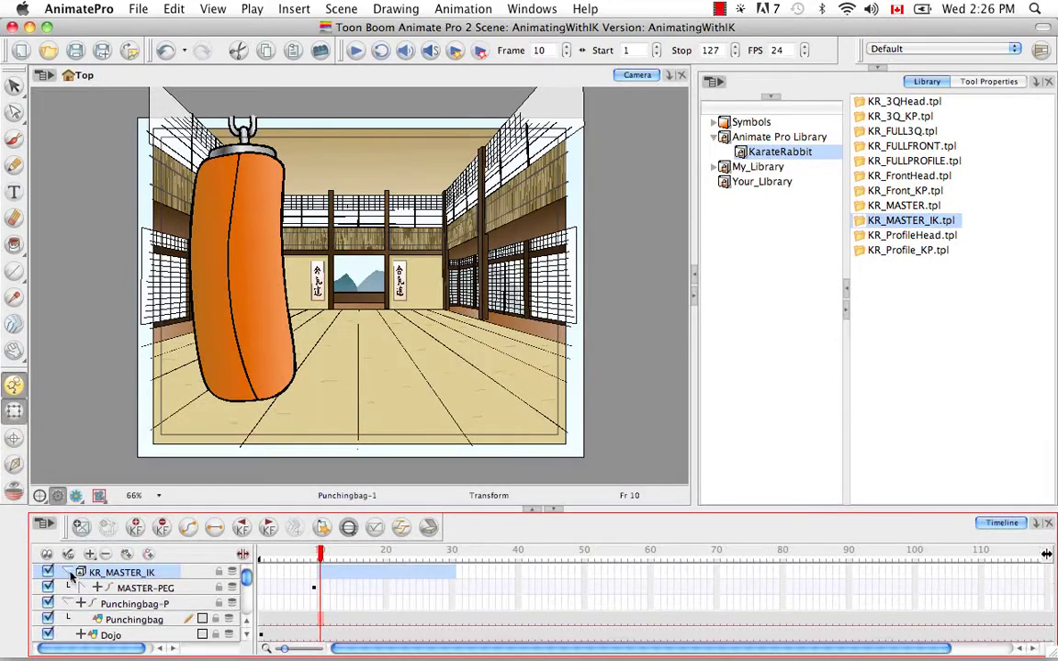
pyautogui.click(83, 587)
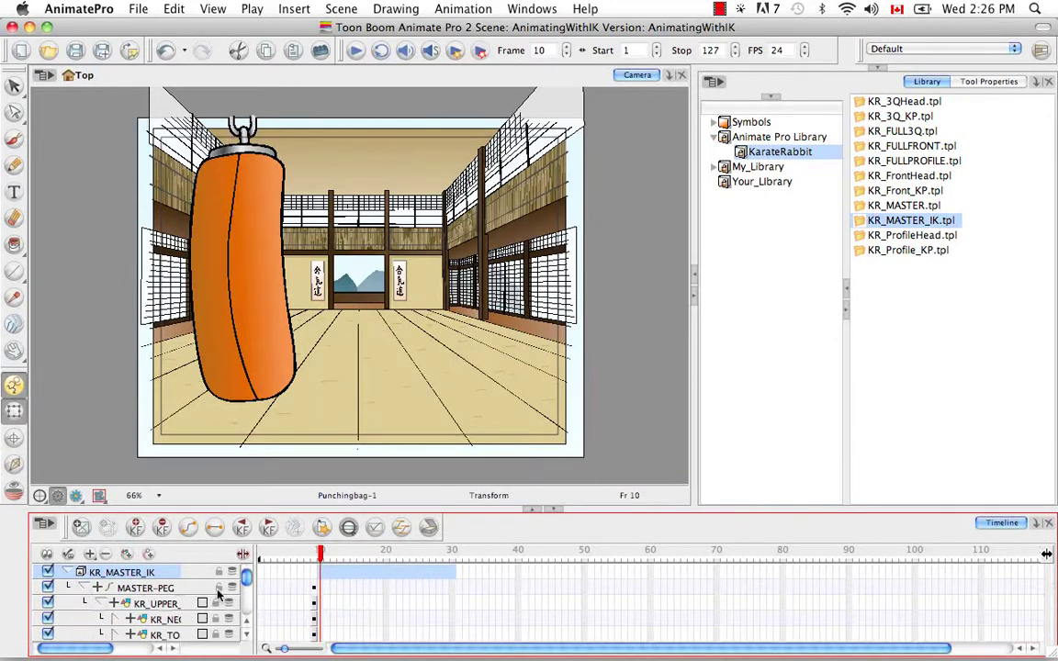
pyautogui.moveTo(245, 575)
pyautogui.mouseDown()
pyautogui.moveTo(248, 588)
pyautogui.moveTo(246, 576)
pyautogui.mouseUp()
pyautogui.click(85, 588)
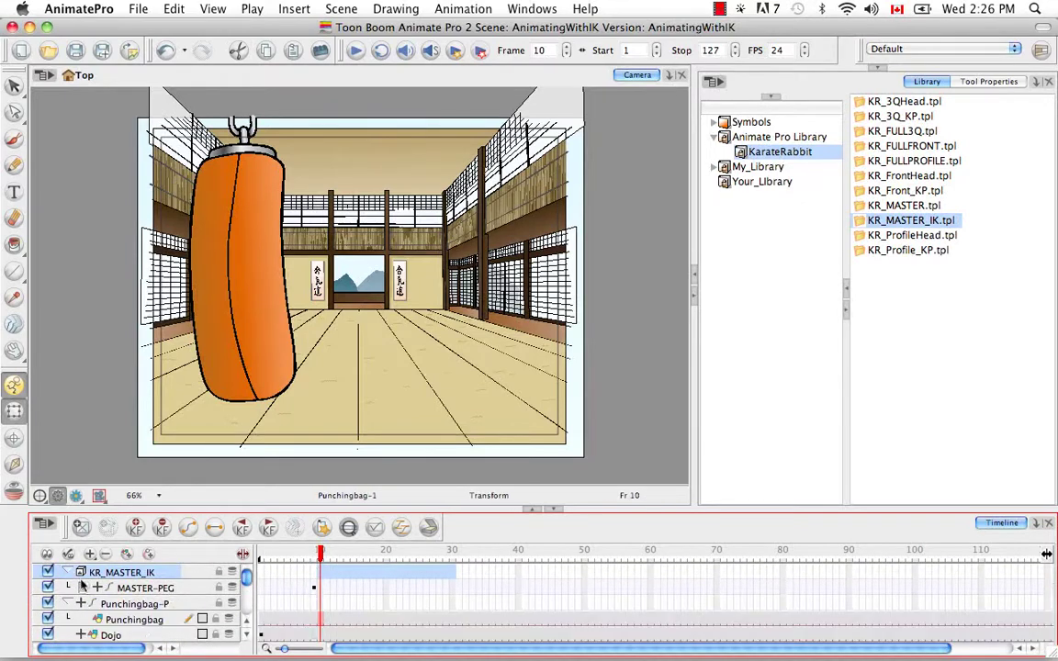
pyautogui.click(68, 572)
# Move the rabbit's pose on the KR_MASTER_IK group from frame 9 to frame 1
pyautogui.click(312, 576)
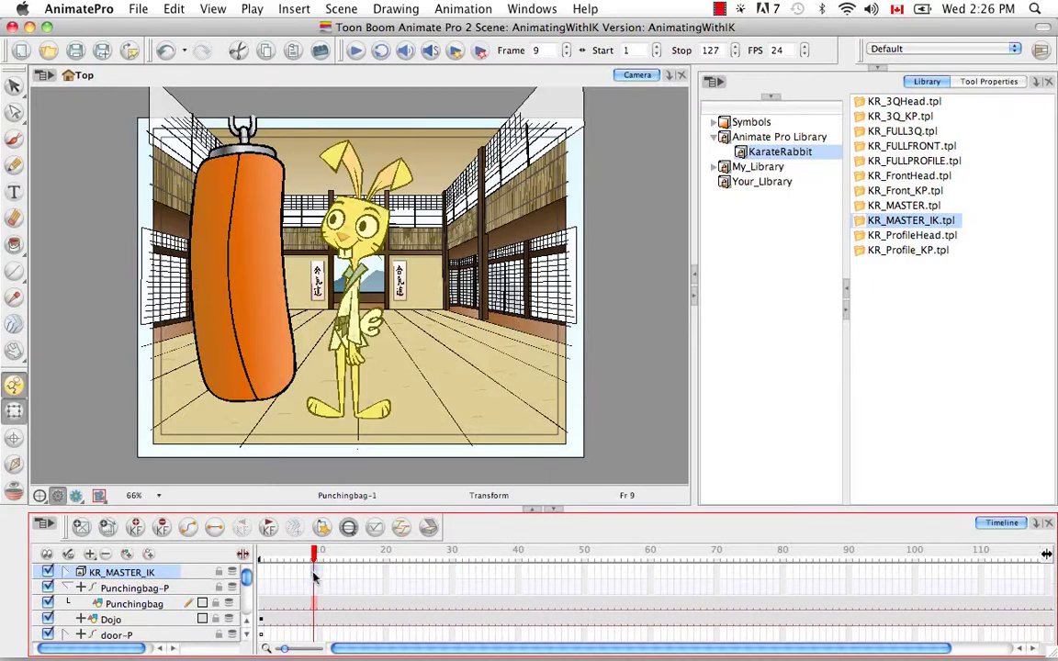
pyautogui.click(262, 574)
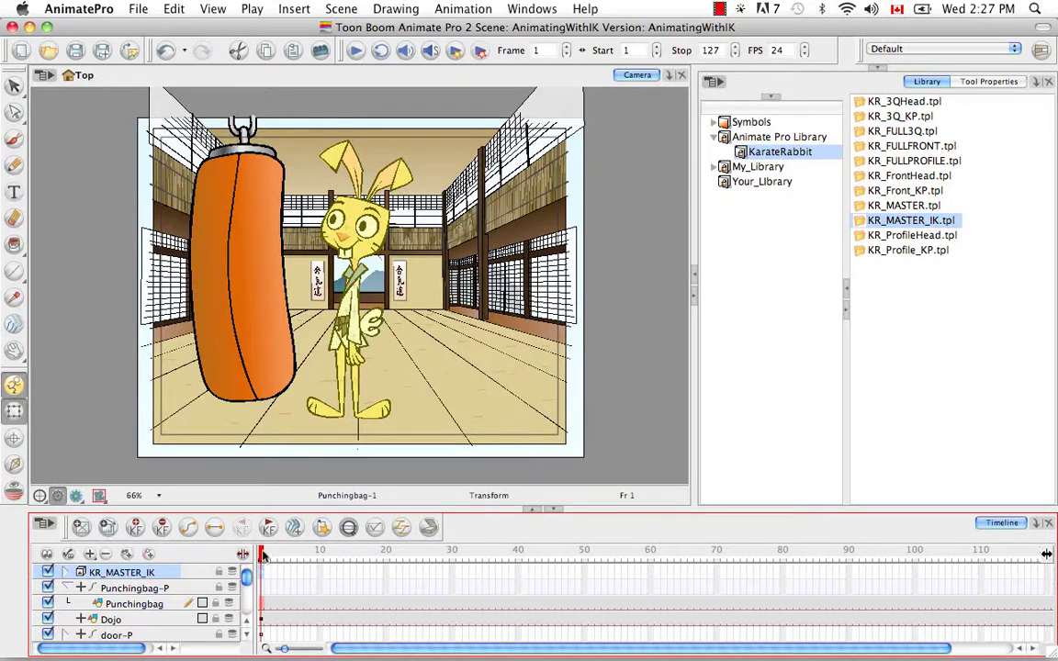
pyautogui.moveTo(262, 555); pyautogui.dragTo(261, 554)
# Extend the exposure of the KR_MASTER_IK group to frame 60 and return to frame 1
pyautogui.click(649, 573)
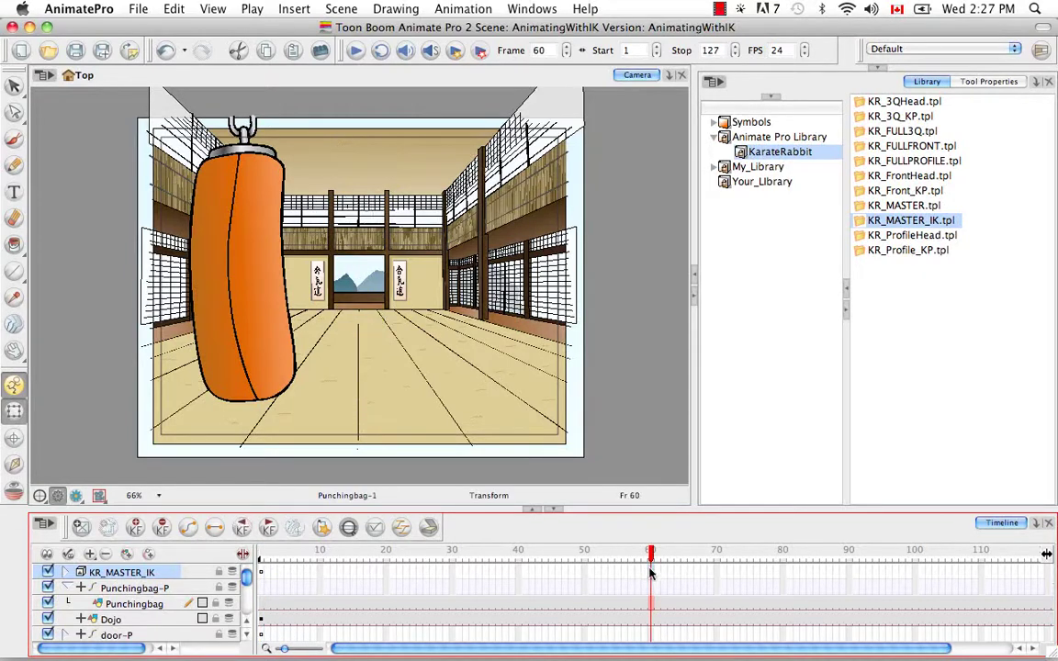
pyautogui.rightClick(650, 571)
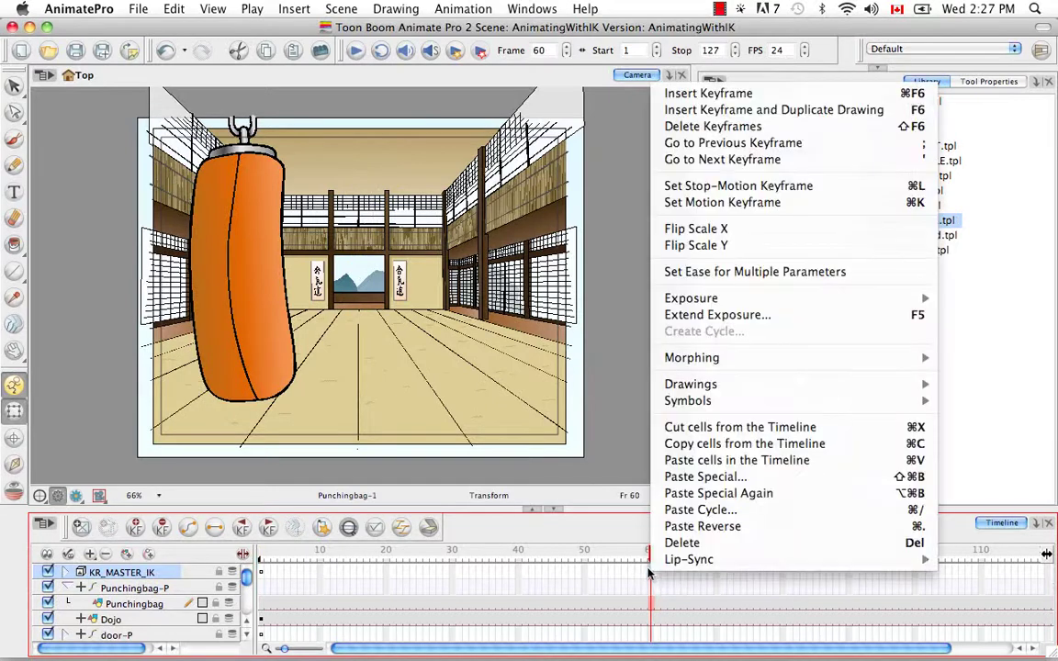
pyautogui.moveTo(656, 562)
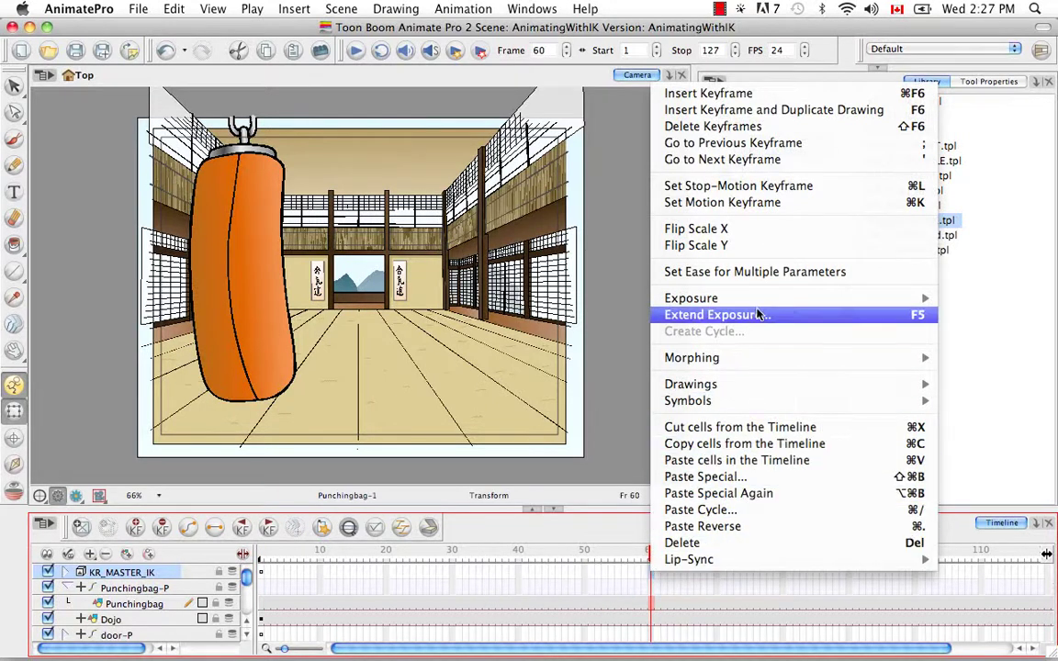
pyautogui.click(870, 319)
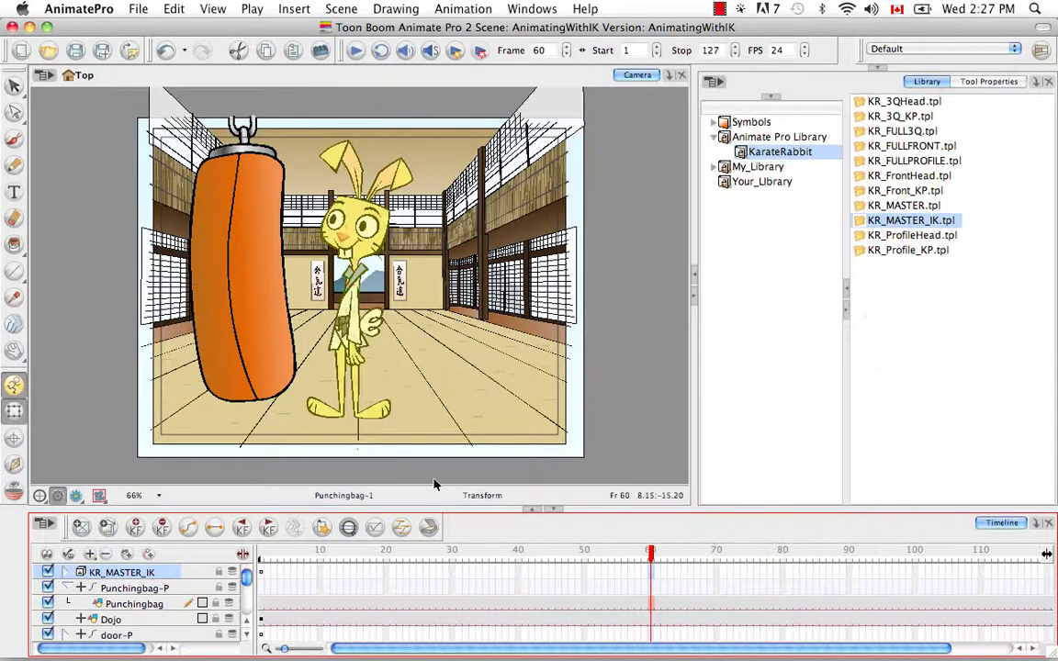
pyautogui.moveTo(653, 555); pyautogui.dragTo(243, 527)
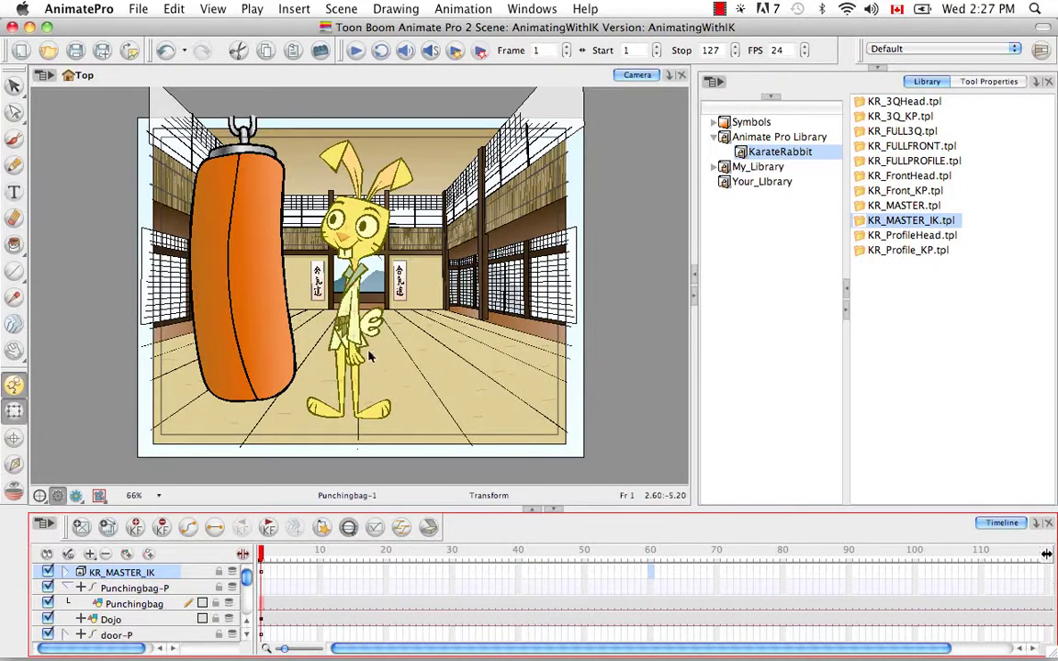
# Turn off Animate mode and expand the KR_MASTER_IK group and its MASTER-PEG to show the rabbit's part layers
pyautogui.click(14, 387)
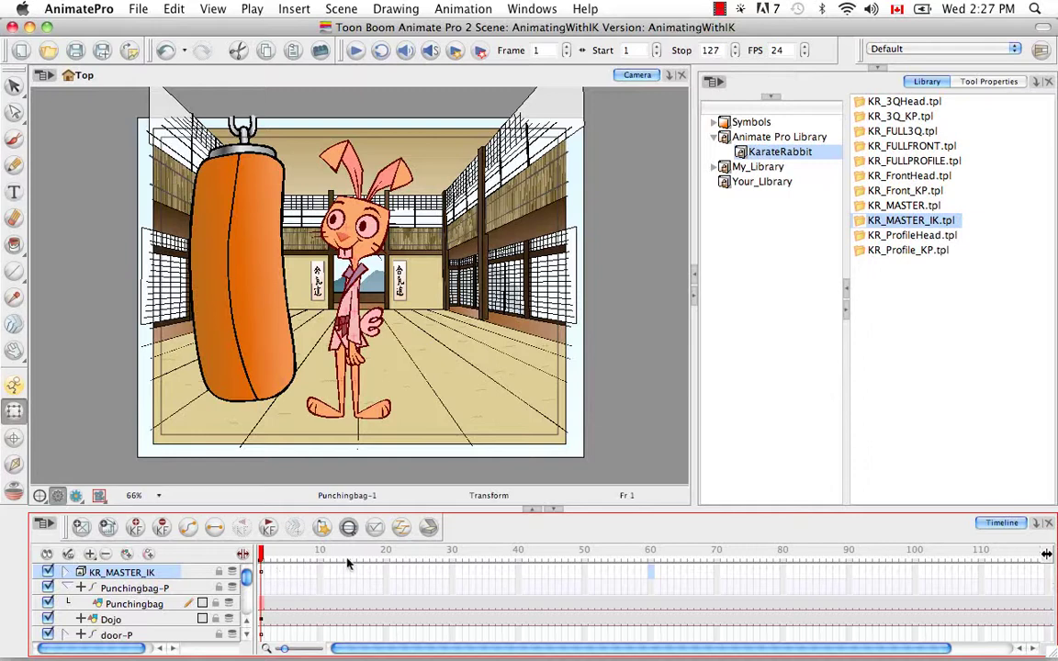
pyautogui.click(67, 572)
pyautogui.click(82, 590)
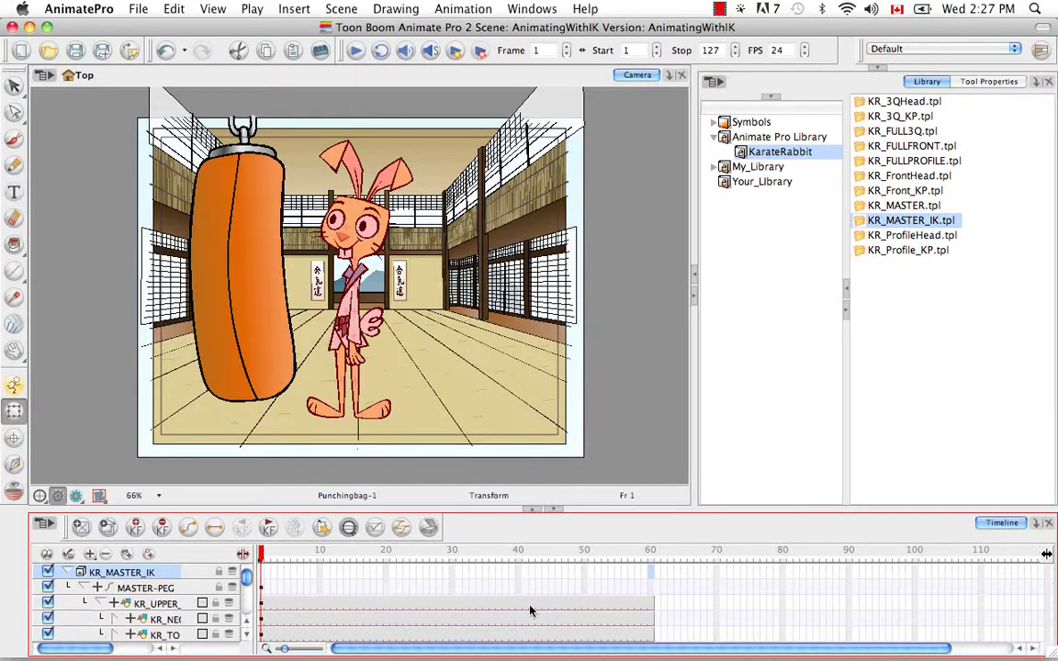
# Scale the whole rabbit down proportionally through MASTER-PEG and move it slightly down and away from the punching bag
pyautogui.click(82, 587)
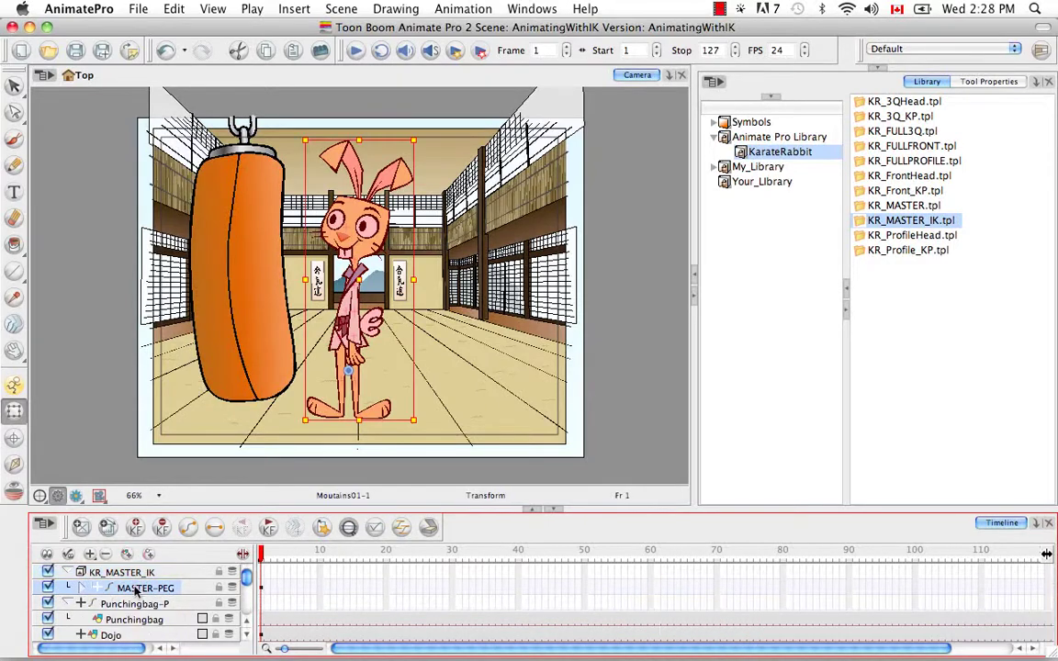
pyautogui.click(304, 138)
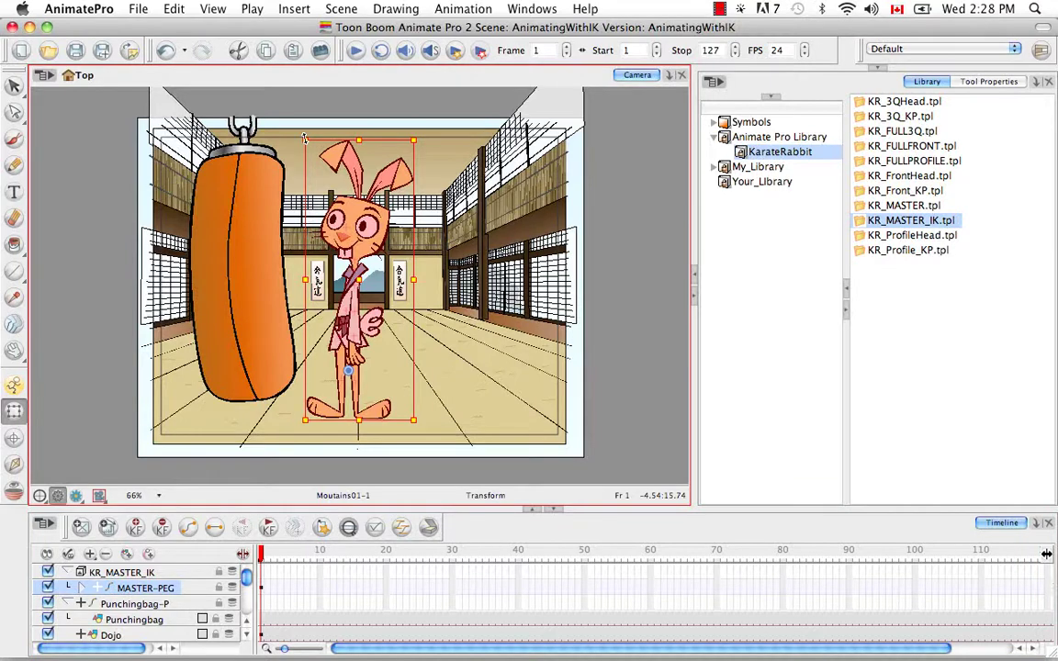
pyautogui.moveTo(304, 138); pyautogui.dragTo(334, 181)
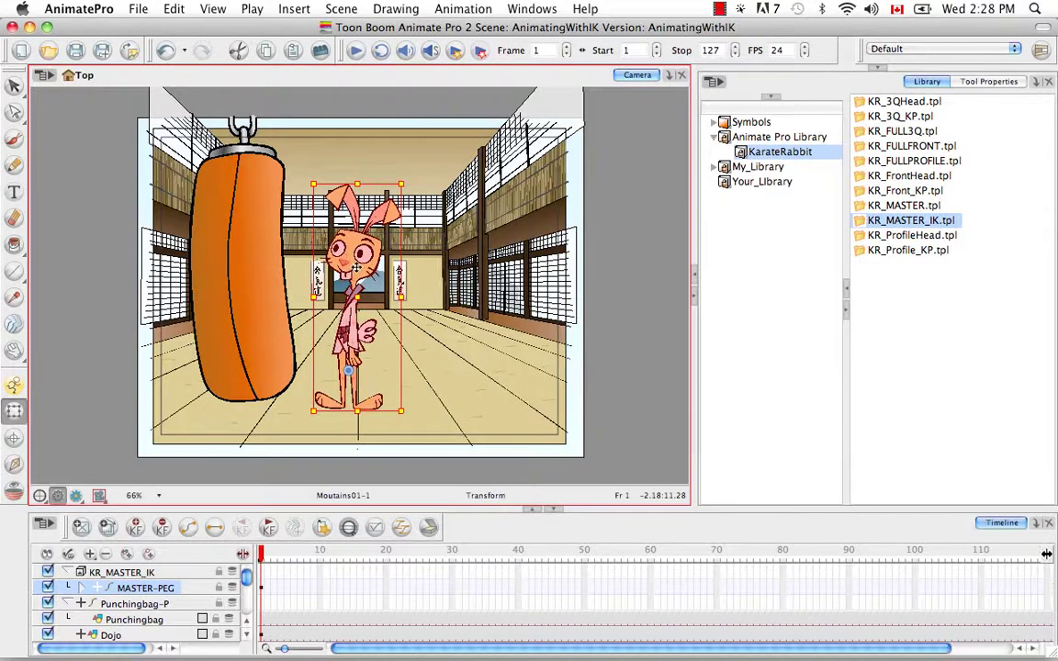
pyautogui.moveTo(356, 268); pyautogui.dragTo(366, 276)
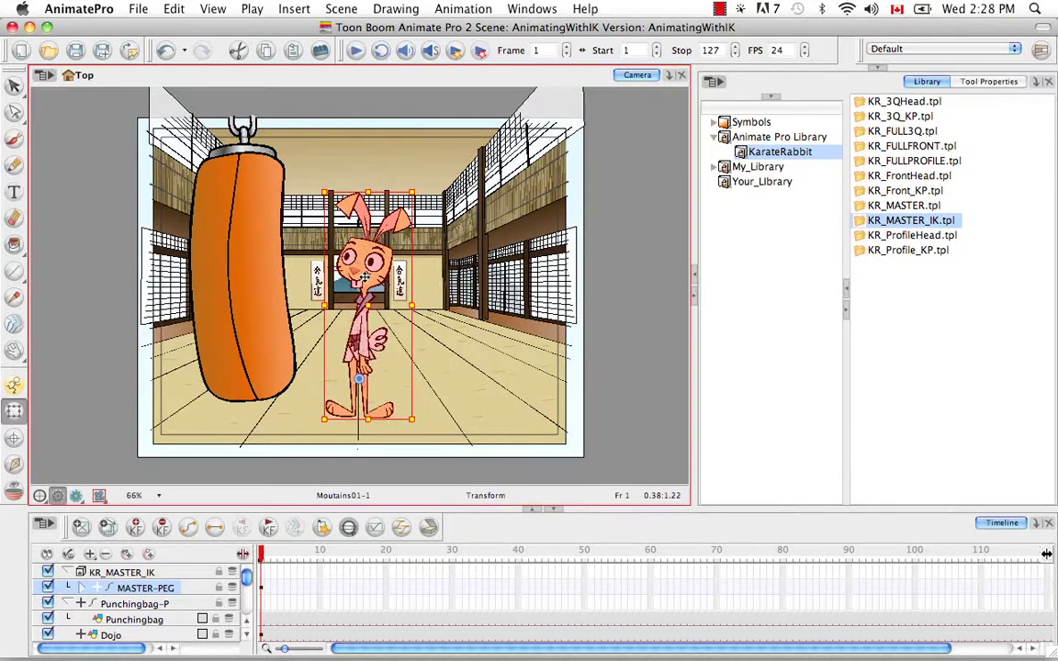
pyautogui.click(286, 425)
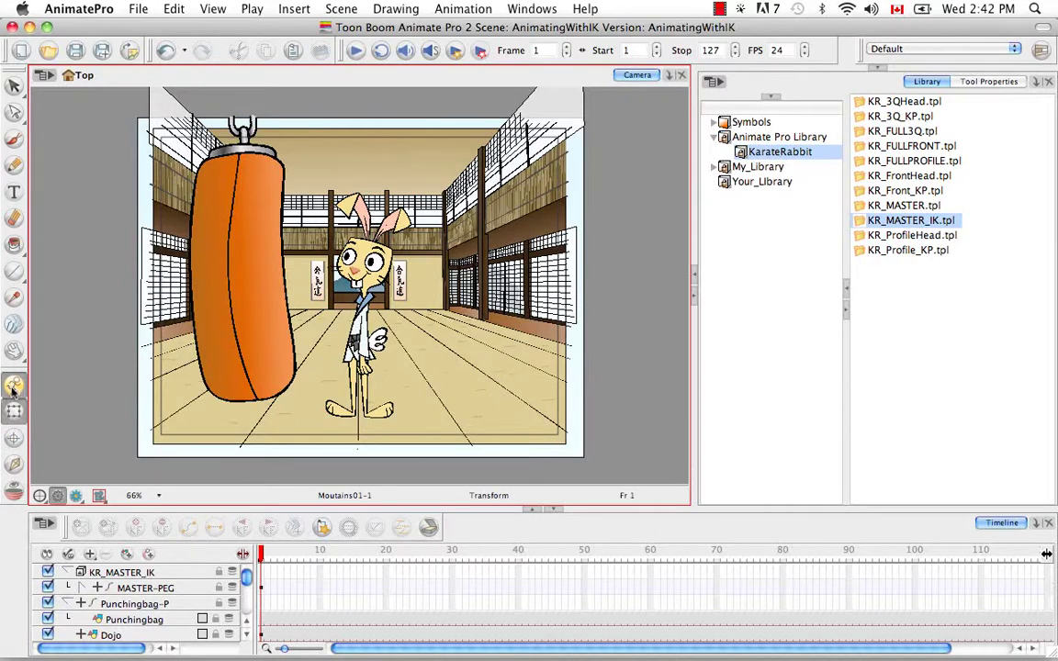
# Activate the Inverse Kinematics tool with its properties shown and select KR_UPPER_BODY-PEG to display the rabbit's bone chain
pyautogui.click(14, 466)
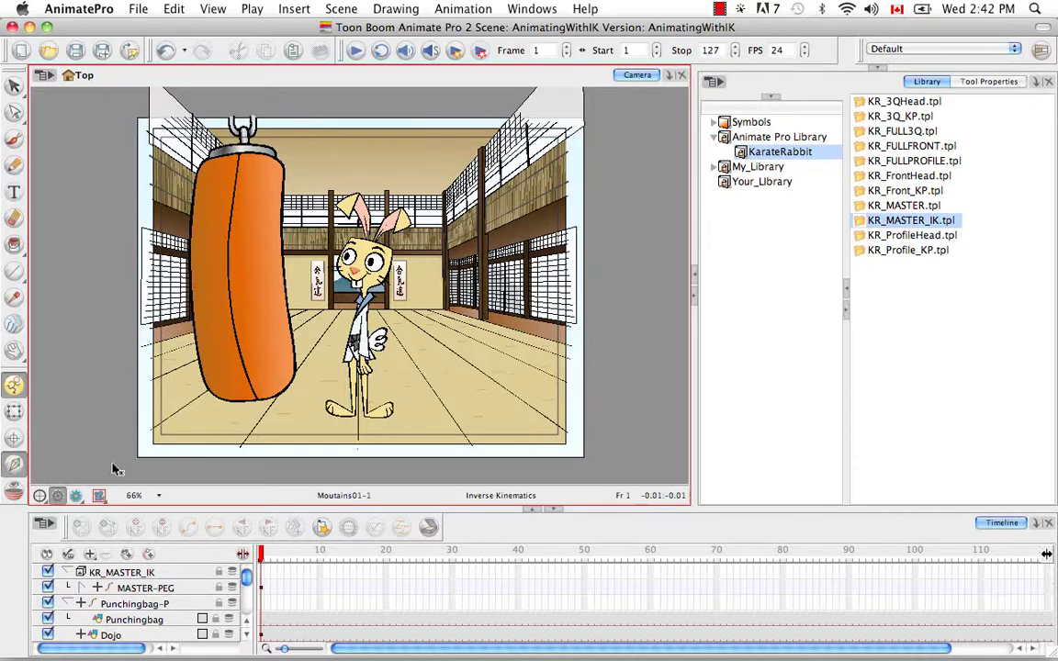
pyautogui.click(979, 81)
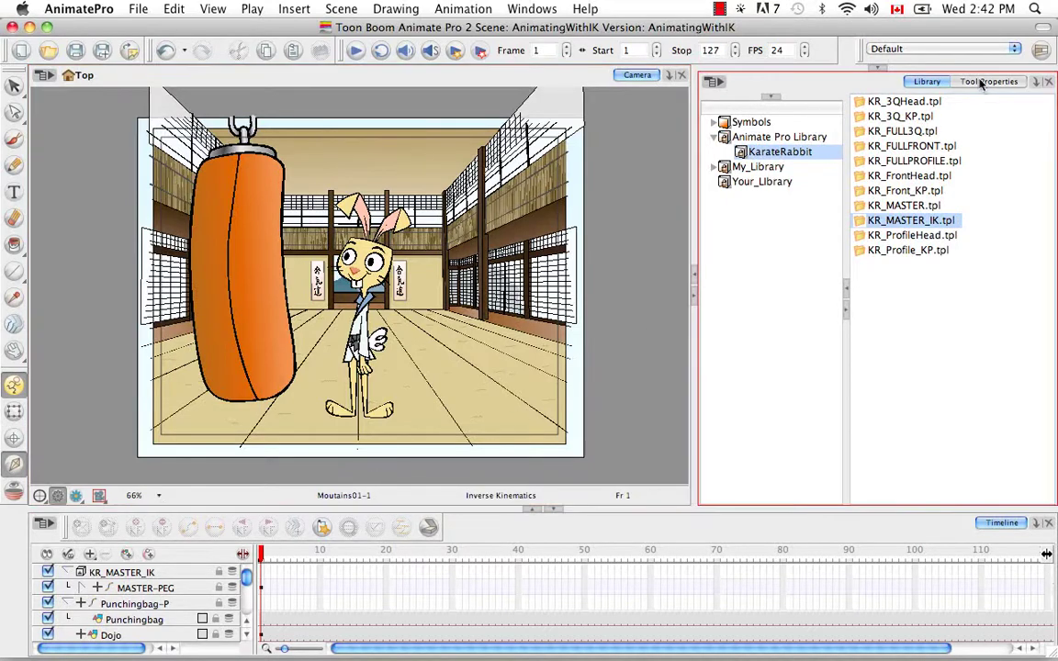
pyautogui.click(980, 83)
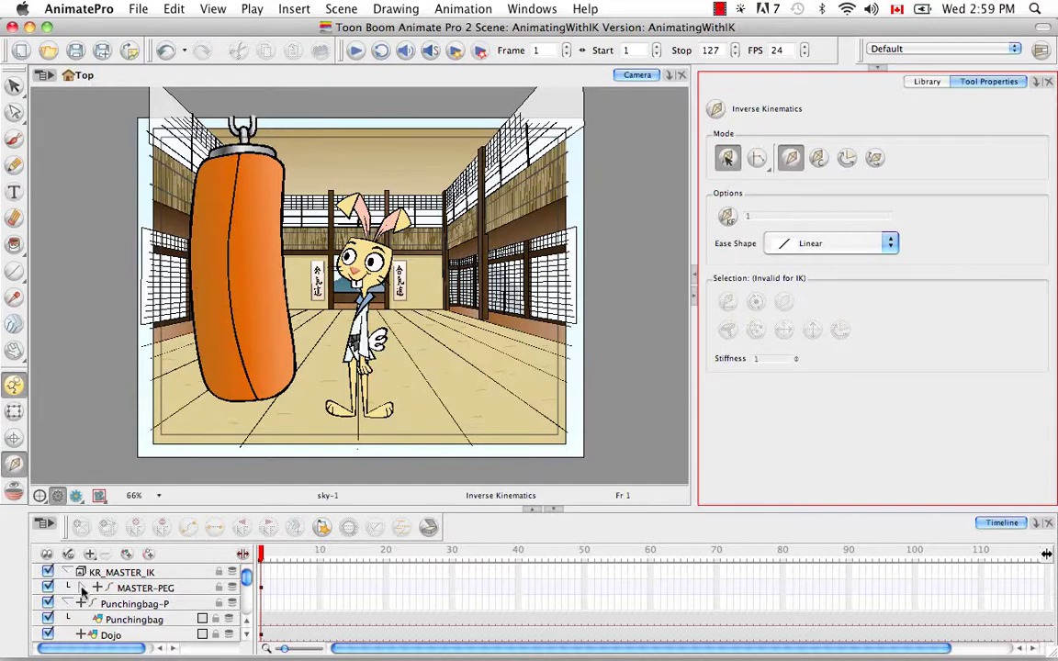
pyautogui.click(84, 588)
pyautogui.click(156, 603)
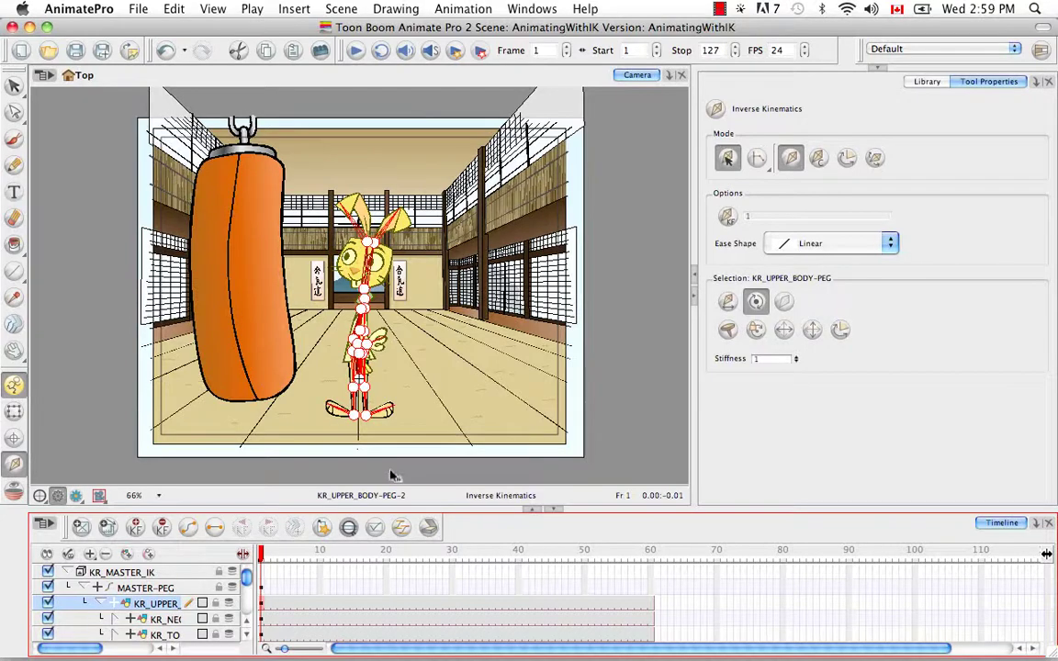
# Pick the rabbit's kr_01_foot, locate it in the layer hierarchy and select its parent peg kr_01_foot-P
pyautogui.press('super+equal')
pyautogui.press('super+equal')
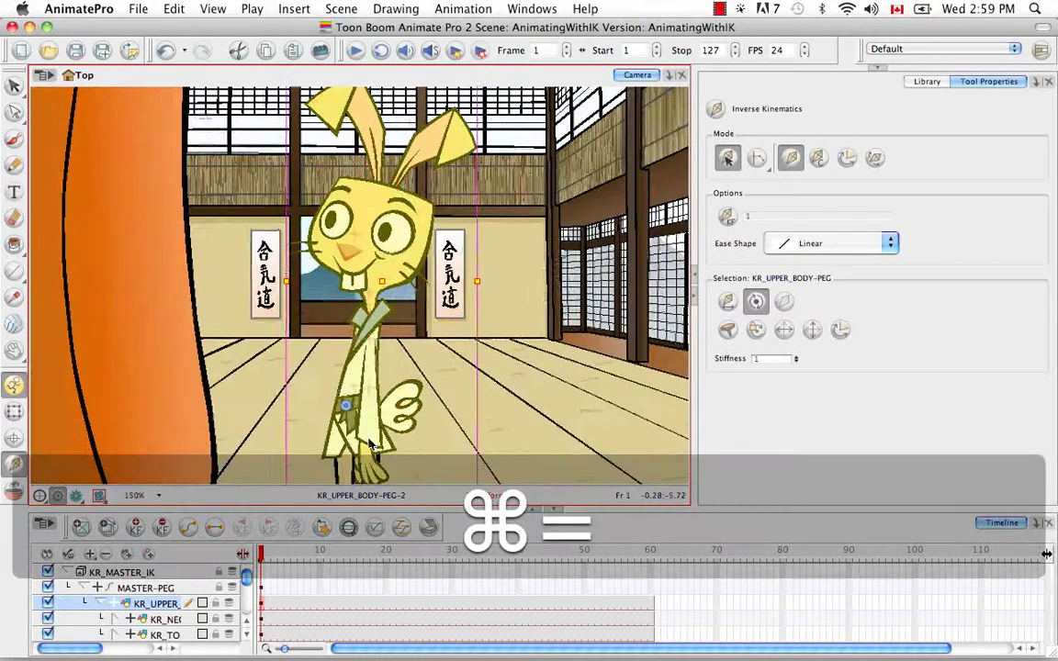
pyautogui.moveTo(371, 444); pyautogui.dragTo(365, 321)
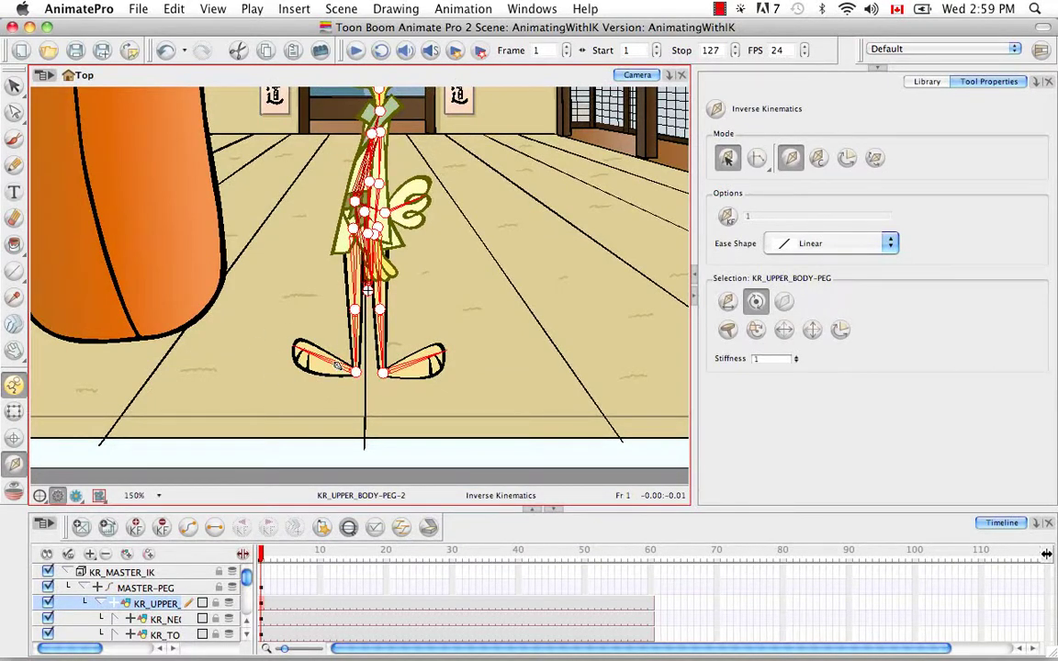
pyautogui.press('super')
pyautogui.keyDown('super'); pyautogui.click(335, 365); pyautogui.keyUp('super')
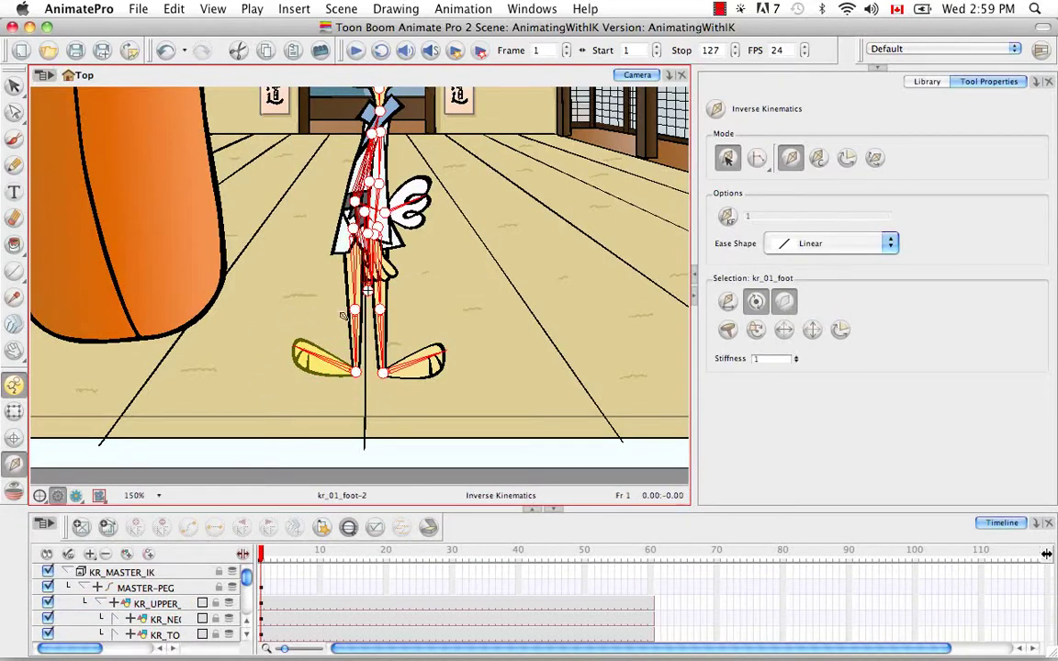
pyautogui.click(347, 529)
pyautogui.moveTo(252, 620); pyautogui.dragTo(374, 602)
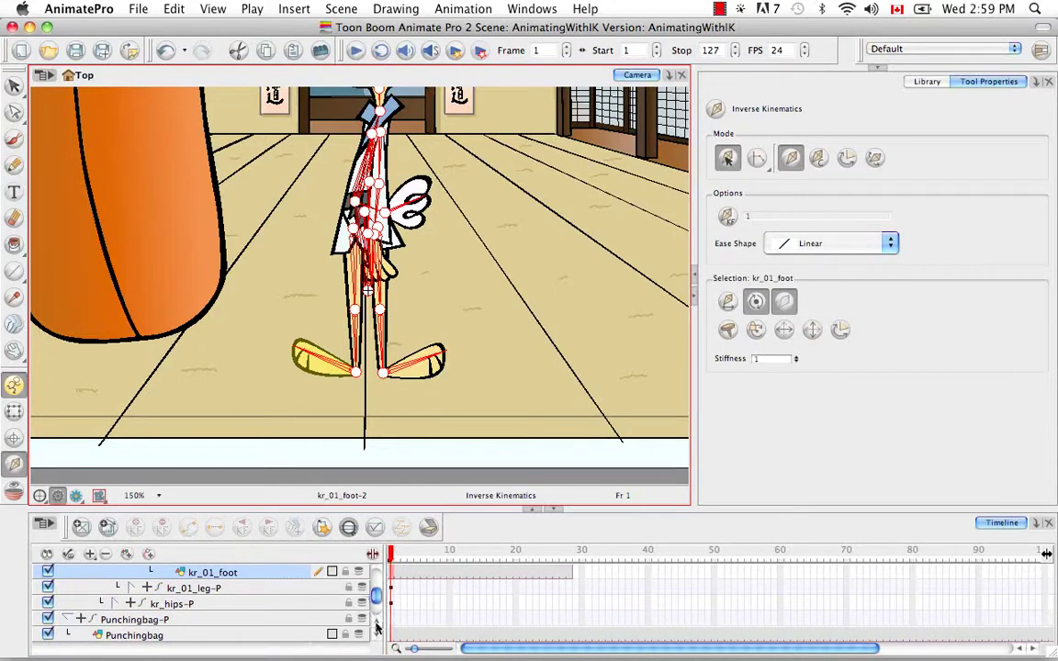
pyautogui.scroll(2, 377, 604)
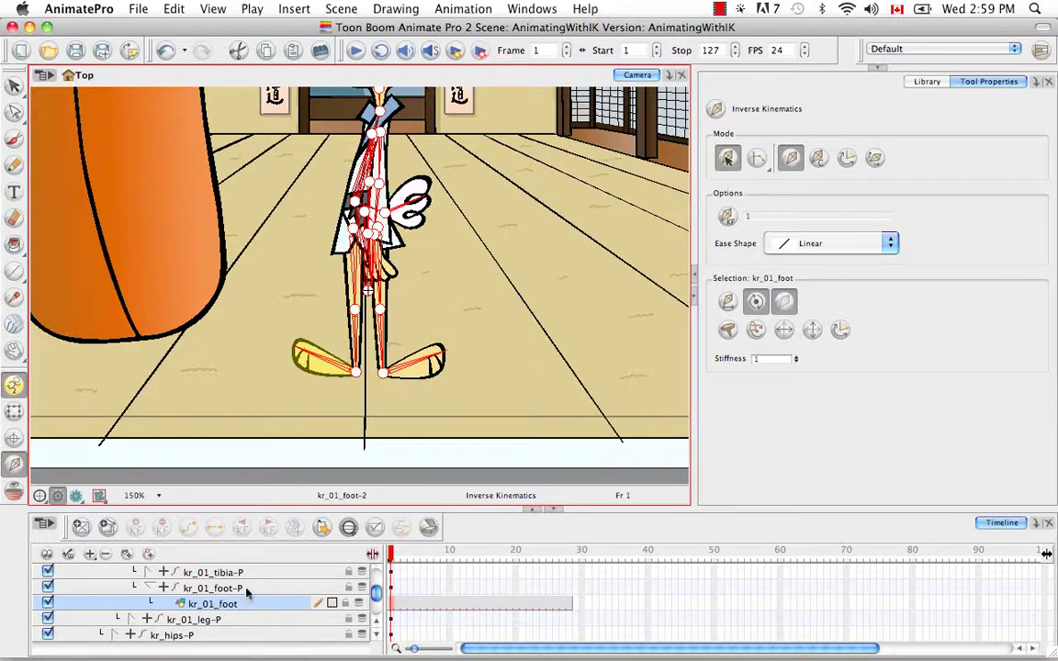
pyautogui.click(243, 588)
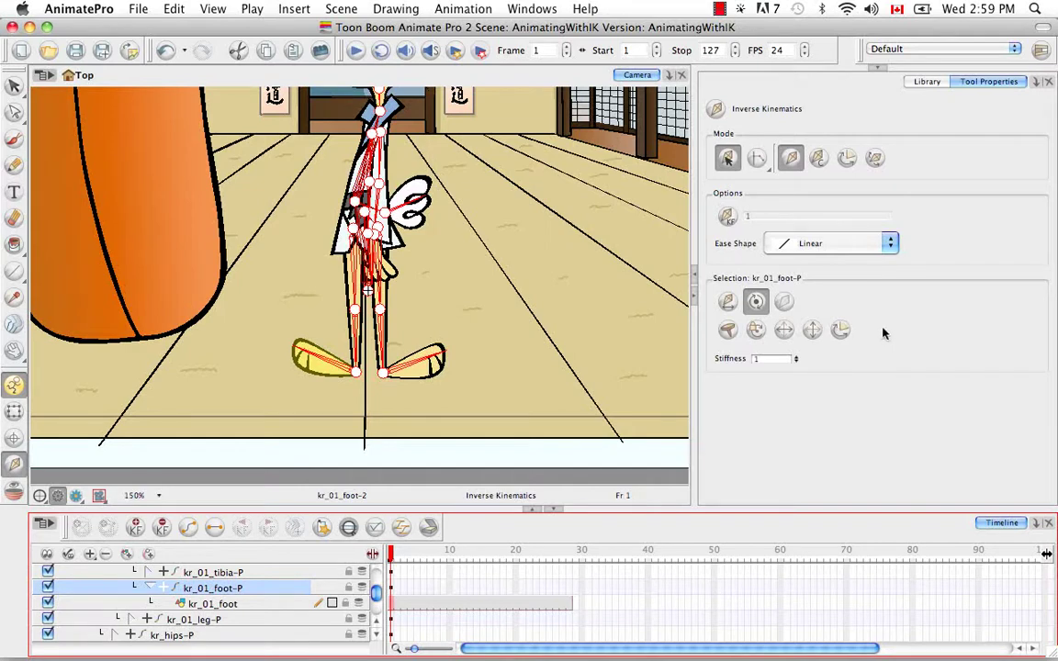
# Apply the Nail and Hold Orientation constraints to the kr_01_foot-P peg
pyautogui.click(728, 330)
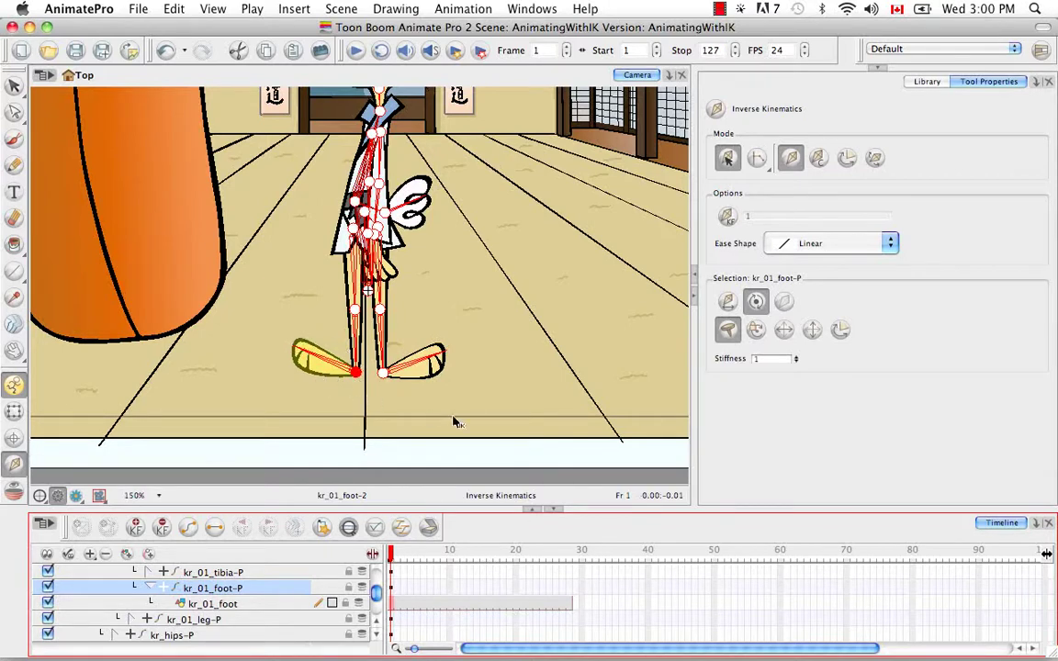
pyautogui.click(728, 331)
pyautogui.click(756, 334)
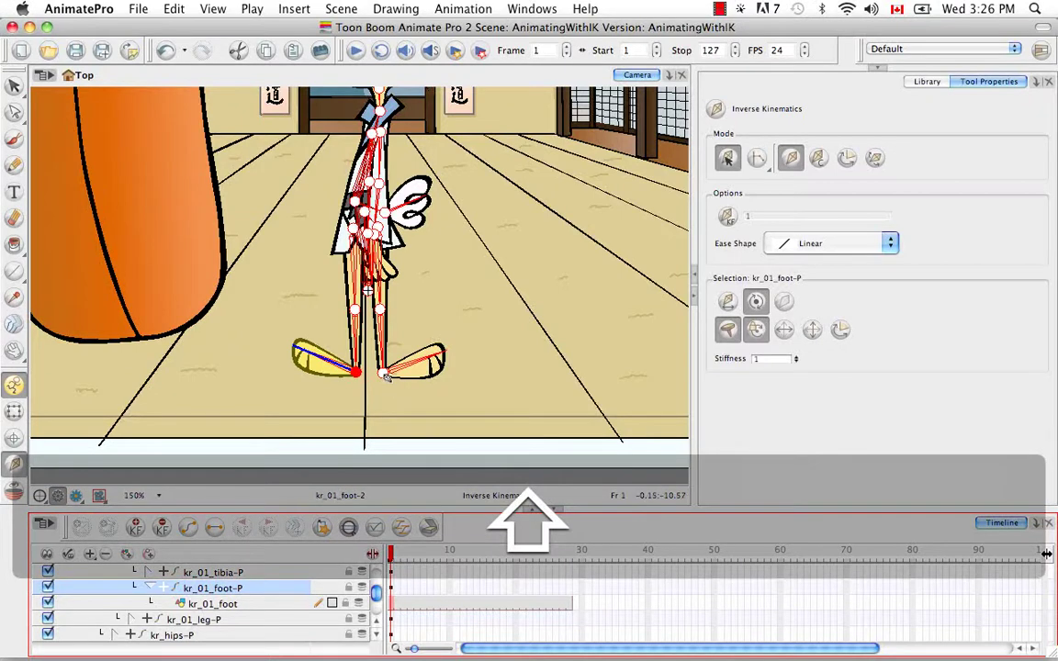
# Nail the ankle joint of the rabbit's other foot and hold the orientation of its parent peg kr_02_foot-P
pyautogui.click(385, 375)
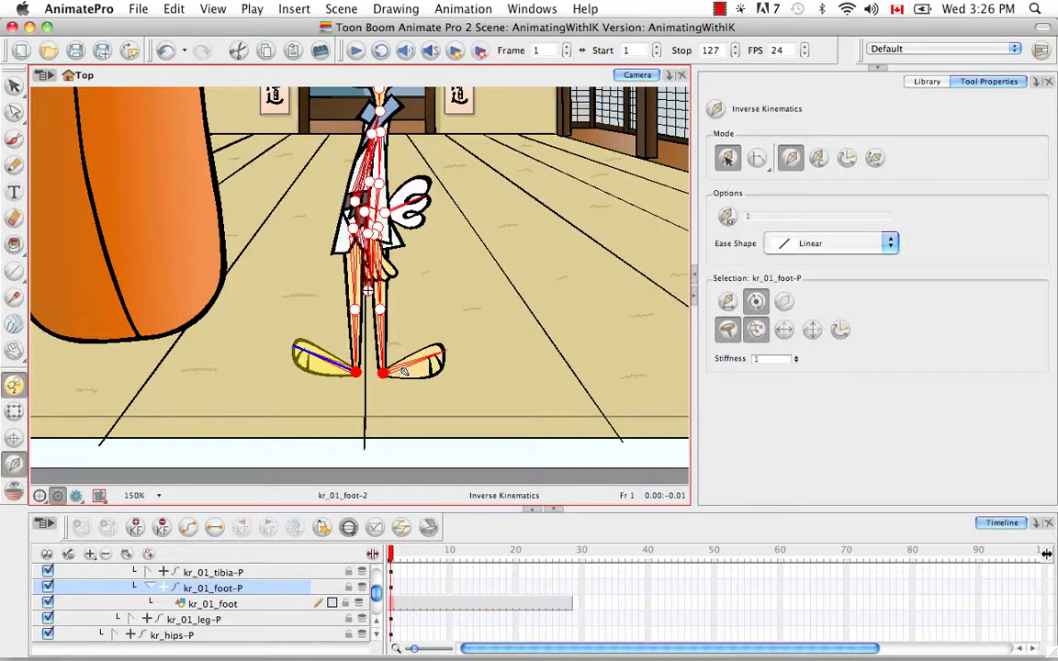
pyautogui.keyDown('super'); pyautogui.click(404, 371); pyautogui.keyUp('super')
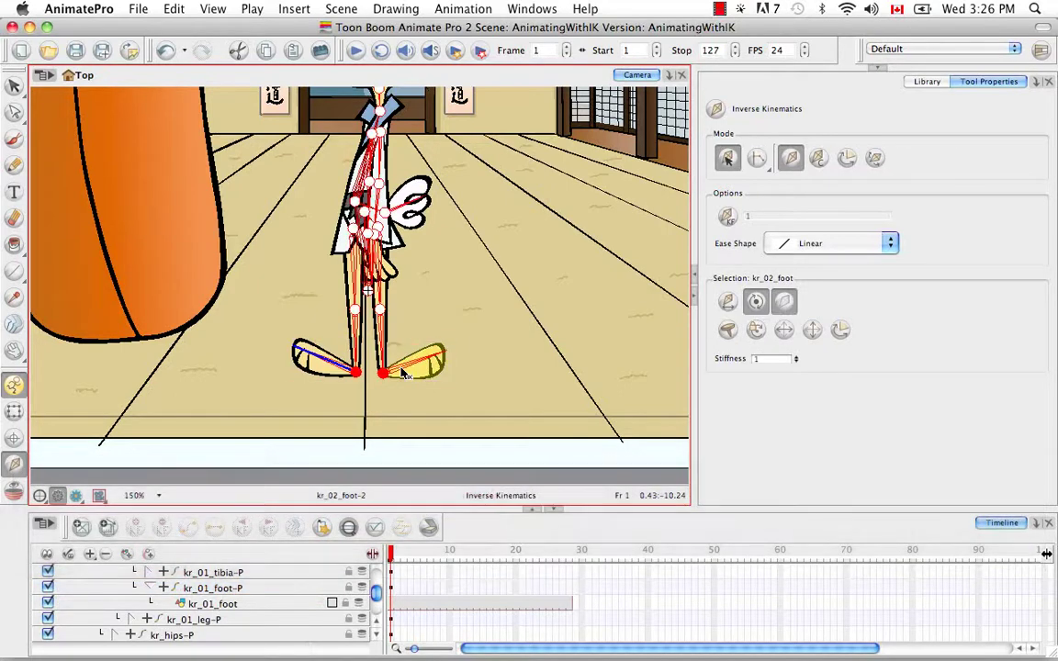
pyautogui.click(349, 527)
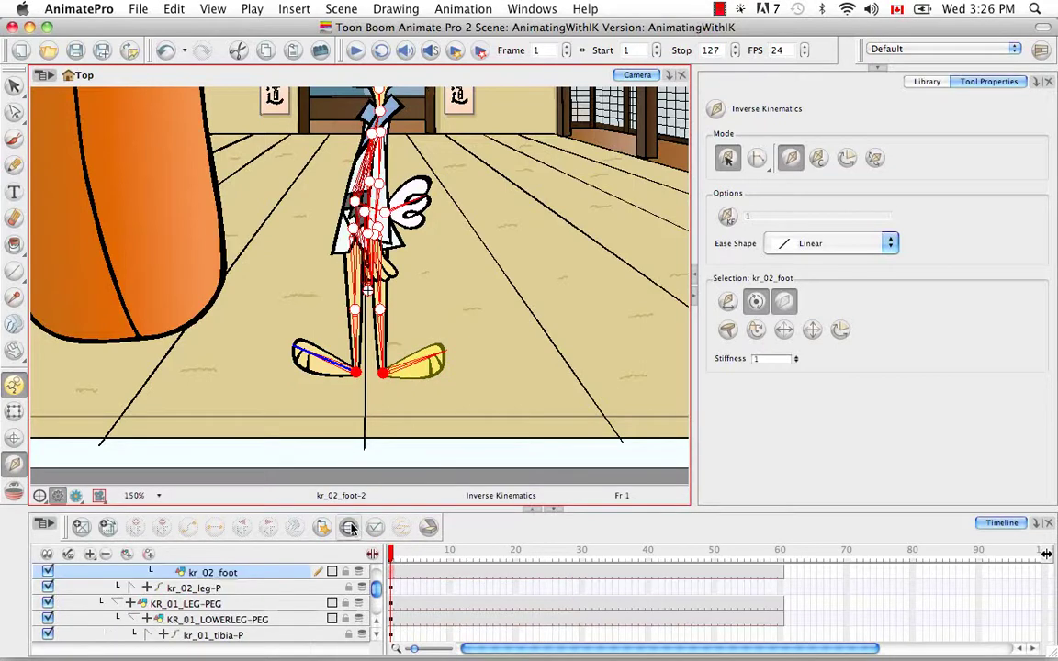
pyautogui.scroll(2, 380, 626)
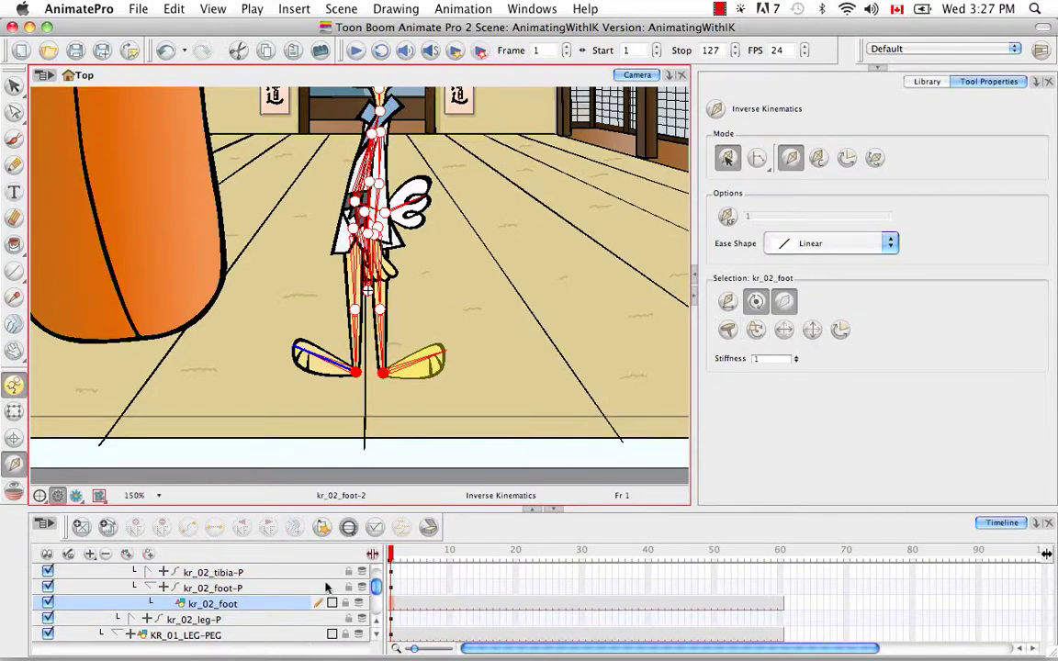
pyautogui.press('b')
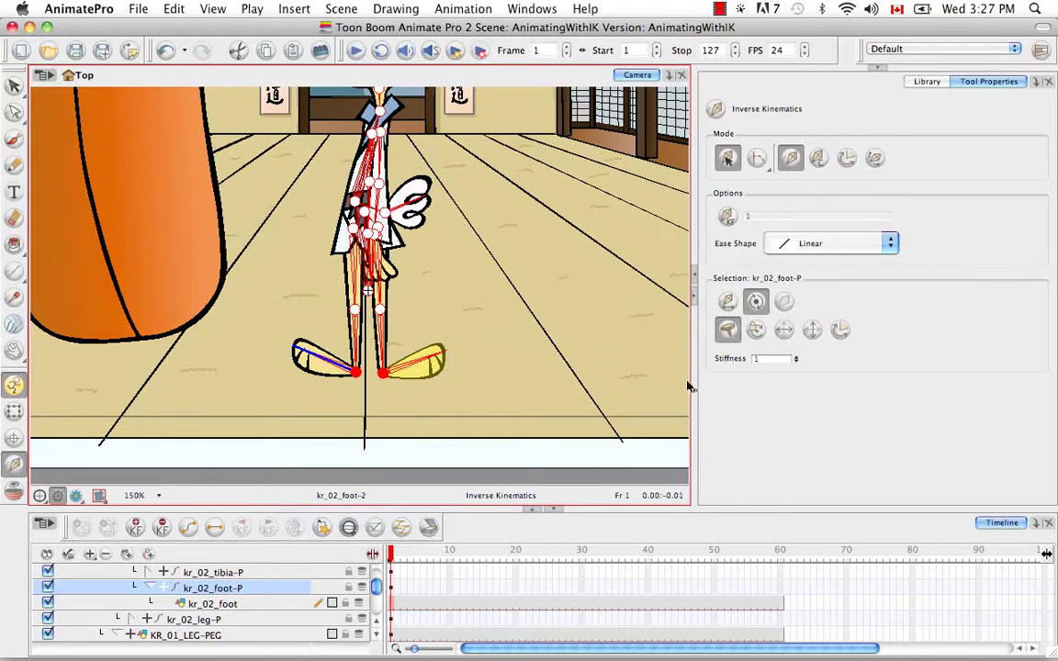
pyautogui.click(752, 336)
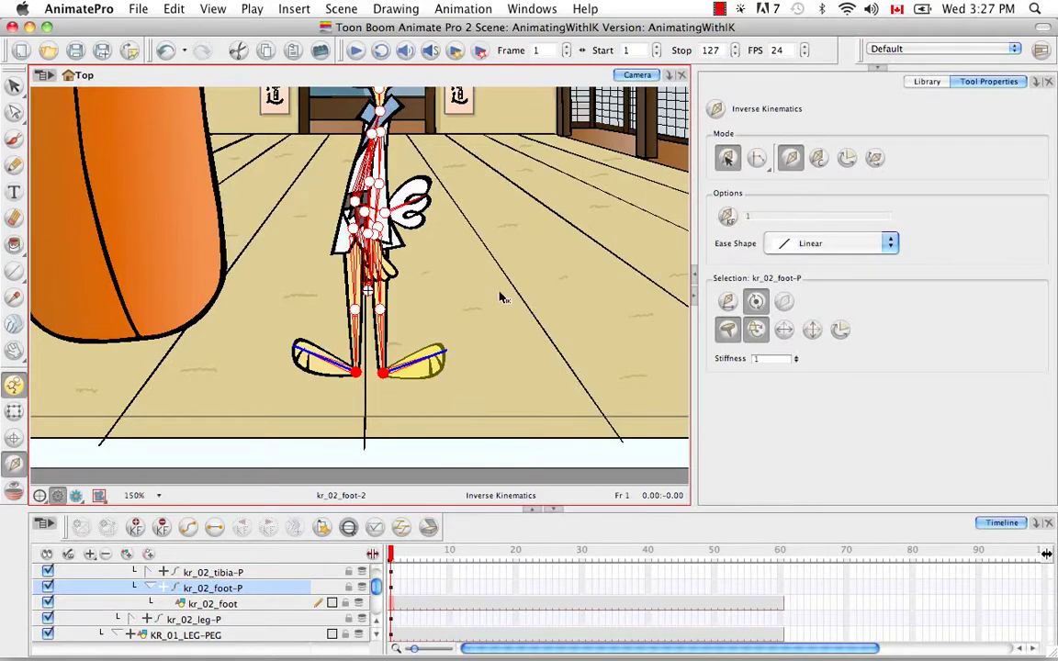
# Collapse the MASTER-PEG hierarchy and its group, and select the whole KR_MASTER_IK group at frame 1
pyautogui.press('space')
pyautogui.moveTo(501, 300)
pyautogui.mouseDown()
pyautogui.moveTo(501, 272)
pyautogui.moveTo(505, 312)
pyautogui.mouseUp()
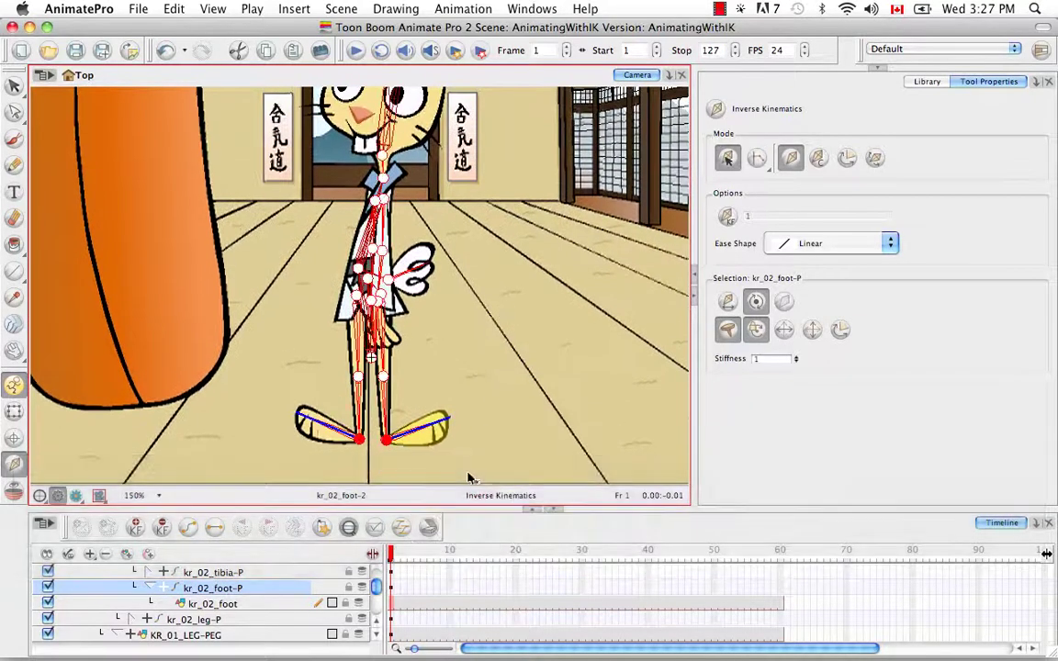
pyautogui.moveTo(378, 583); pyautogui.dragTo(377, 570)
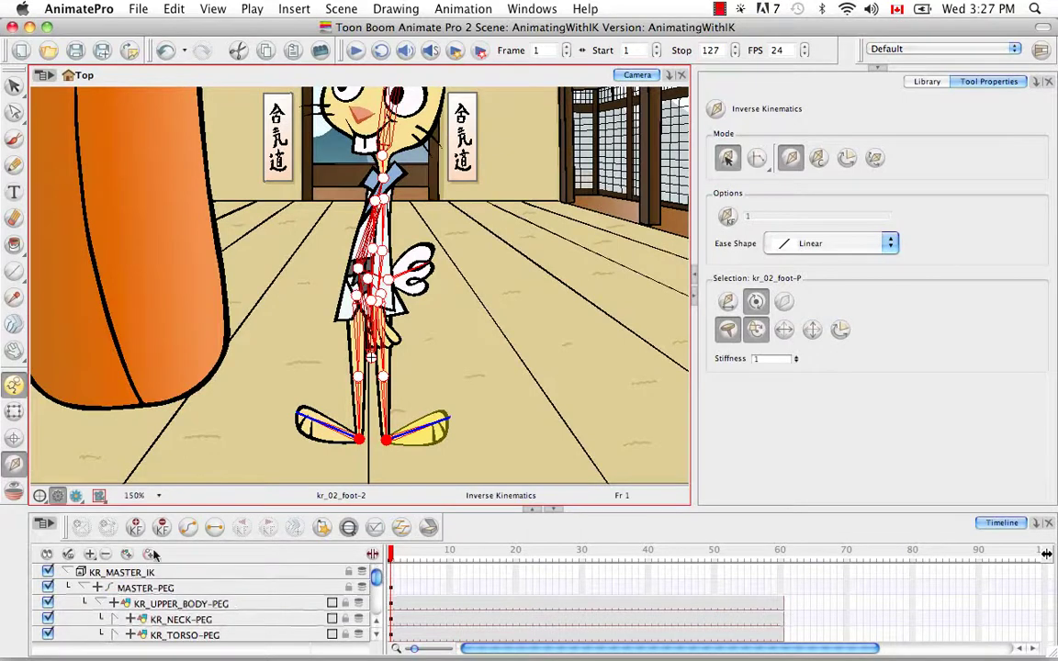
pyautogui.click(82, 588)
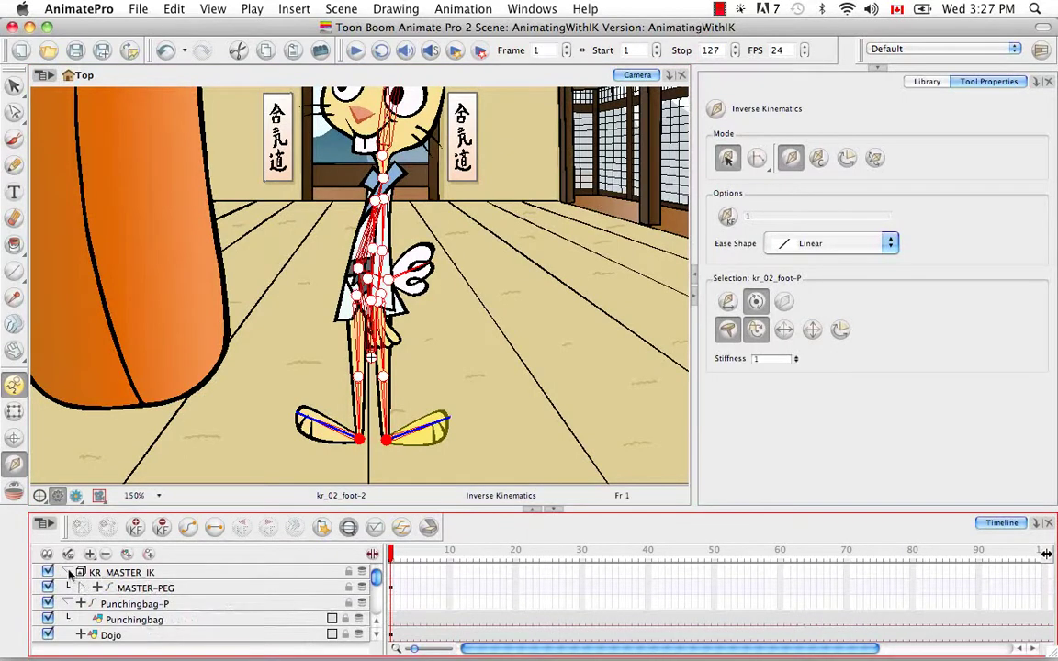
pyautogui.click(70, 572)
pyautogui.click(276, 572)
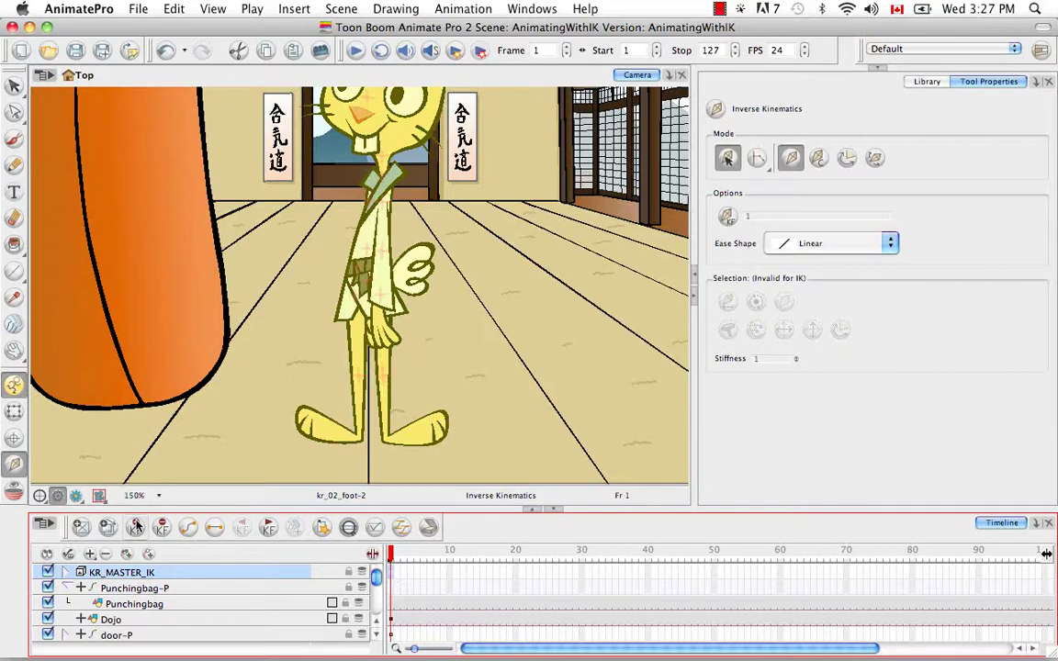
# Expand the KR_MASTER_IK group and its MASTER-PEG to show the part layers, with the whole scene back in view
pyautogui.click(66, 572)
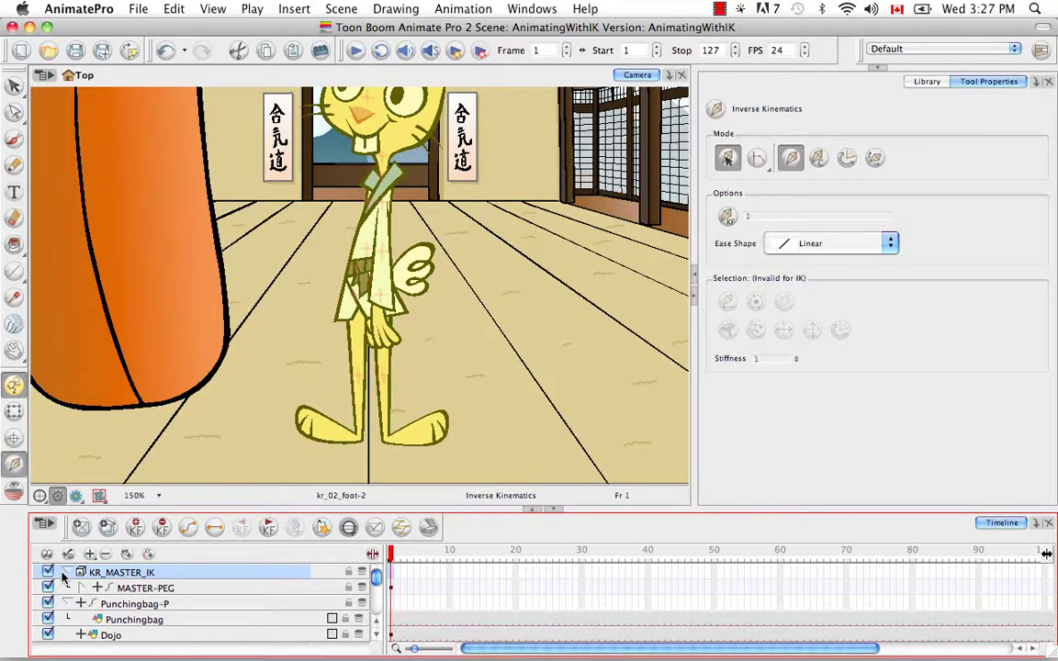
pyautogui.click(84, 588)
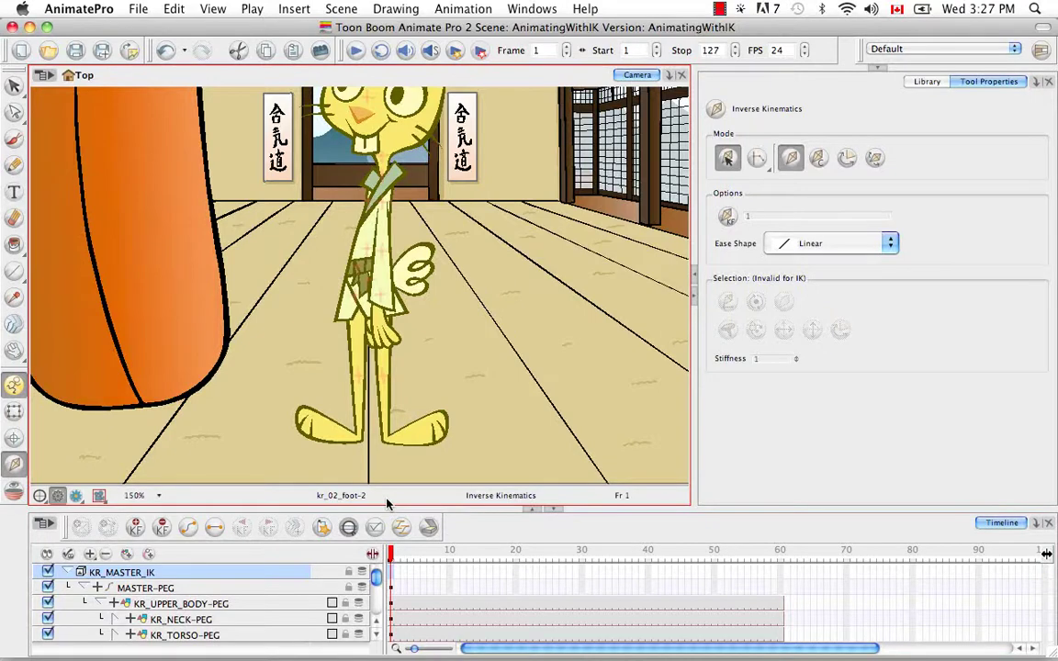
pyautogui.press('super+minus')
pyautogui.press('super+minus')
pyautogui.press('super+minus')
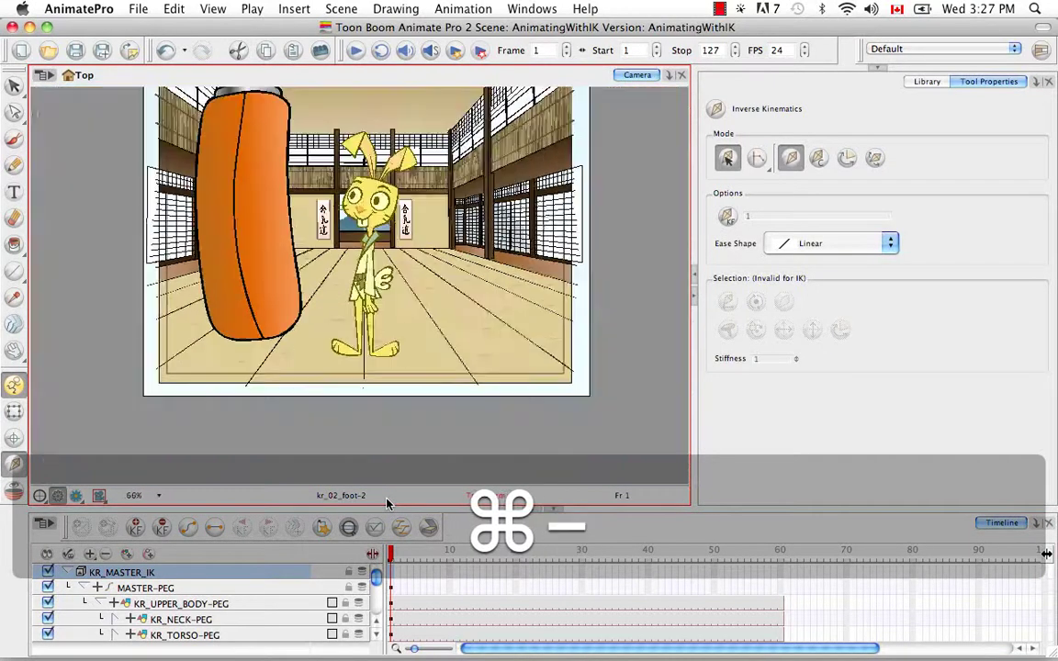
pyautogui.press('space')
pyautogui.moveTo(413, 264); pyautogui.dragTo(413, 311)
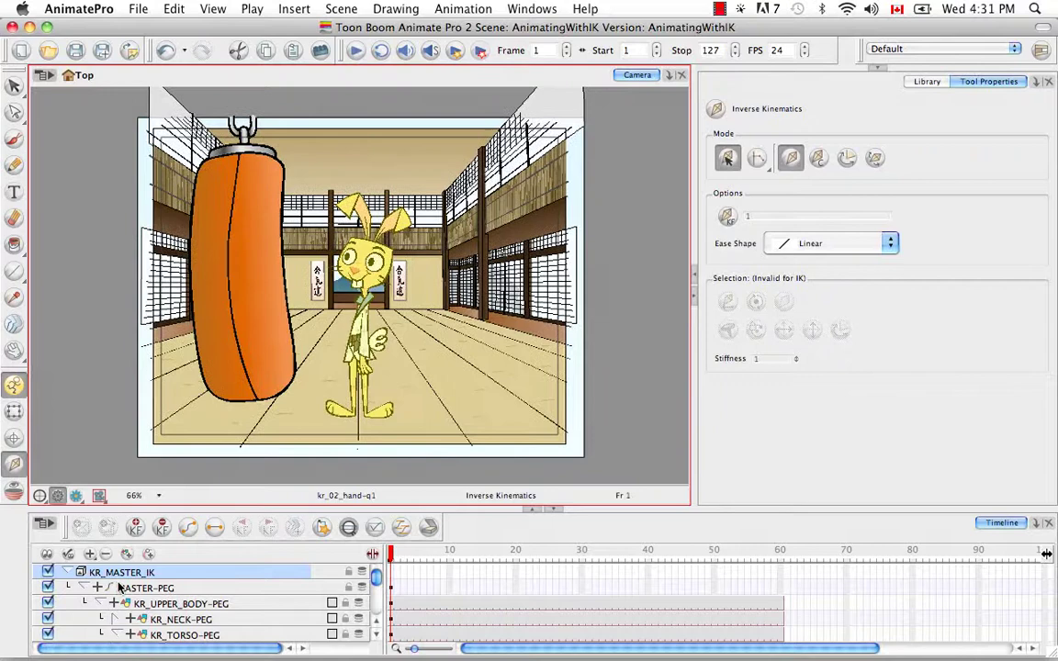
# Select MASTER-PEG and lower the rabbit's body slightly with inverse kinematics so both knees bend toward the punching bag
pyautogui.click(128, 587)
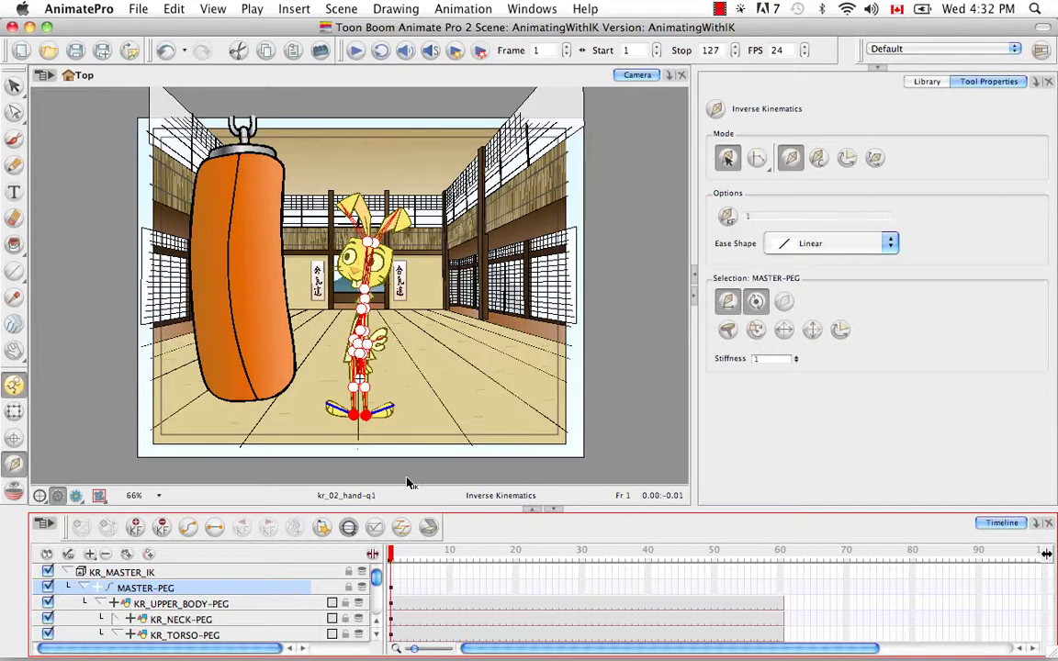
pyautogui.press('super+equal')
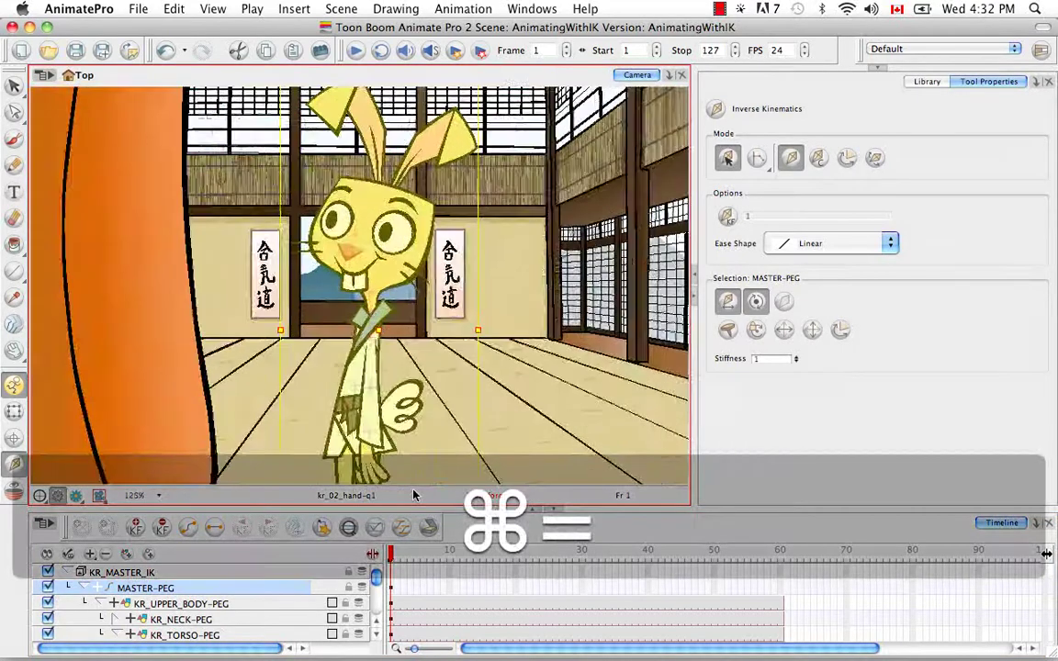
pyautogui.press('super+equal')
pyautogui.press('super+equal')
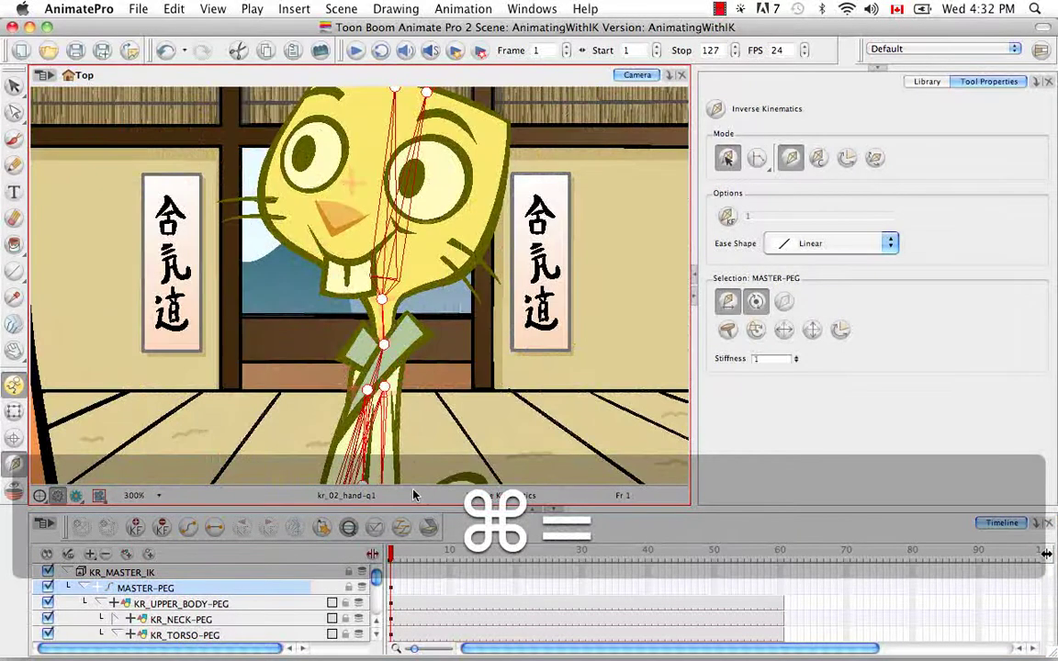
pyautogui.press('space')
pyautogui.moveTo(457, 464); pyautogui.dragTo(467, 118)
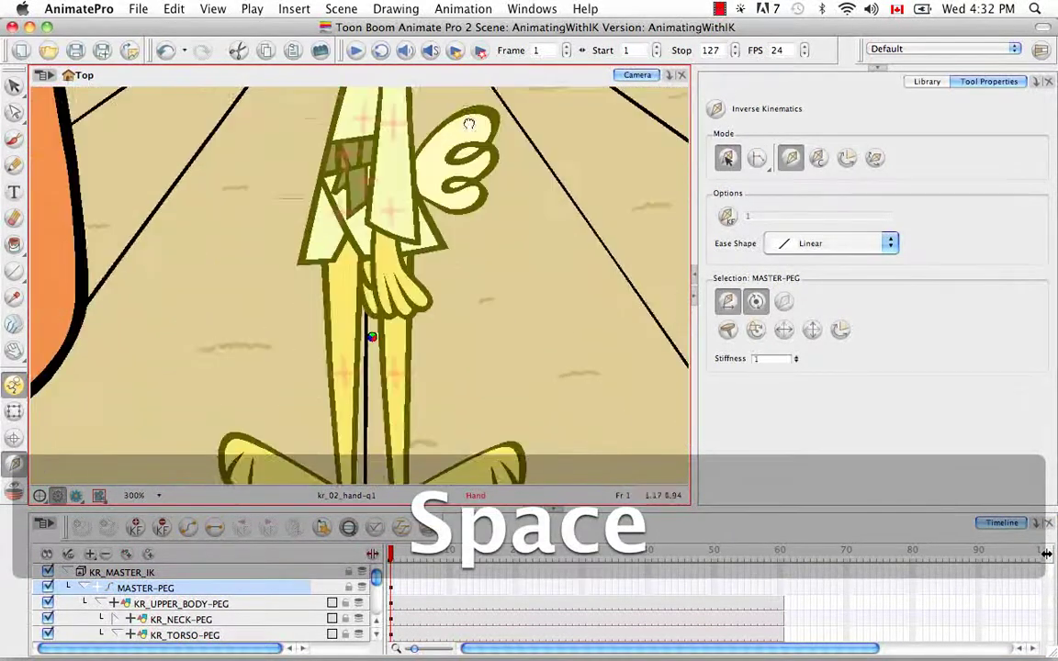
pyautogui.moveTo(459, 263); pyautogui.dragTo(441, 185)
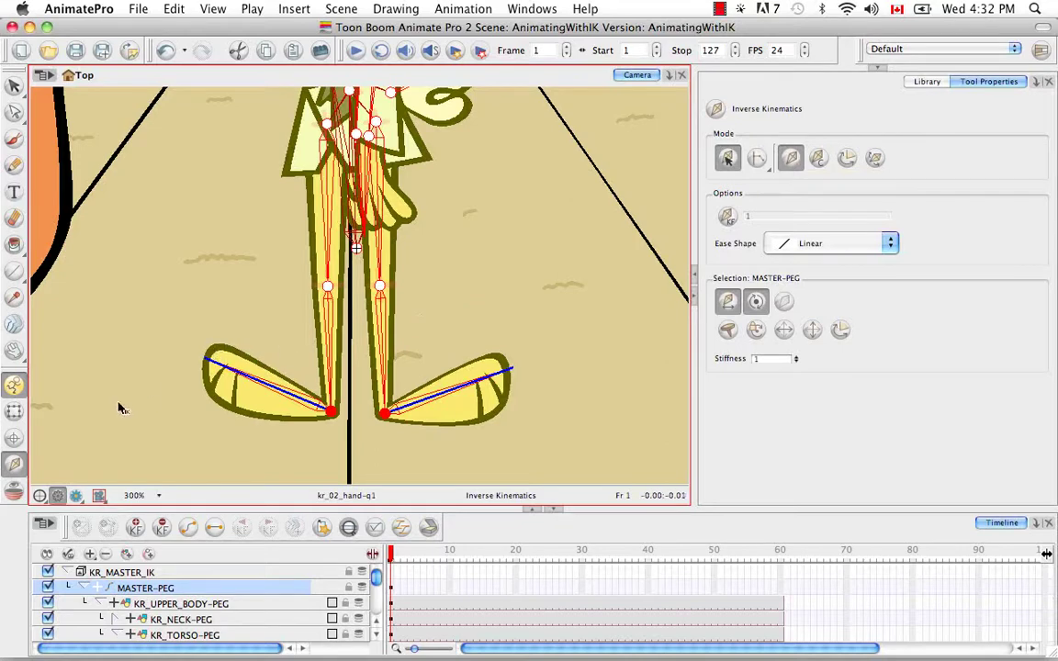
pyautogui.click(14, 389)
pyautogui.moveTo(358, 248)
pyautogui.mouseDown()
pyautogui.moveTo(356, 291)
pyautogui.moveTo(350, 266)
pyautogui.moveTo(361, 251)
pyautogui.mouseUp()
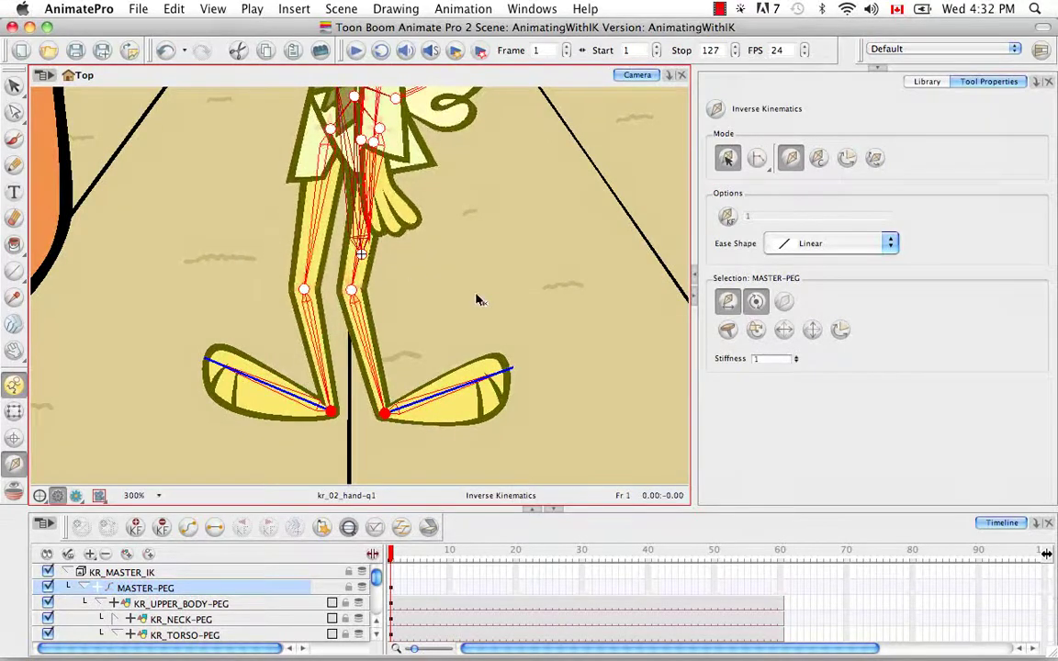
# Swap the kr_02_foot drawing to kr_02_foot-3 and move the foot back onto its ankle, pointing toward the punching bag
pyautogui.press('super+minus')
pyautogui.press('super+minus')
pyautogui.press('space')
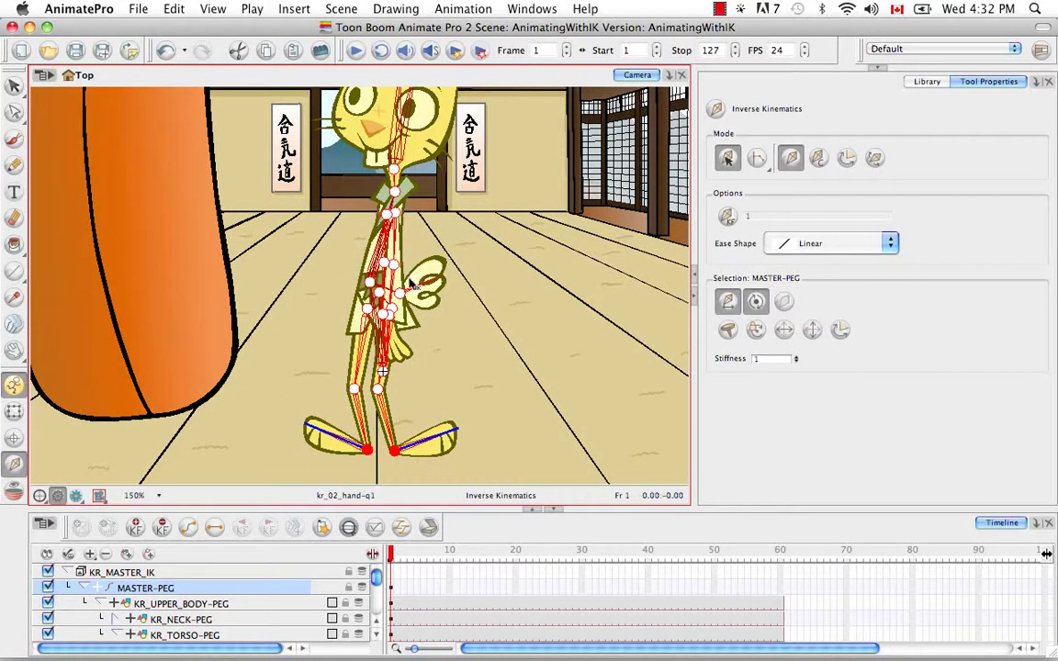
pyautogui.click(13, 413)
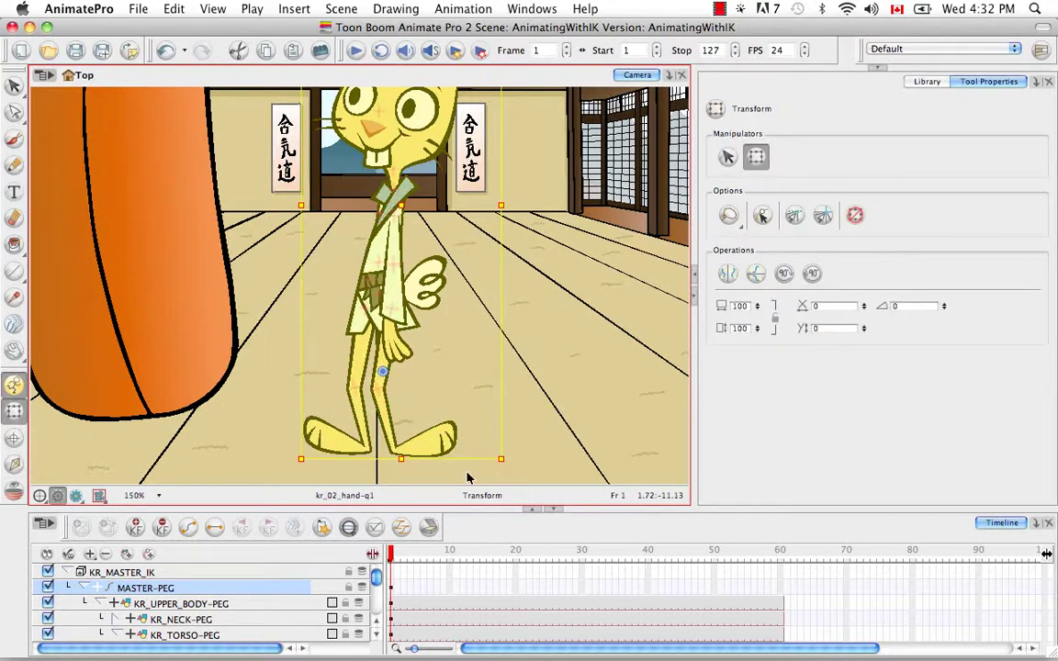
pyautogui.click(428, 441)
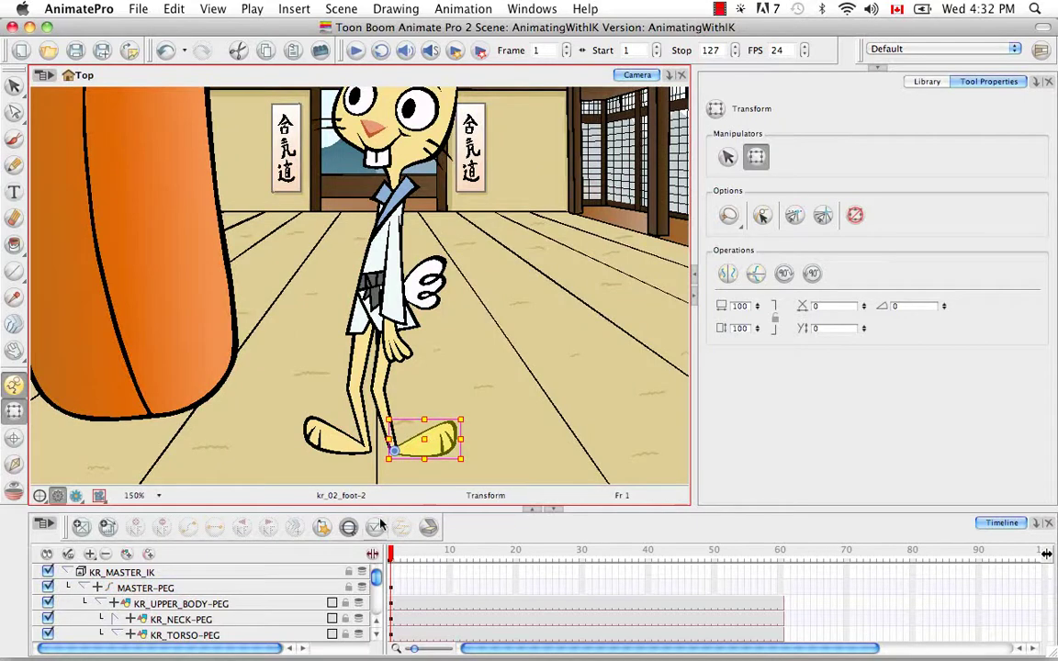
pyautogui.click(348, 527)
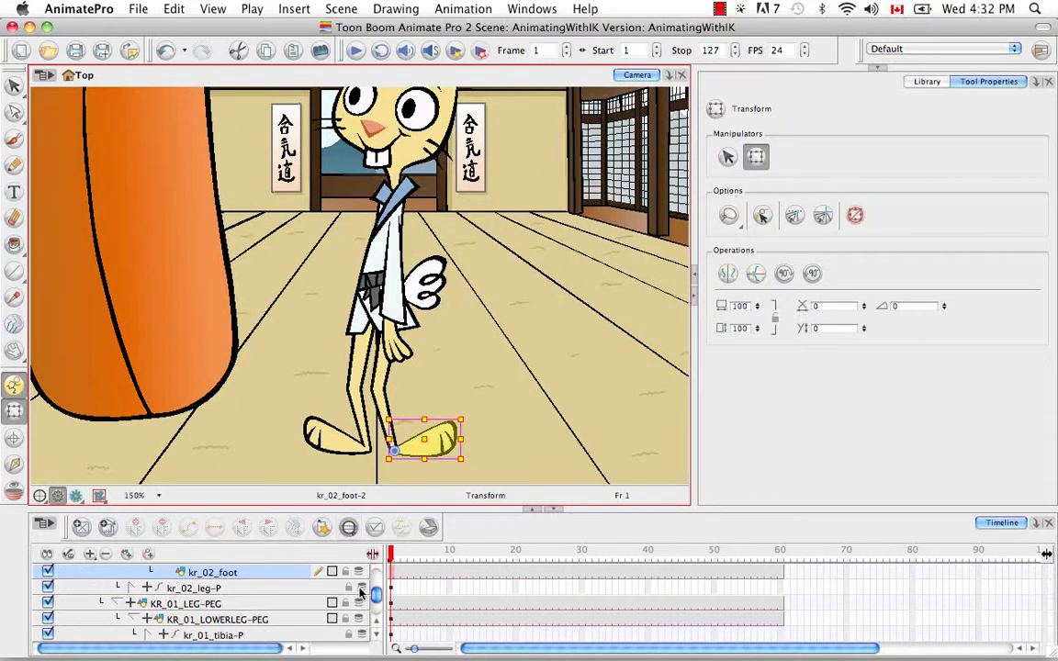
pyautogui.click(375, 623)
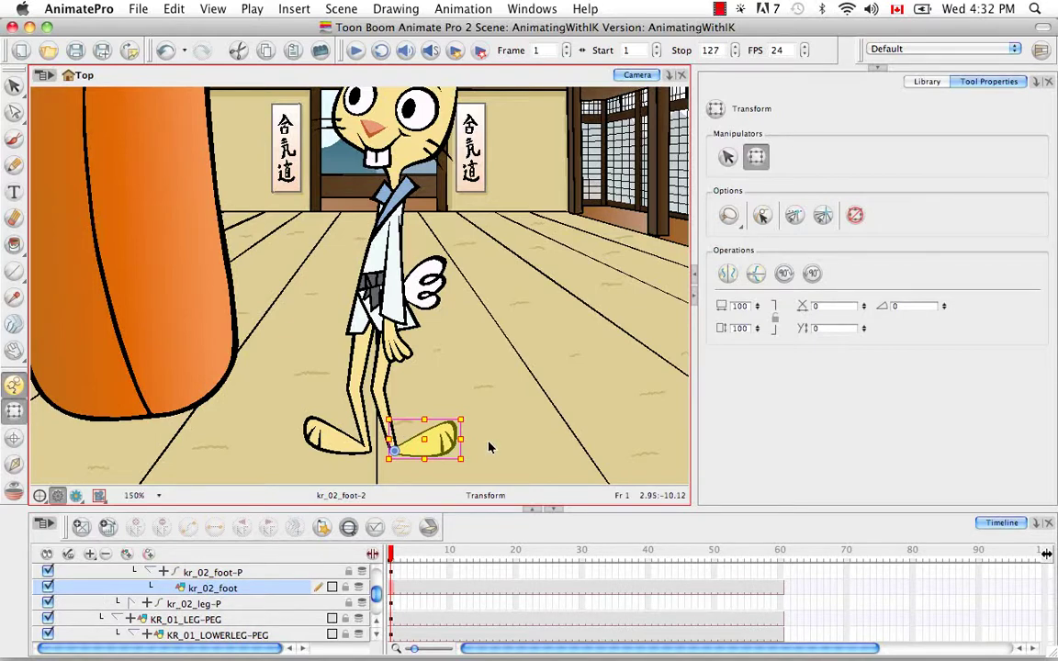
pyautogui.press(']')
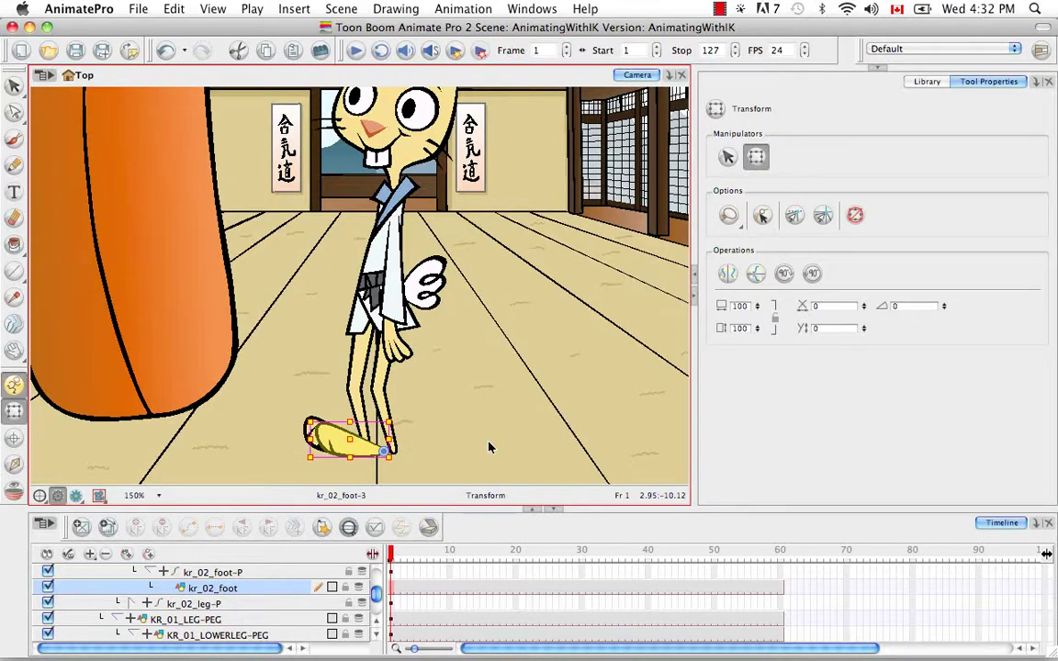
pyautogui.press(']')
pyautogui.press(']')
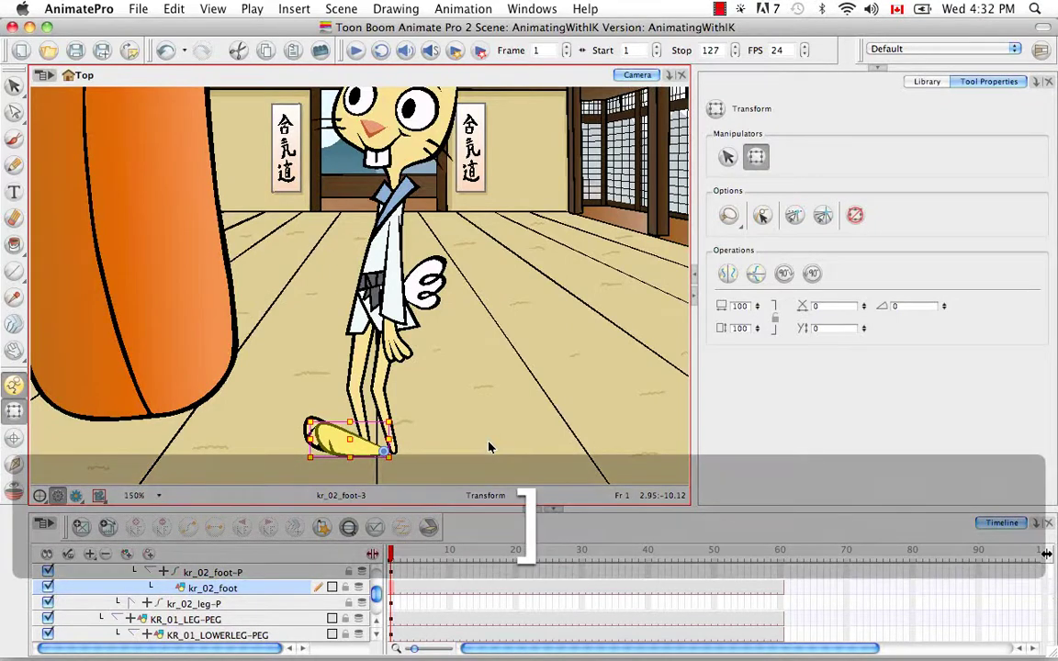
pyautogui.press('[')
pyautogui.press('[')
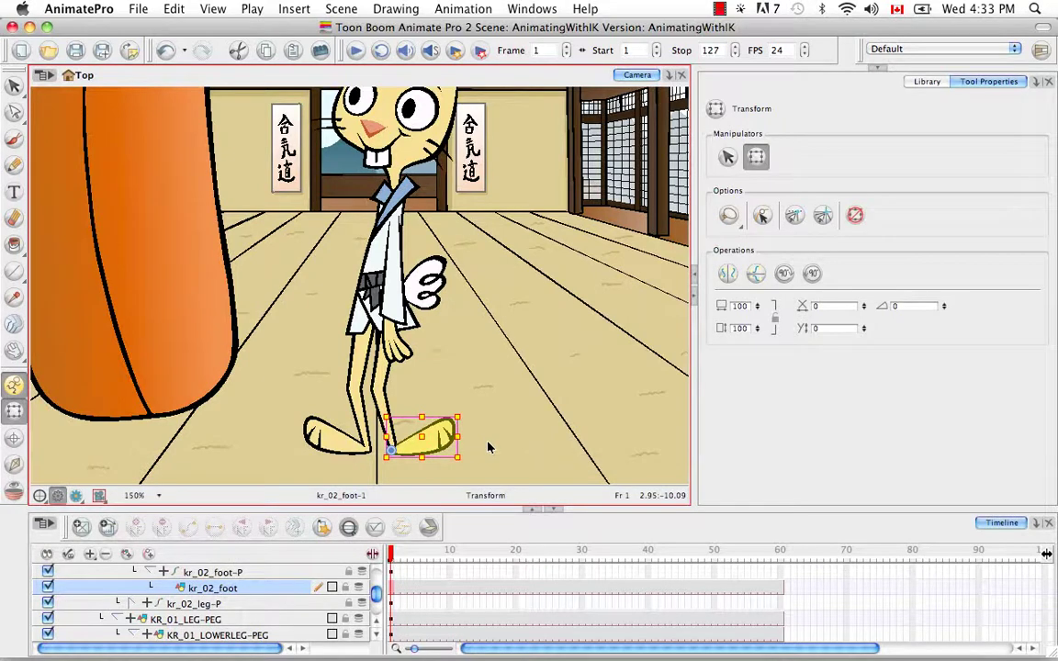
pyautogui.press(']')
pyautogui.press(']')
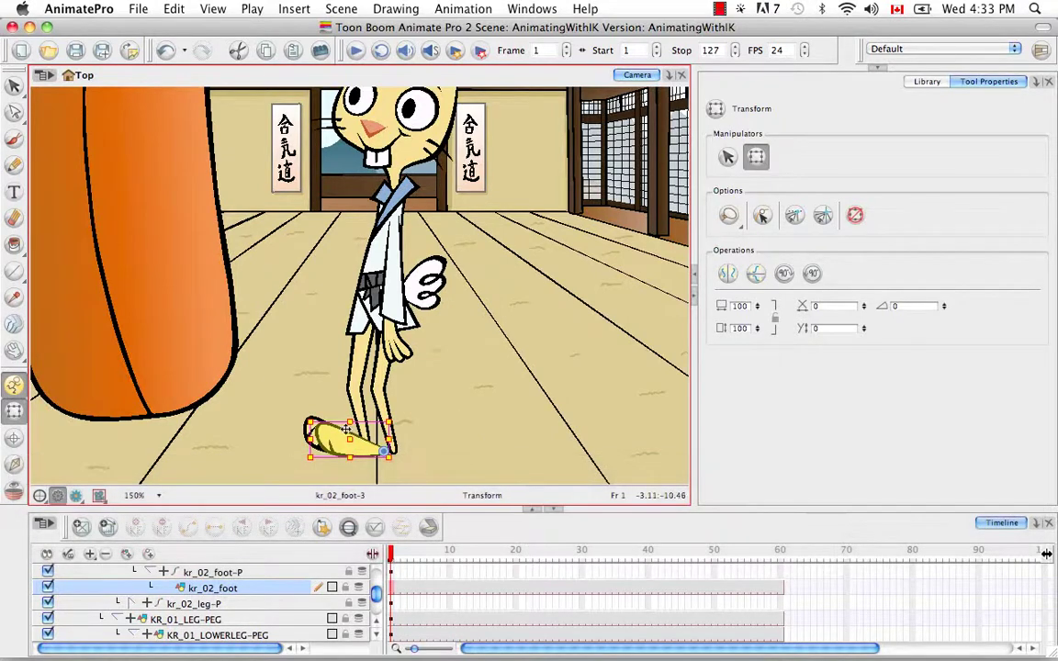
pyautogui.moveTo(367, 442); pyautogui.dragTo(377, 443)
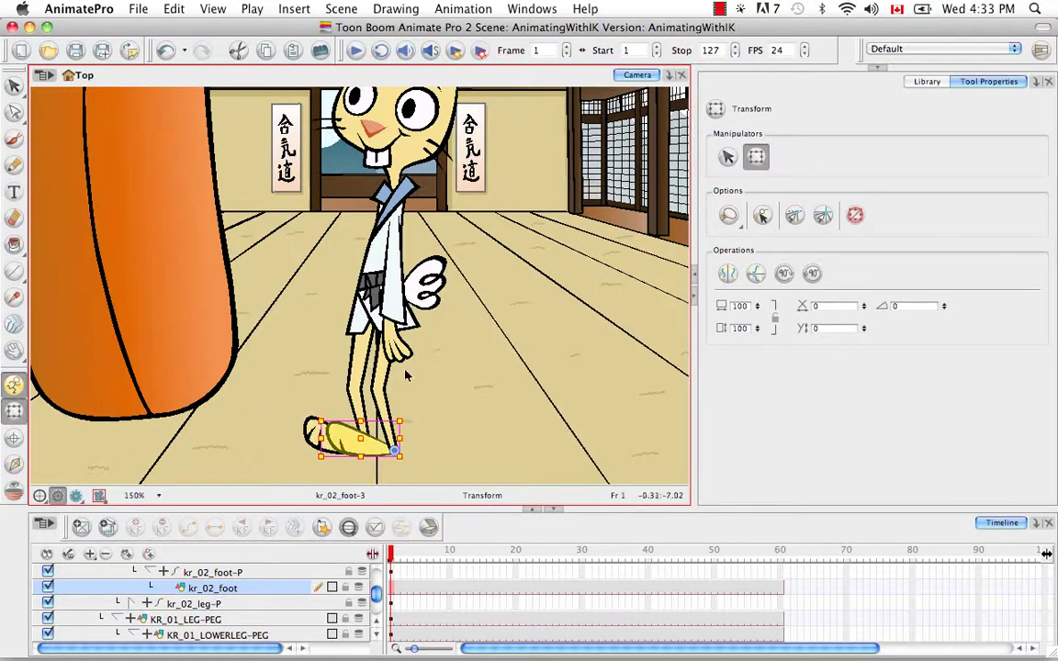
# Raise kr_02_hand in front of the chest with inverse kinematics, angled toward the bag, and switch its drawing to kr_02_hand-q2
pyautogui.click(15, 465)
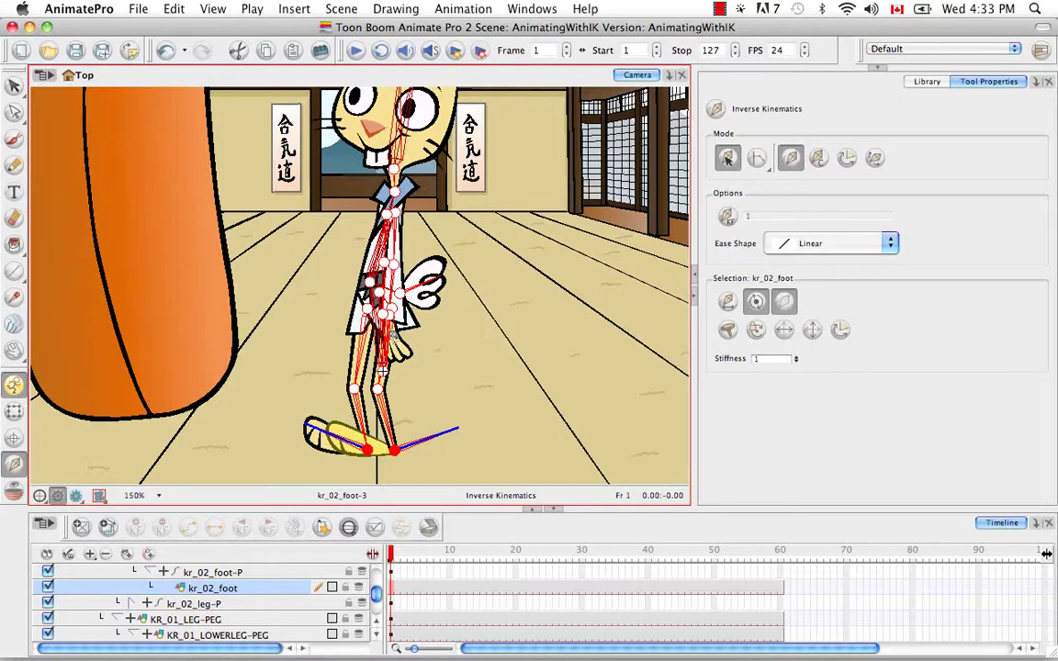
pyautogui.keyDown('super'); pyautogui.click(392, 333); pyautogui.keyUp('super')
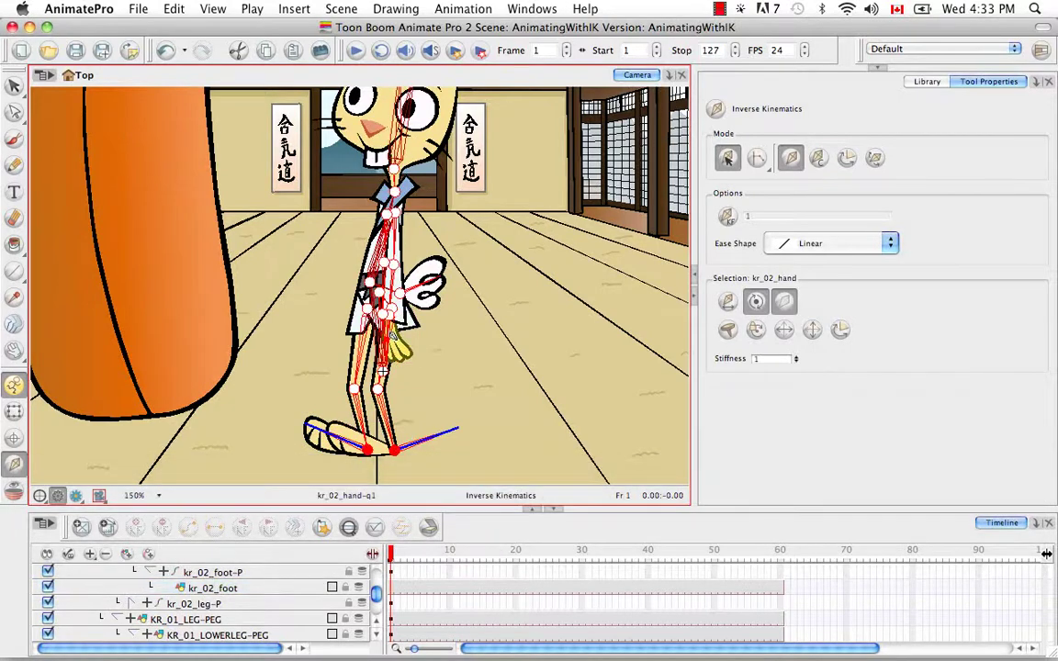
pyautogui.moveTo(392, 334); pyautogui.dragTo(337, 205)
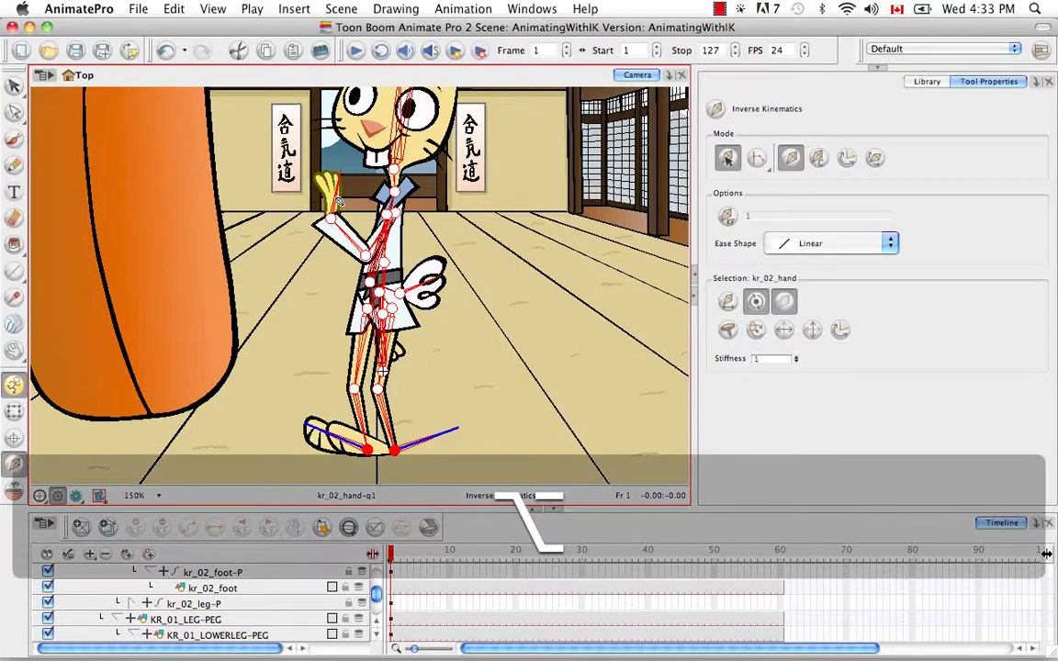
pyautogui.moveTo(338, 201); pyautogui.dragTo(322, 204)
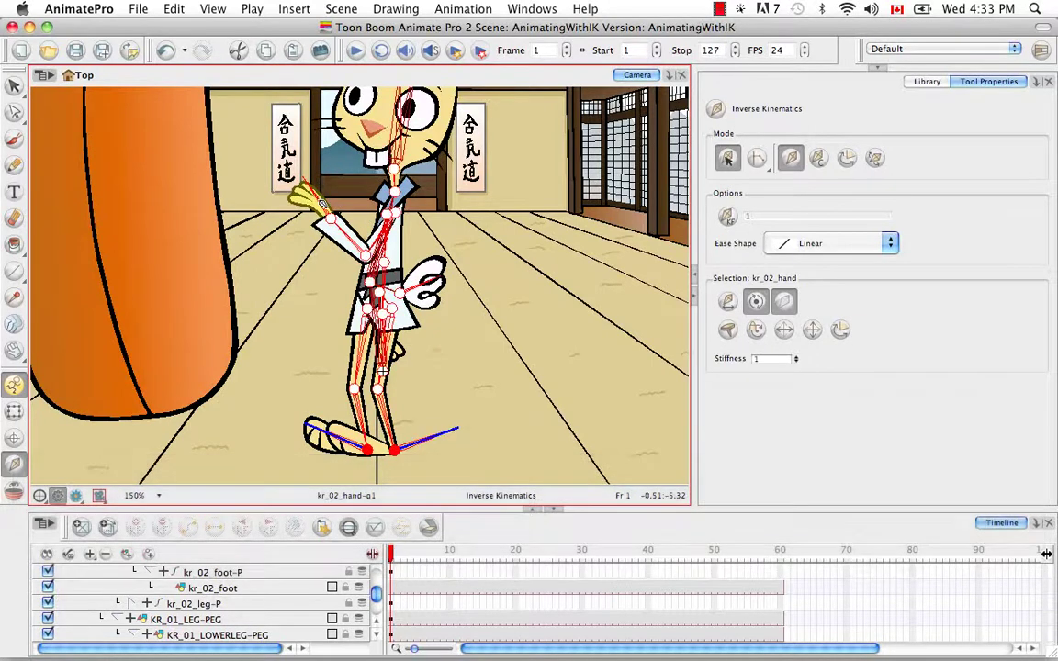
pyautogui.click(13, 413)
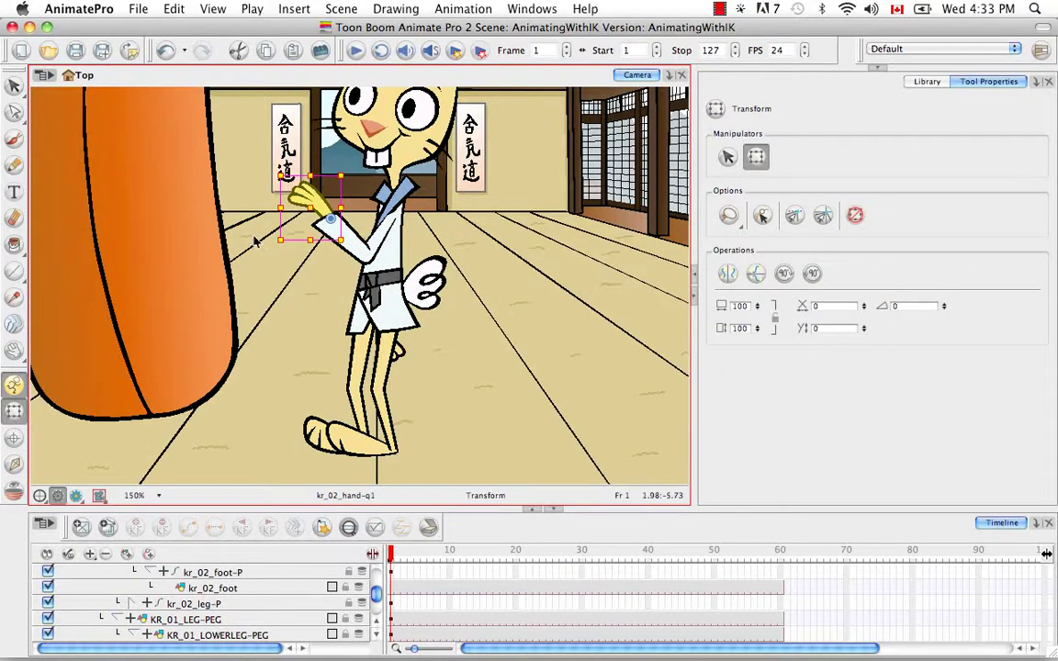
pyautogui.press(']')
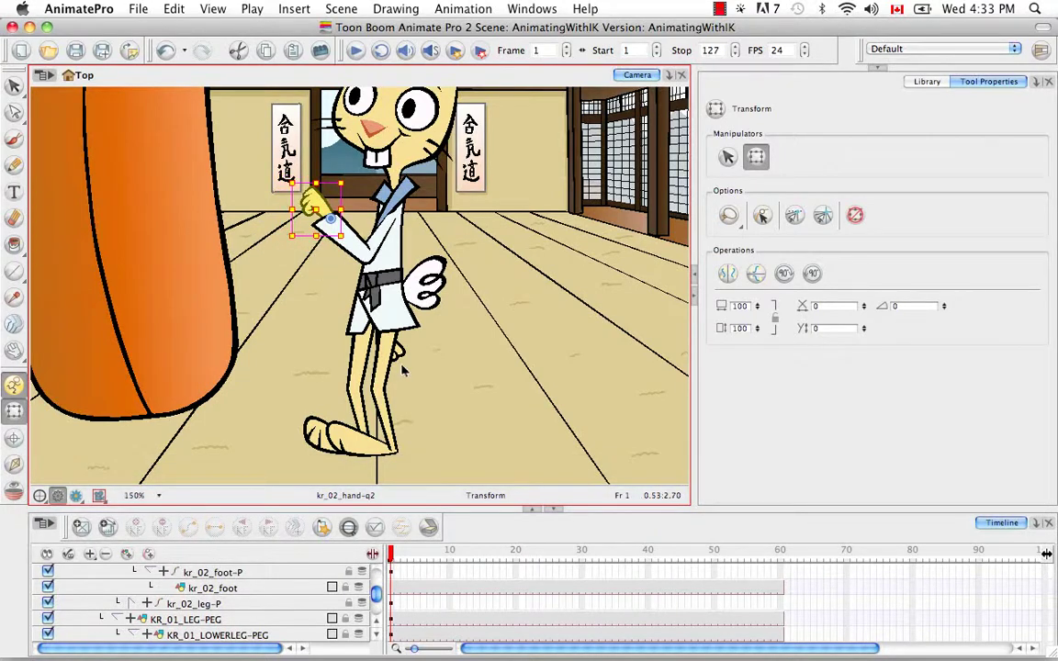
pyautogui.click(14, 464)
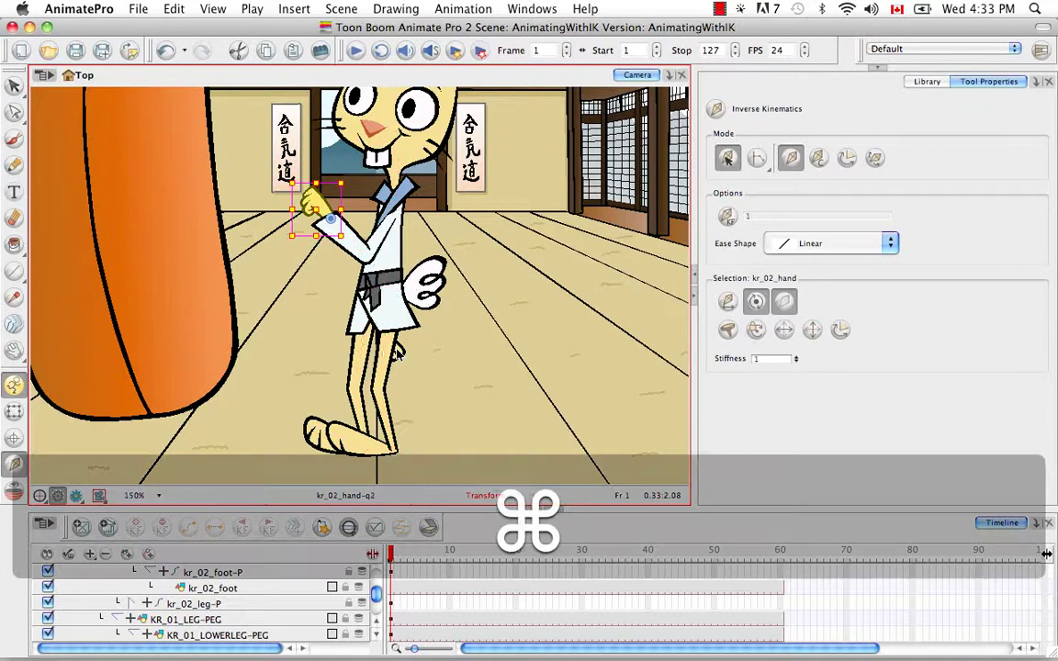
pyautogui.keyDown('super'); pyautogui.click(398, 353); pyautogui.keyUp('super')
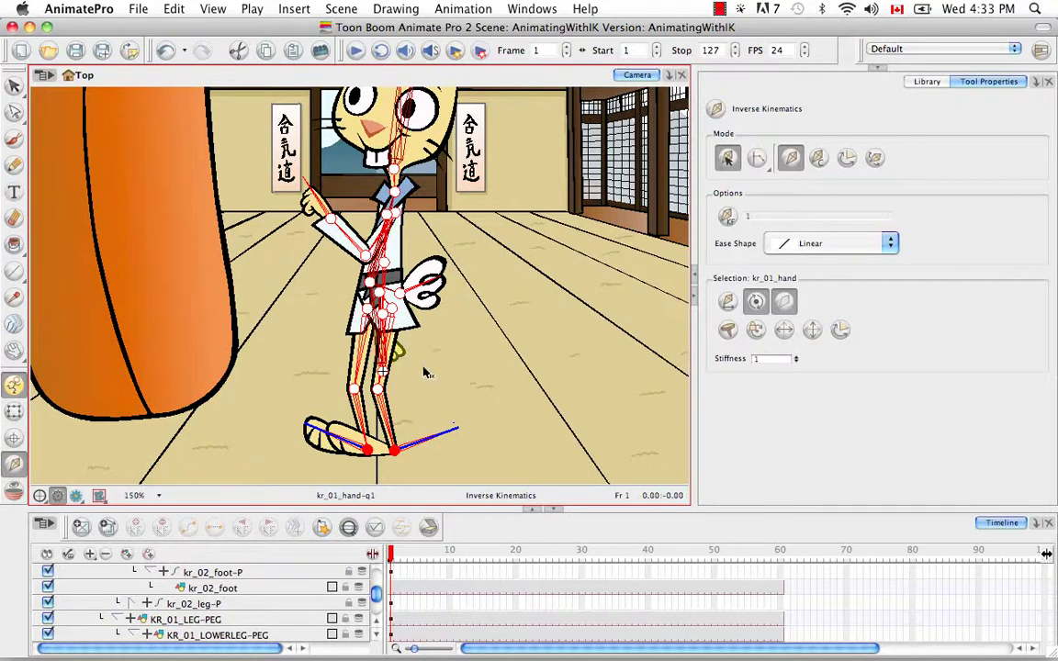
pyautogui.moveTo(389, 353); pyautogui.dragTo(356, 360)
pyautogui.press('super+z')
# Select kr_01_hand's parent peg kr_01_hand-P and raise that arm with inverse kinematics, placing the hand just behind the other fist
pyautogui.click(15, 412)
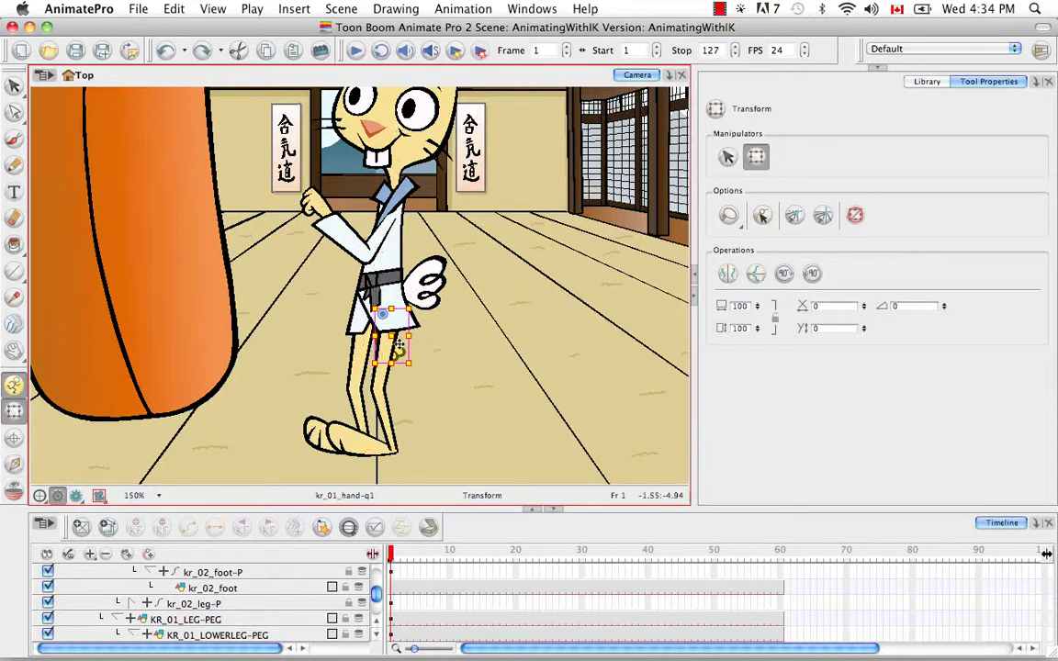
pyautogui.click(348, 529)
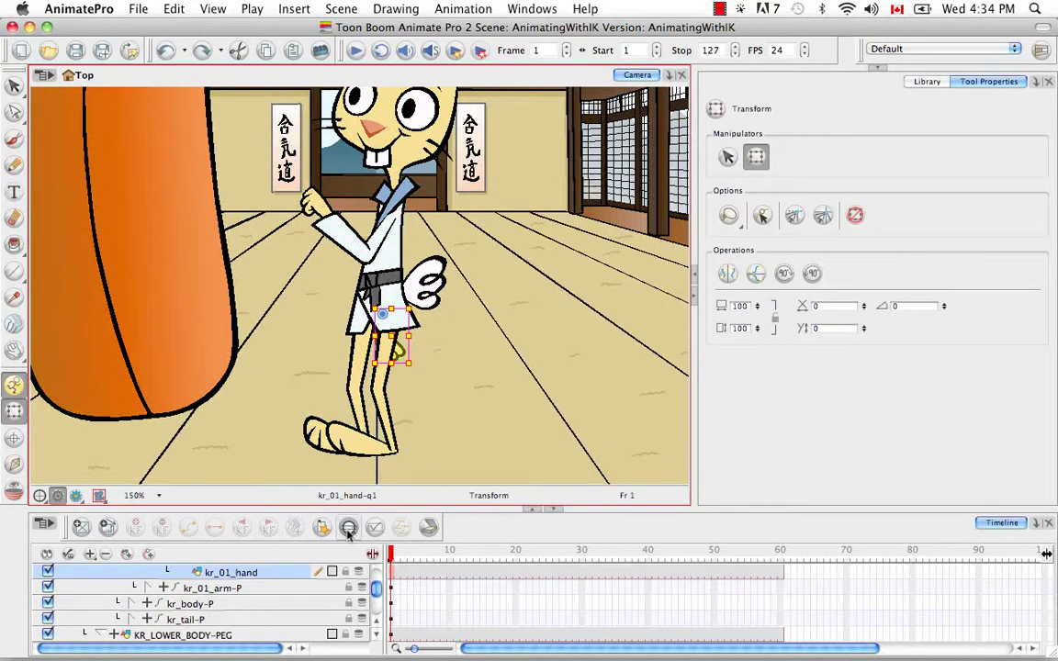
pyautogui.scroll(2, 348, 609)
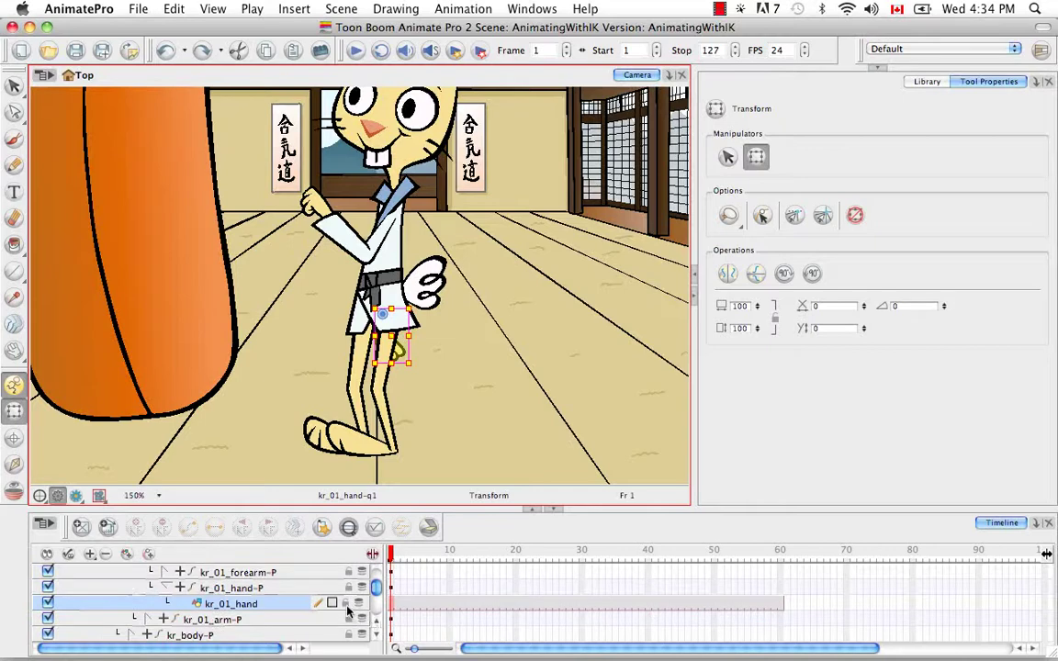
pyautogui.press('b')
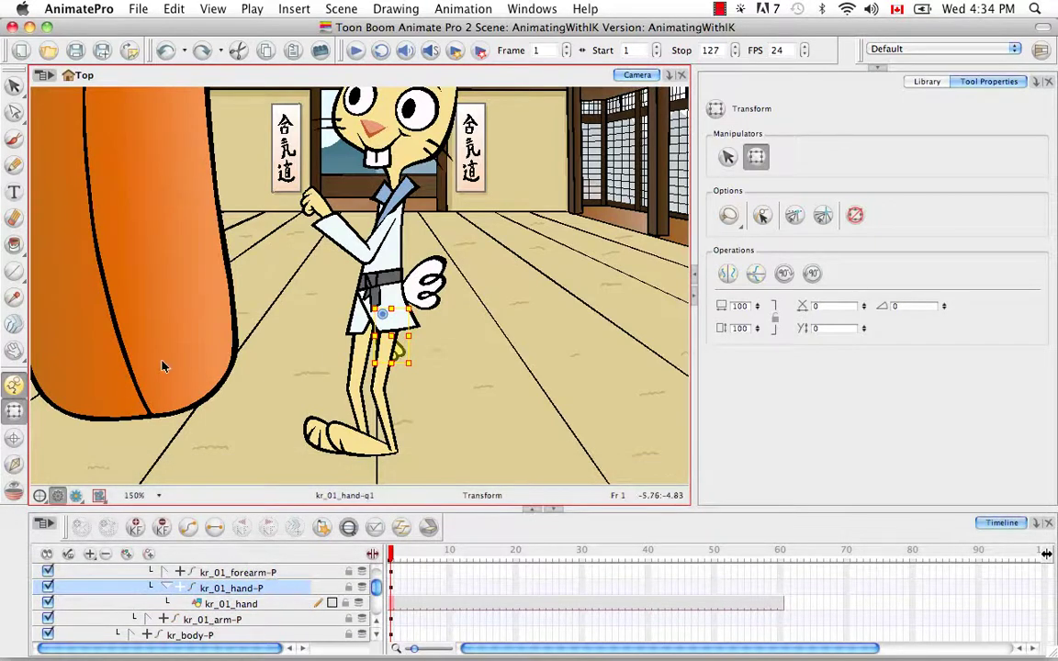
pyautogui.click(13, 464)
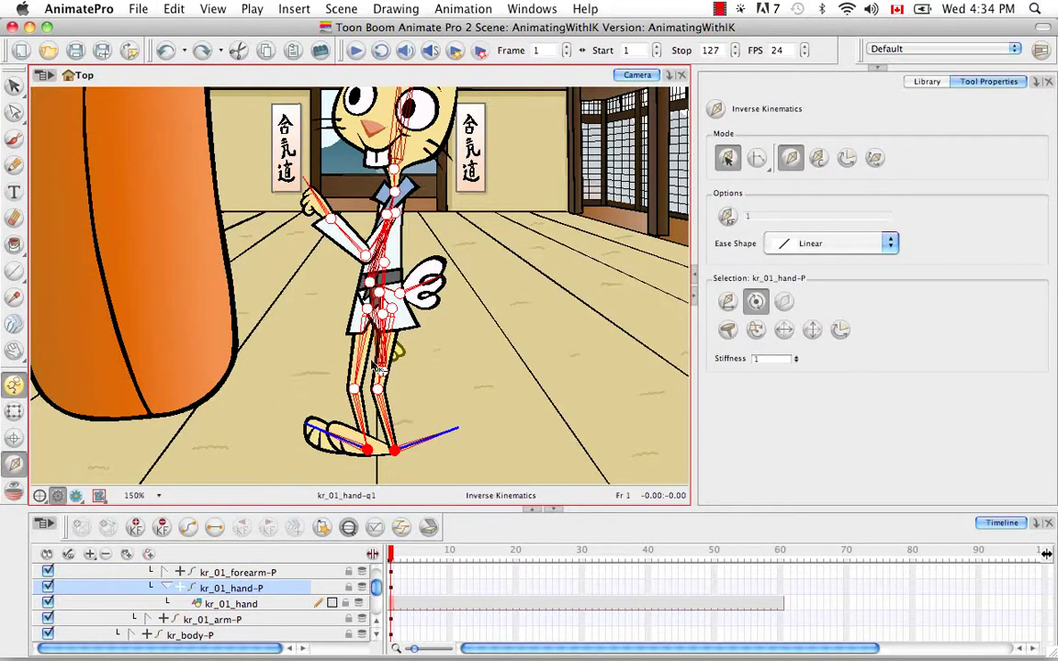
pyautogui.moveTo(390, 357); pyautogui.dragTo(369, 352)
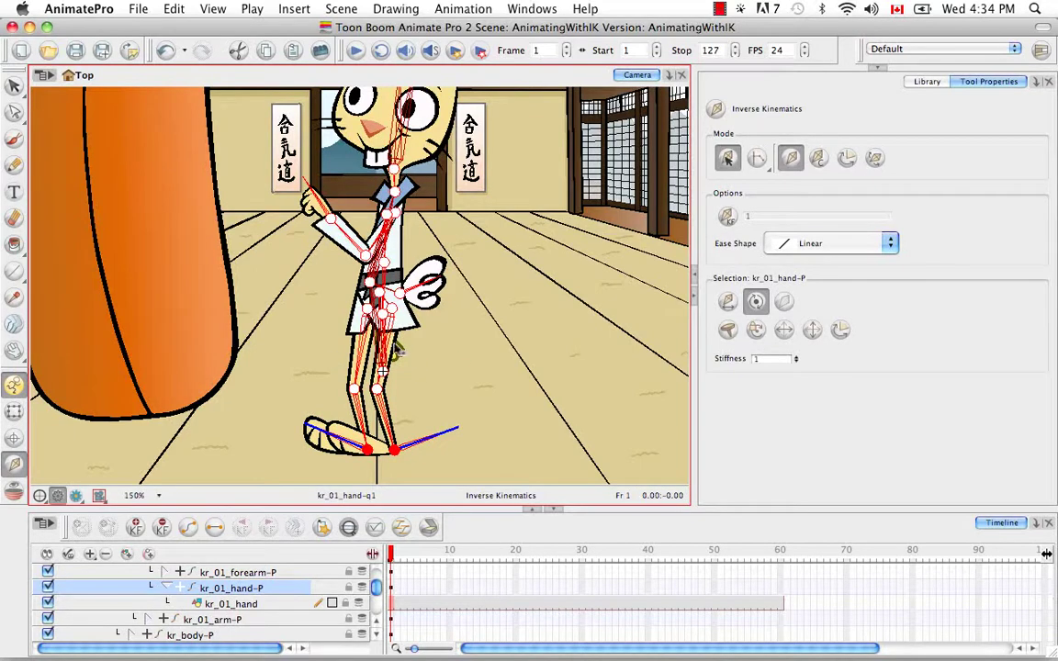
pyautogui.moveTo(392, 349); pyautogui.dragTo(378, 213)
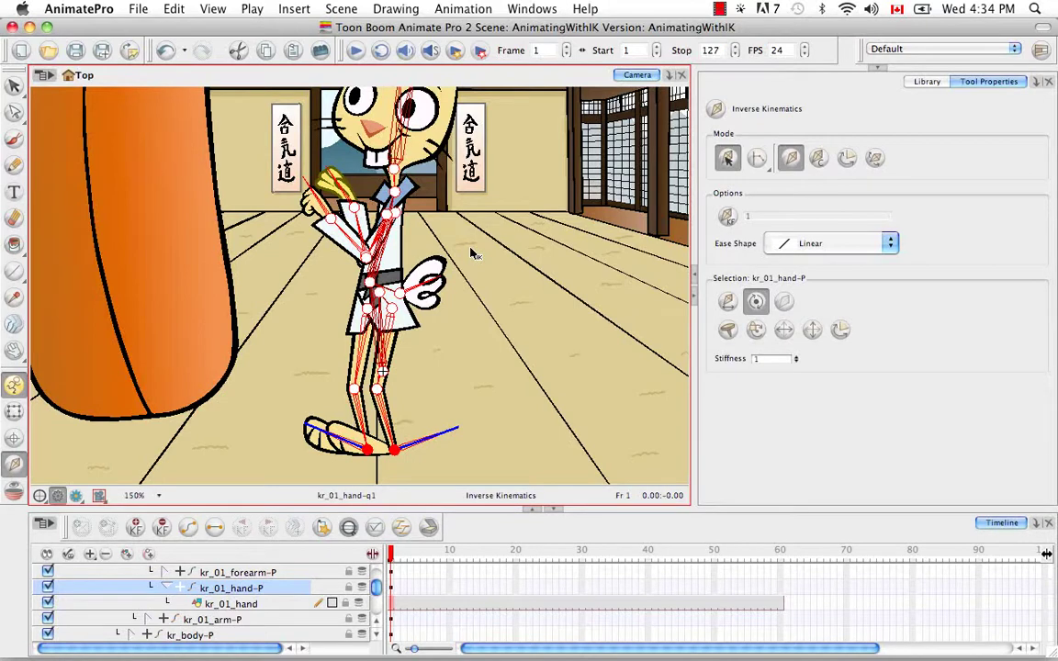
# Select the kr_01_hand drawing layer and switch its drawing to kr_01_hand-q2
pyautogui.click(14, 413)
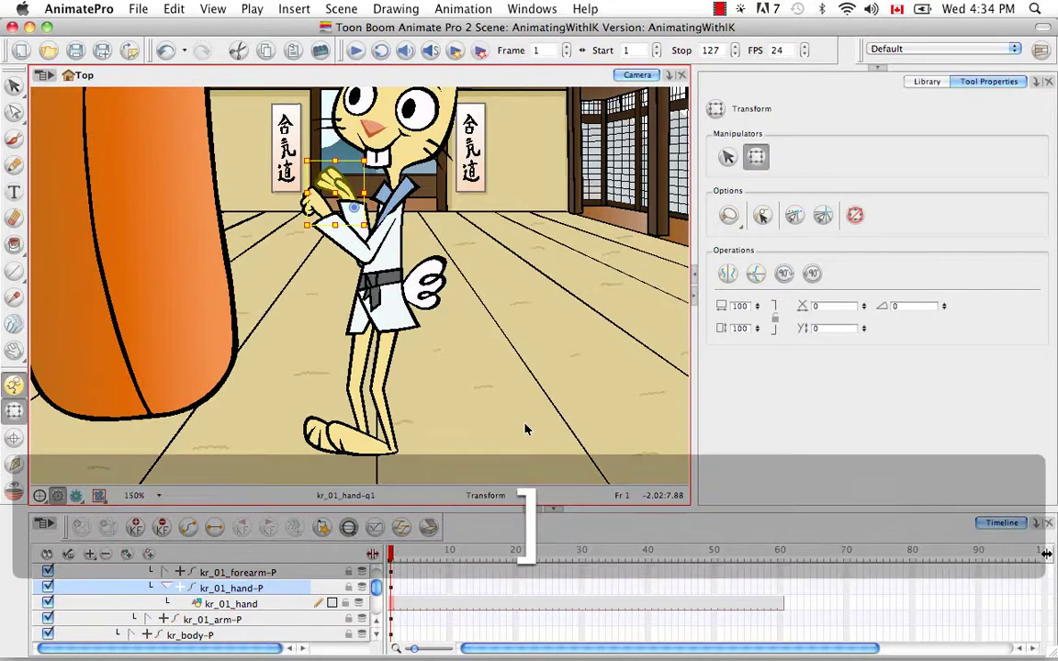
pyautogui.click(288, 605)
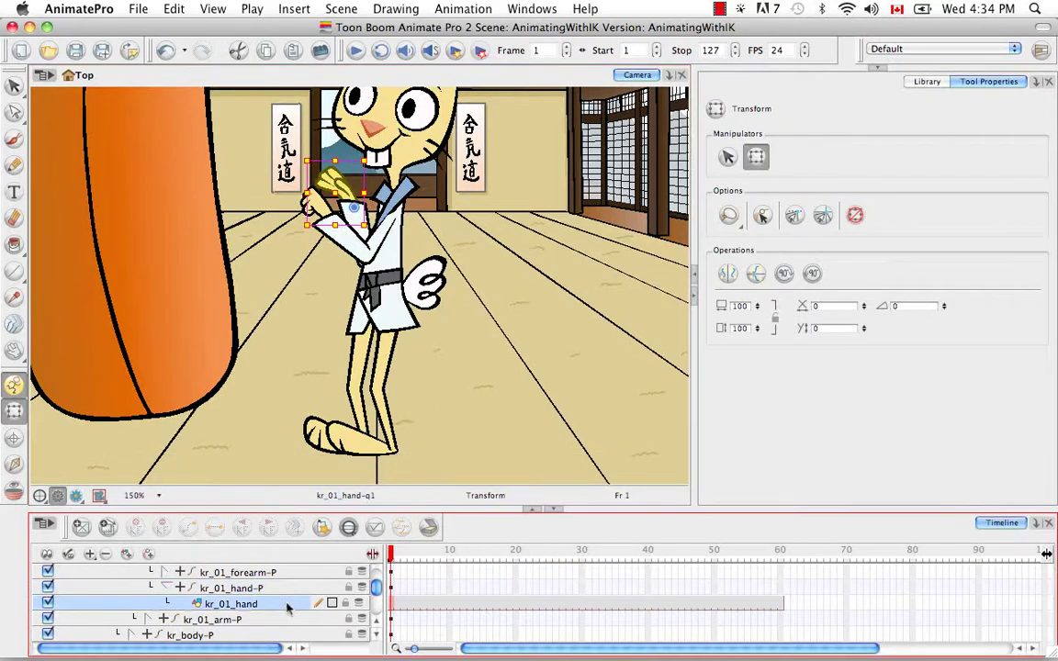
pyautogui.press(']')
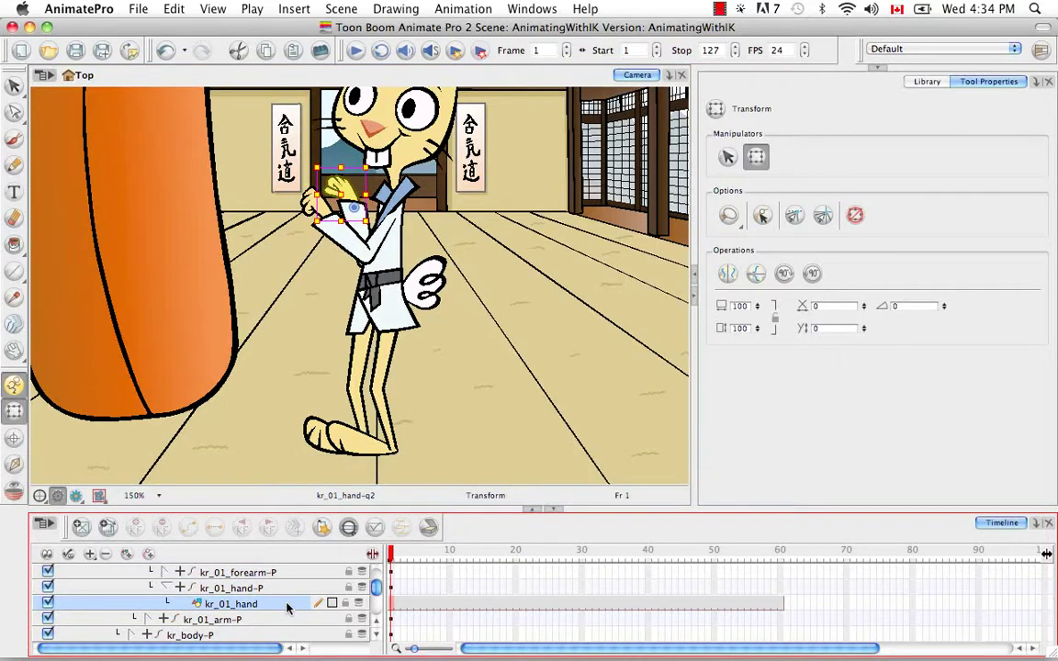
pyautogui.press('space')
pyautogui.moveTo(508, 288); pyautogui.dragTo(550, 343)
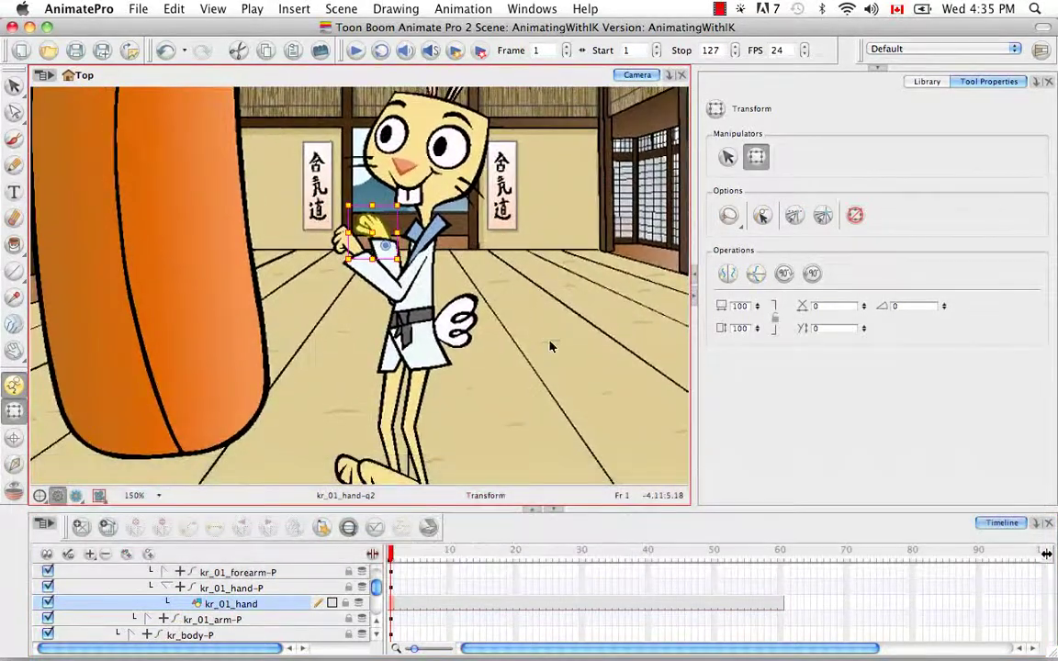
# Flip the kr_02_ear drawing horizontally and rotate it back upright beside the other ear
pyautogui.press('super+minus')
pyautogui.press('super+minus')
pyautogui.press('super+equal')
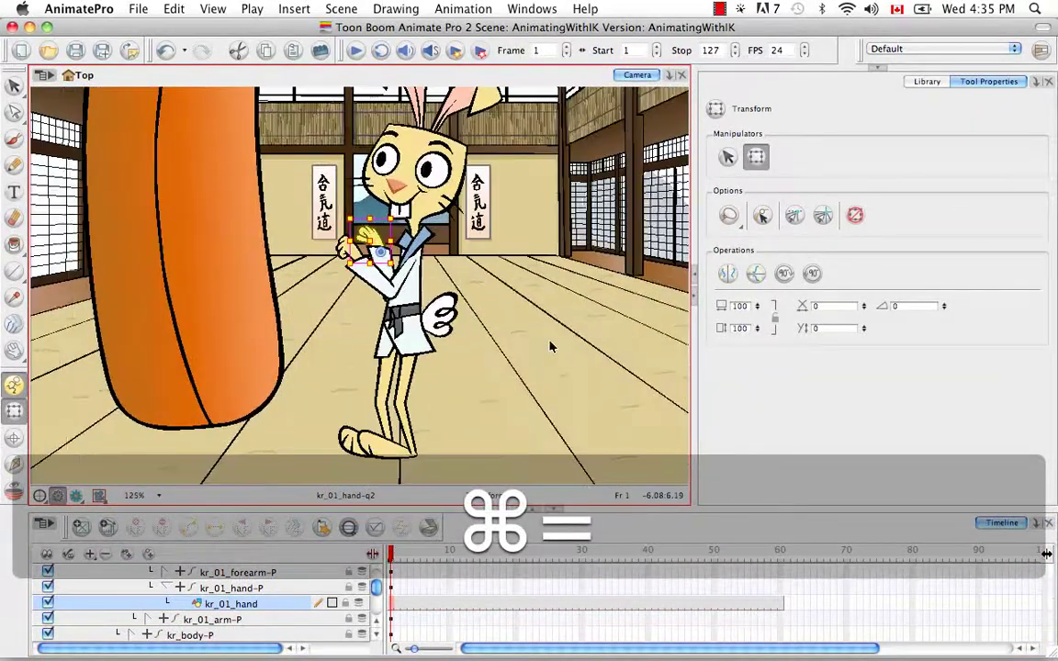
pyautogui.press('space')
pyautogui.moveTo(541, 230); pyautogui.dragTo(539, 267)
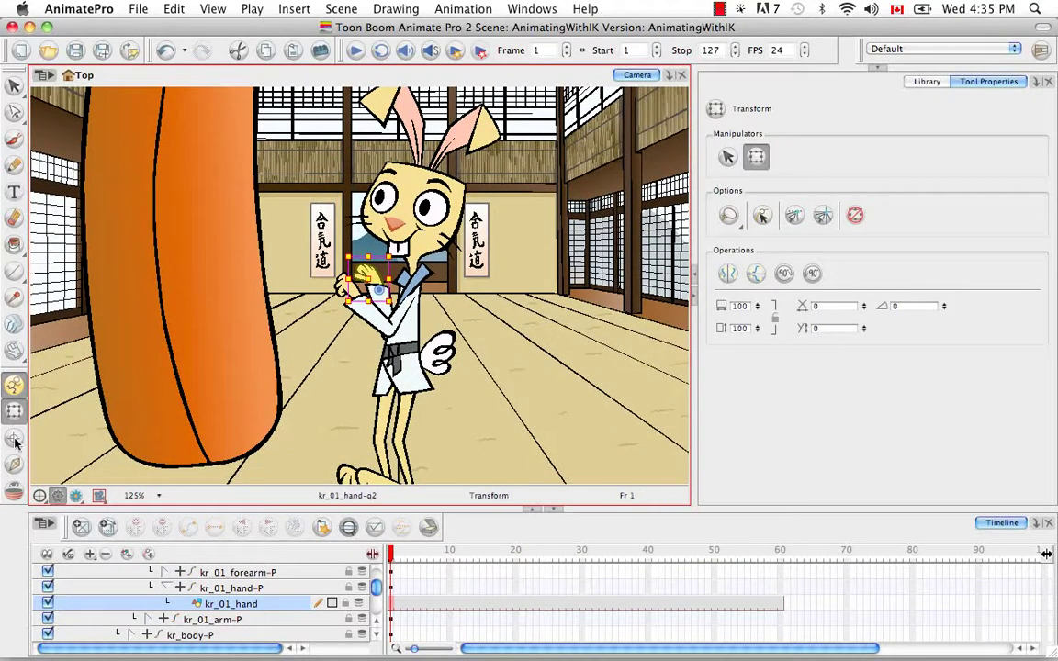
pyautogui.click(472, 131)
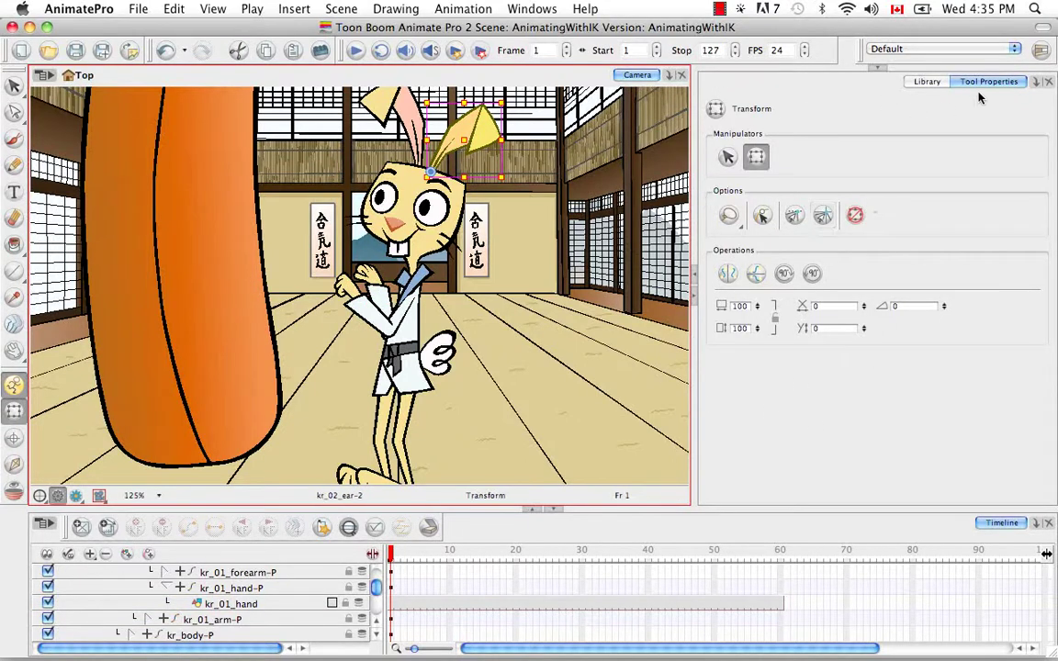
pyautogui.click(728, 273)
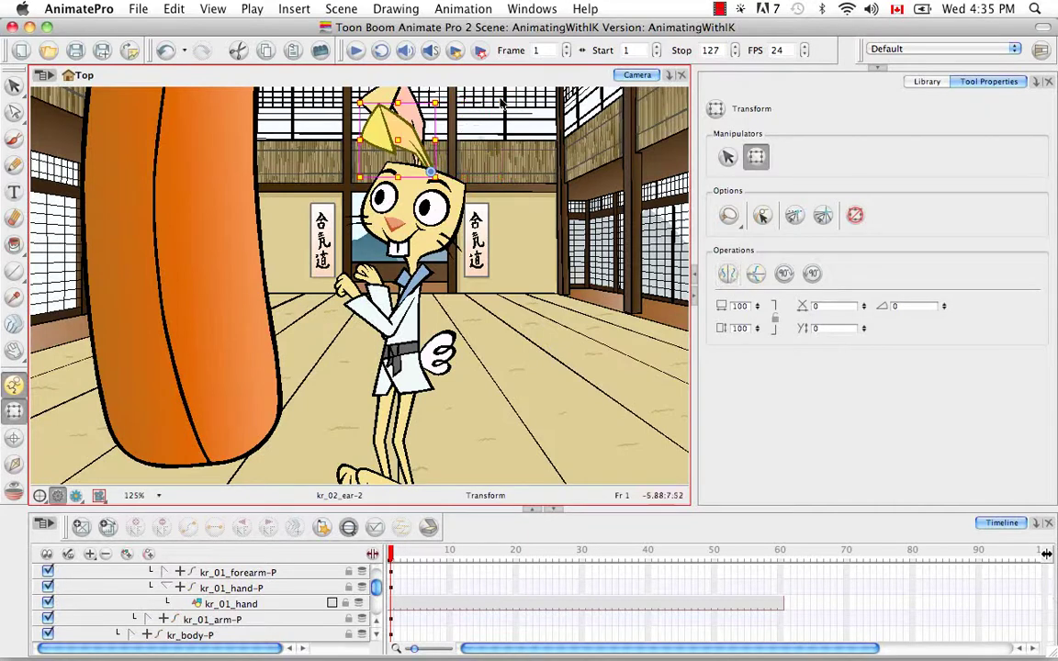
pyautogui.moveTo(464, 108); pyautogui.dragTo(497, 133)
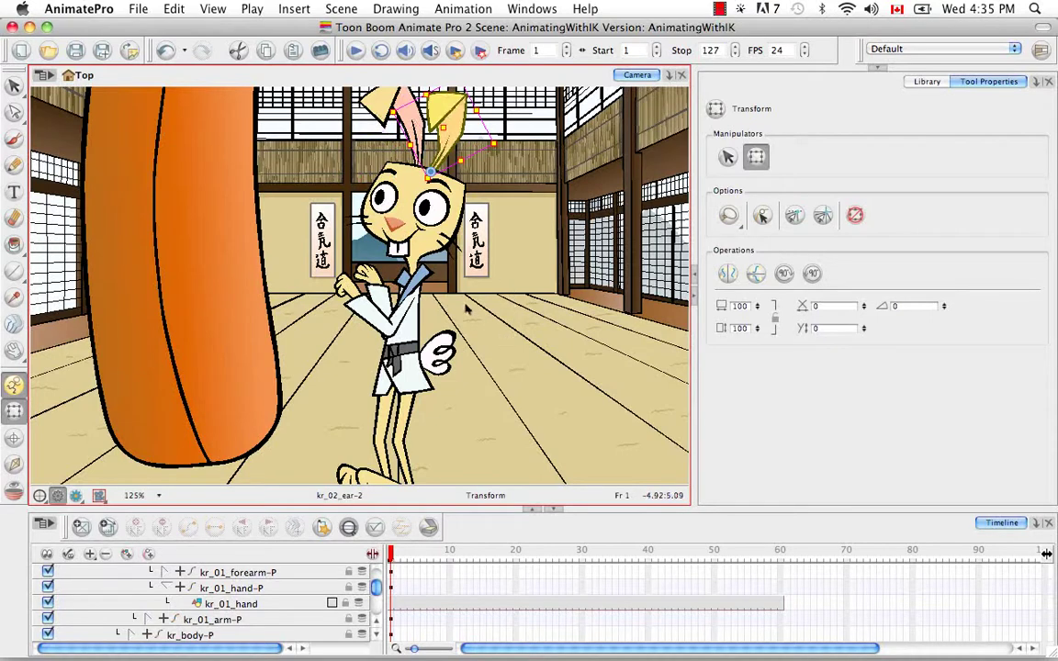
# Select KR_HEAD-PEG and tilt the rabbit's head slightly toward the punching bag with inverse kinematics
pyautogui.click(14, 464)
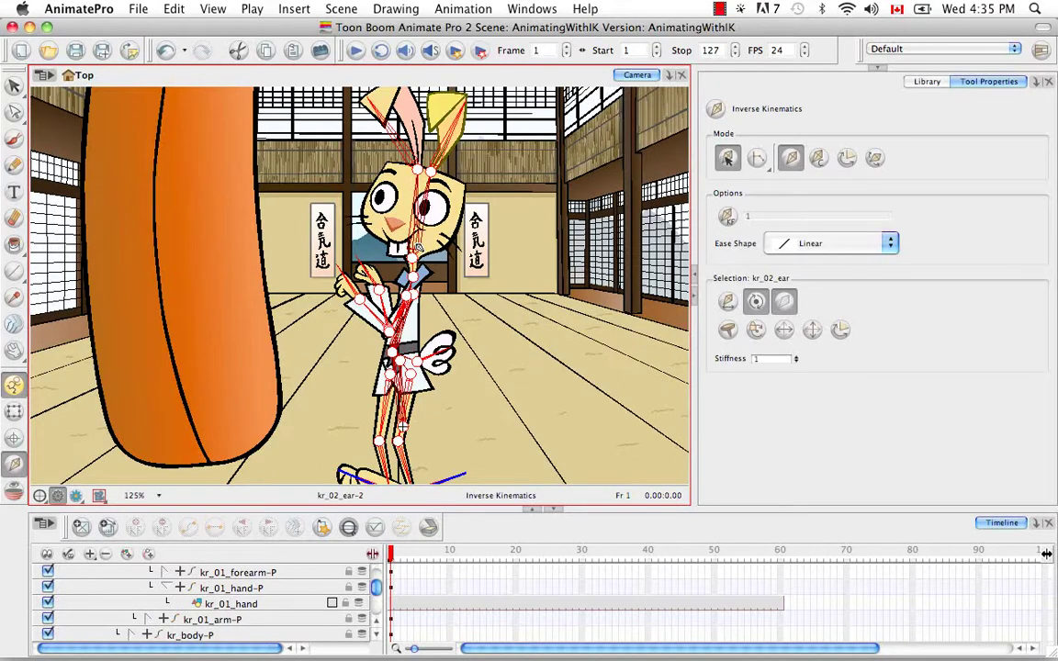
pyautogui.keyDown('super'); pyautogui.click(418, 247); pyautogui.keyUp('super')
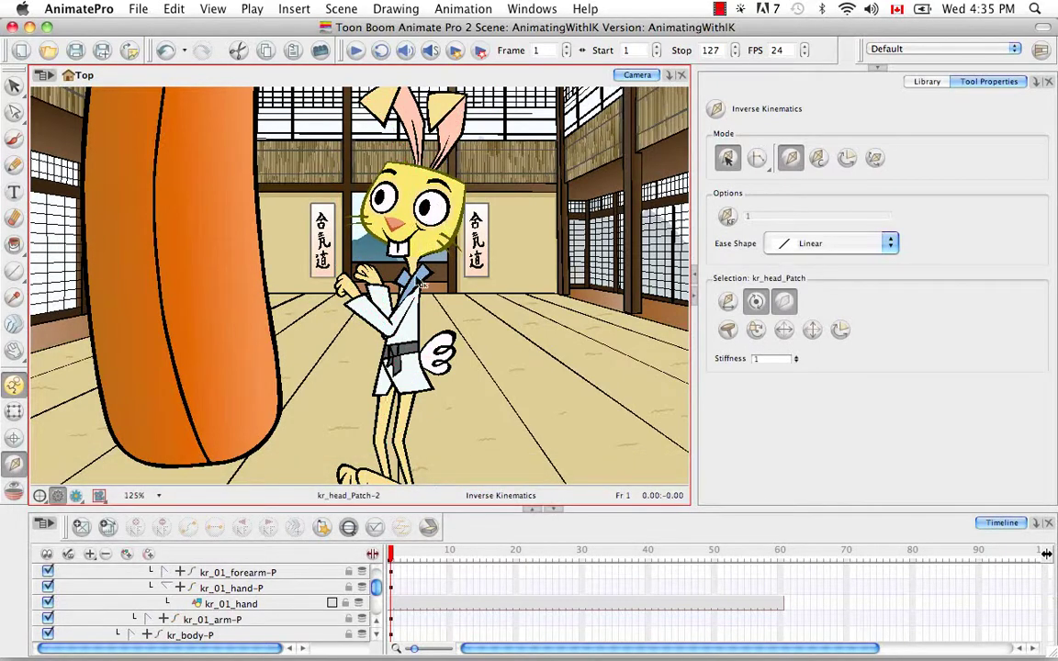
pyautogui.keyDown('super'); pyautogui.click(424, 263); pyautogui.keyUp('super')
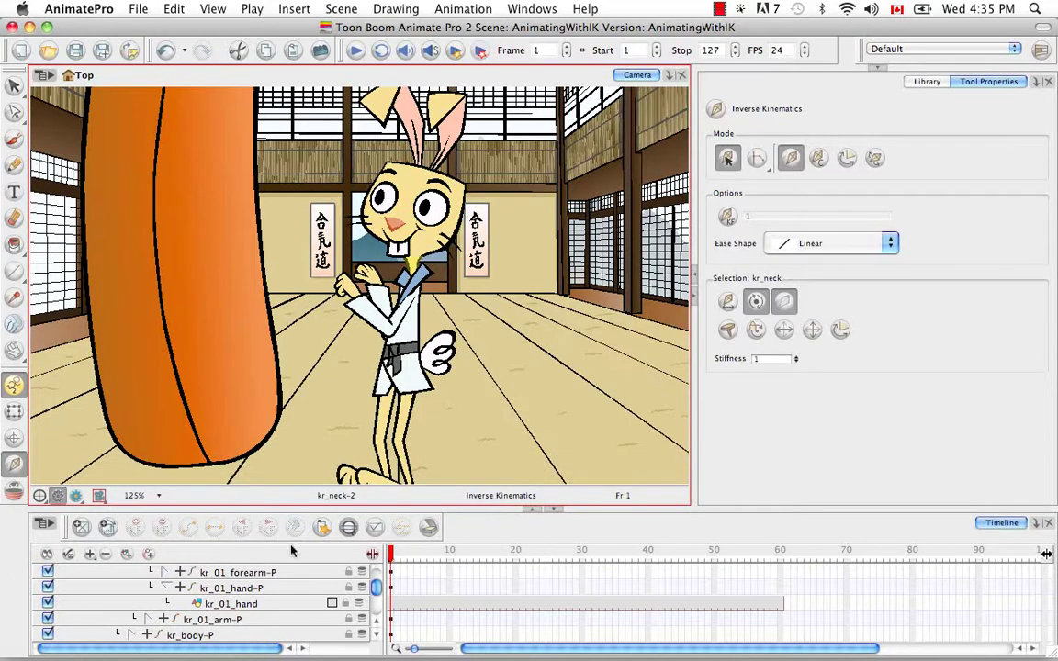
pyautogui.click(348, 527)
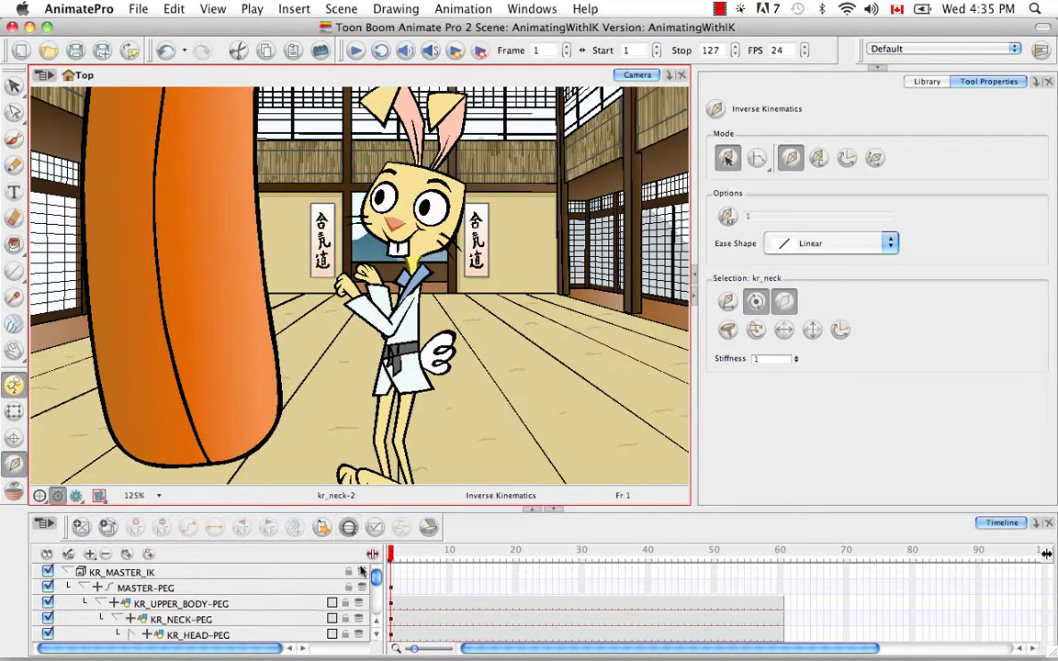
pyautogui.click(375, 634)
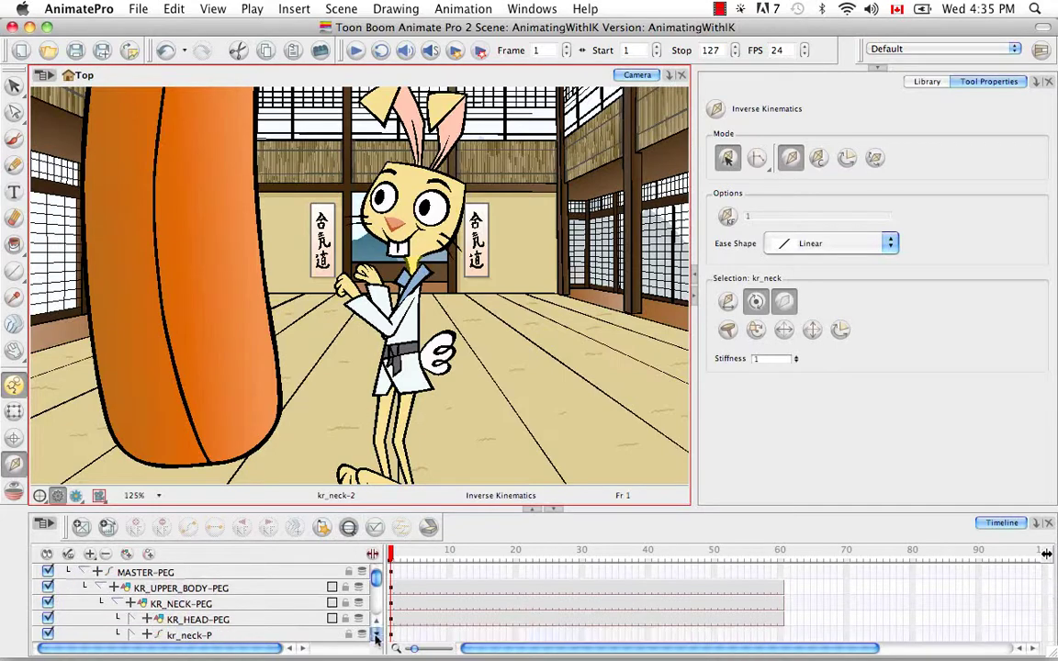
pyautogui.click(243, 619)
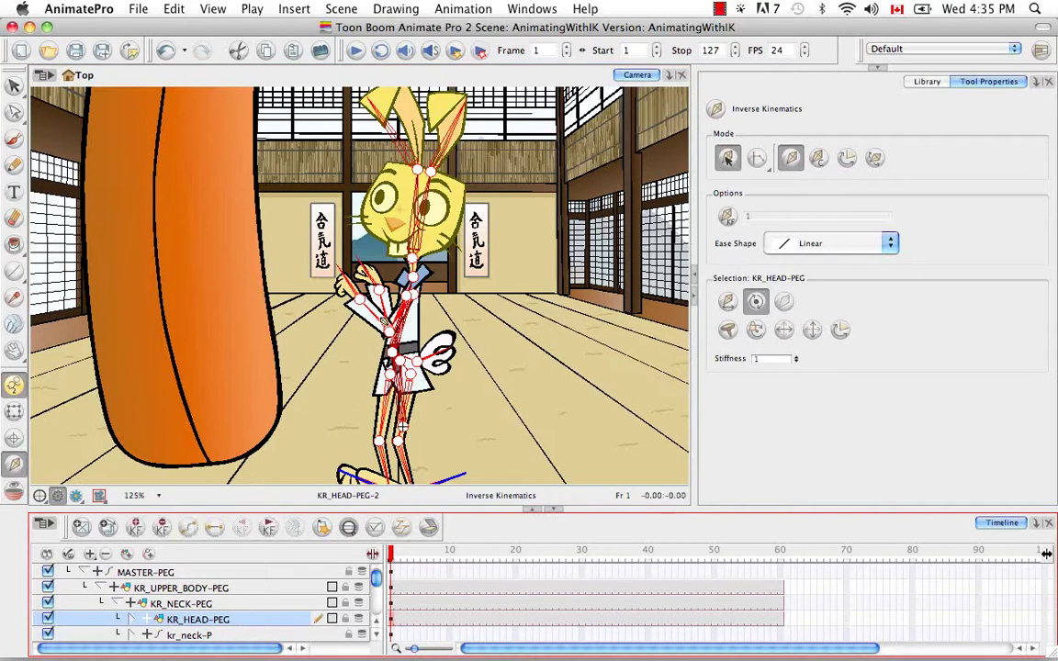
pyautogui.moveTo(419, 255)
pyautogui.mouseDown()
pyautogui.moveTo(397, 240)
pyautogui.moveTo(407, 258)
pyautogui.mouseUp()
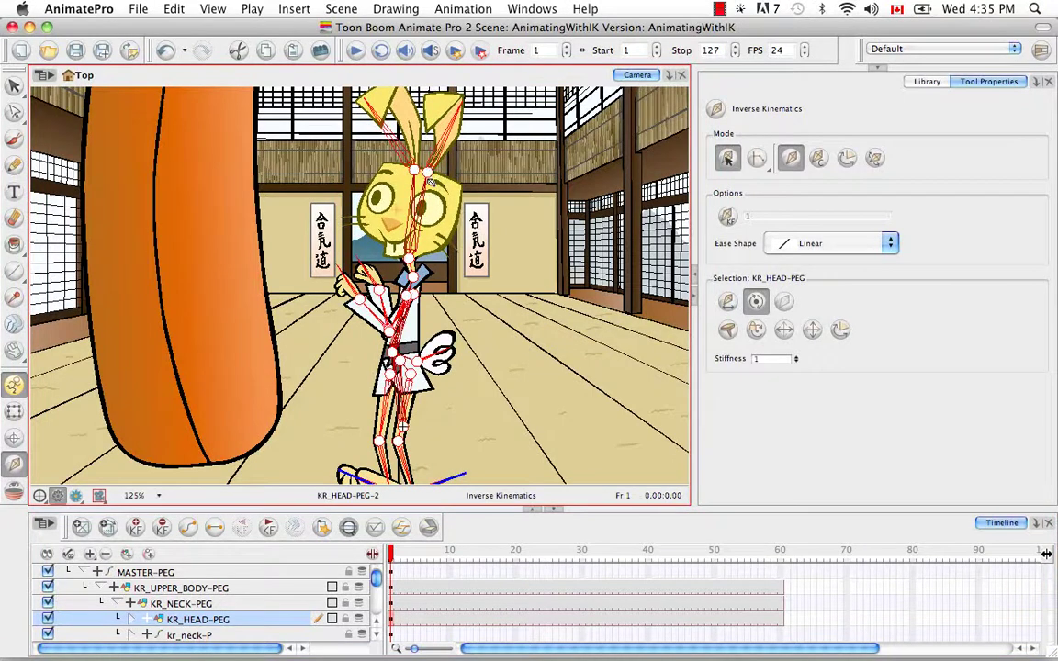
pyautogui.moveTo(427, 195); pyautogui.dragTo(403, 190)
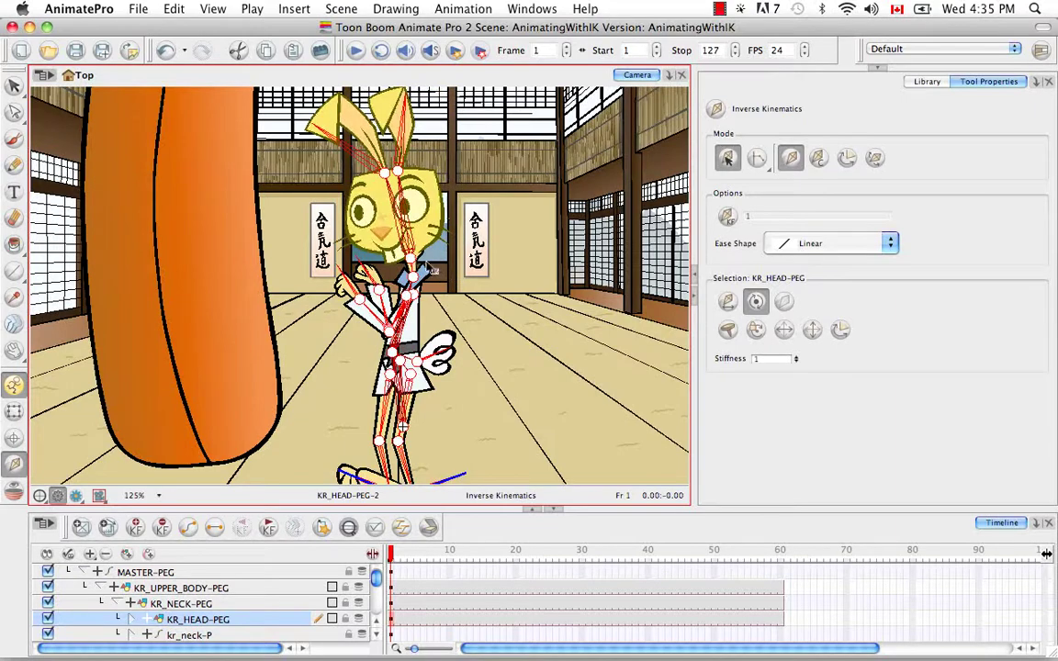
pyautogui.moveTo(412, 260); pyautogui.dragTo(426, 176)
pyautogui.moveTo(414, 266); pyautogui.dragTo(411, 263)
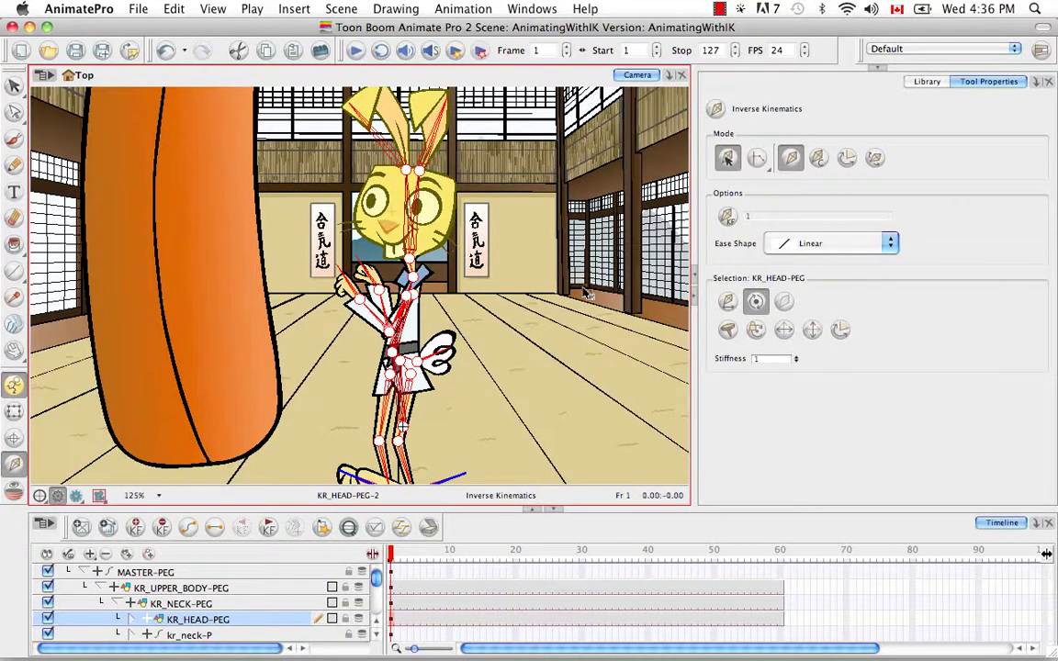
pyautogui.moveTo(420, 189); pyautogui.dragTo(414, 188)
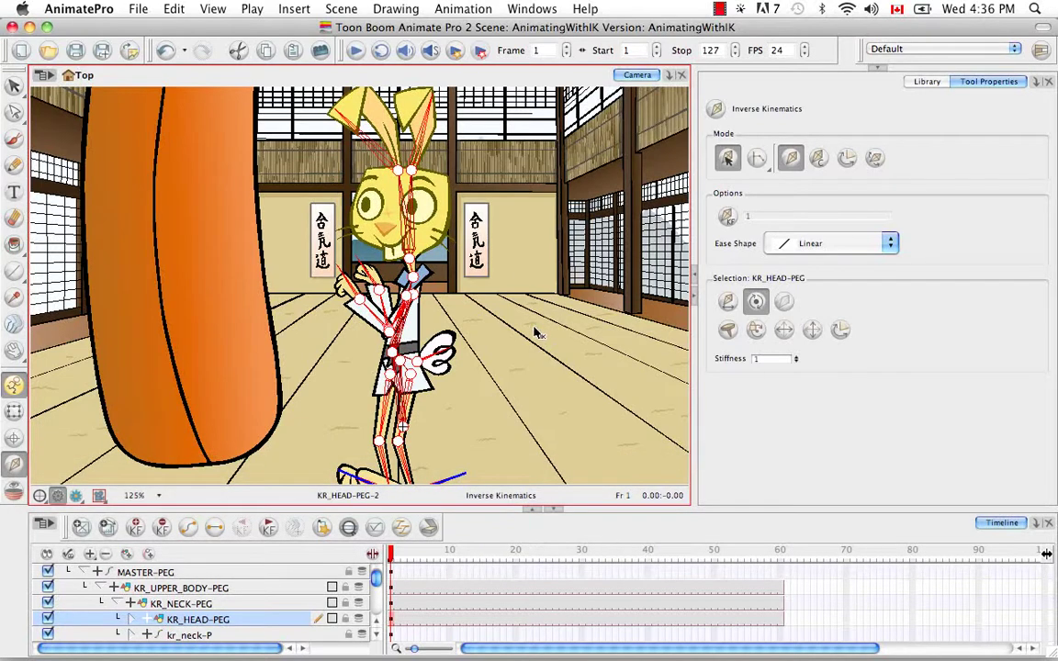
# Select the kr_01_eyebrow drawing layer under KR_FACIAL_FEATURES-PEG and switch its drawing to kr_01_eyebrow-q2
pyautogui.click(14, 410)
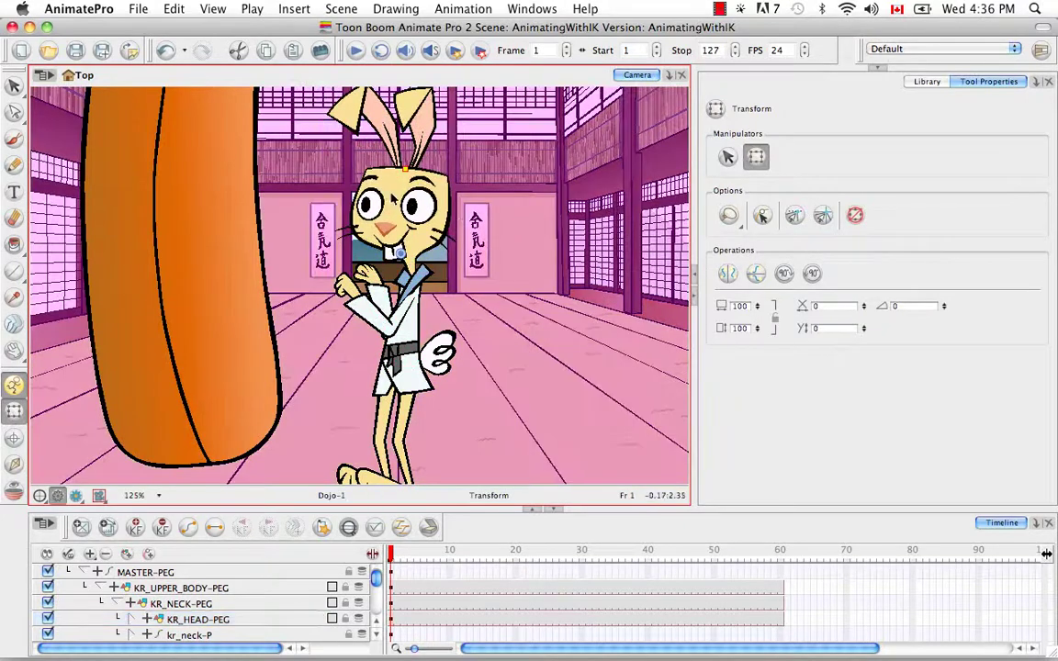
pyautogui.click(370, 179)
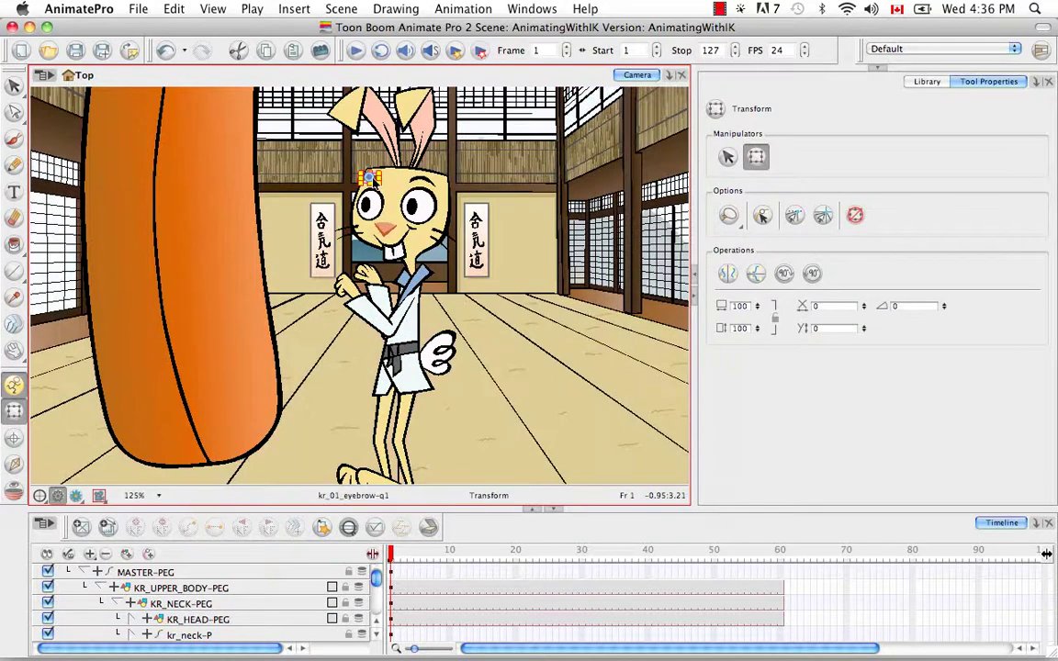
pyautogui.click(351, 524)
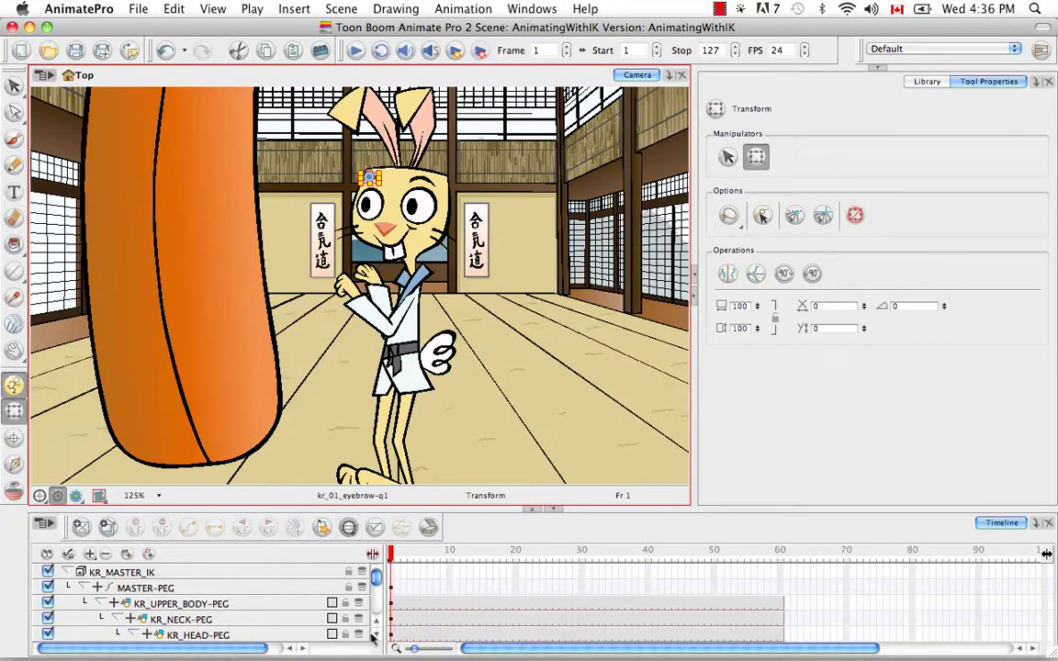
pyautogui.click(375, 634)
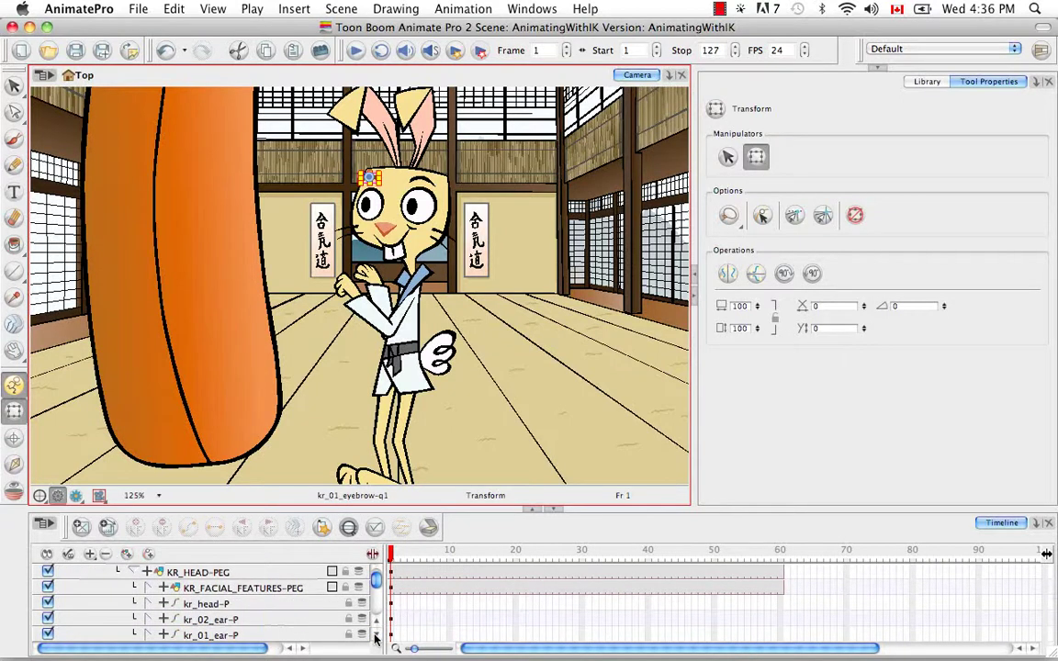
pyautogui.click(148, 587)
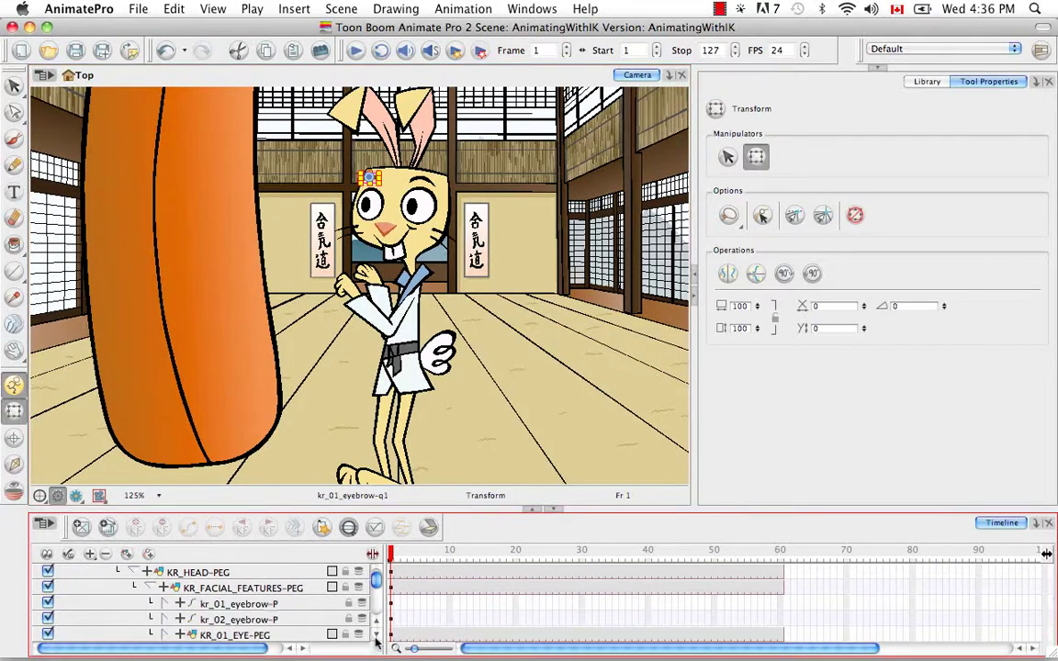
pyautogui.click(375, 635)
pyautogui.click(162, 589)
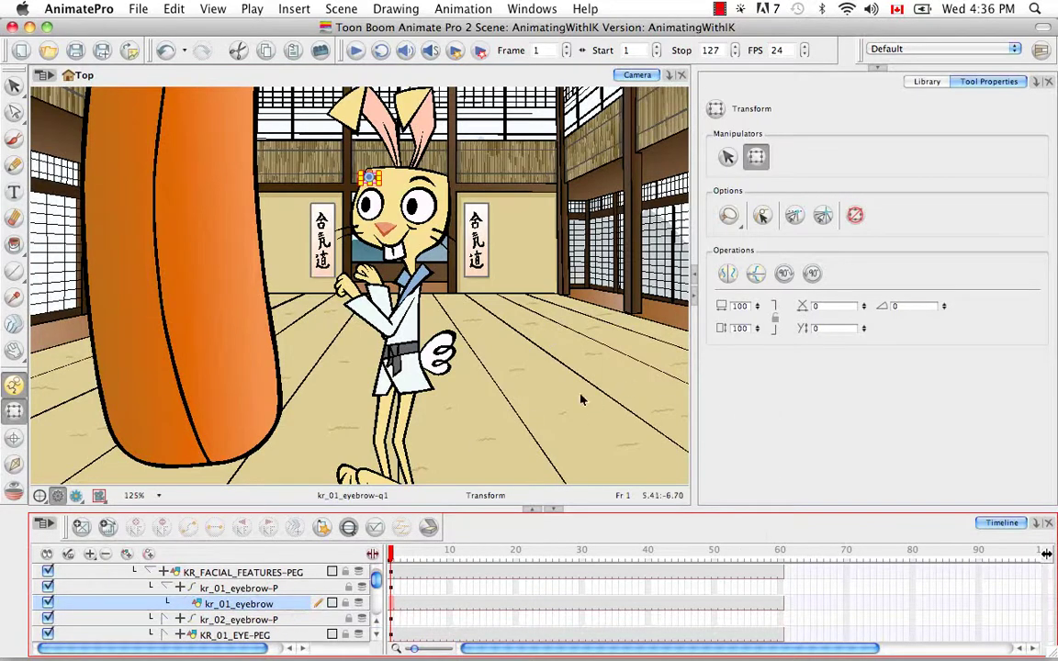
pyautogui.press(']')
# Select the kr_02_eyebrow drawing layer and switch its drawing to kr_02_eyebrow-q2
pyautogui.click(168, 620)
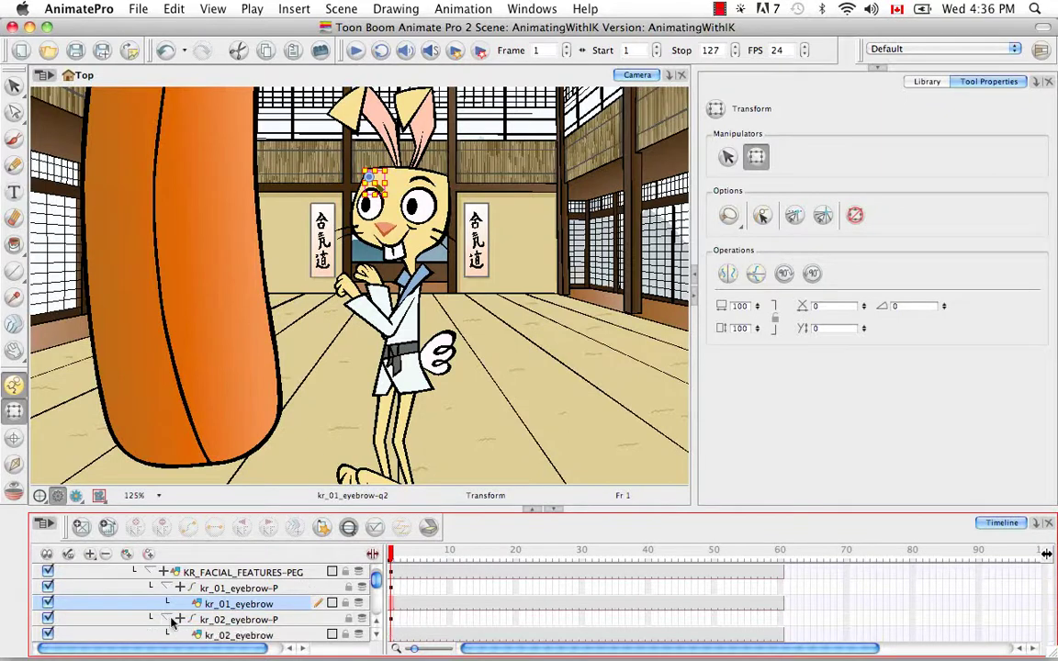
pyautogui.click(236, 638)
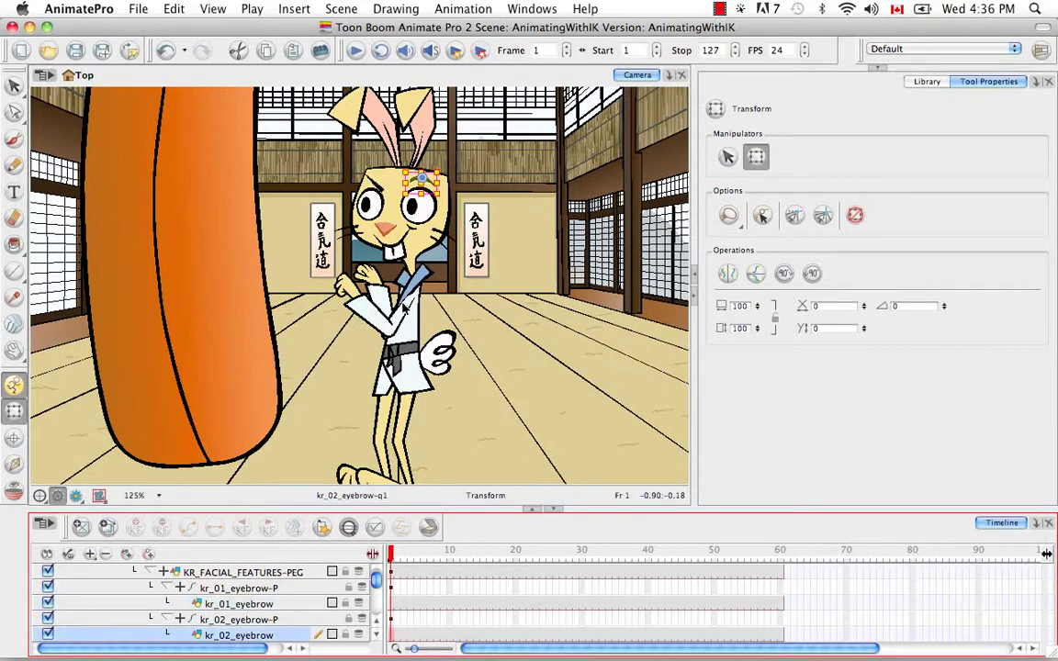
pyautogui.press(']')
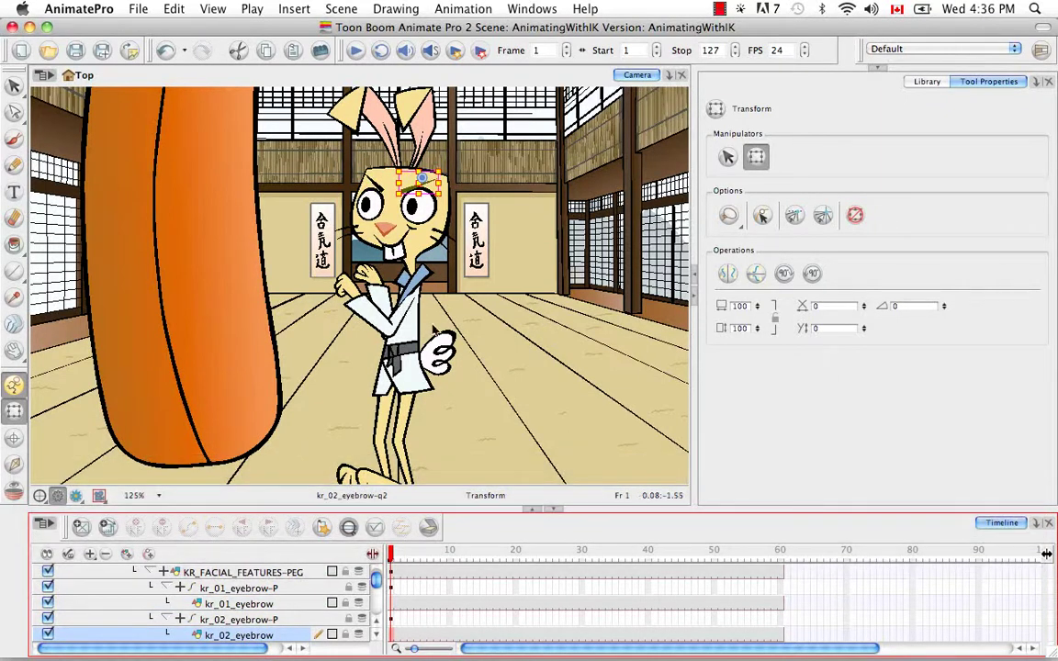
pyautogui.click(482, 342)
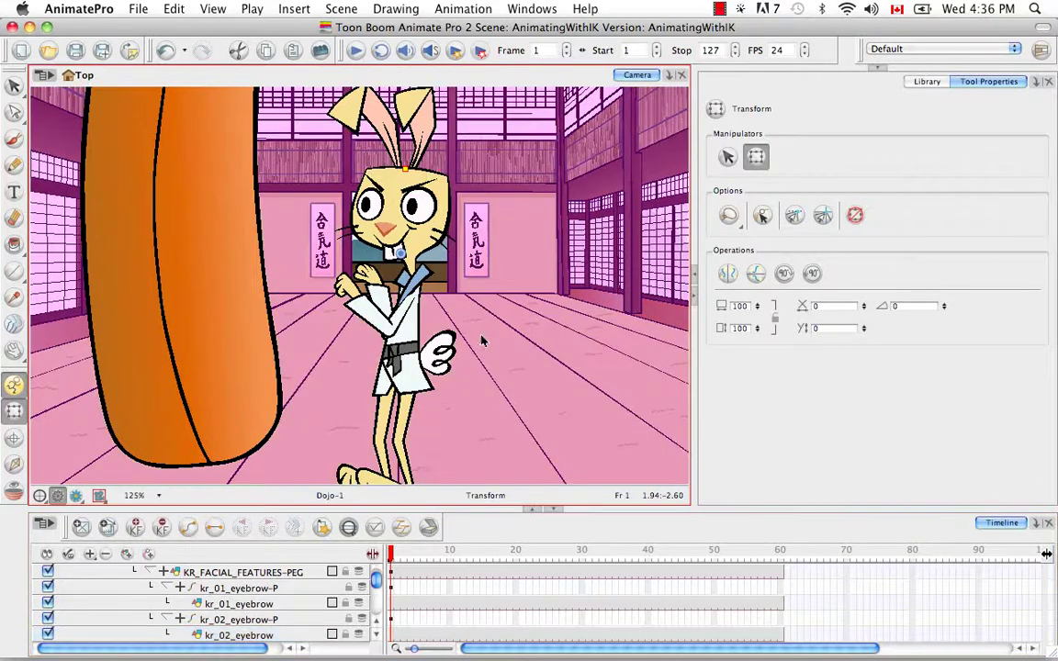
# Collapse the MASTER-PEG hierarchy in the timeline
pyautogui.press('super+minus')
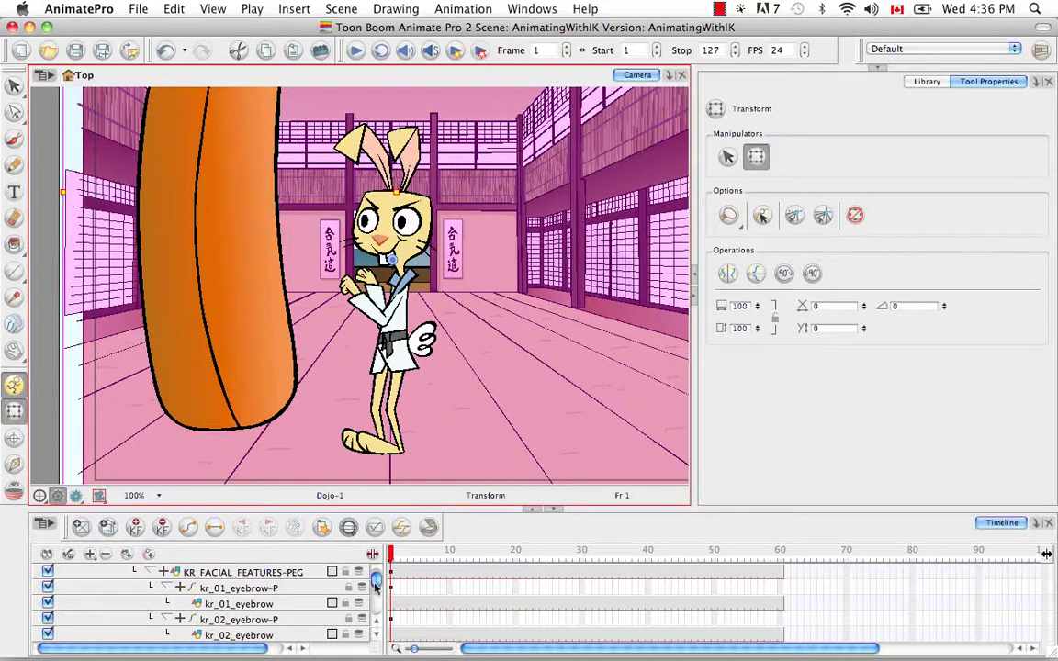
pyautogui.scroll(5, 372, 562)
pyautogui.click(87, 588)
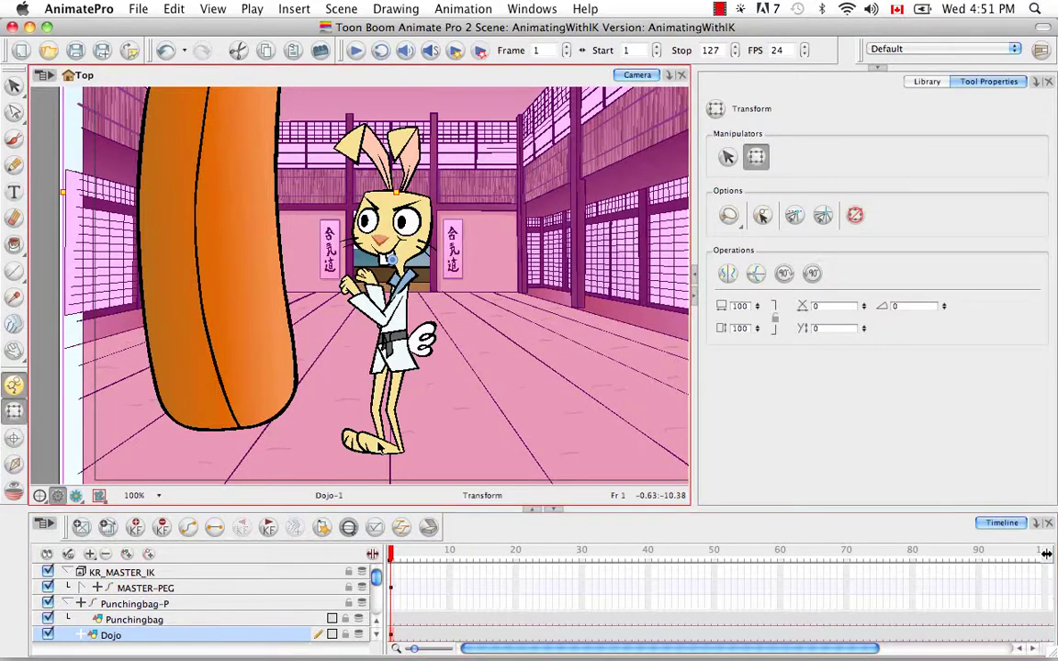
# Switch the kr_02_foot drawing to kr_02_foot-1, flip it horizontally toward the punching bag, and move it back onto its ankle
pyautogui.click(379, 444)
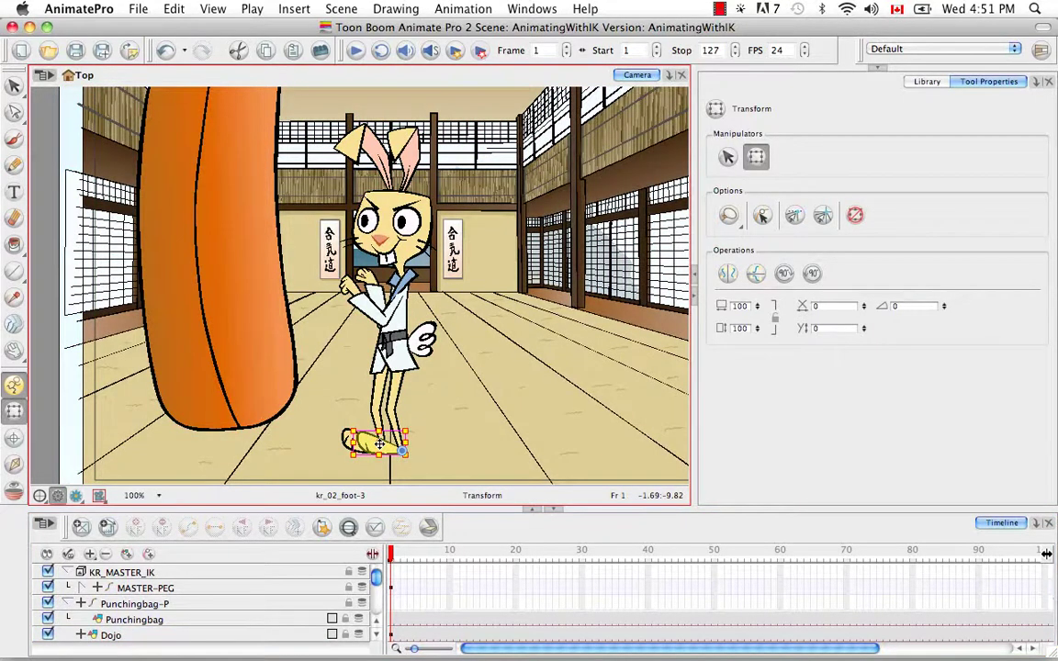
pyautogui.press('[')
pyautogui.press('[')
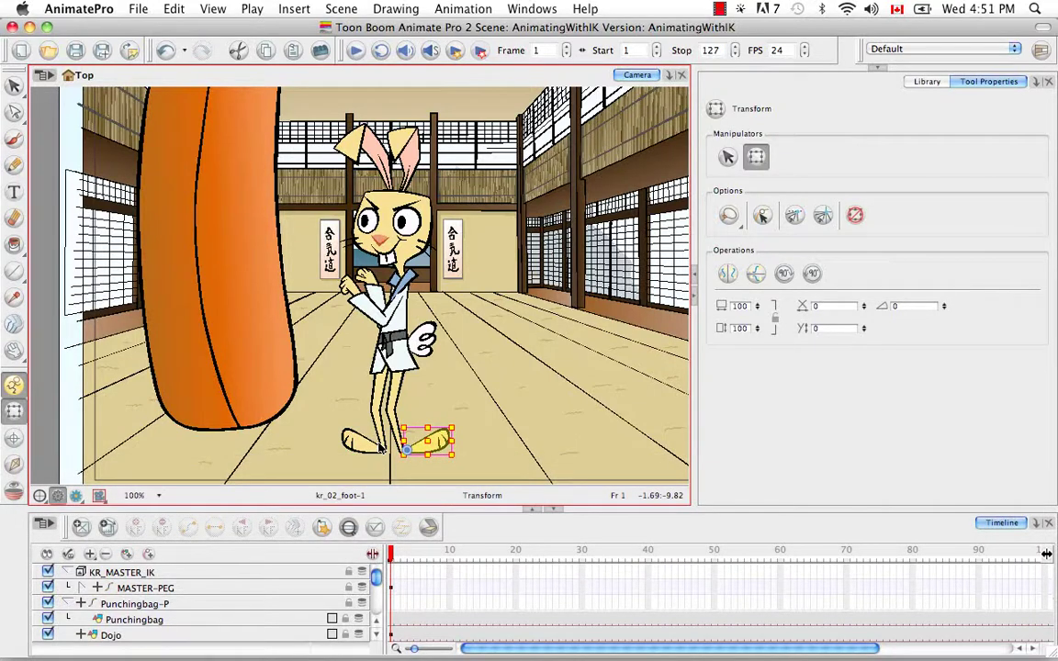
pyautogui.press('4')
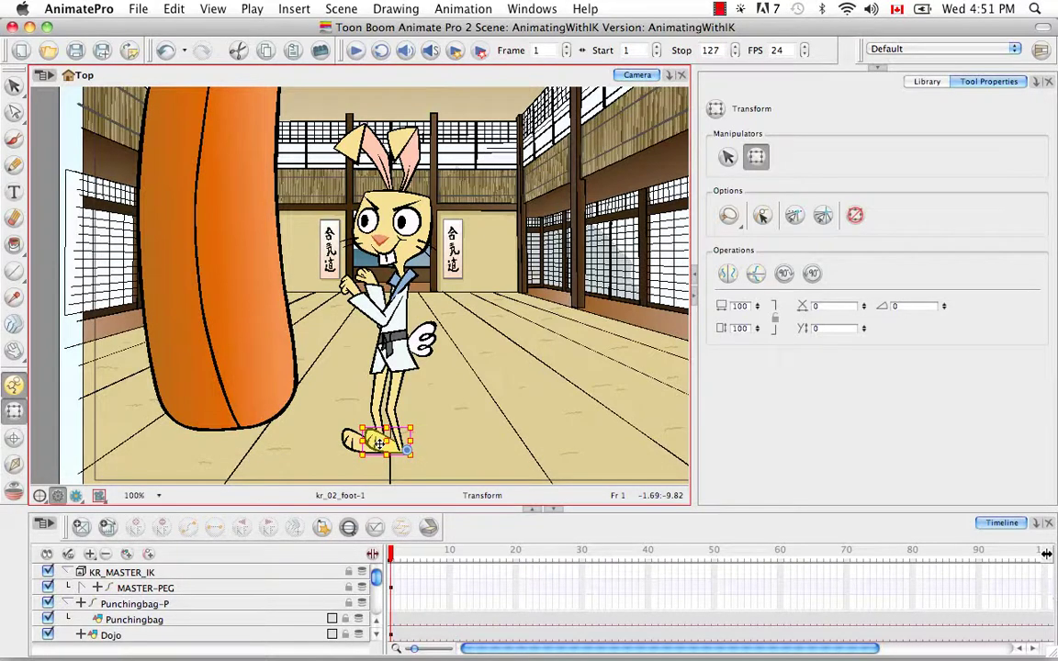
pyautogui.moveTo(380, 443); pyautogui.dragTo(370, 444)
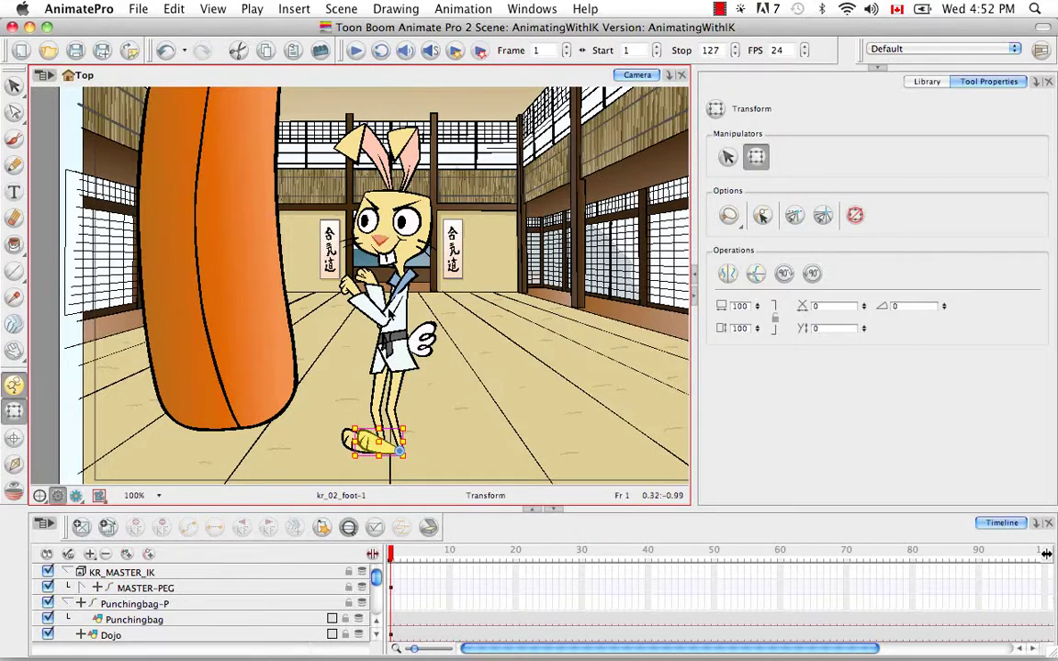
# Select the whole arm through its parent KR_02_ARM-PEG and move it slightly away from the punching bag
pyautogui.click(391, 315)
pyautogui.press('b')
pyautogui.press('b')
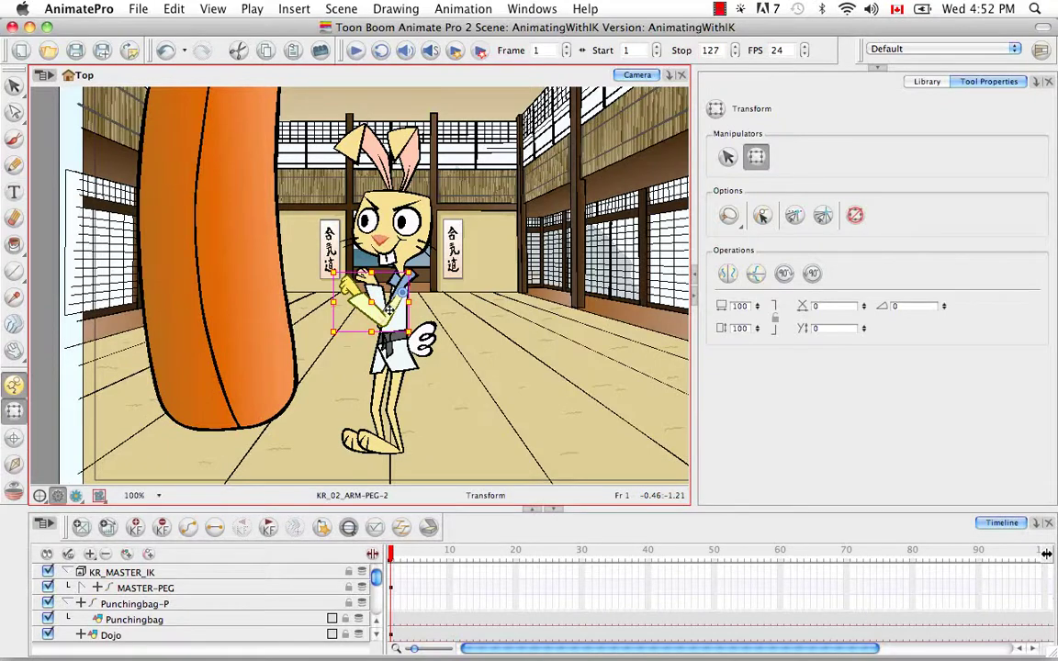
pyautogui.moveTo(390, 310); pyautogui.dragTo(394, 310)
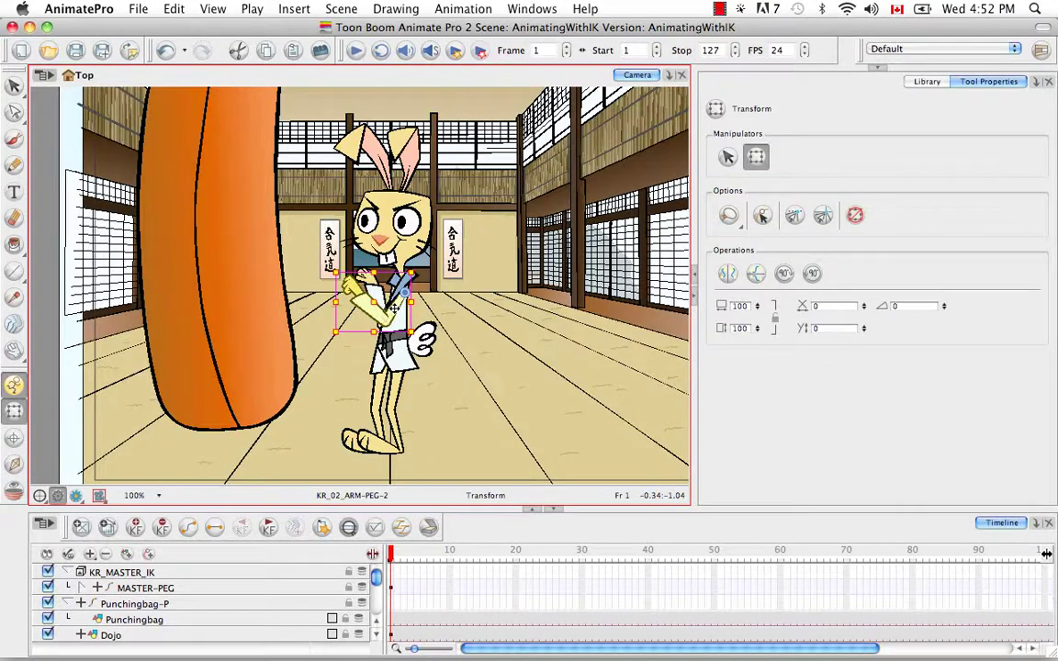
pyautogui.click(324, 440)
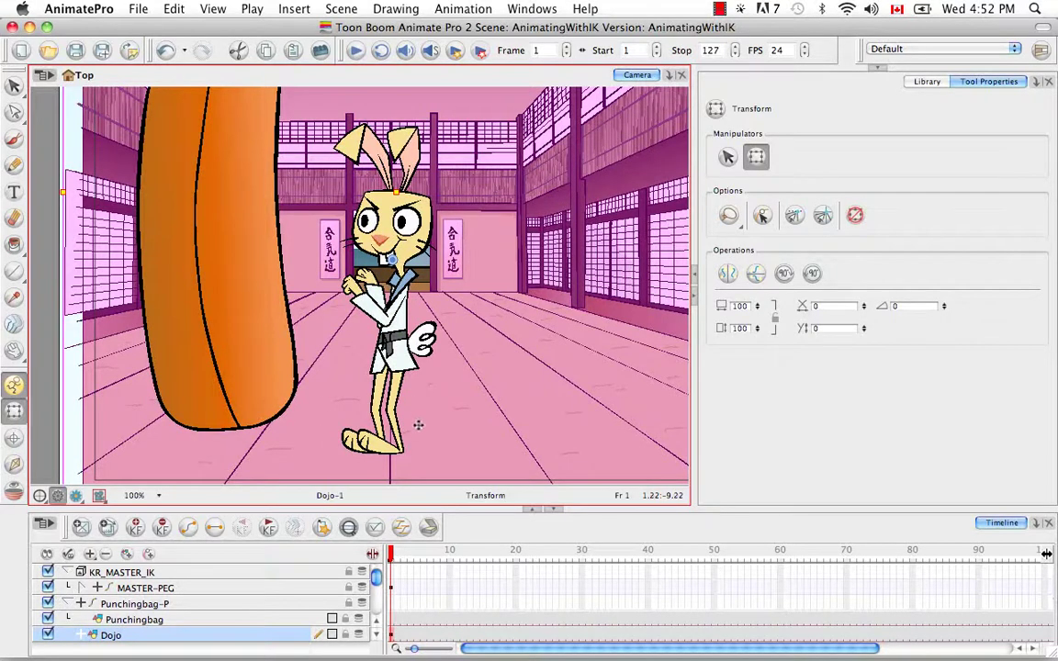
# Examine up close how the kr_02_foot drawing fits its ankle at frame 1
pyautogui.click(382, 444)
pyautogui.press('super+equal')
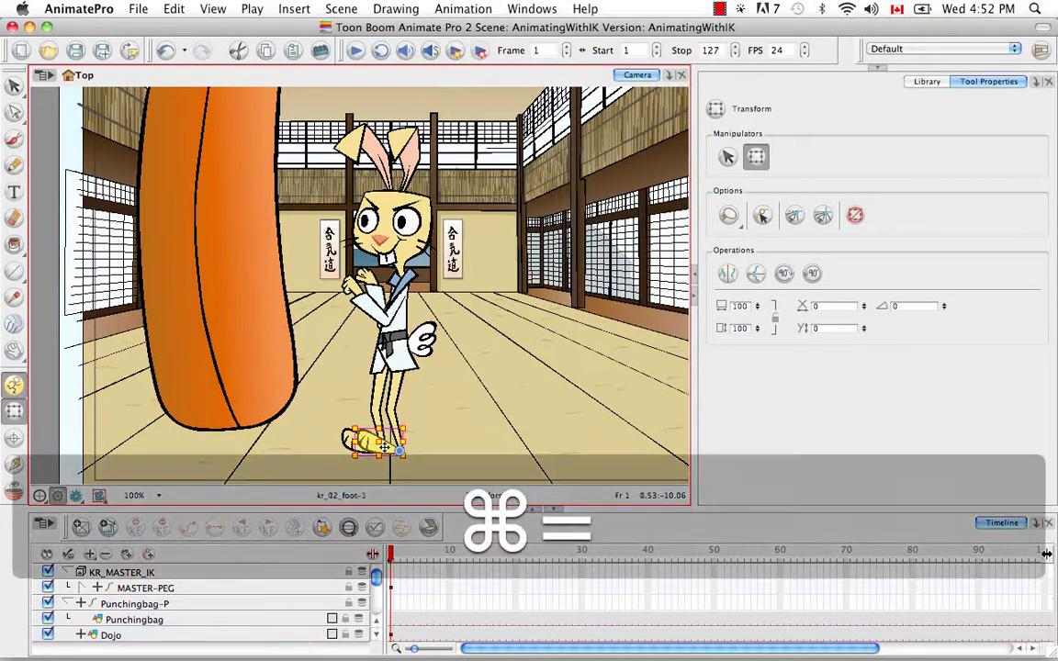
pyautogui.press('space')
pyautogui.moveTo(394, 443); pyautogui.dragTo(396, 299)
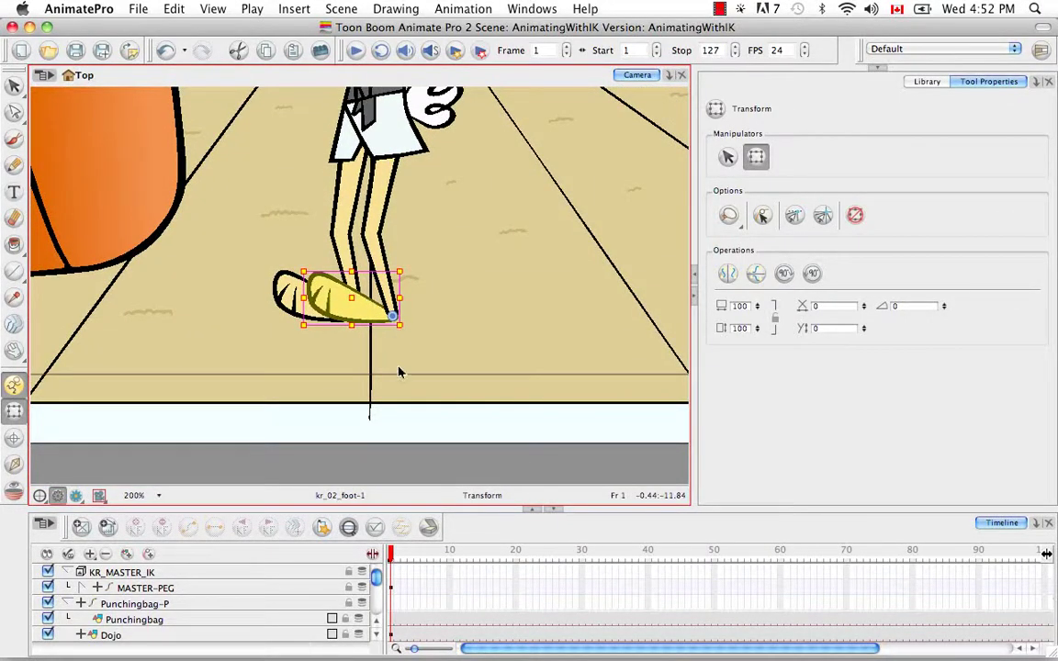
pyautogui.click(405, 456)
pyautogui.moveTo(432, 338); pyautogui.dragTo(429, 441)
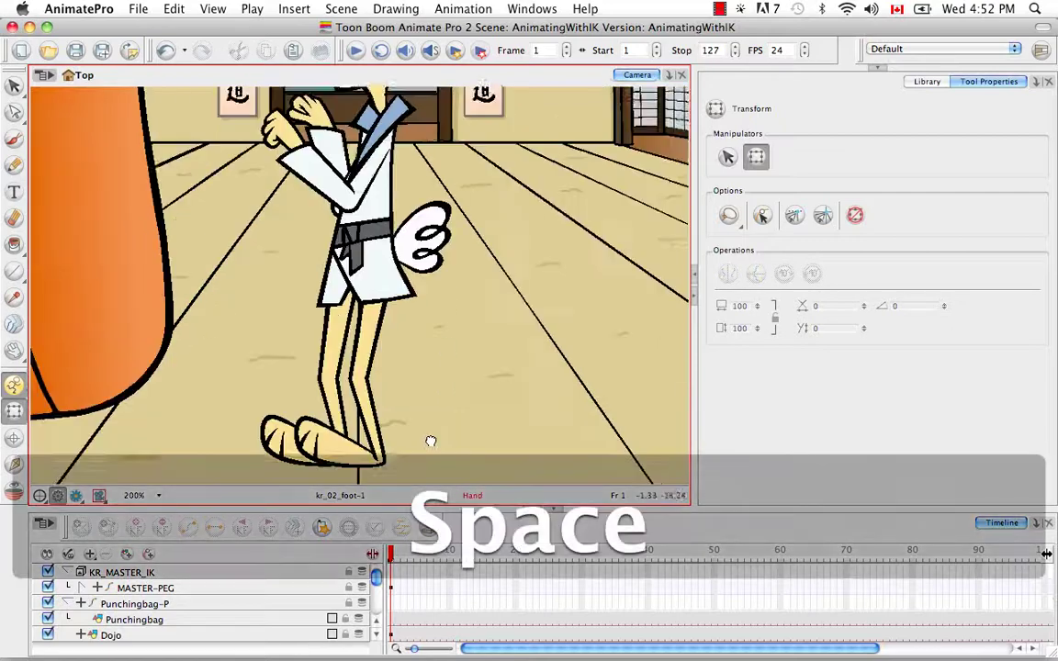
pyautogui.press('super+minus')
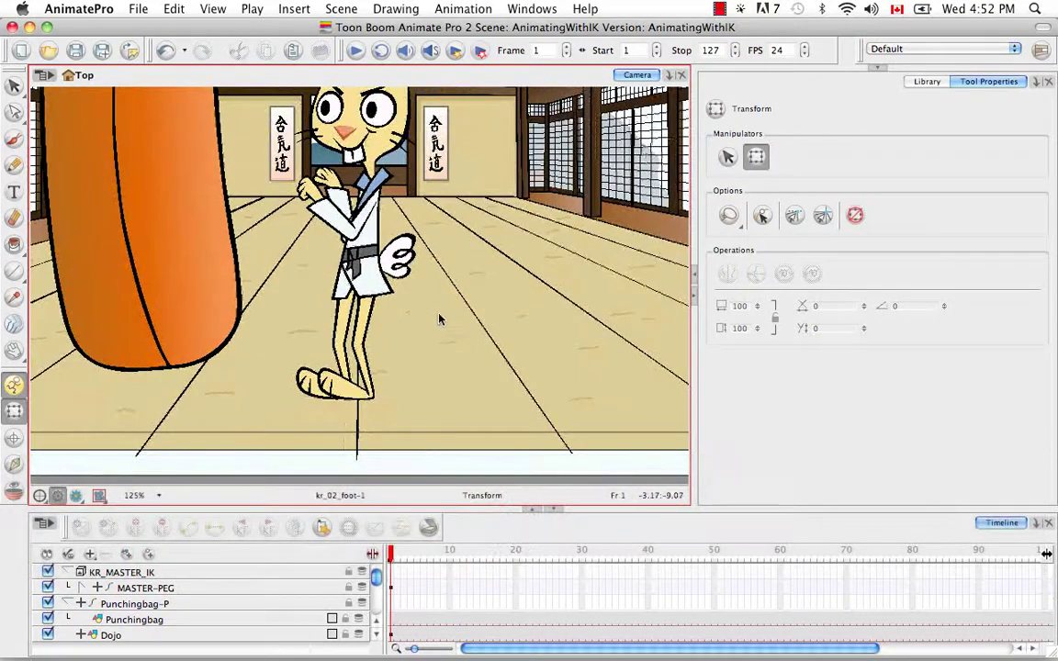
pyautogui.moveTo(438, 317); pyautogui.dragTo(460, 390)
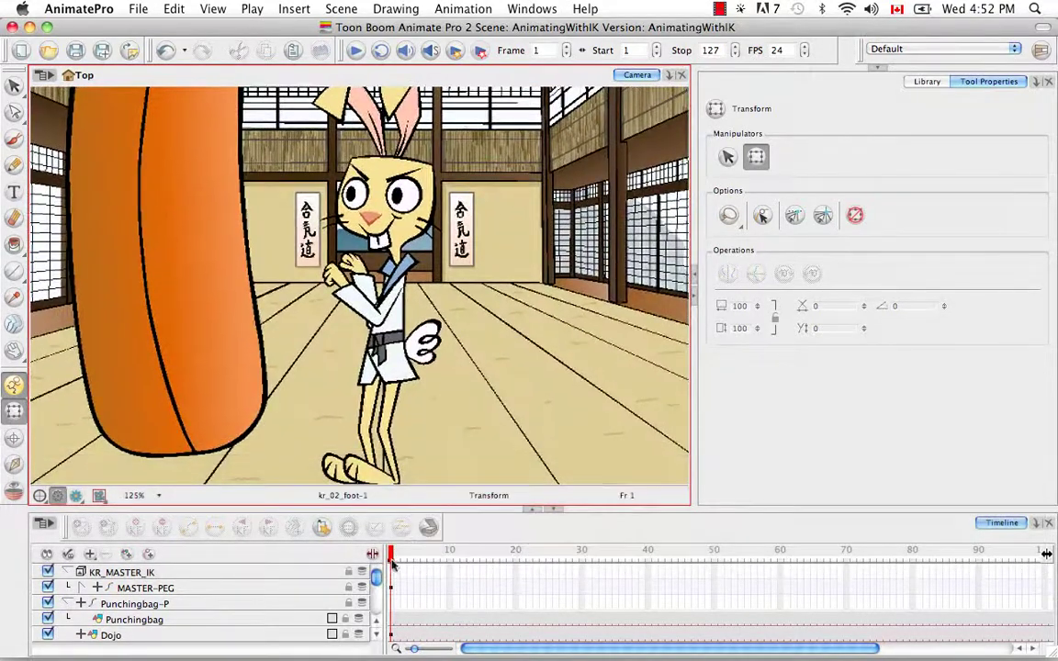
# Select the rabbit's MASTER-PEG at frame 2 and add a keyframe for the whole rig
pyautogui.click(390, 553)
pyautogui.moveTo(390, 554); pyautogui.dragTo(397, 557)
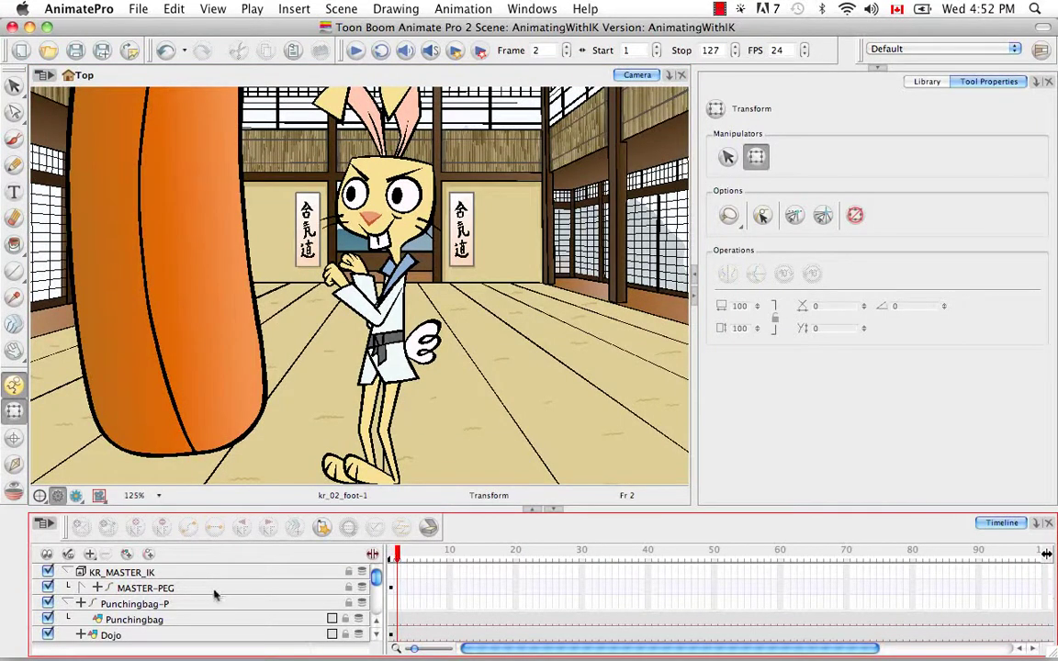
pyautogui.click(173, 588)
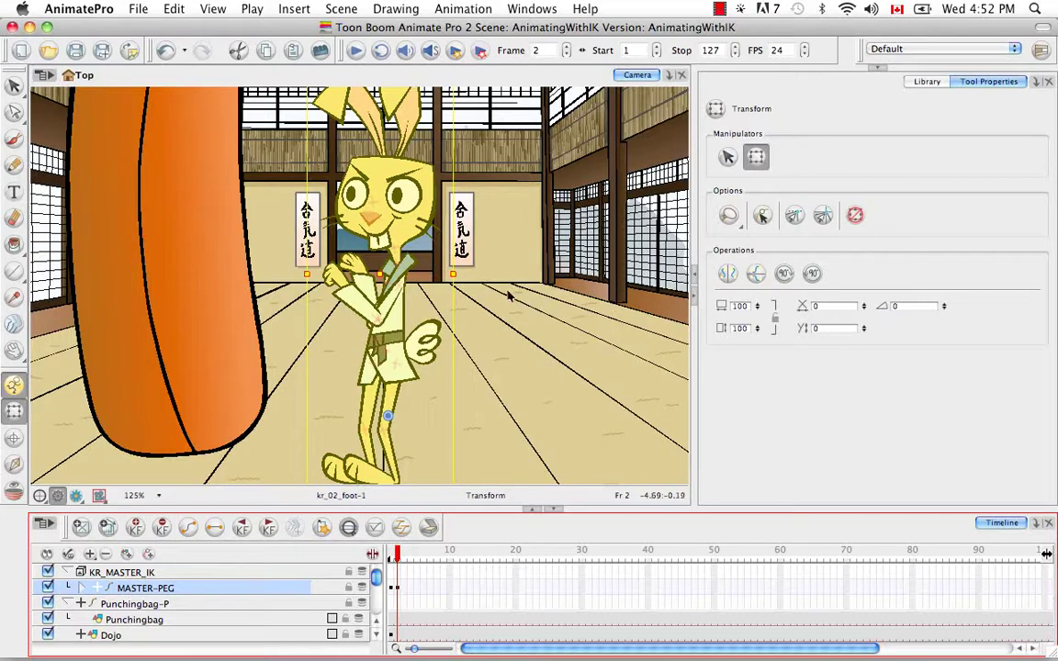
# Raise the rabbit's body slightly at frame 2 with Inverse Kinematics, straightening both legs while the feet stay planted
pyautogui.press('space')
pyautogui.moveTo(496, 322); pyautogui.dragTo(495, 284)
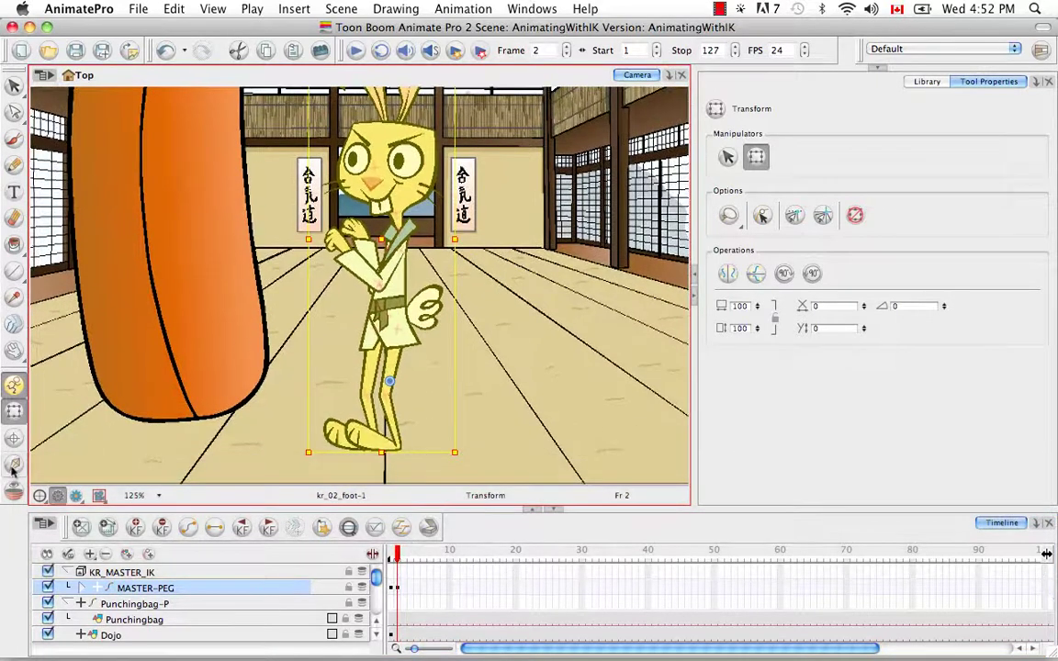
pyautogui.click(13, 463)
pyautogui.press('super+equal')
pyautogui.press('super+equal')
pyautogui.press('super+equal')
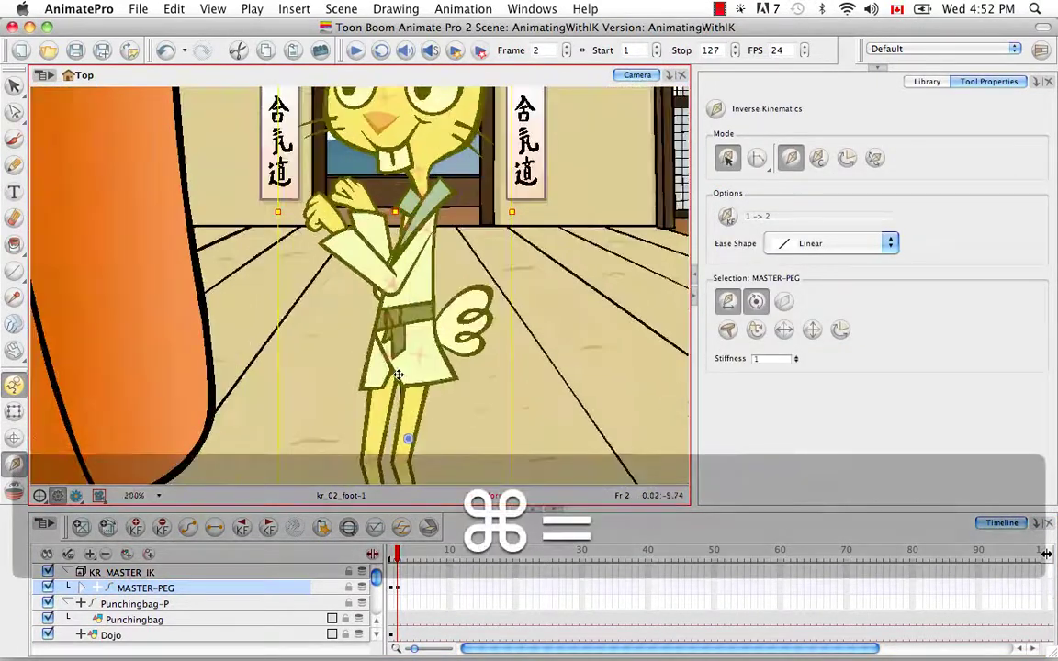
pyautogui.press('space')
pyautogui.moveTo(400, 379); pyautogui.dragTo(525, 275)
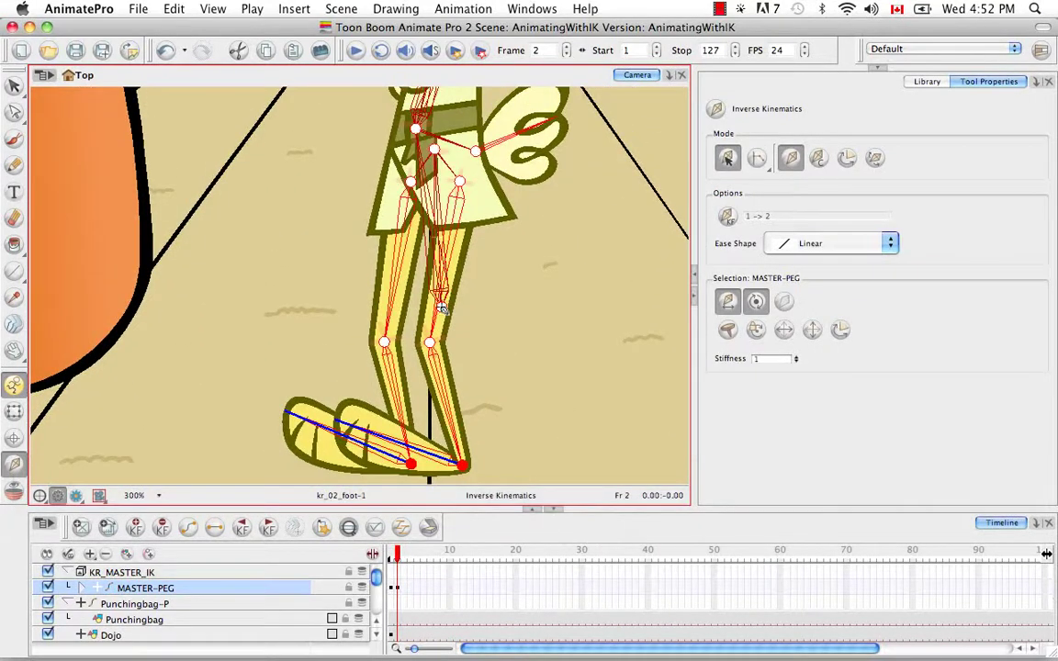
pyautogui.moveTo(430, 303); pyautogui.dragTo(442, 259)
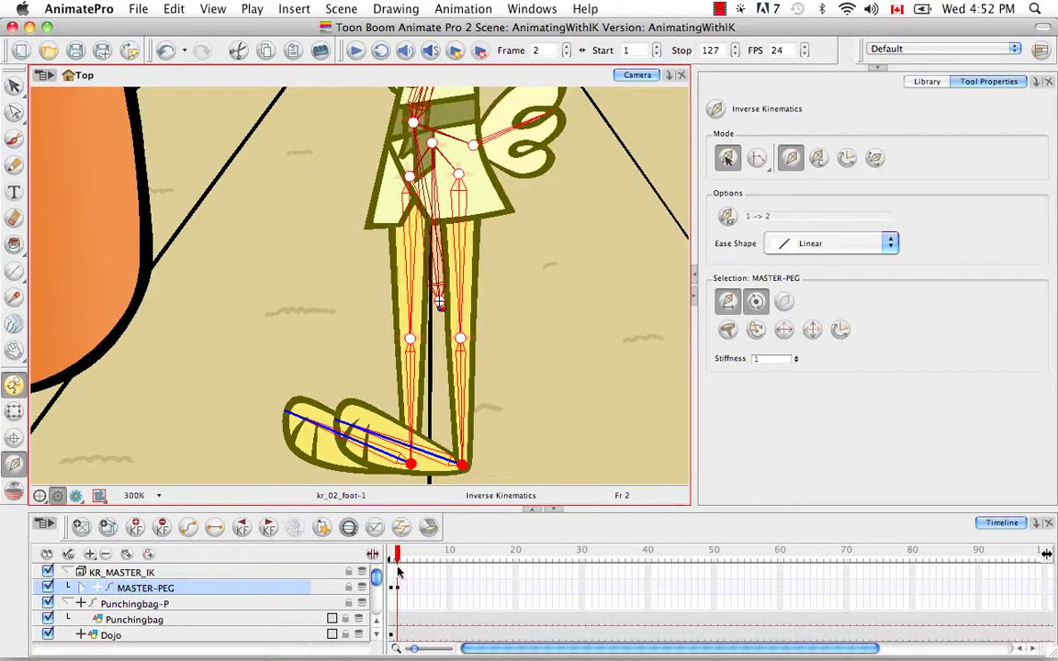
# Compare the rabbit's crouched and raised poses by scrubbing between frames 1 and 2
pyautogui.moveTo(396, 559); pyautogui.dragTo(399, 553)
pyautogui.press('space')
pyautogui.moveTo(518, 174); pyautogui.dragTo(506, 380)
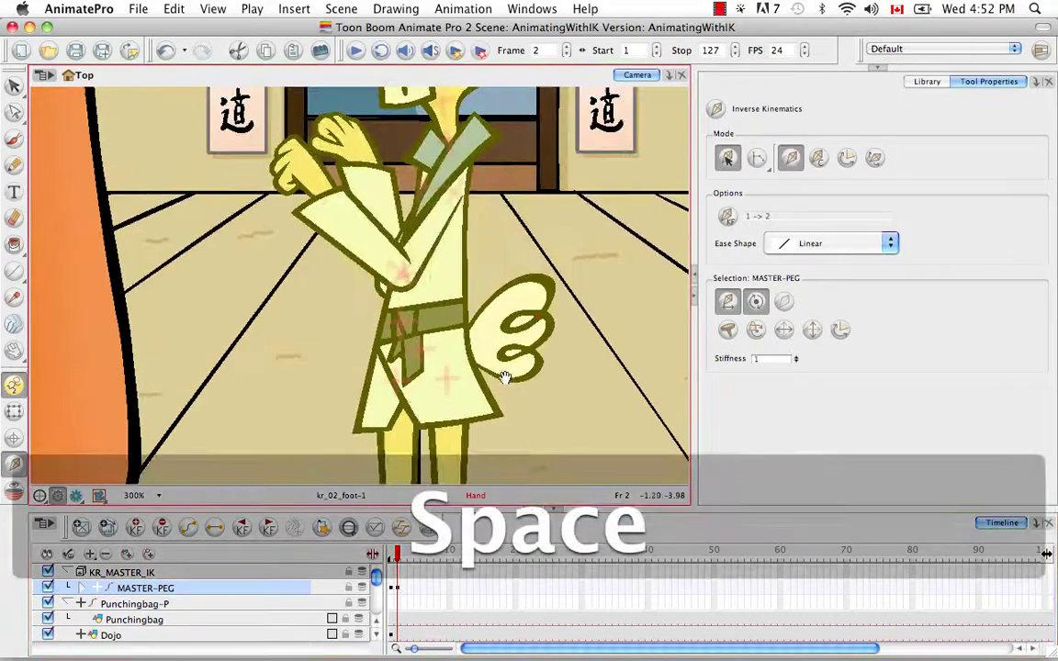
pyautogui.press('super+minus')
pyautogui.press('super+minus')
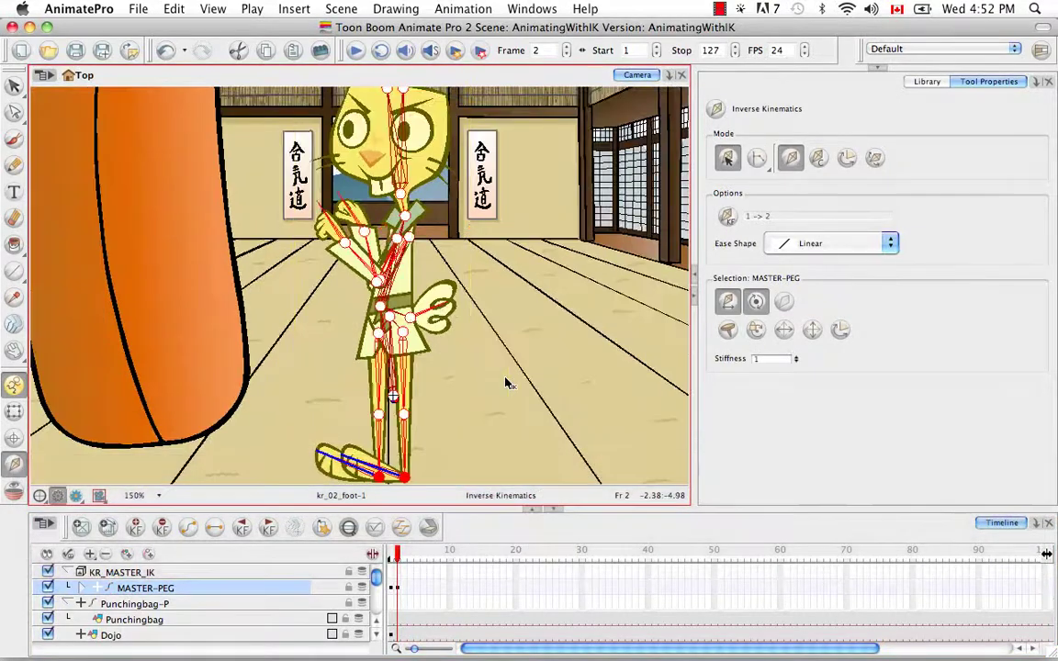
pyautogui.press('space')
pyautogui.moveTo(505, 267); pyautogui.dragTo(543, 333)
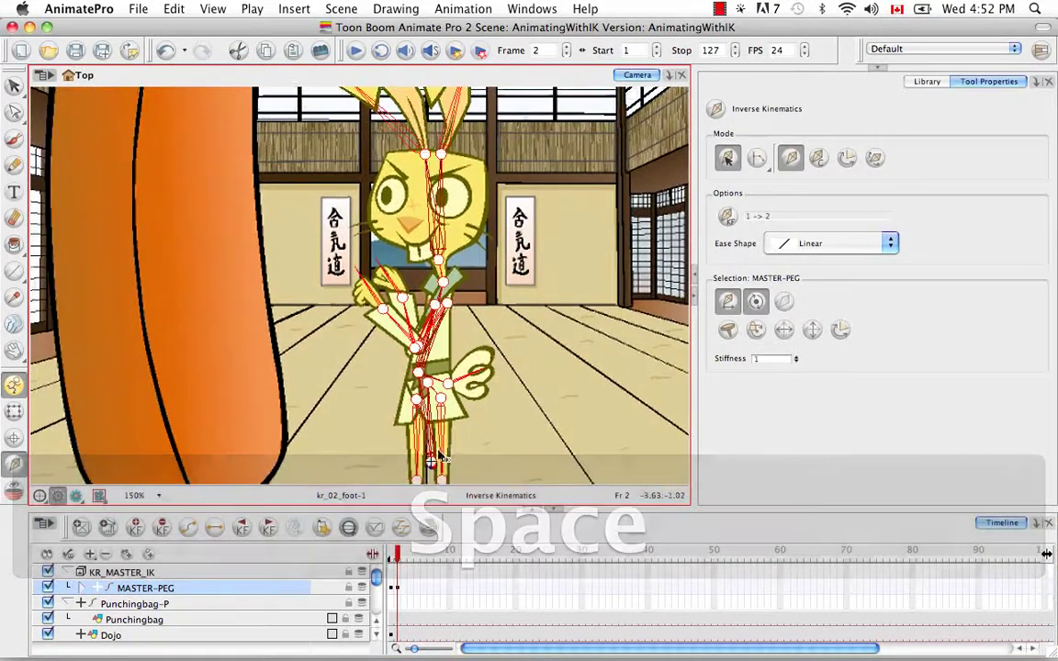
pyautogui.click(385, 552)
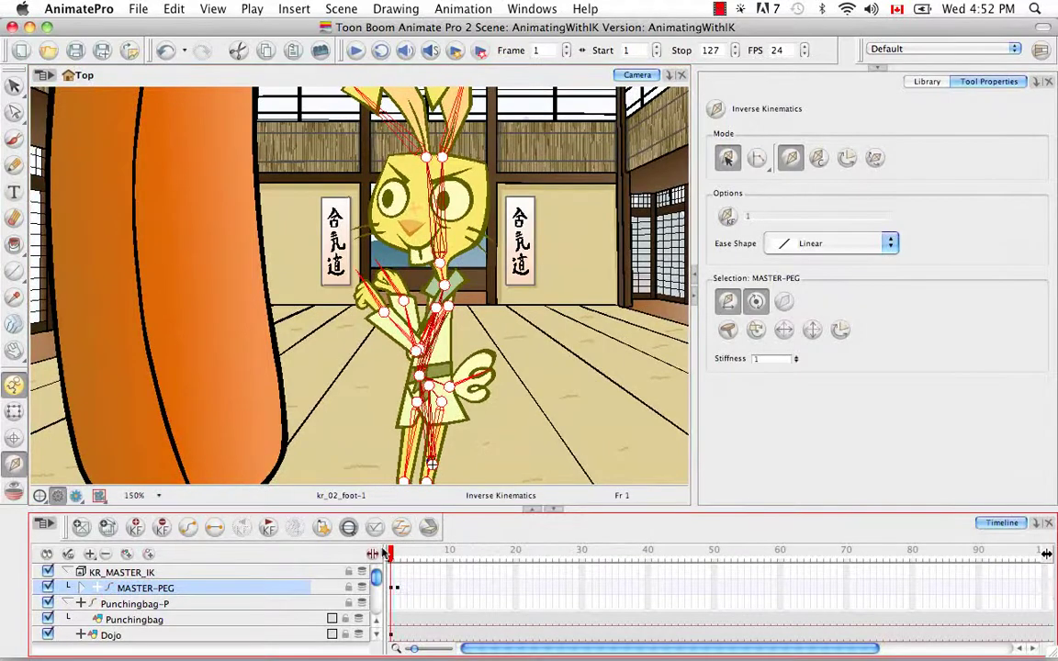
pyautogui.click(400, 551)
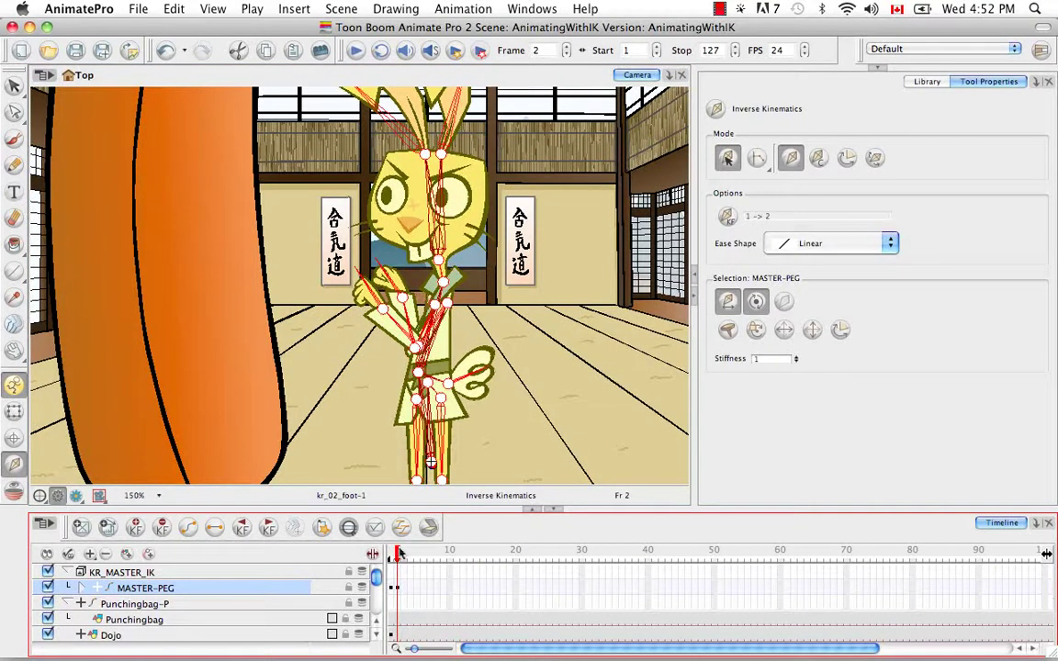
pyautogui.click(388, 551)
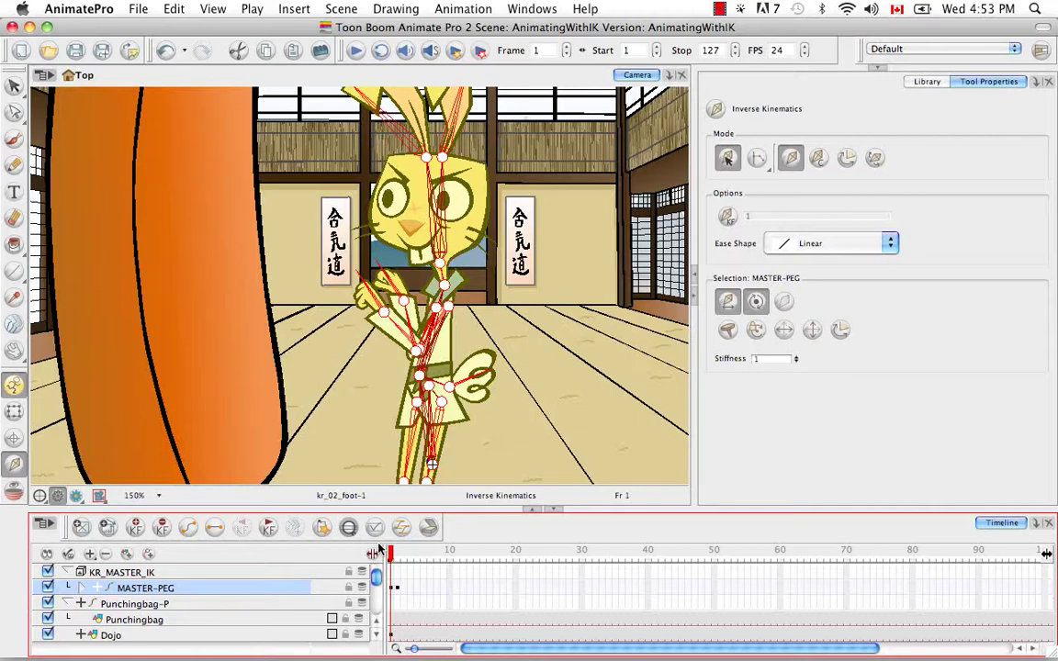
pyautogui.moveTo(393, 549); pyautogui.dragTo(404, 550)
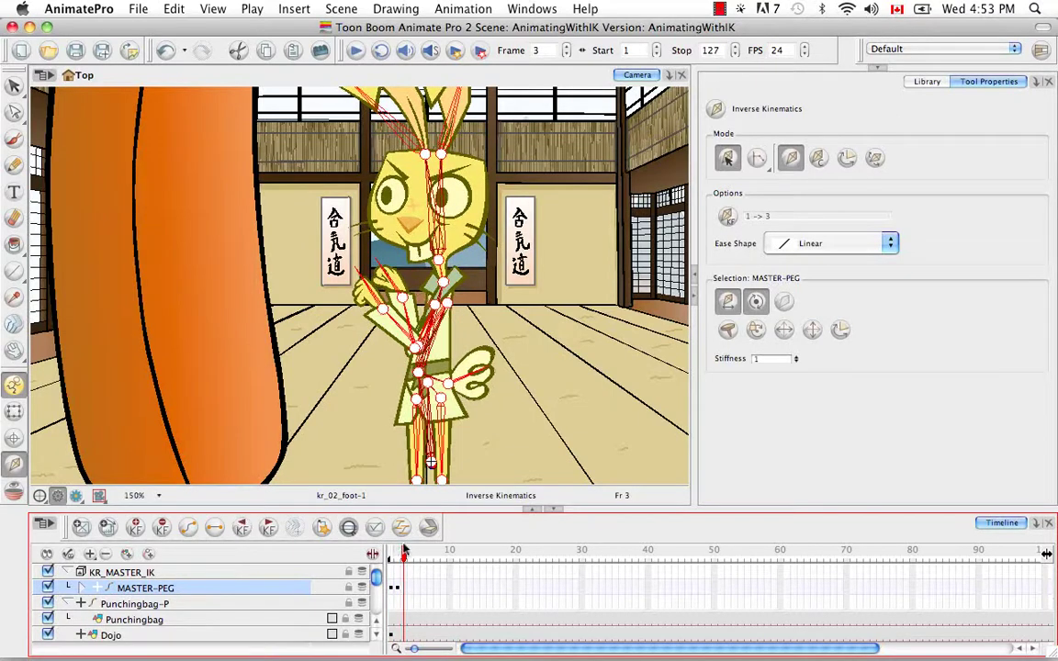
# Extend the kr_02_hand arm straight toward the punching bag at frame 2 and check the punch against frame 1
pyautogui.press('space')
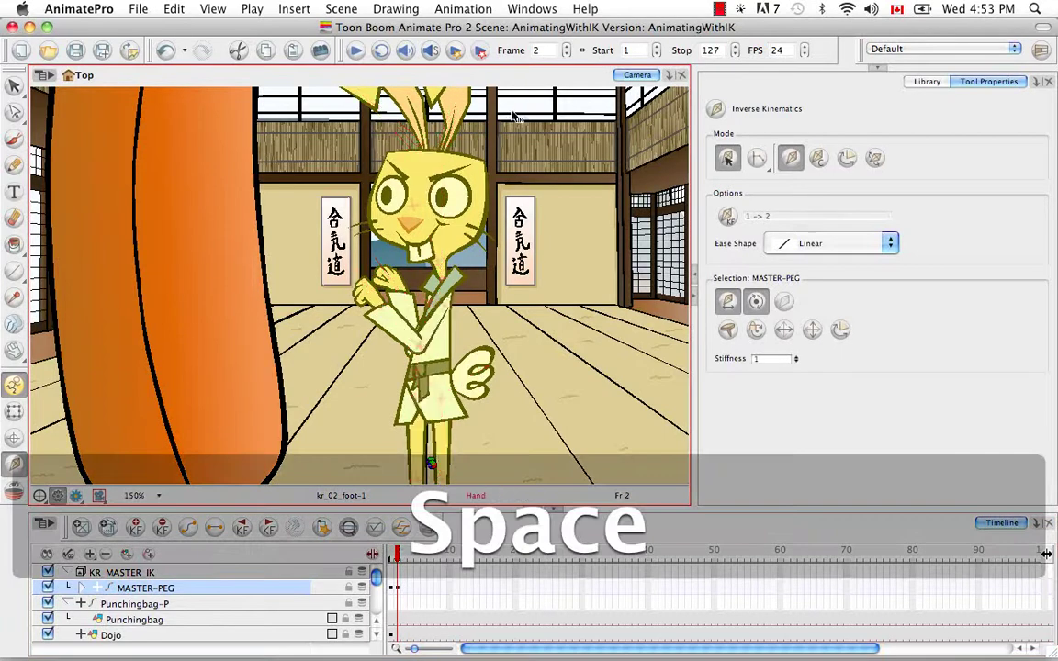
pyautogui.moveTo(501, 188)
pyautogui.mouseDown()
pyautogui.moveTo(502, 198)
pyautogui.moveTo(502, 189)
pyautogui.mouseUp()
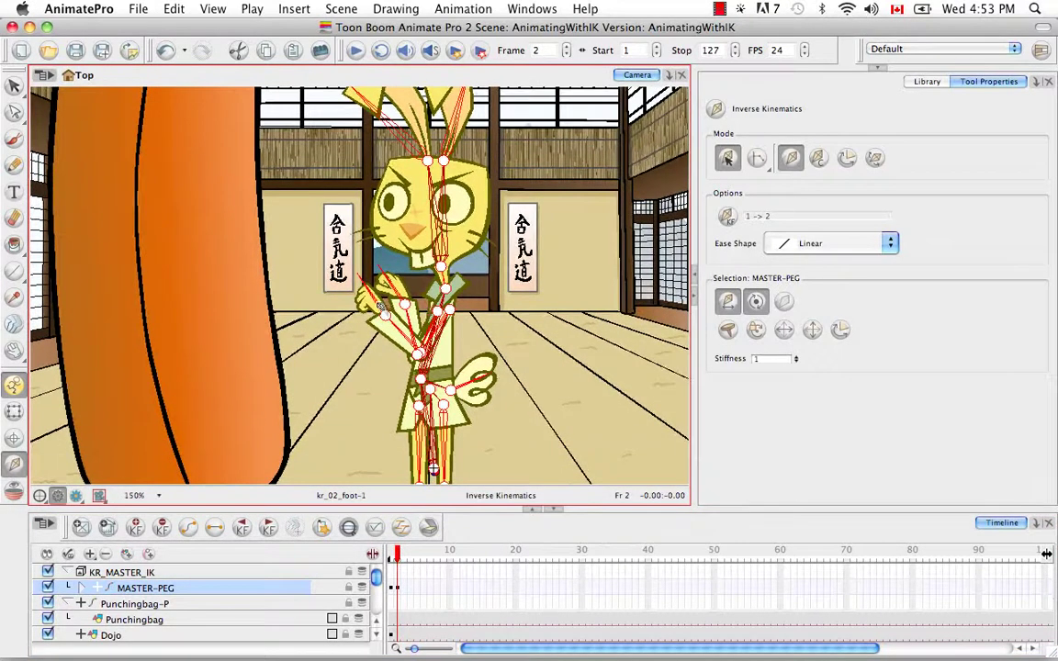
pyautogui.keyDown('super'); pyautogui.click(380, 307); pyautogui.keyUp('super')
pyautogui.moveTo(371, 307); pyautogui.dragTo(298, 317)
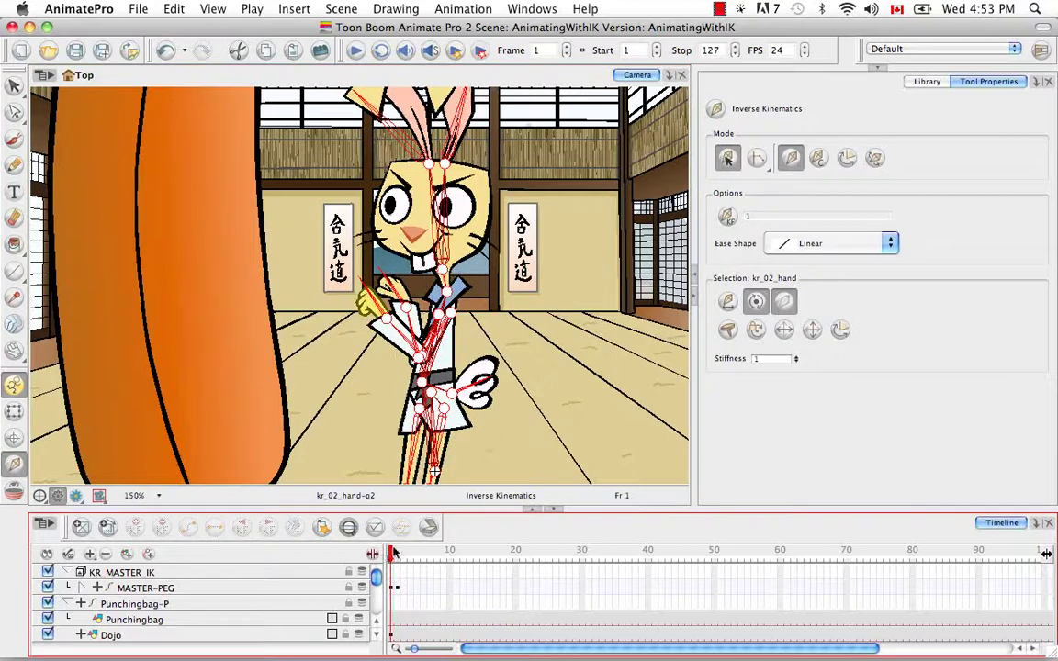
pyautogui.moveTo(386, 553); pyautogui.dragTo(403, 549)
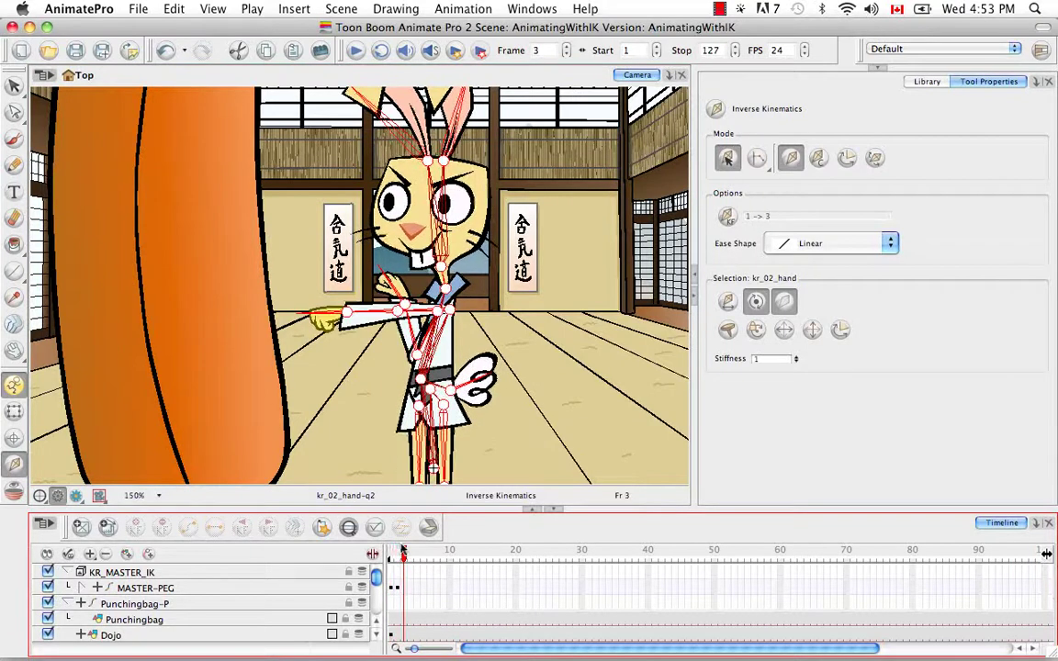
pyautogui.click(398, 551)
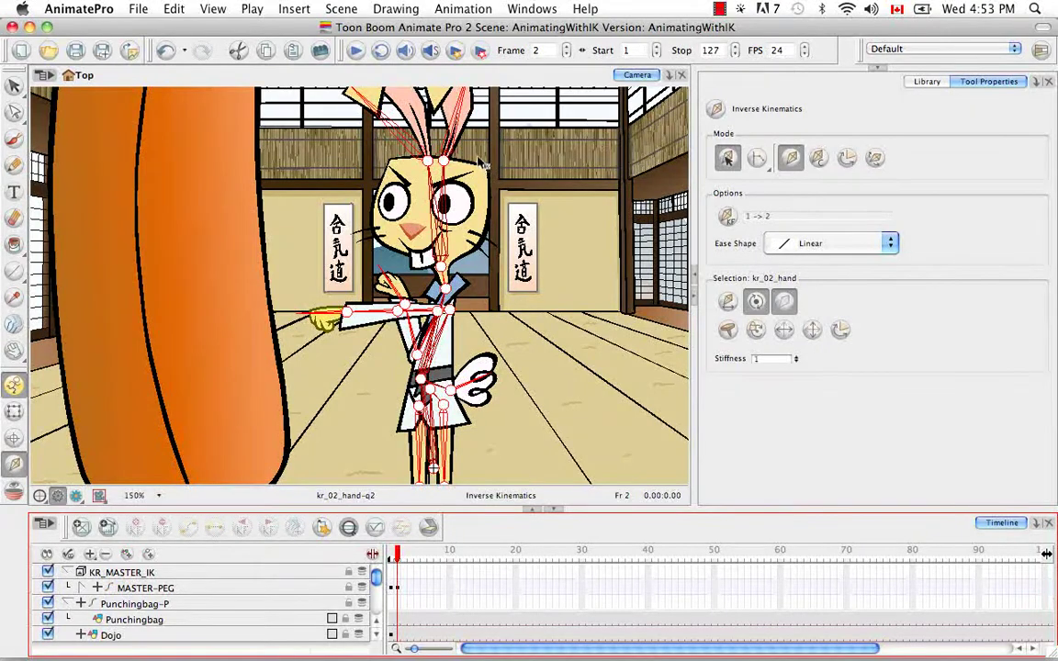
# Tilt both of the rabbit's ears toward the punching bag at frame 2 with Inverse Kinematics
pyautogui.press('space')
pyautogui.moveTo(482, 173); pyautogui.dragTo(494, 280)
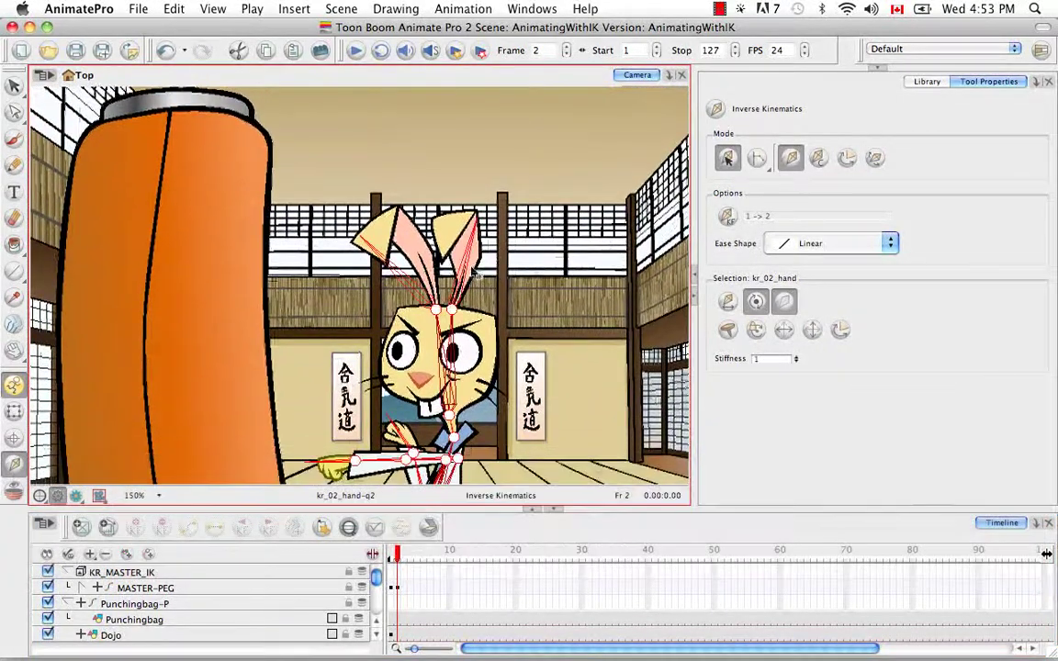
pyautogui.click(391, 554)
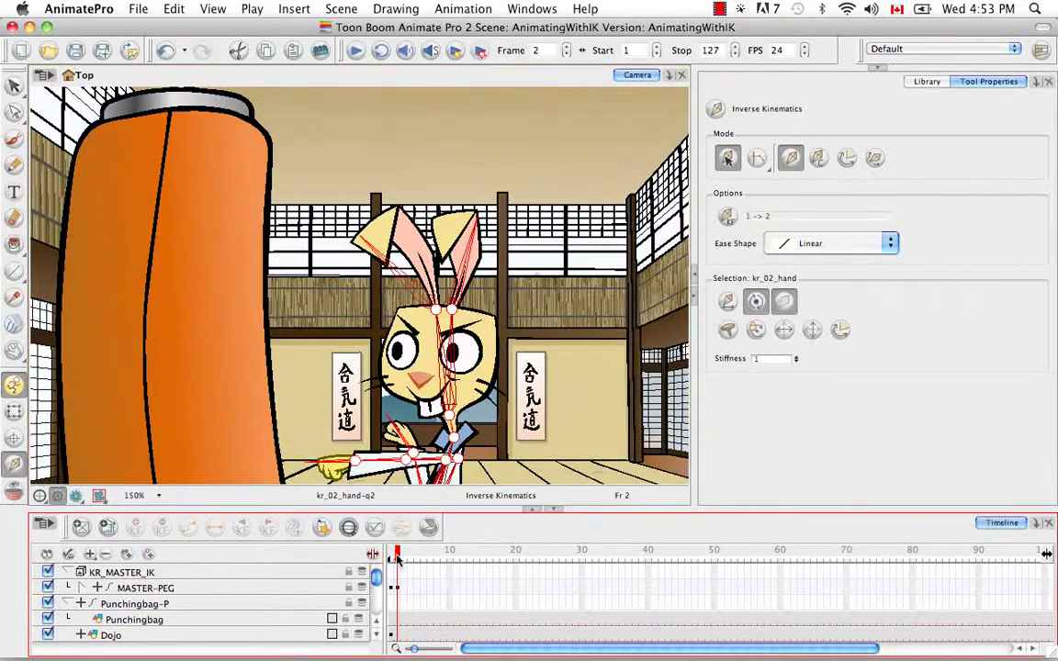
pyautogui.click(397, 555)
pyautogui.click(391, 555)
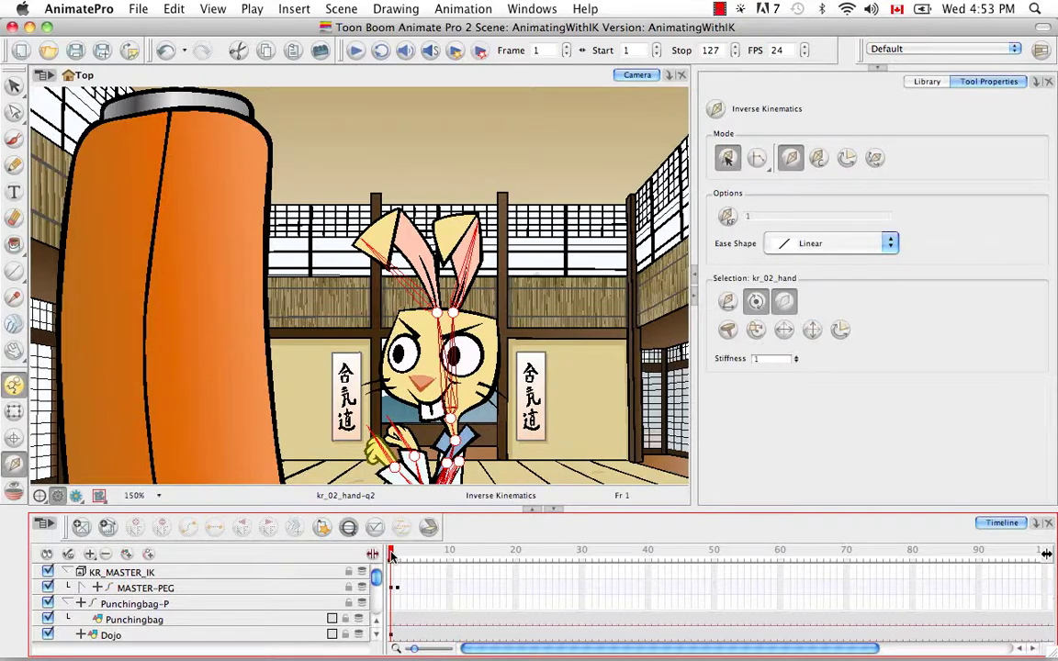
pyautogui.click(398, 556)
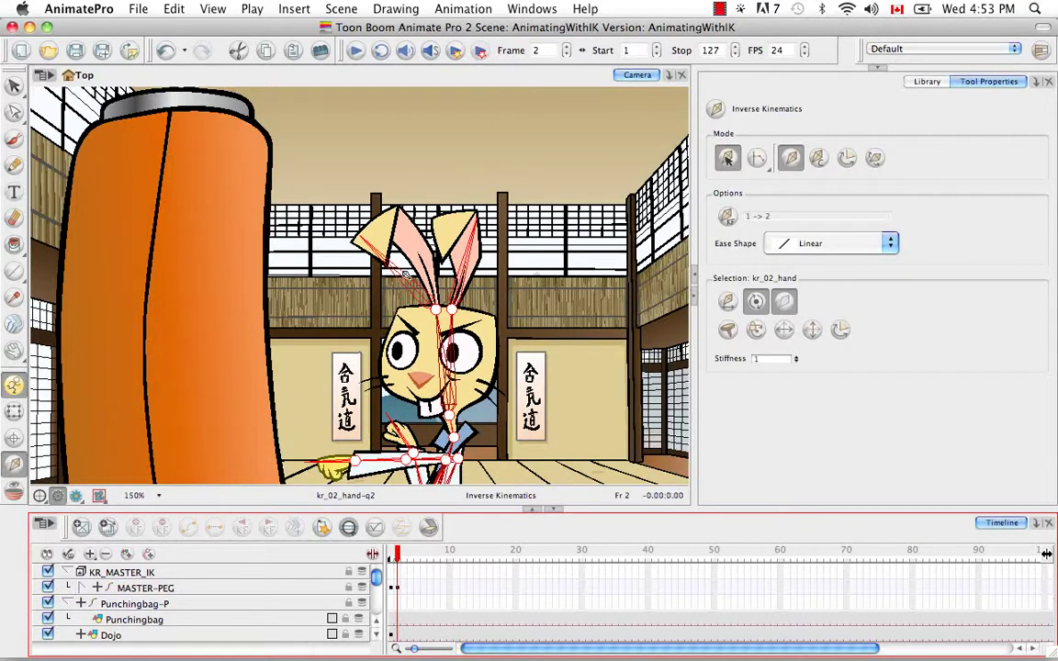
pyautogui.moveTo(402, 273); pyautogui.dragTo(457, 250)
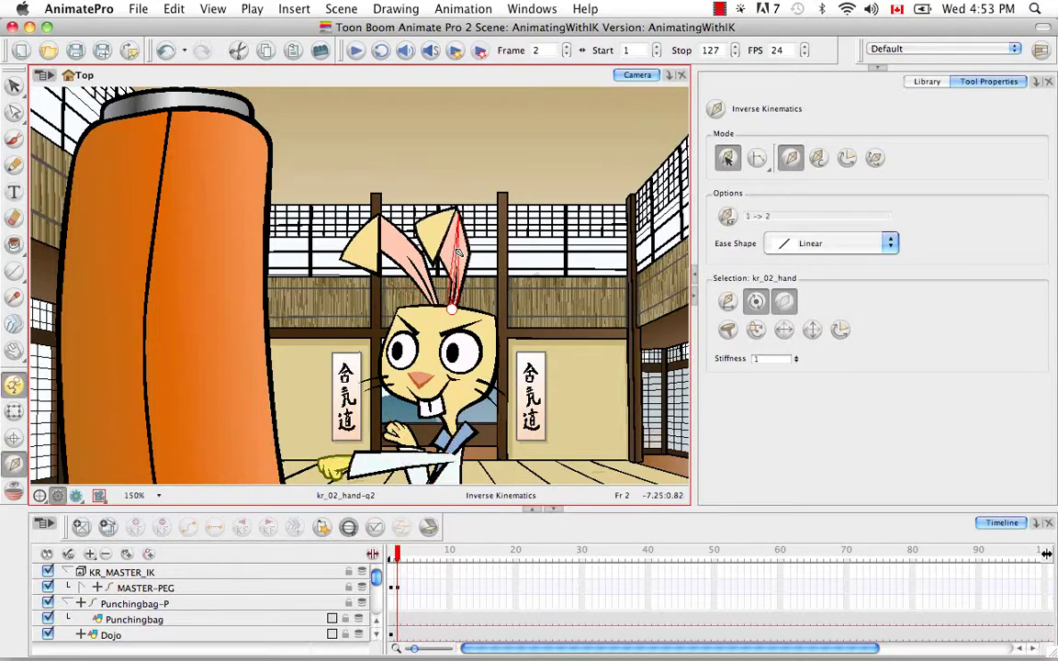
# Review the whole rabbit's punching motion by scrubbing between frames 1 and 2
pyautogui.moveTo(396, 553)
pyautogui.mouseDown()
pyautogui.moveTo(371, 548)
pyautogui.moveTo(398, 547)
pyautogui.mouseUp()
pyautogui.press('space')
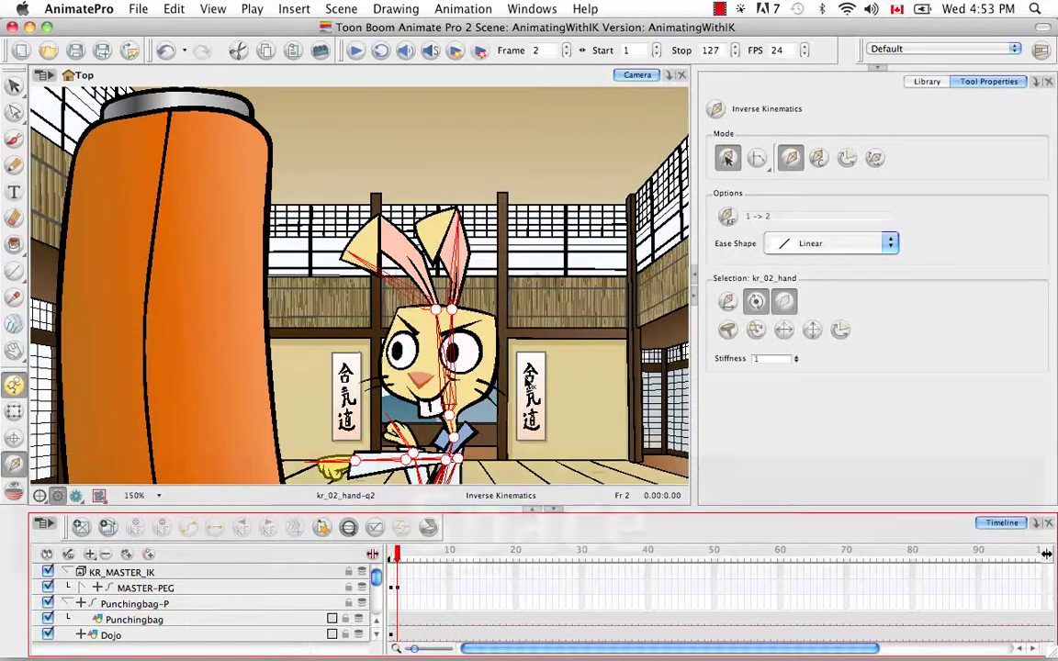
pyautogui.moveTo(525, 372); pyautogui.dragTo(516, 243)
pyautogui.press('super+minus')
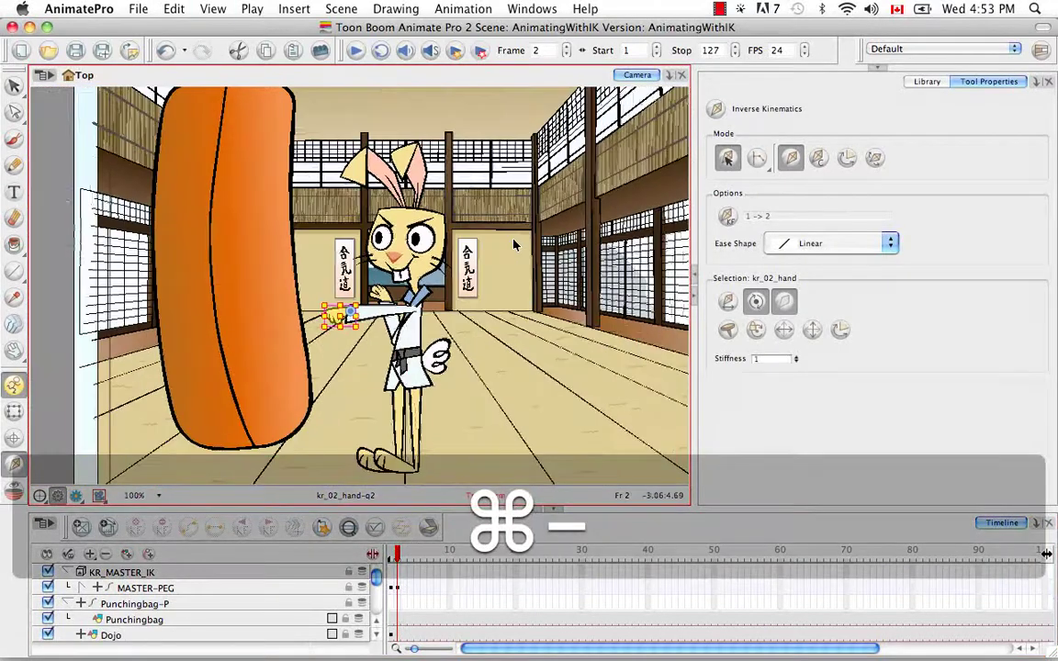
pyautogui.click(398, 556)
pyautogui.moveTo(398, 555); pyautogui.dragTo(399, 555)
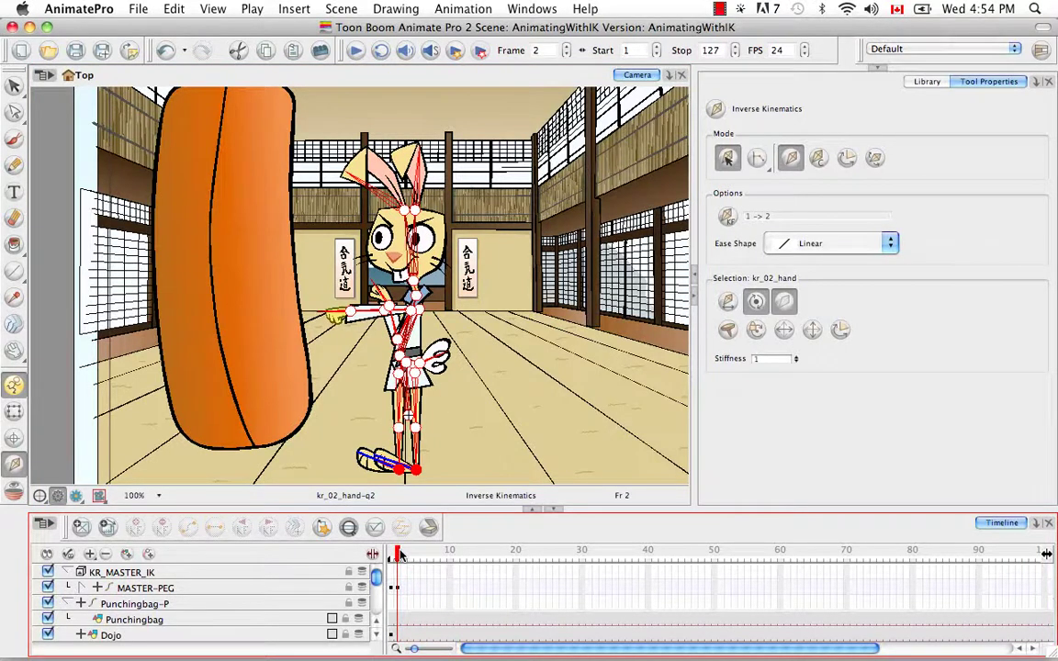
pyautogui.moveTo(398, 554); pyautogui.dragTo(391, 554)
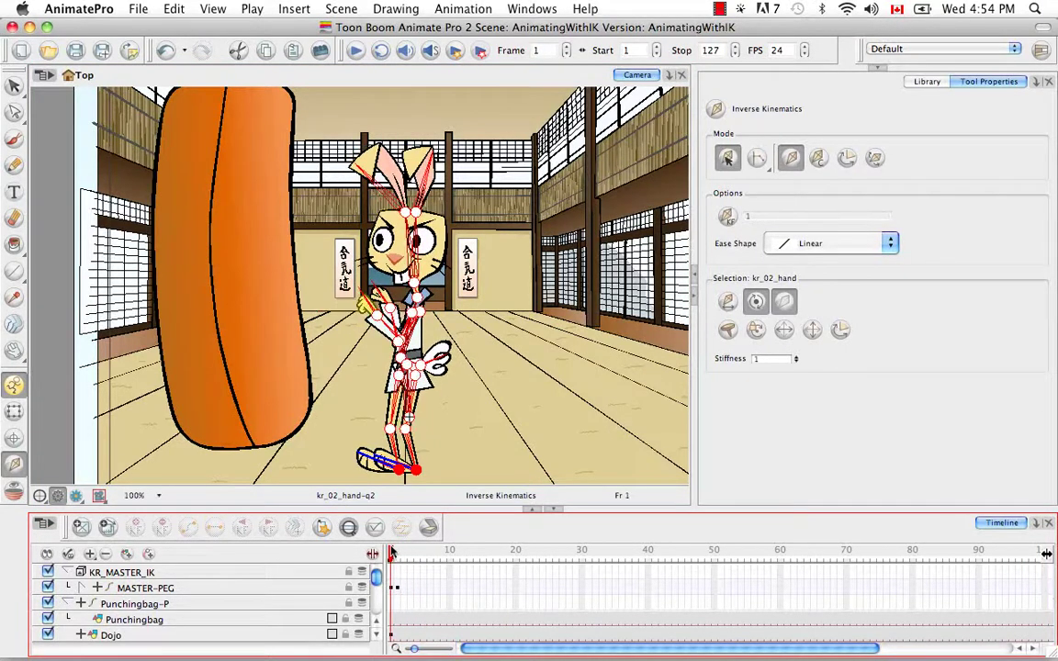
# Use the Transform tool on the rabbit's kr_01 eye and expand KR_01_EYE-PEG under the facial features layers
pyautogui.click(14, 411)
pyautogui.click(348, 231)
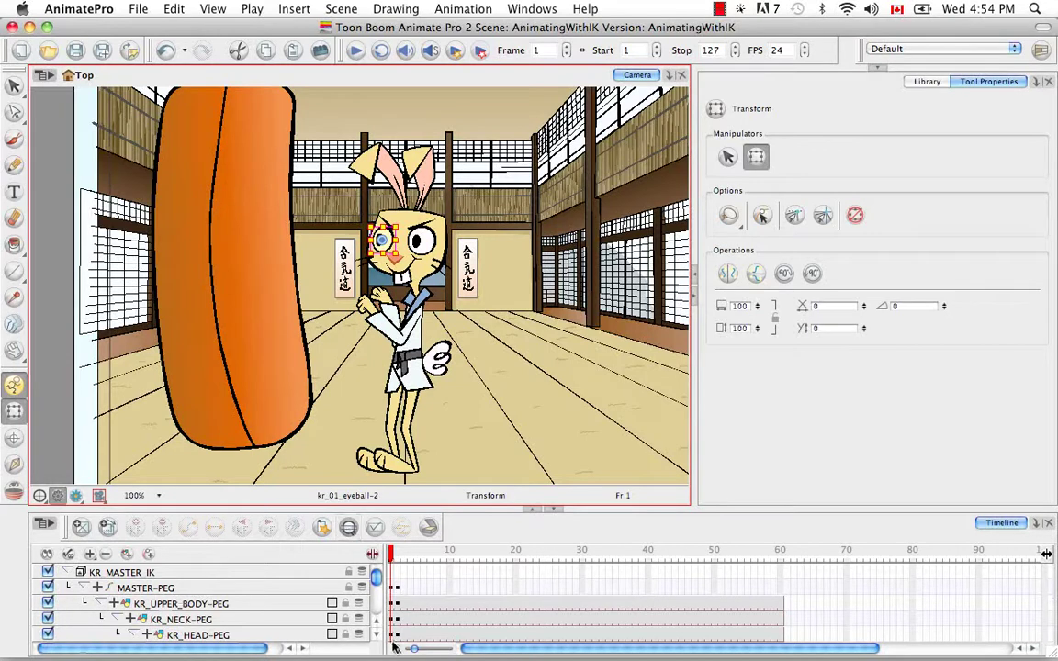
pyautogui.click(376, 635)
pyautogui.click(376, 635)
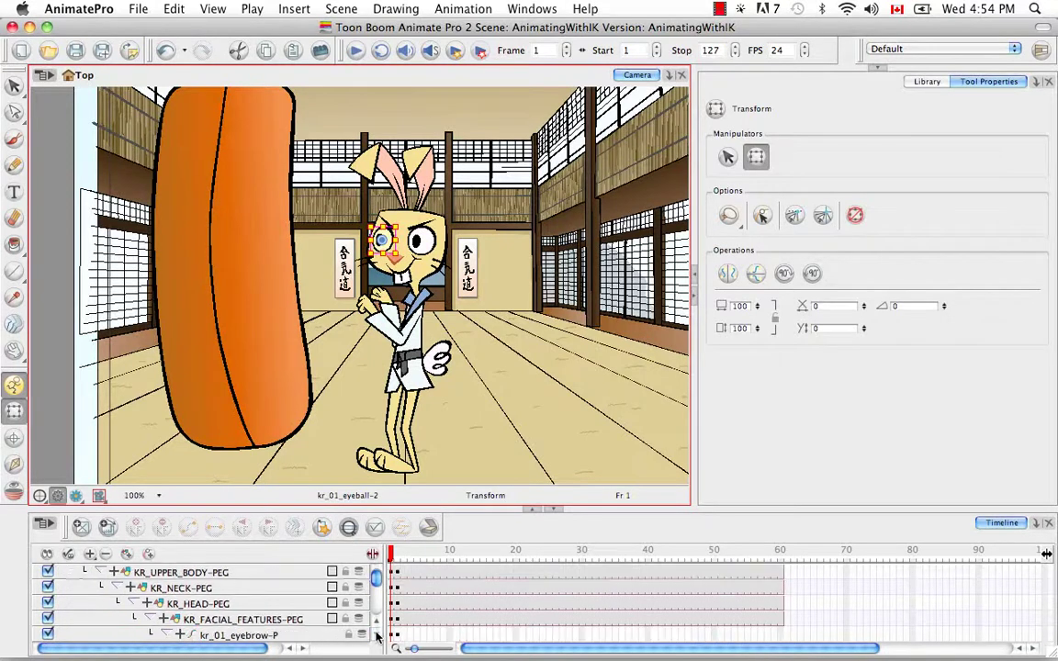
pyautogui.click(376, 635)
pyautogui.click(376, 636)
pyautogui.click(376, 636)
pyautogui.click(377, 636)
pyautogui.click(376, 635)
pyautogui.click(377, 636)
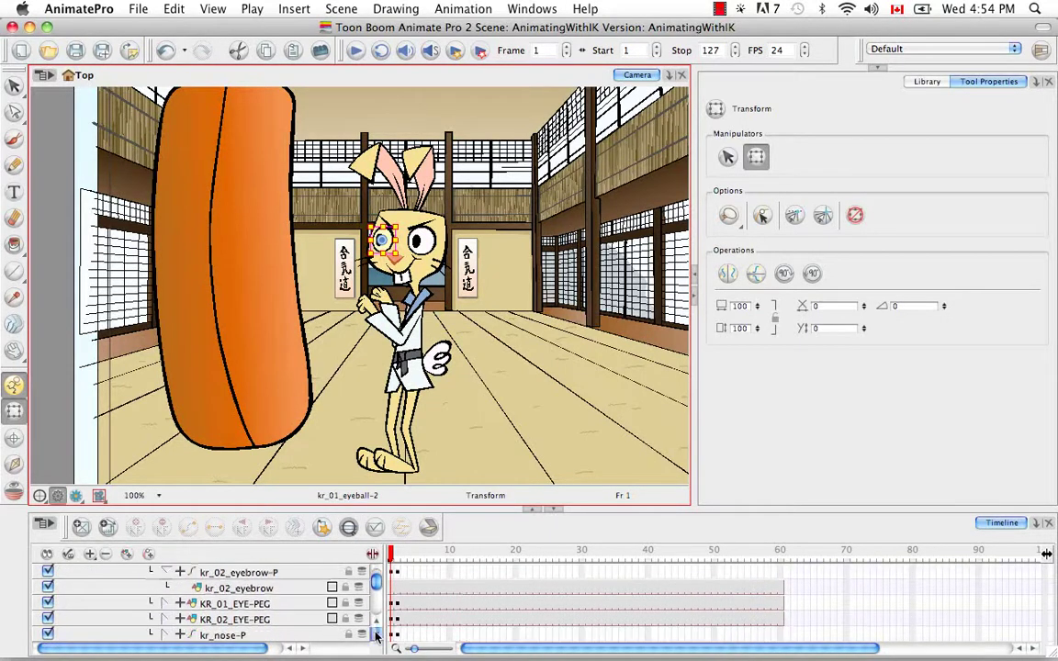
pyautogui.click(164, 605)
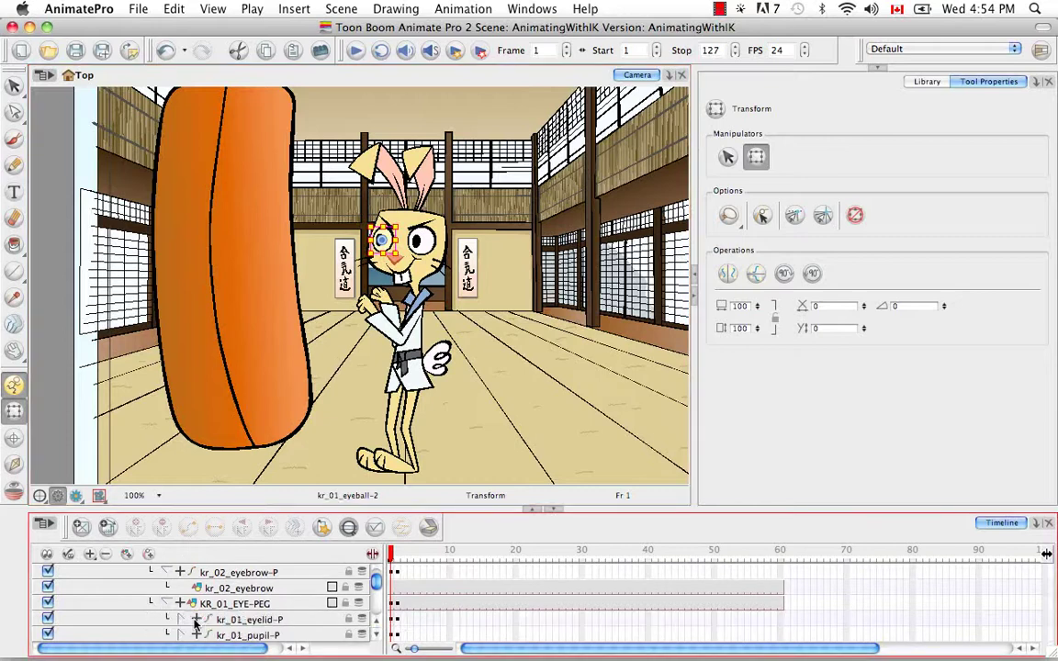
# Expand KR_02_EYE-PEG to reveal its eyelid, pupil and eyeball layers
pyautogui.click(376, 635)
pyautogui.click(377, 635)
pyautogui.click(376, 636)
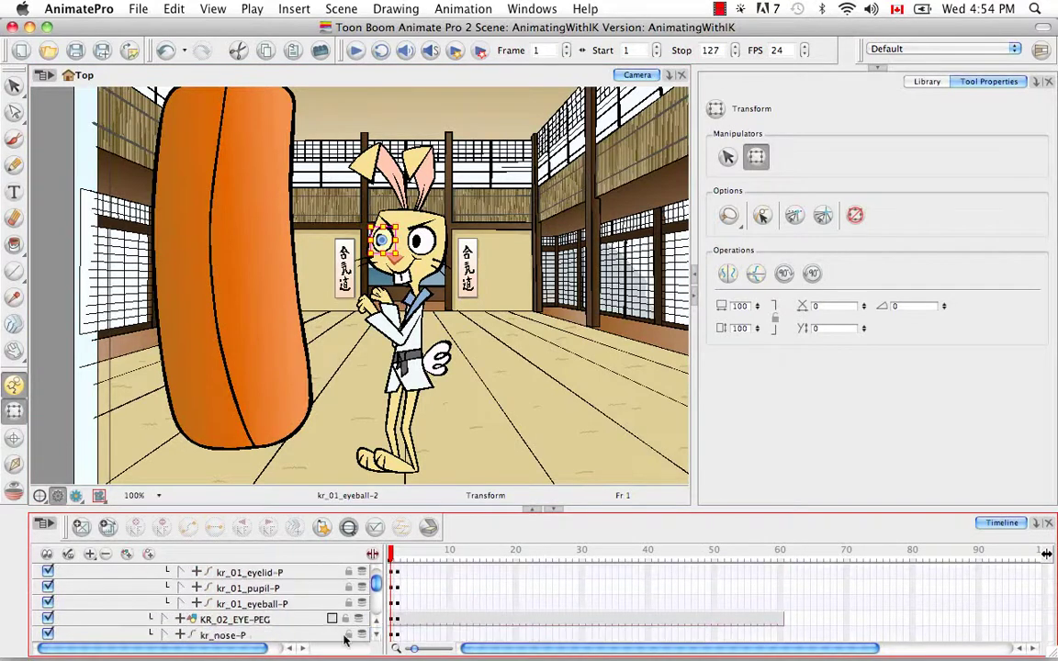
pyautogui.click(165, 620)
pyautogui.click(376, 636)
pyautogui.click(376, 635)
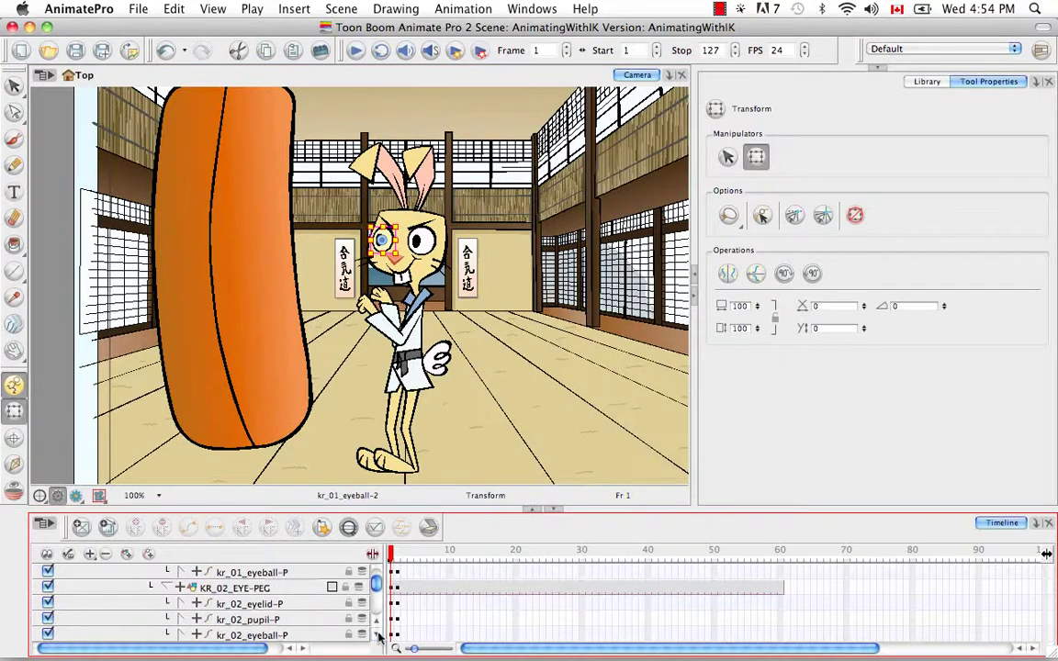
pyautogui.click(376, 635)
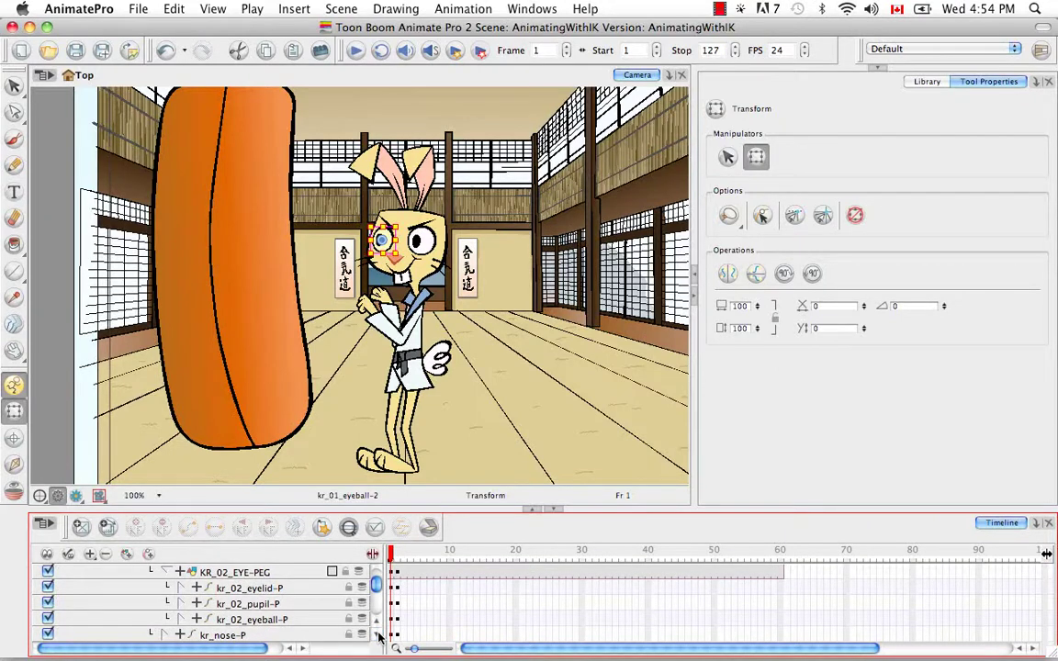
# Swap the kr_02_eyelid drawing at frame 1 to the half-closed q2 version
pyautogui.click(255, 589)
pyautogui.click(180, 588)
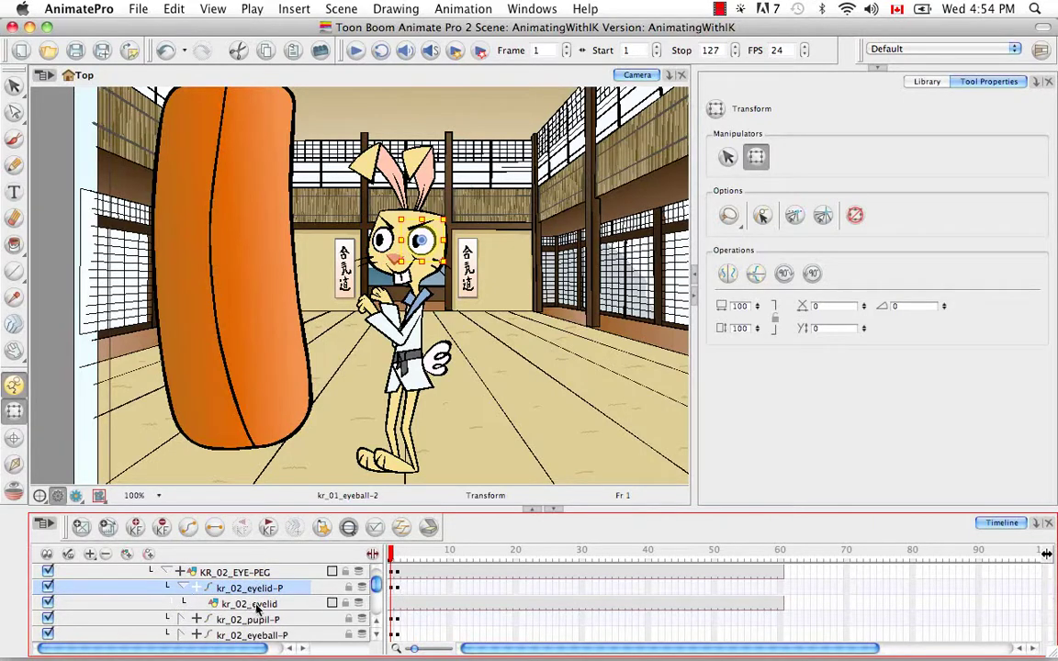
pyautogui.click(257, 604)
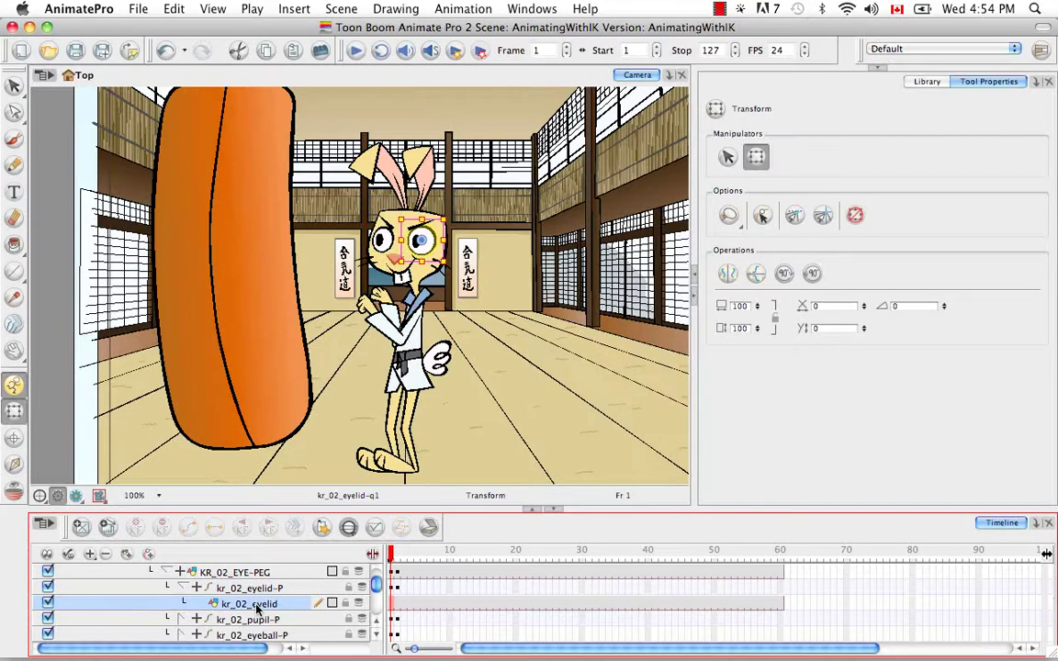
pyautogui.press(']')
pyautogui.press(']')
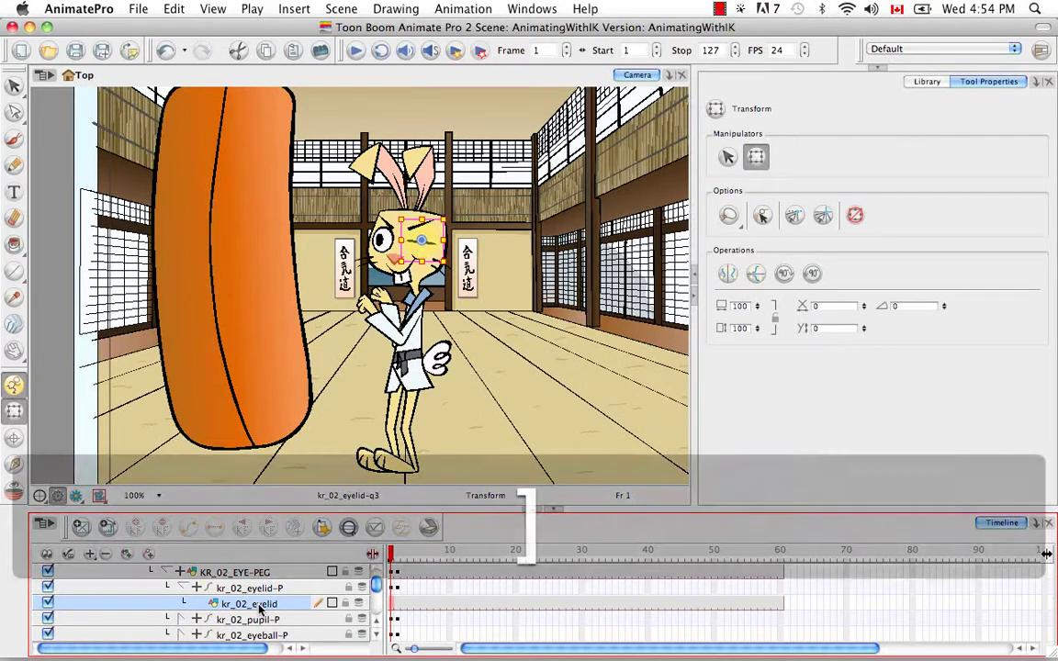
pyautogui.press('[')
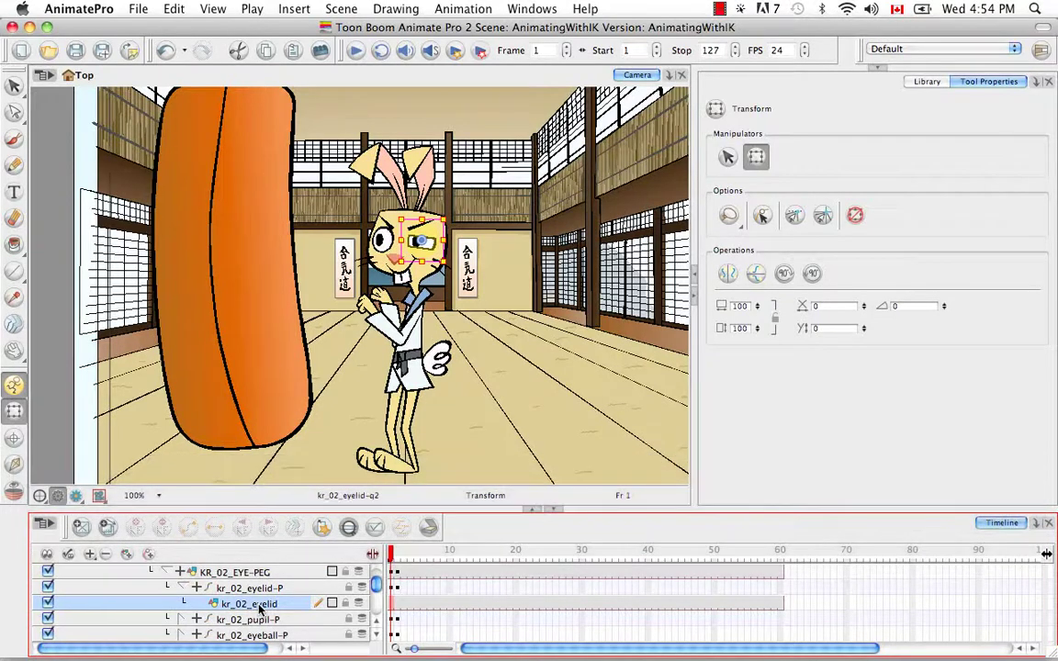
# Swap the kr_01_eyelid drawing at frame 1 to the half-closed q2 version to match the other eye
pyautogui.click(378, 622)
pyautogui.click(378, 622)
pyautogui.click(377, 622)
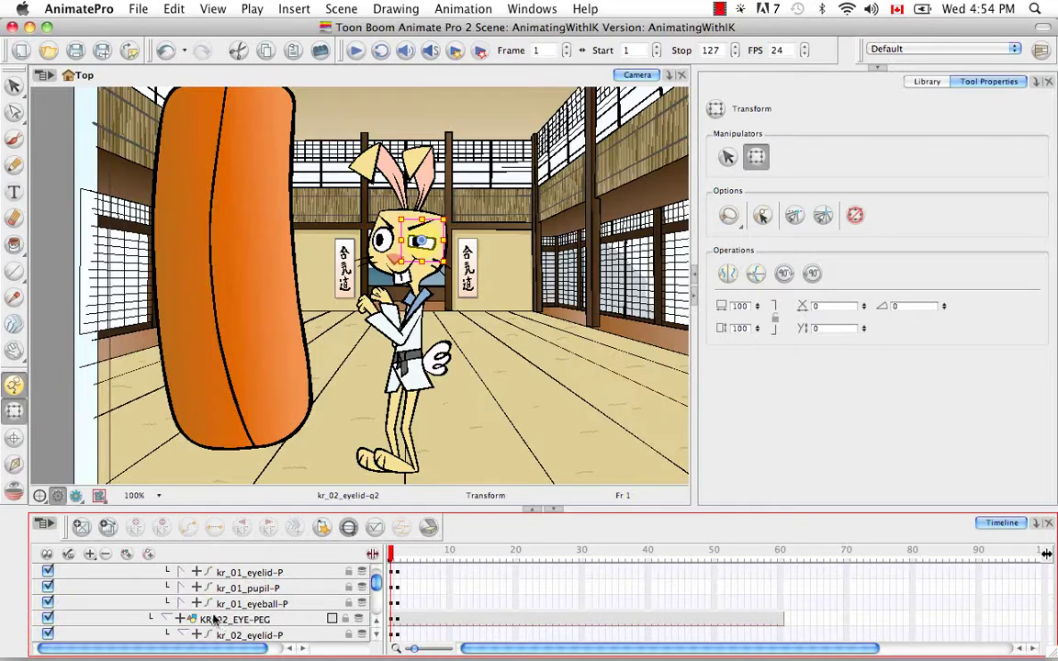
pyautogui.click(198, 572)
pyautogui.click(181, 572)
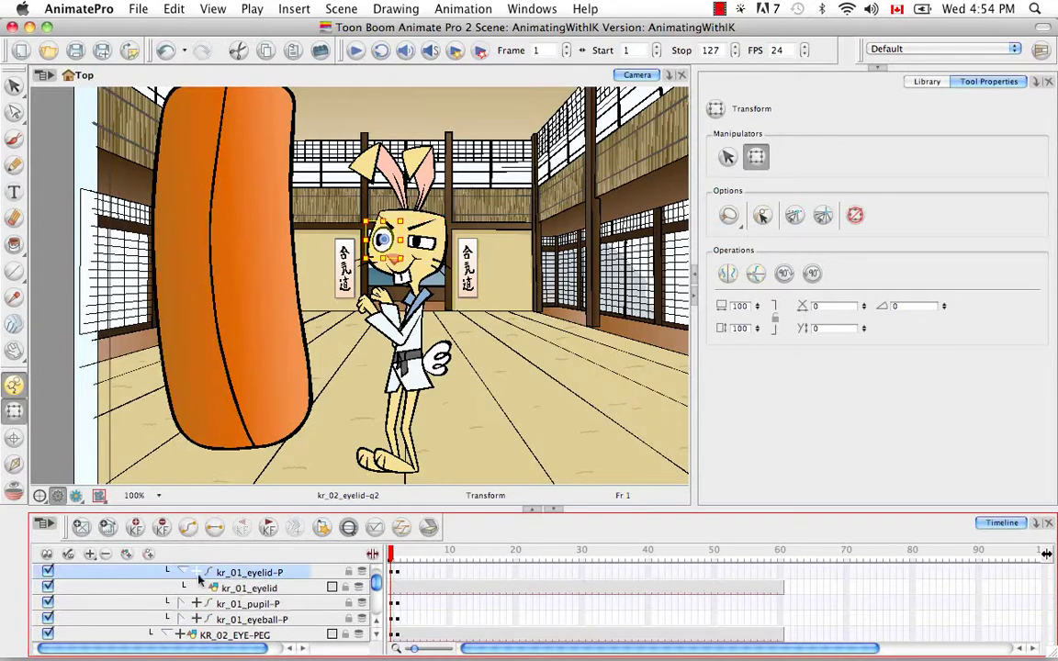
pyautogui.click(248, 588)
pyautogui.press(']')
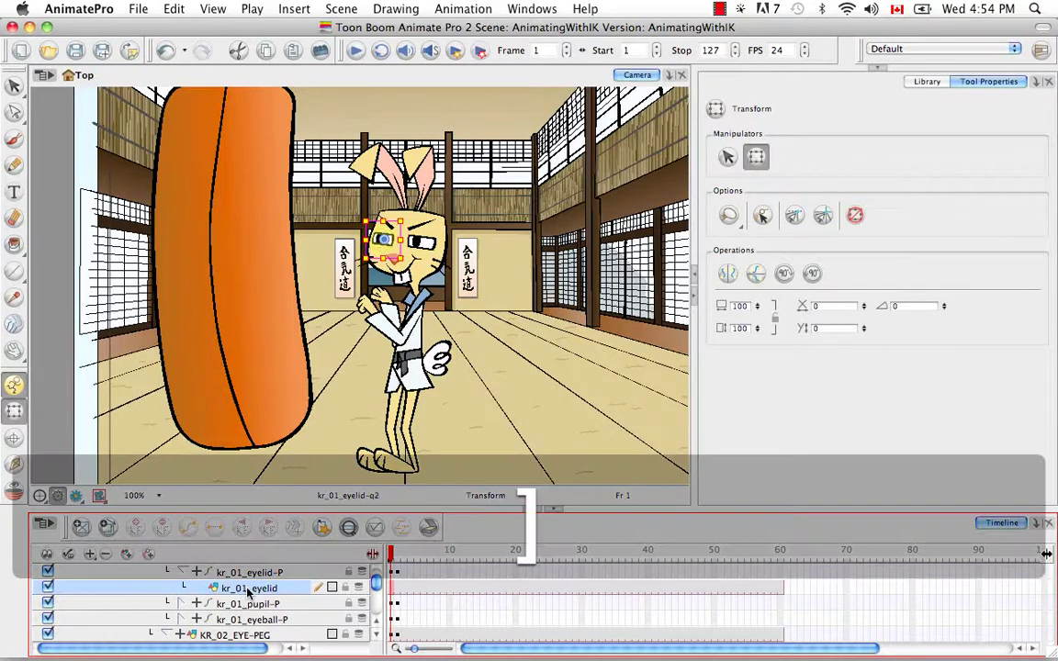
pyautogui.click(451, 387)
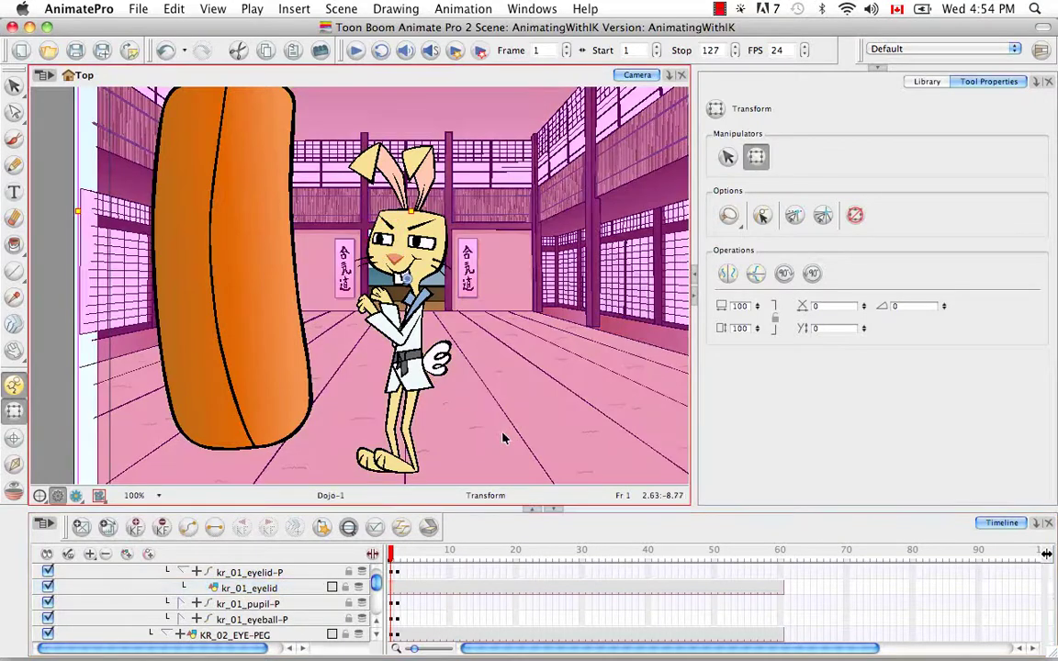
# Try alternative drawings for kr_01_eyelid at frame 2, cycling through the available substitutions
pyautogui.click(402, 551)
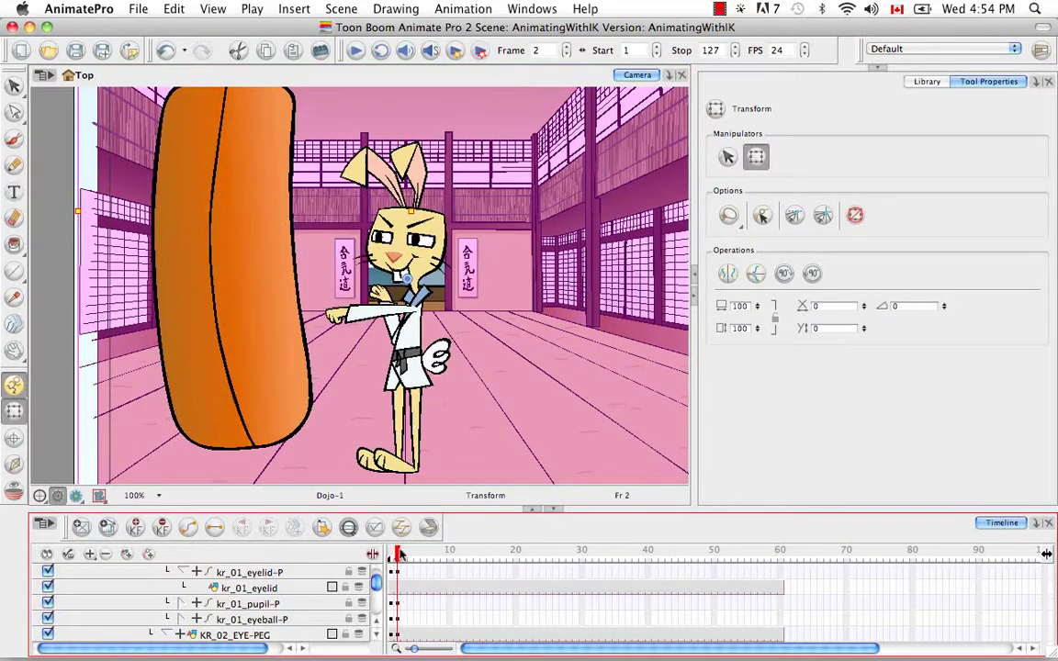
pyautogui.moveTo(403, 550)
pyautogui.mouseDown()
pyautogui.moveTo(377, 552)
pyautogui.moveTo(397, 552)
pyautogui.mouseUp()
pyautogui.click(399, 588)
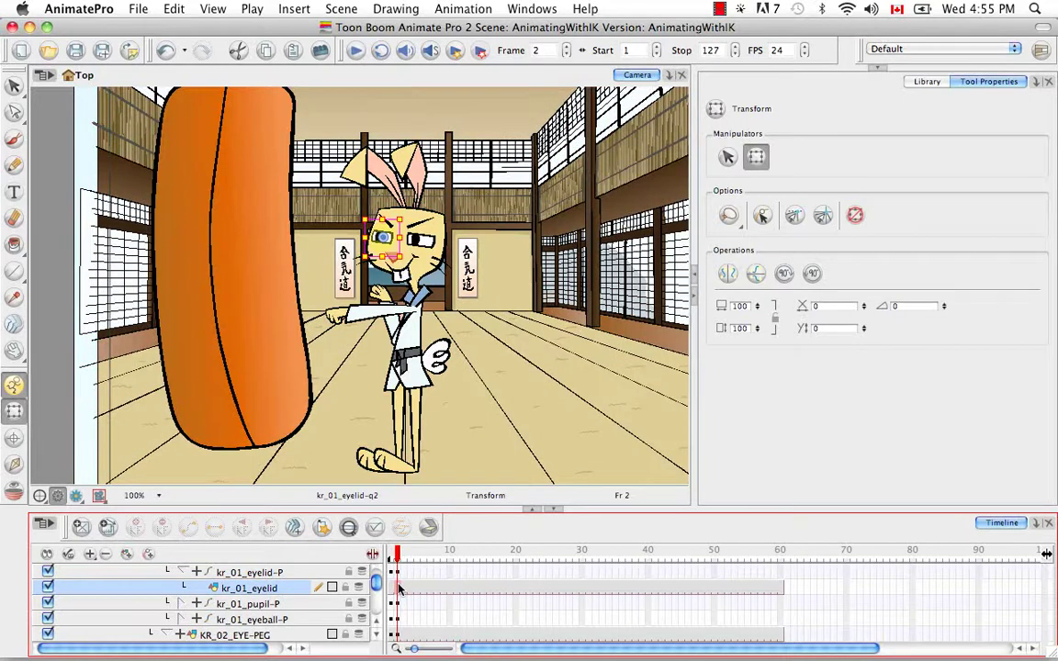
pyautogui.click(108, 534)
pyautogui.press(']')
pyautogui.press('[')
pyautogui.press('[')
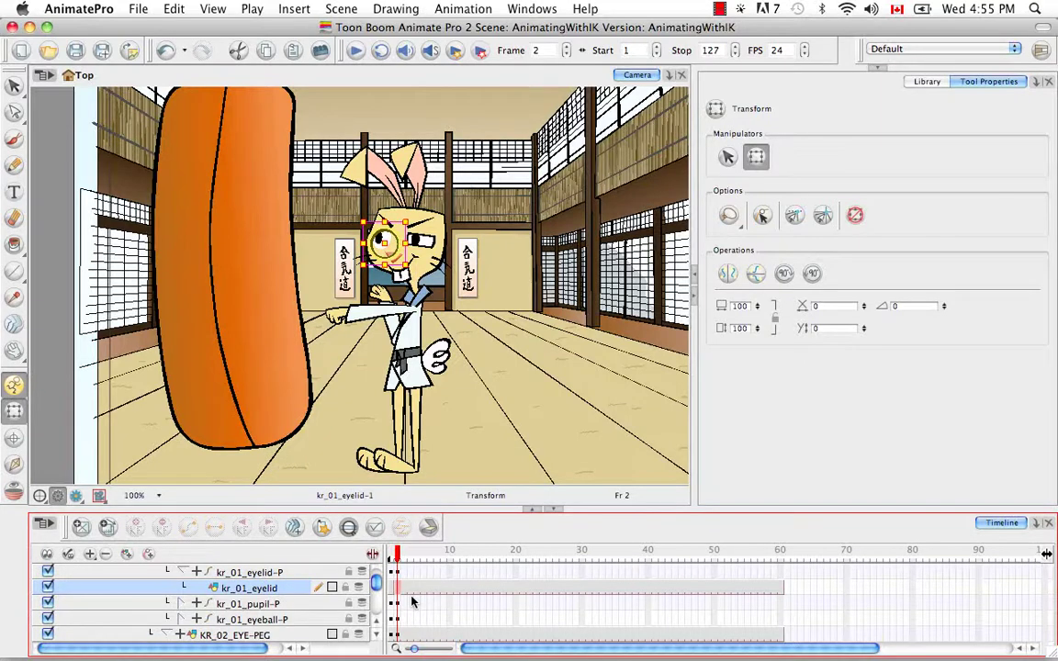
pyautogui.press('[')
pyautogui.press(']')
pyautogui.press(']')
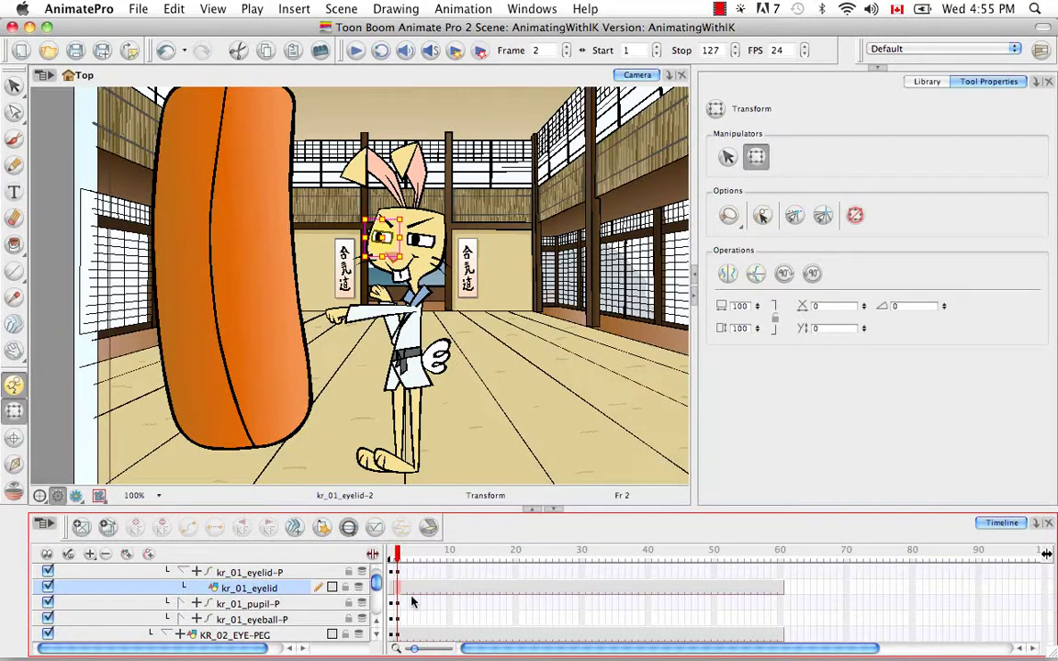
# Undo the kr_01_eyelid drawing substitutions at frame 2
pyautogui.press('super+z')
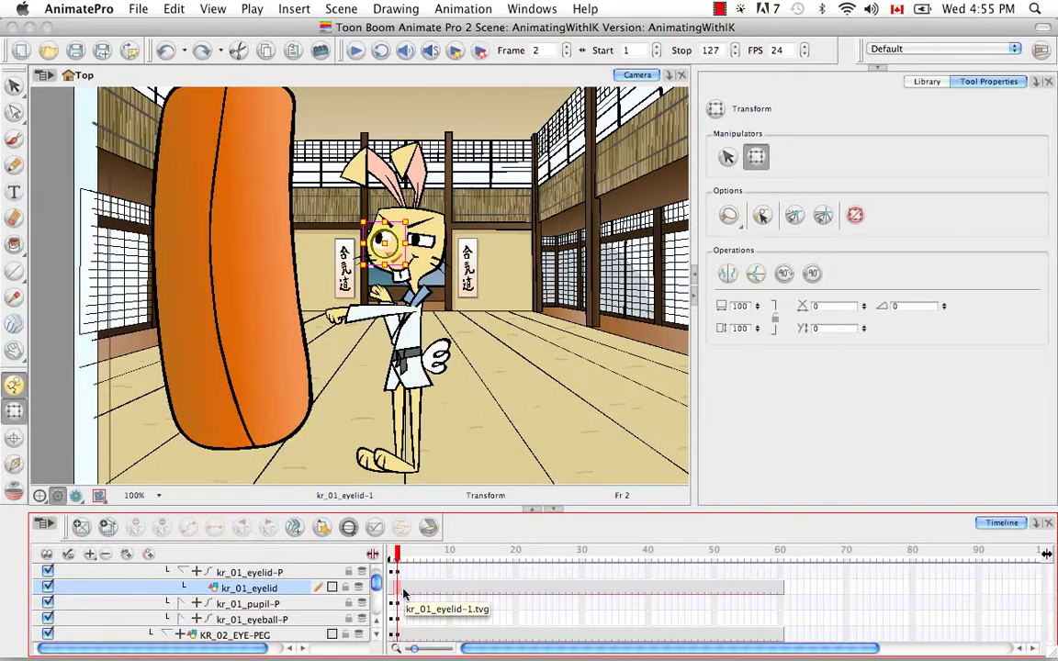
pyautogui.press('super')
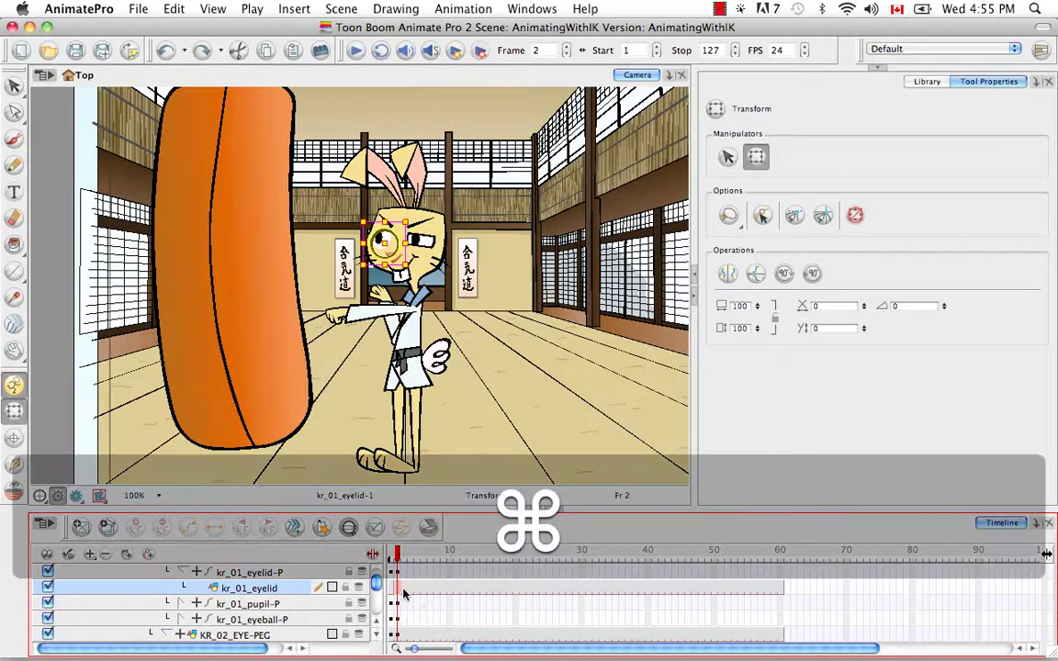
pyautogui.press('super+z')
pyautogui.press('super+z')
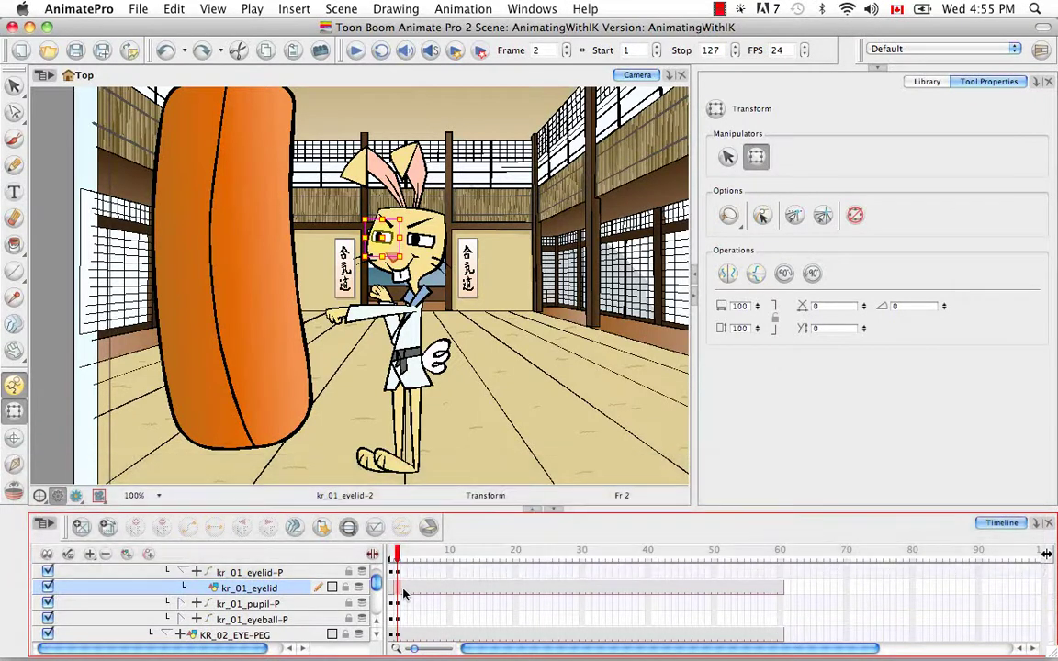
pyautogui.press('super+z')
pyautogui.press('super+z')
# Set kr_01_eyelid to the open q1 drawing at frame 2 and compare it with frame 1
pyautogui.click(390, 555)
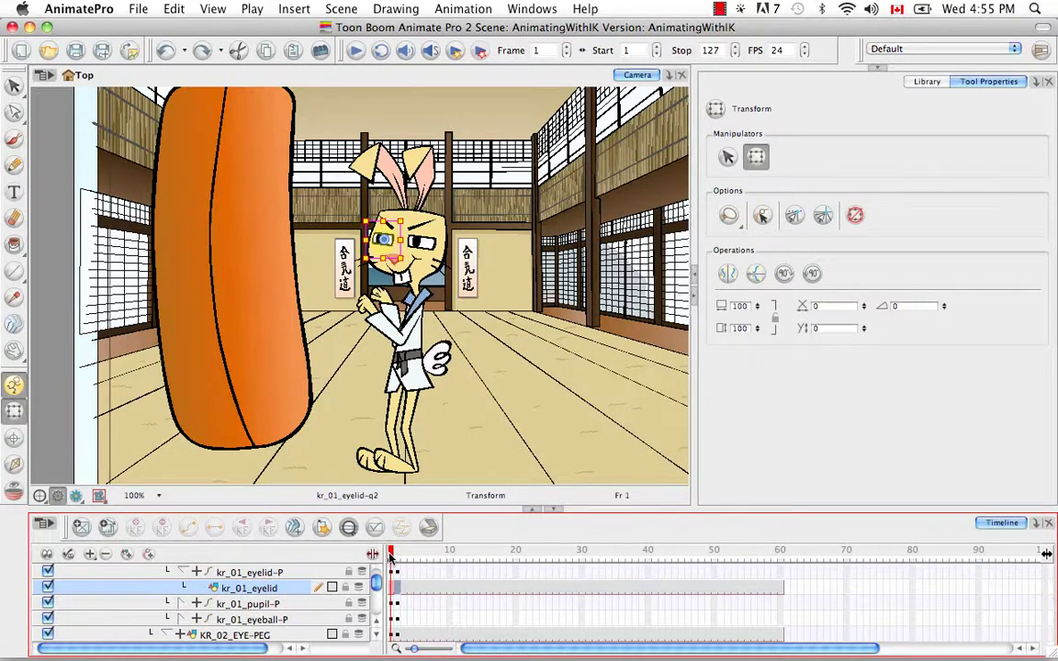
pyautogui.moveTo(390, 555); pyautogui.dragTo(398, 557)
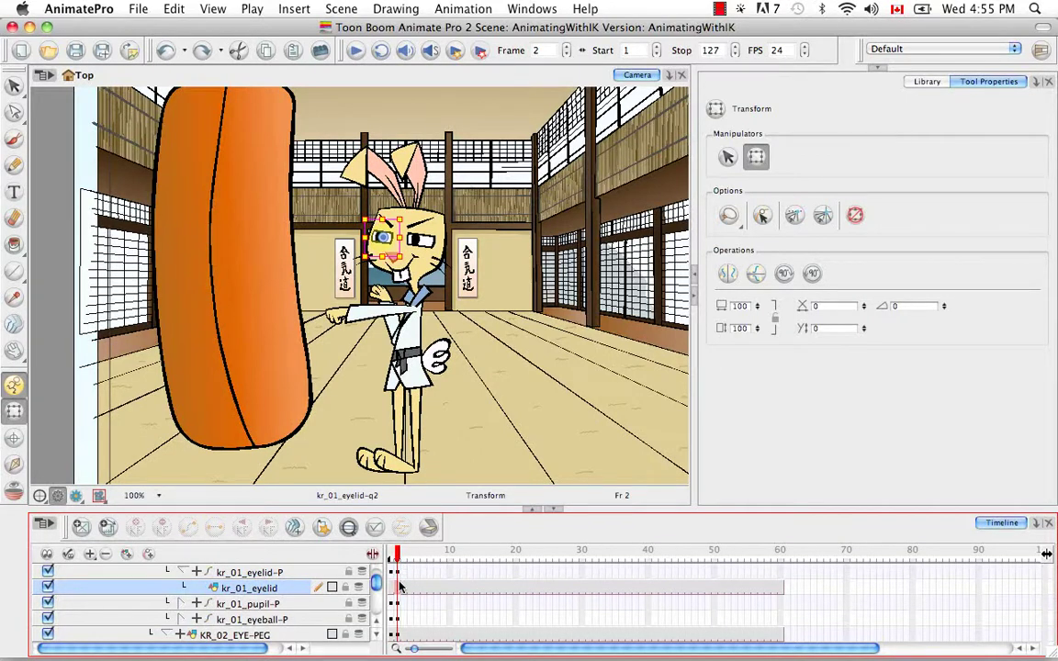
pyautogui.press(']')
pyautogui.press('[')
pyautogui.press('[')
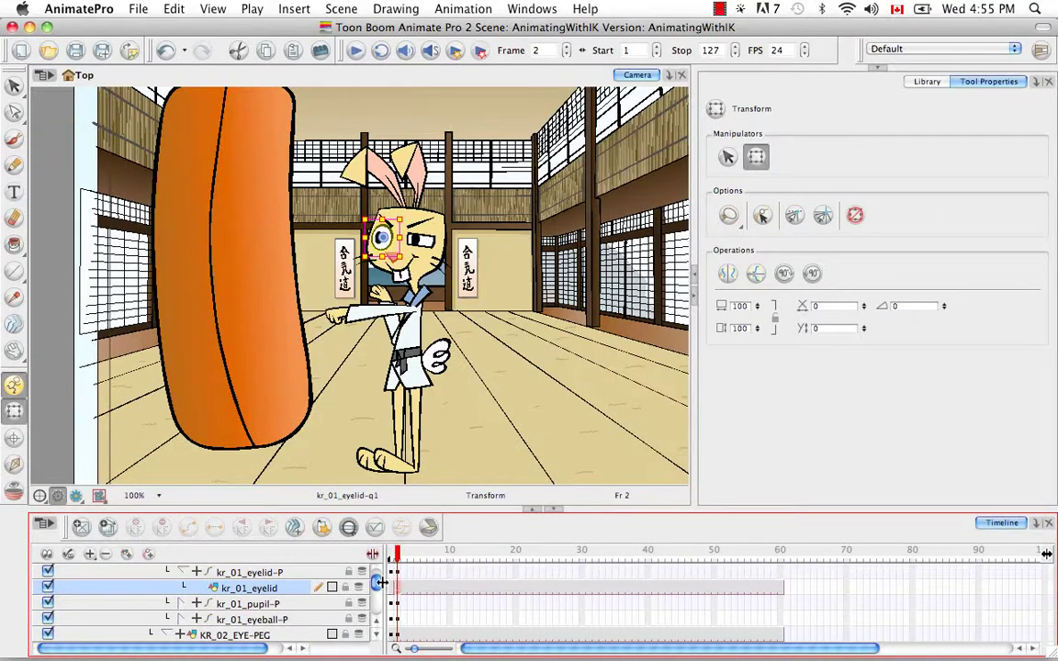
pyautogui.moveTo(376, 584); pyautogui.dragTo(392, 559)
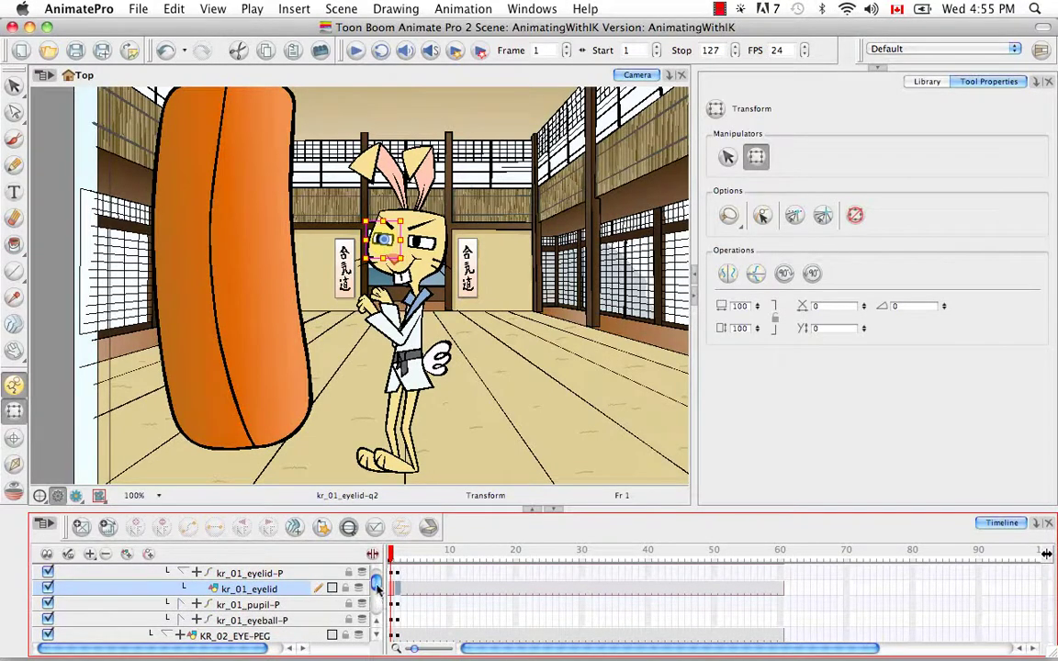
# Set kr_02_eyelid to the open q1 drawing at frame 2 and compare both eyes between frames 1 and 2
pyautogui.scroll(2, 375, 585)
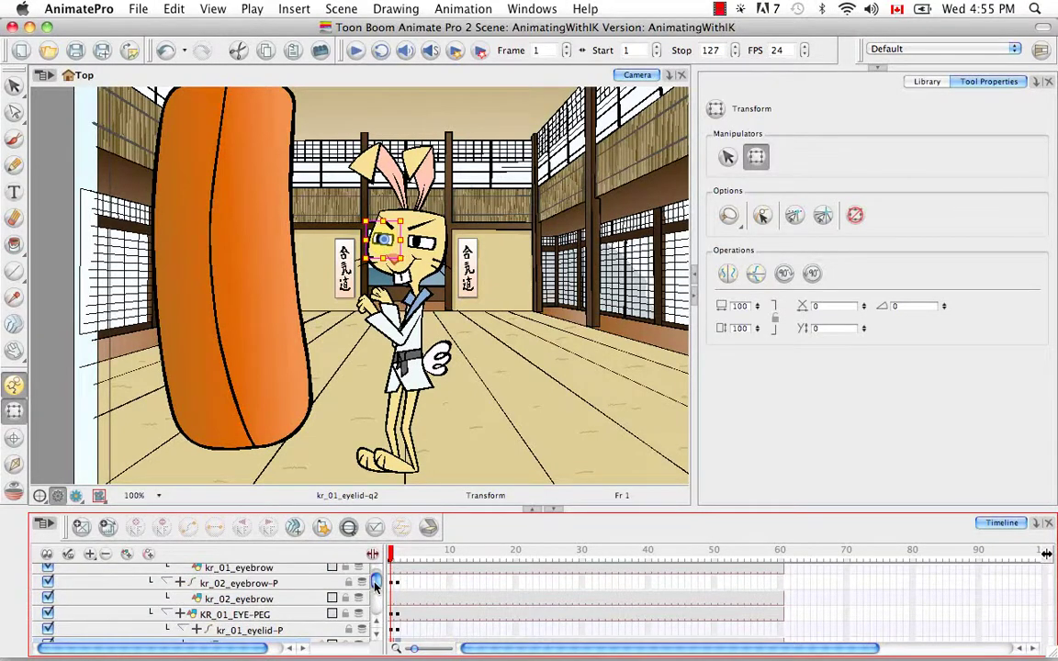
pyautogui.scroll(-4, 374, 584)
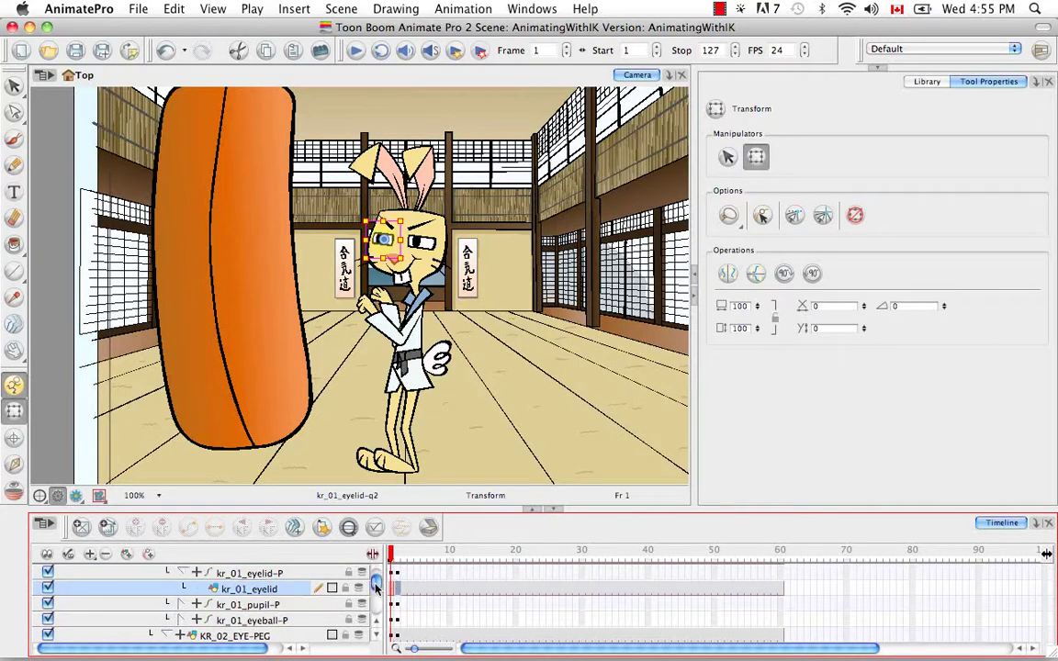
pyautogui.scroll(-5, 375, 585)
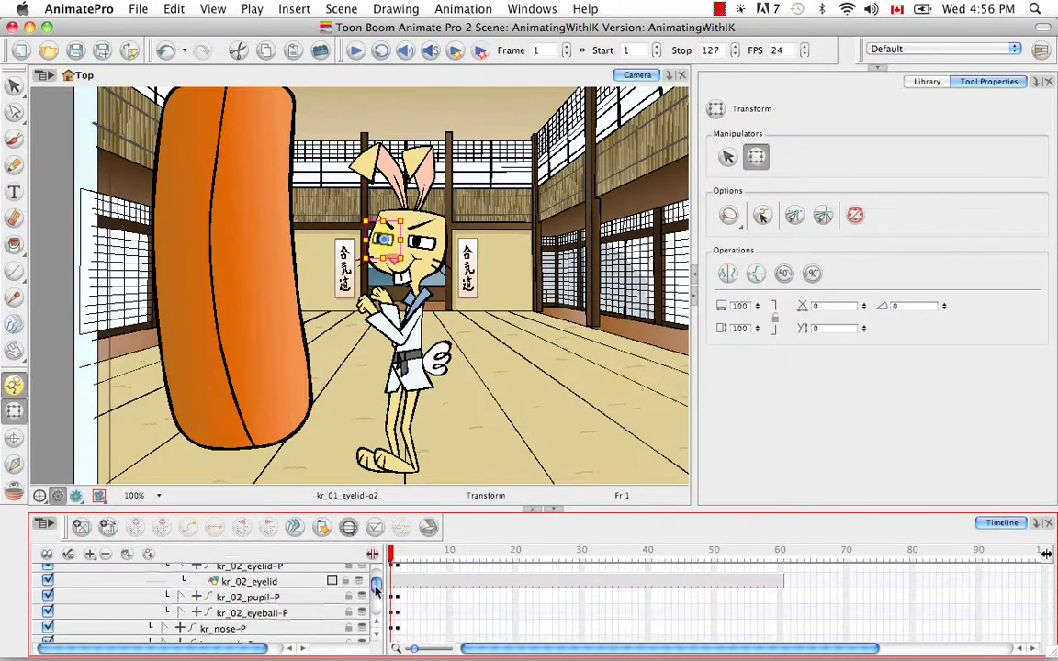
pyautogui.scroll(2, 374, 585)
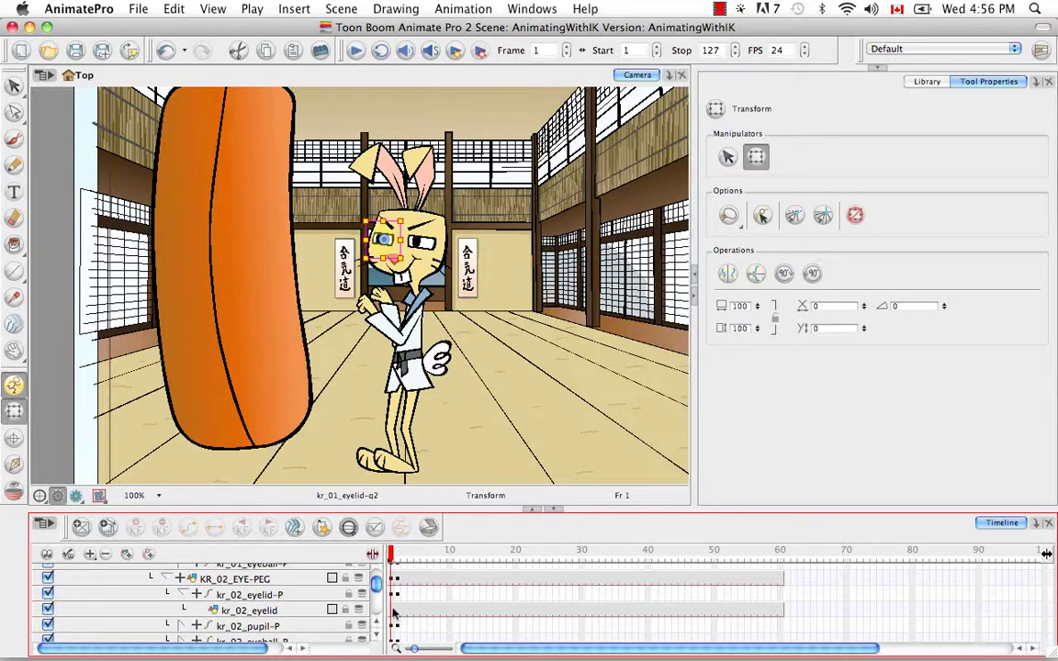
pyautogui.click(396, 611)
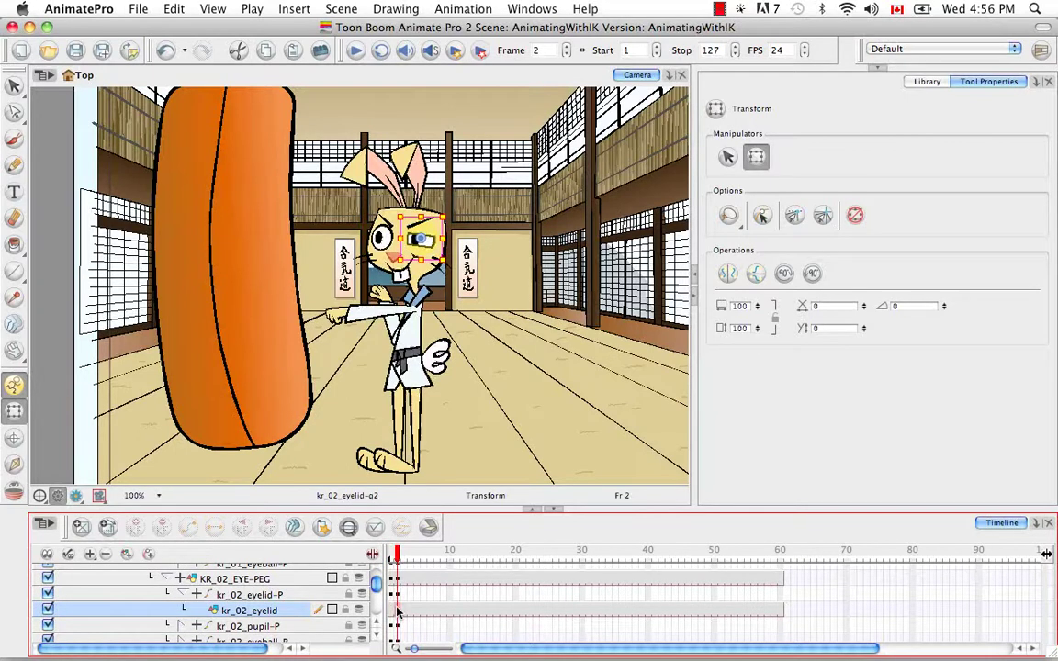
pyautogui.press('[')
pyautogui.click(387, 552)
pyautogui.click(397, 553)
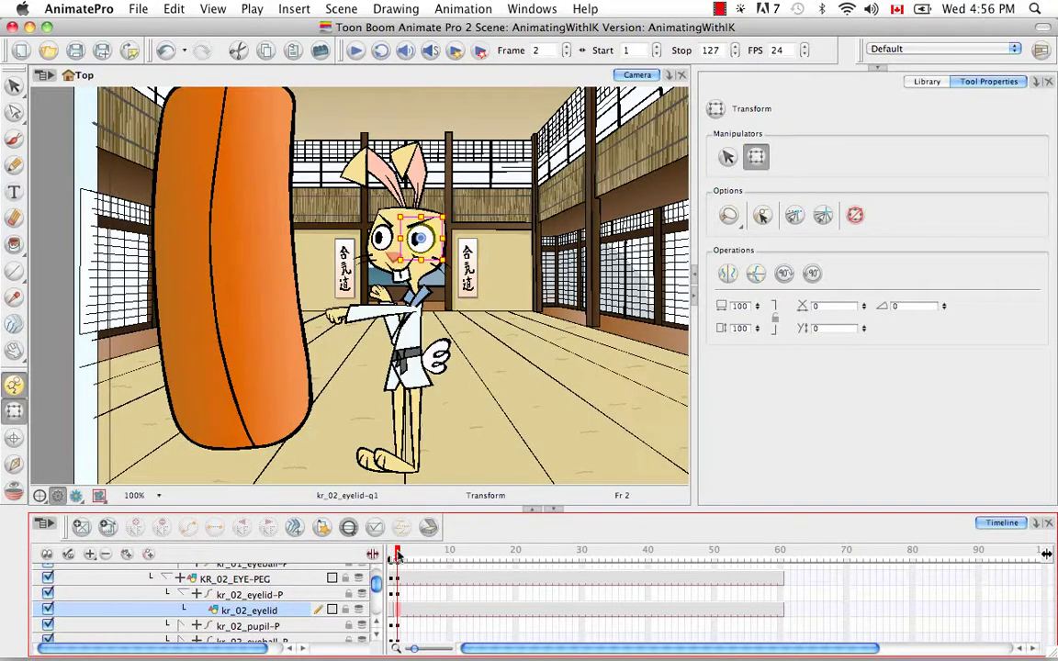
pyautogui.click(391, 553)
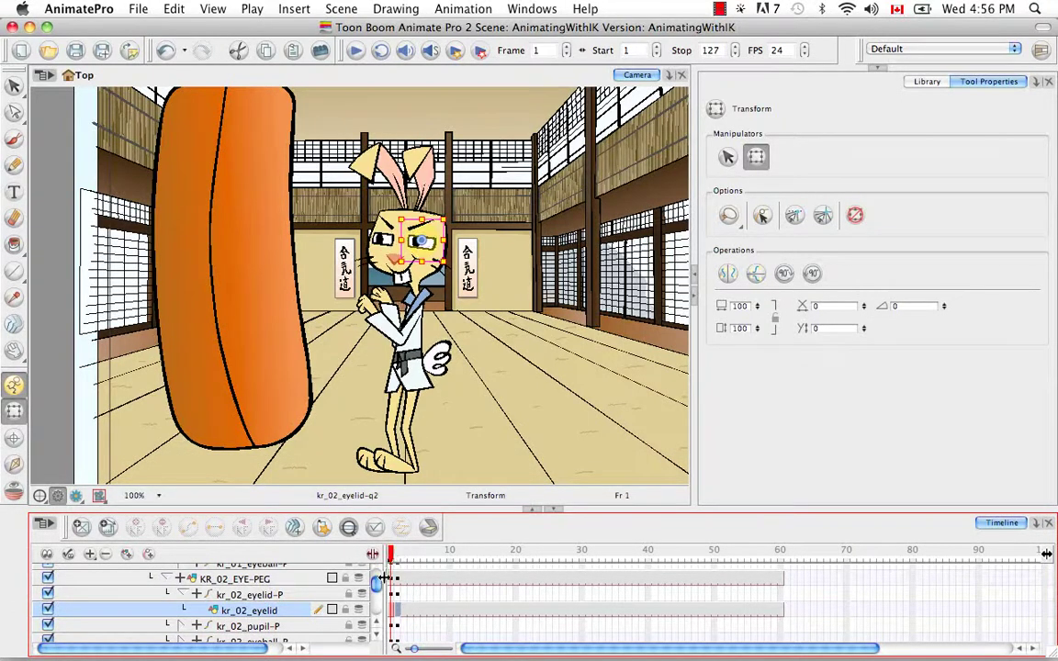
# Rotate both of the rabbit's ears slightly away from the punching bag at frame 1 with the Transform tool
pyautogui.click(386, 151)
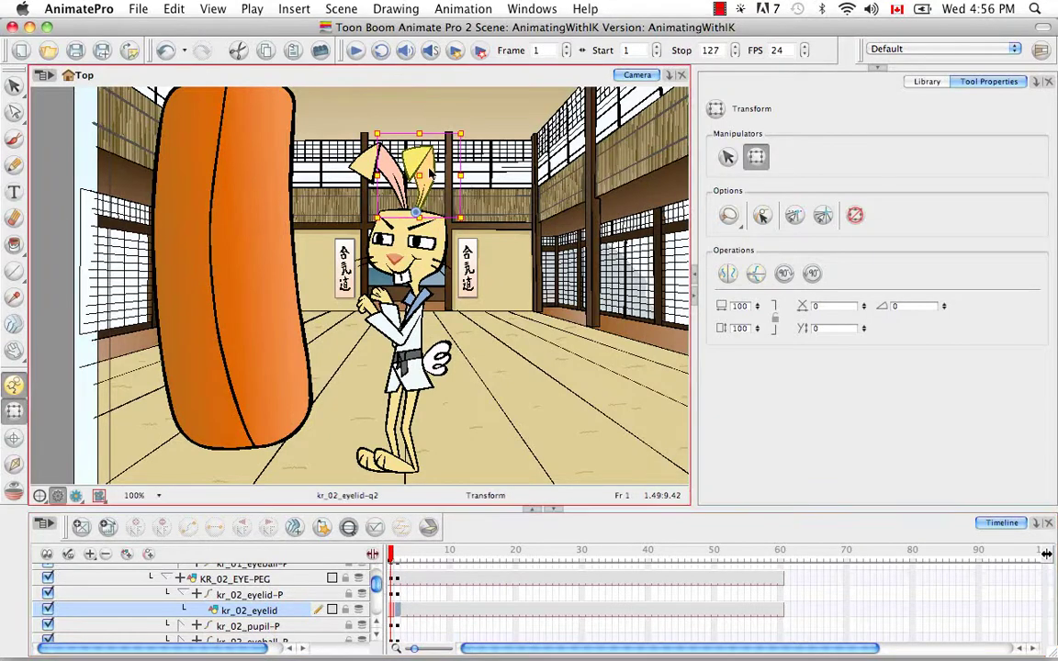
pyautogui.moveTo(471, 130); pyautogui.dragTo(429, 135)
pyautogui.click(366, 163)
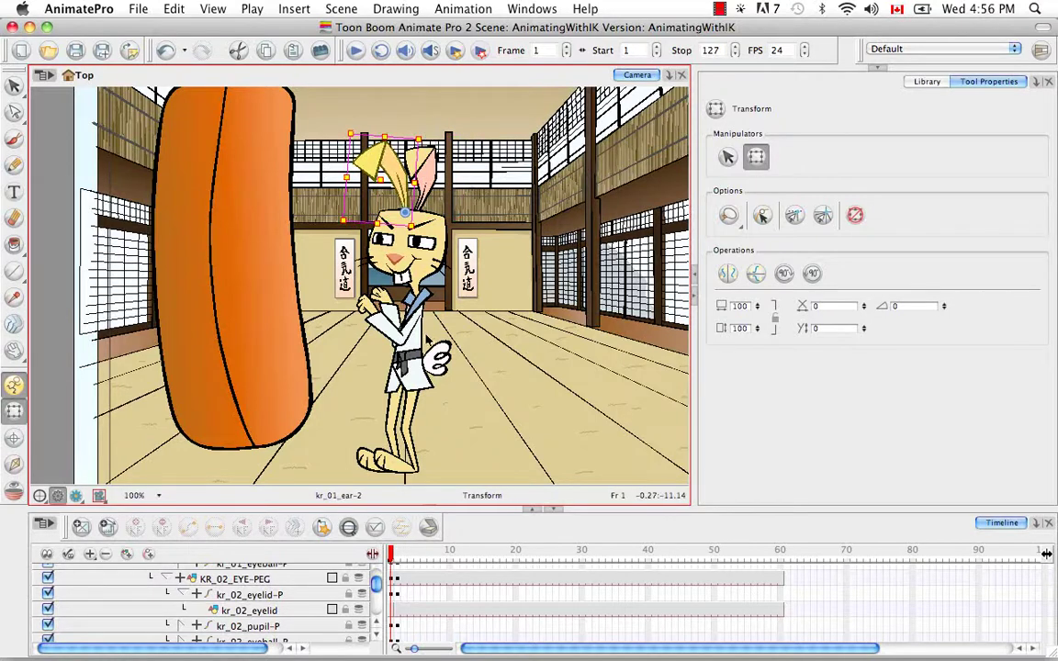
# Nudge the rabbit's kr_01_ear slightly downward at frame 1 and compare the pose with frame 2
pyautogui.moveTo(395, 173); pyautogui.dragTo(395, 177)
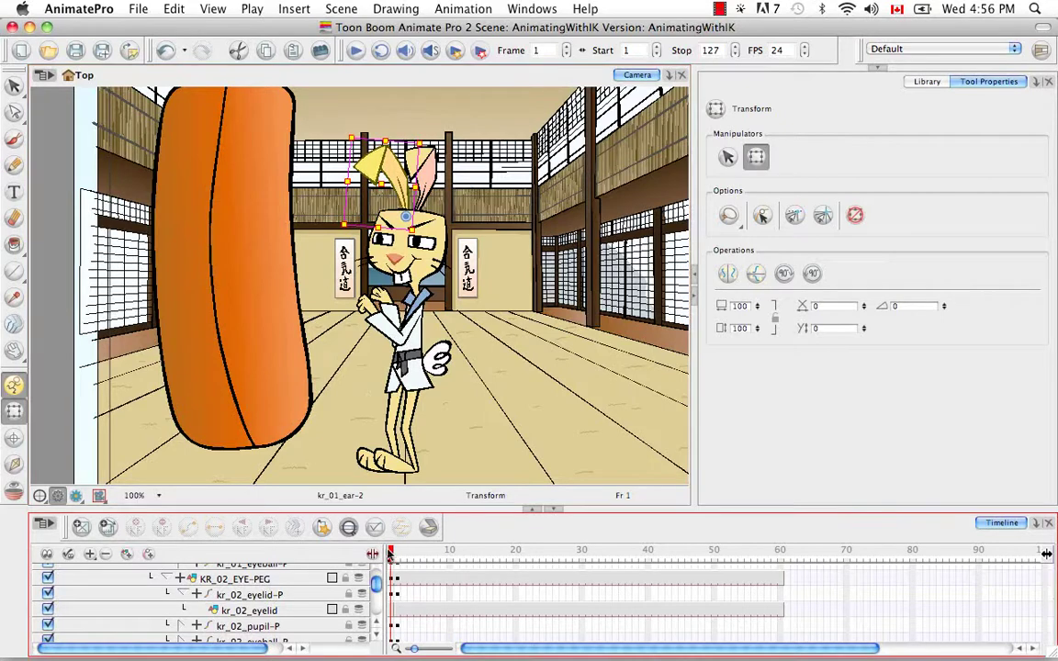
pyautogui.click(401, 551)
pyautogui.moveTo(401, 554); pyautogui.dragTo(397, 550)
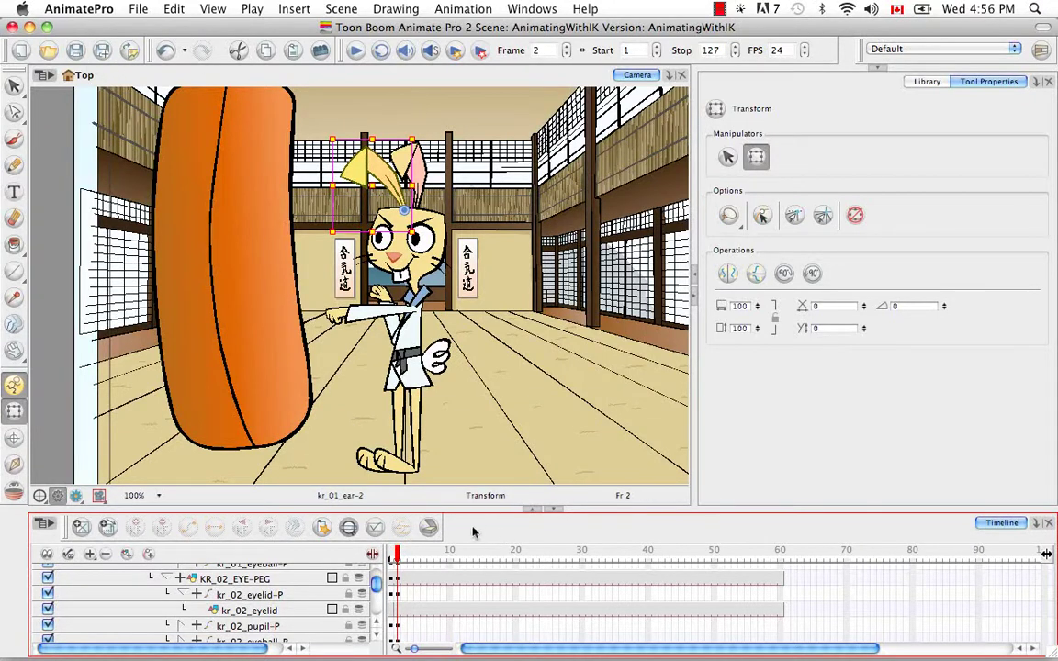
# Collapse the MASTER-PEG hierarchy and add a MASTER-PEG keyframe at frame 3
pyautogui.moveTo(393, 558); pyautogui.dragTo(404, 557)
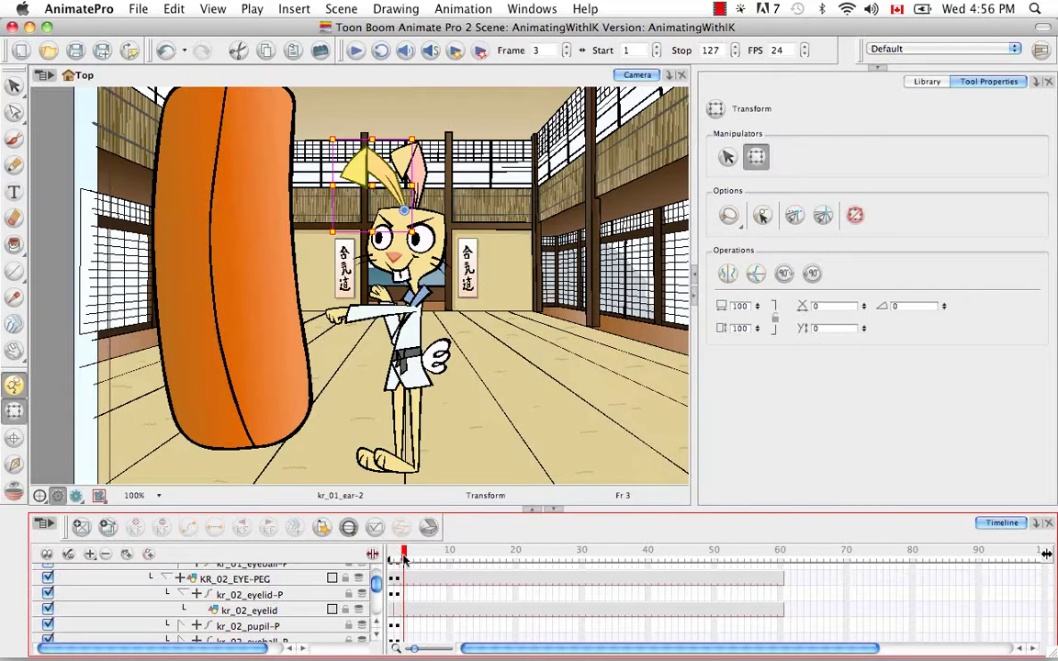
pyautogui.scroll(5, 348, 592)
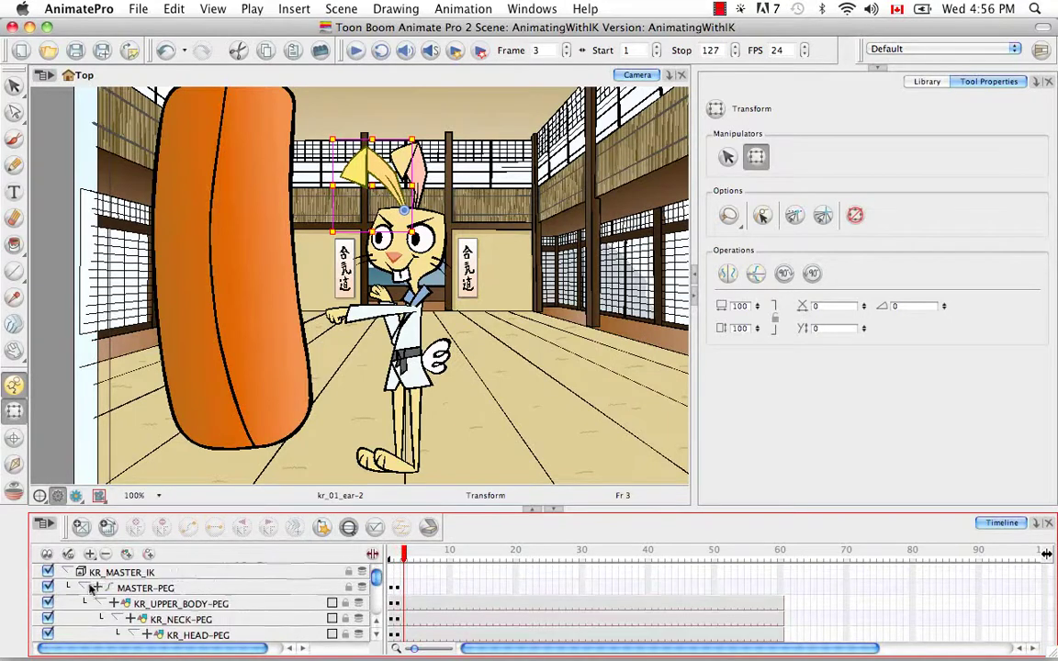
pyautogui.click(93, 587)
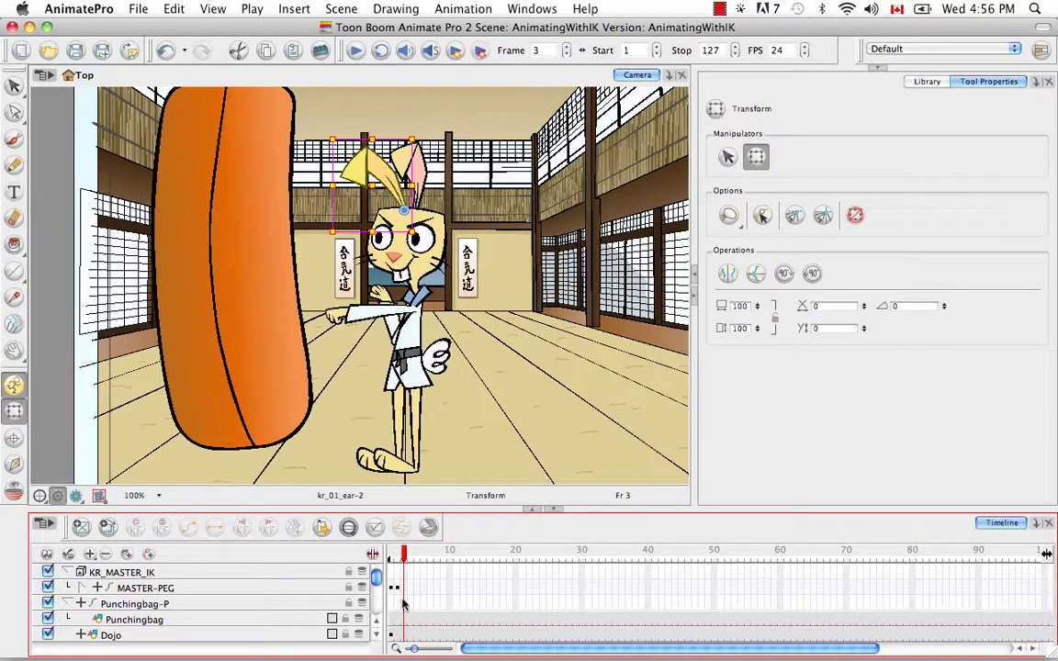
pyautogui.click(230, 588)
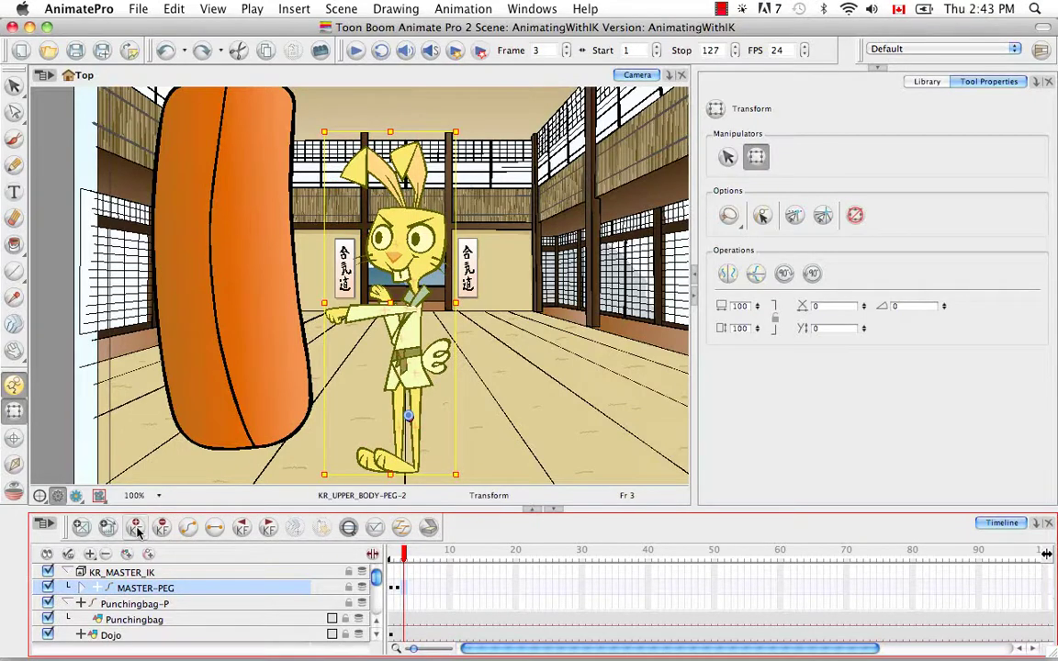
pyautogui.click(136, 528)
# Move the rabbit's body down and away from the punching bag with Inverse Kinematics at frame 3, bending the knees over the pinned feet
pyautogui.click(14, 464)
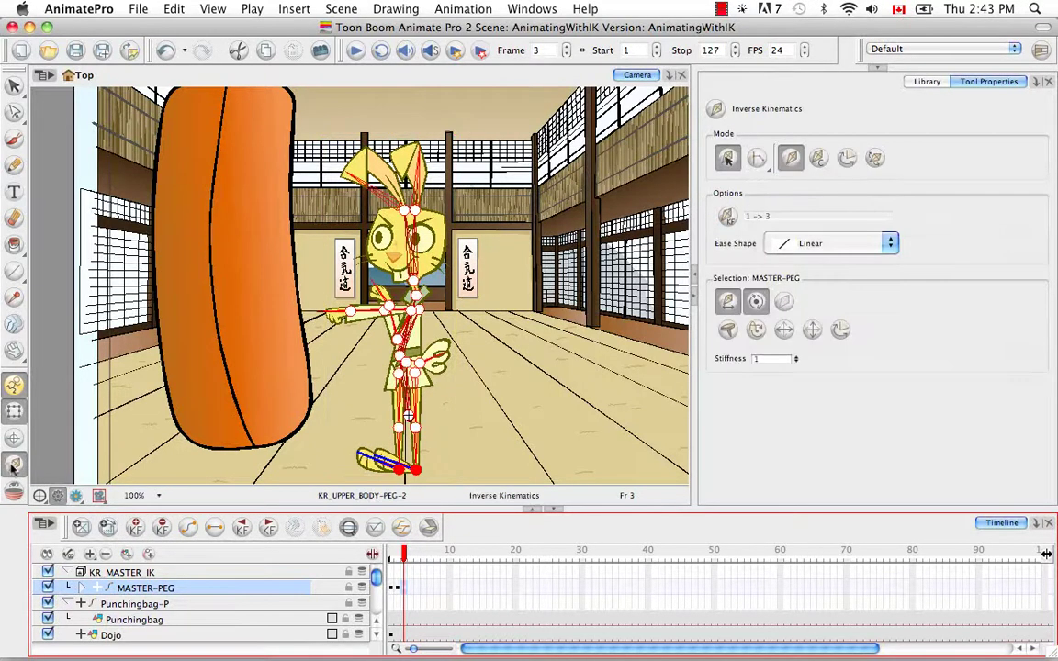
pyautogui.click(415, 416)
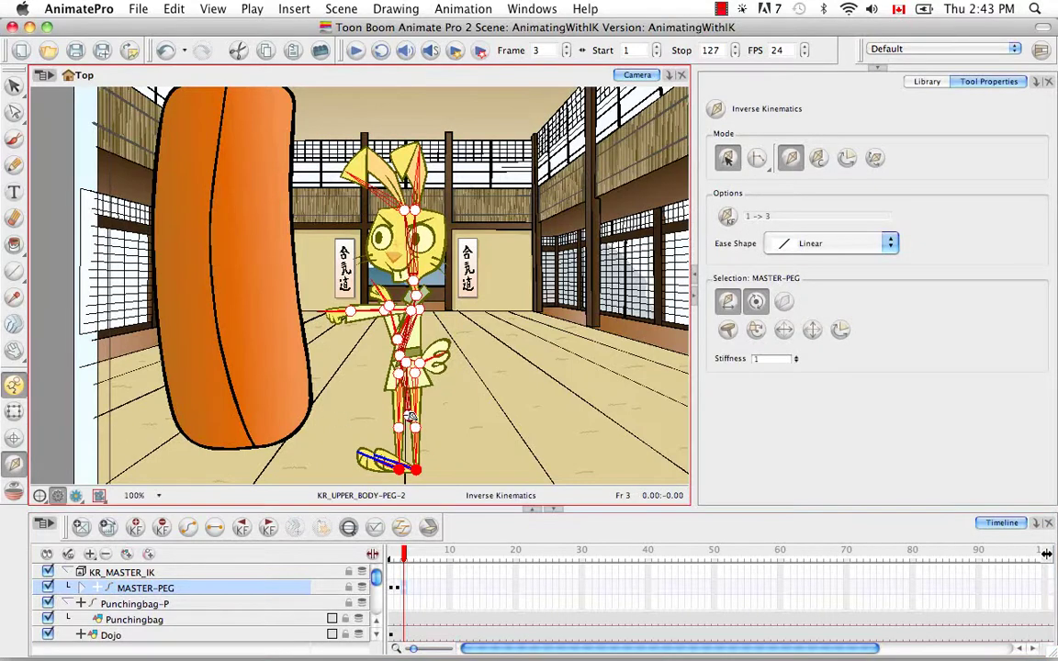
pyautogui.moveTo(418, 414); pyautogui.dragTo(429, 439)
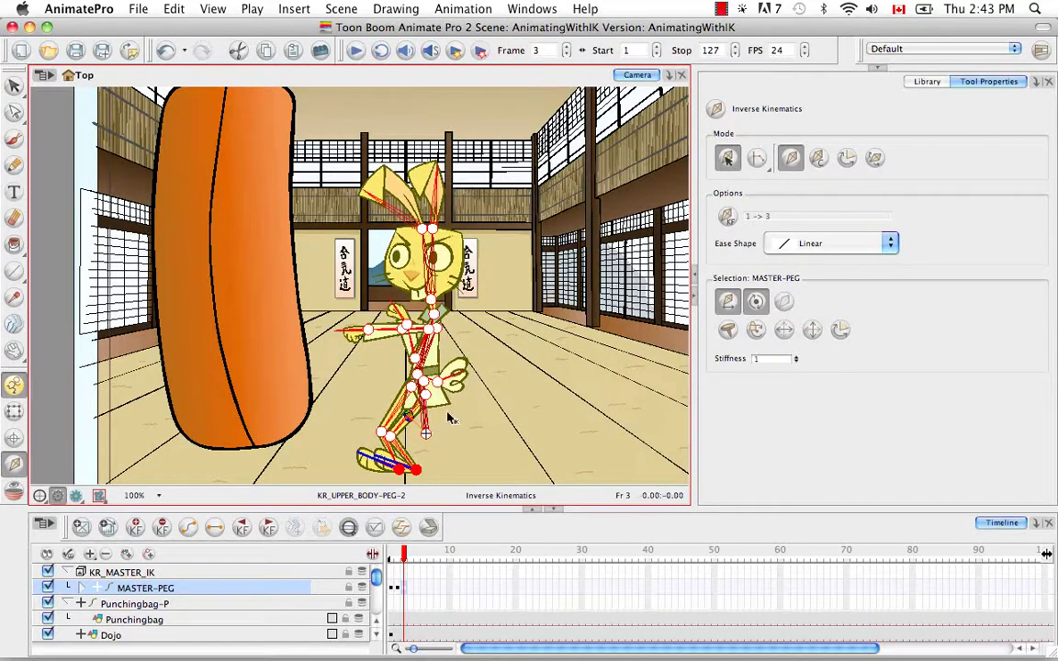
# Set the Inverse Kinematics tool to All chain mode and bend the rabbit's torso, head and ears far backward from the punching bag
pyautogui.click(759, 159)
pyautogui.click(758, 233)
pyautogui.moveTo(439, 227); pyautogui.dragTo(571, 330)
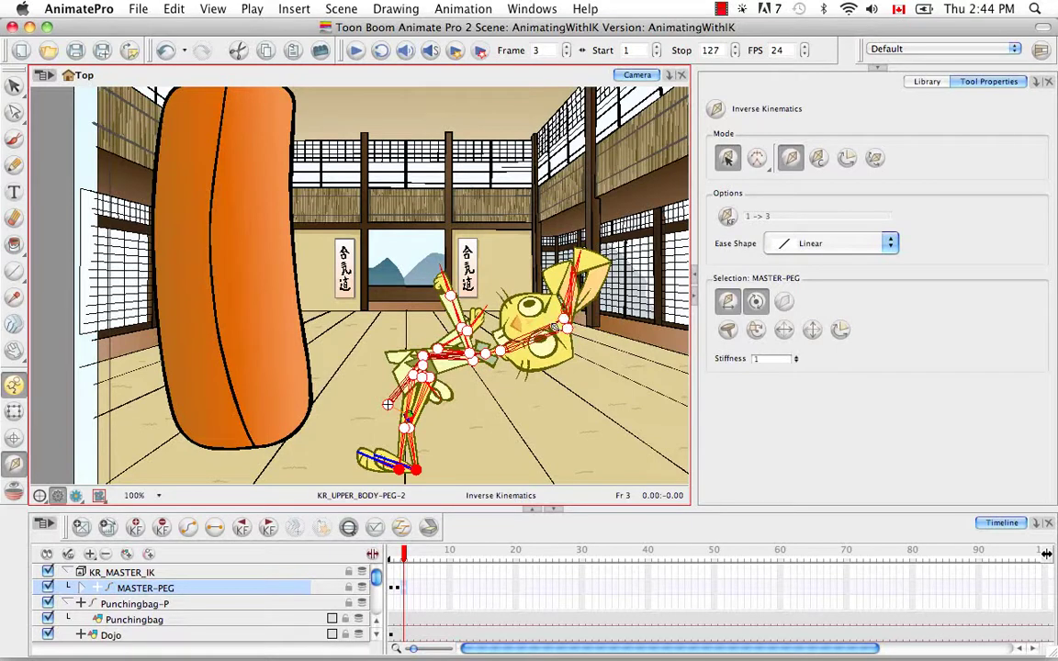
pyautogui.moveTo(495, 354); pyautogui.dragTo(598, 395)
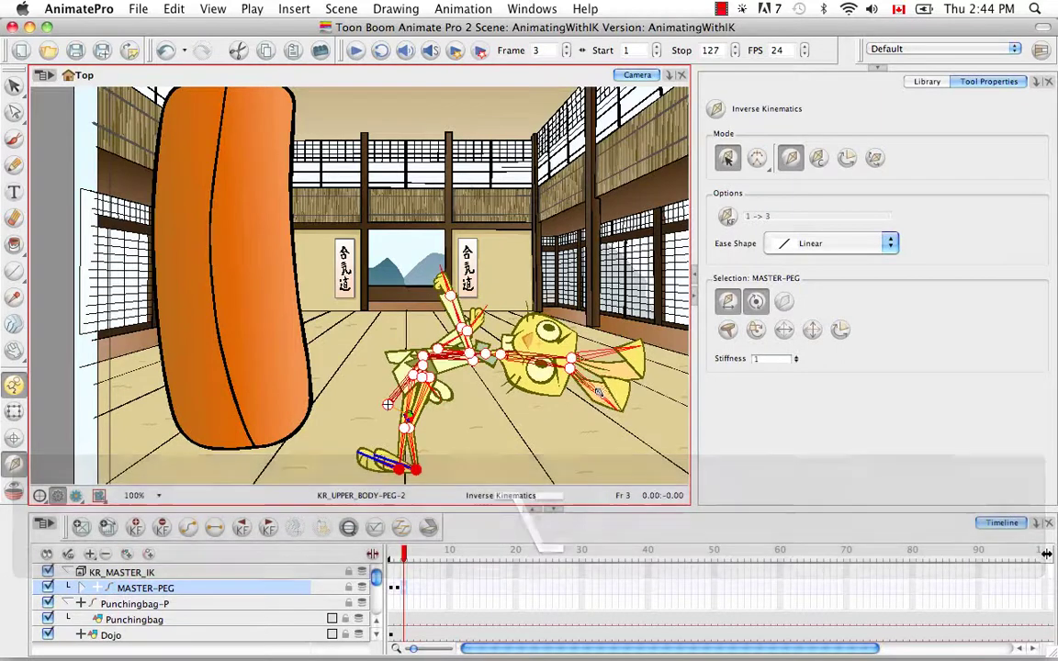
# Switch to Direct chain mode, lower the rabbit's hips at frame 3, and adjust the punching arm and ears to refine the backward bend
pyautogui.click(758, 160)
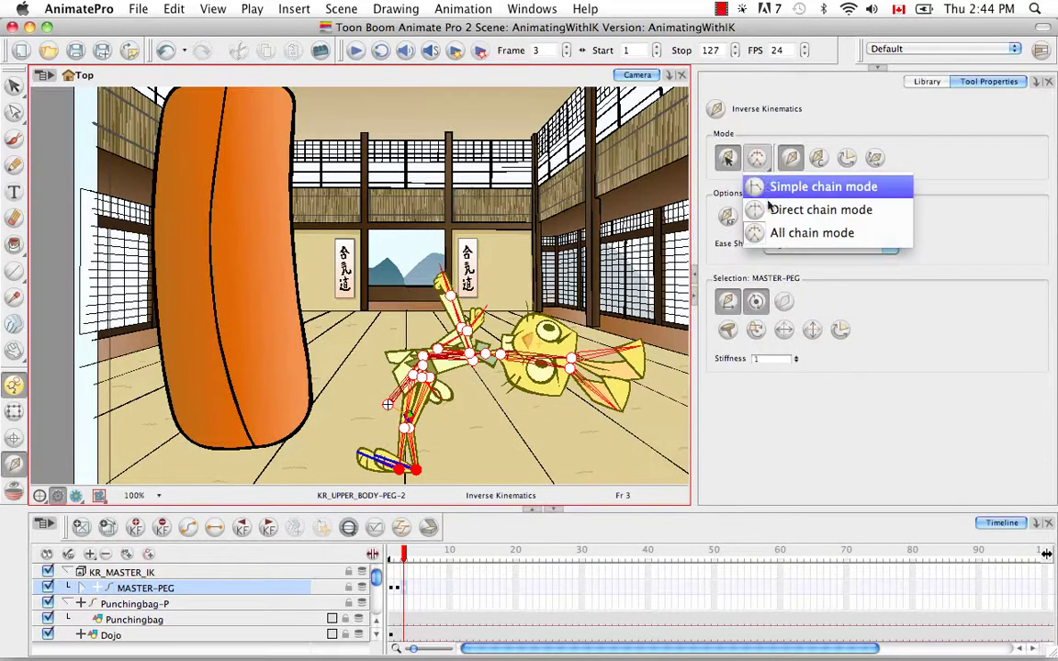
pyautogui.click(779, 209)
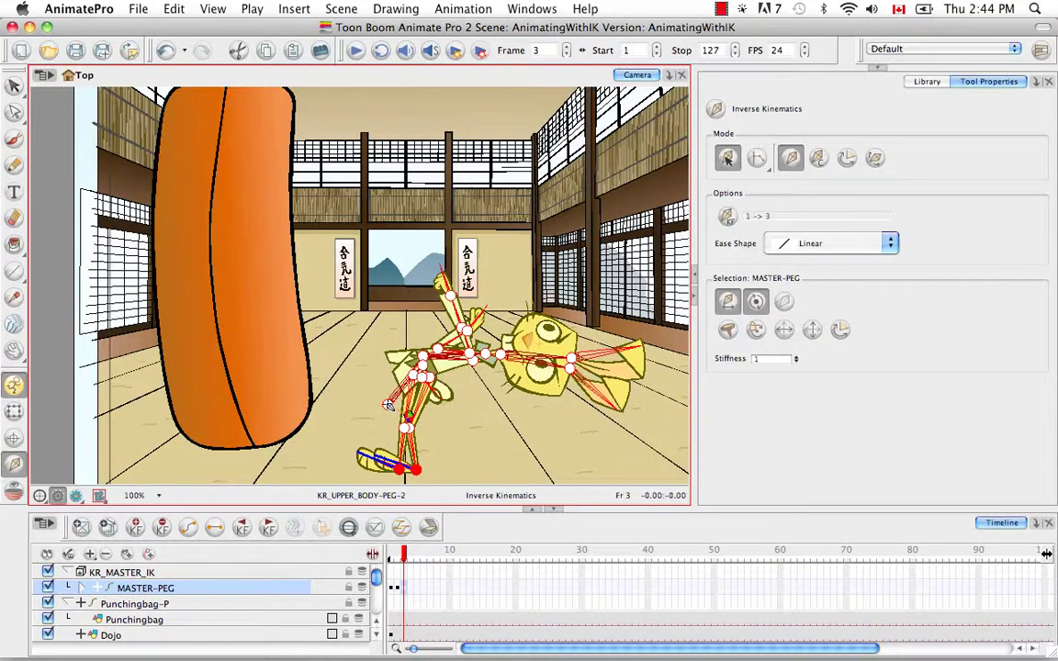
pyautogui.moveTo(389, 405); pyautogui.dragTo(390, 417)
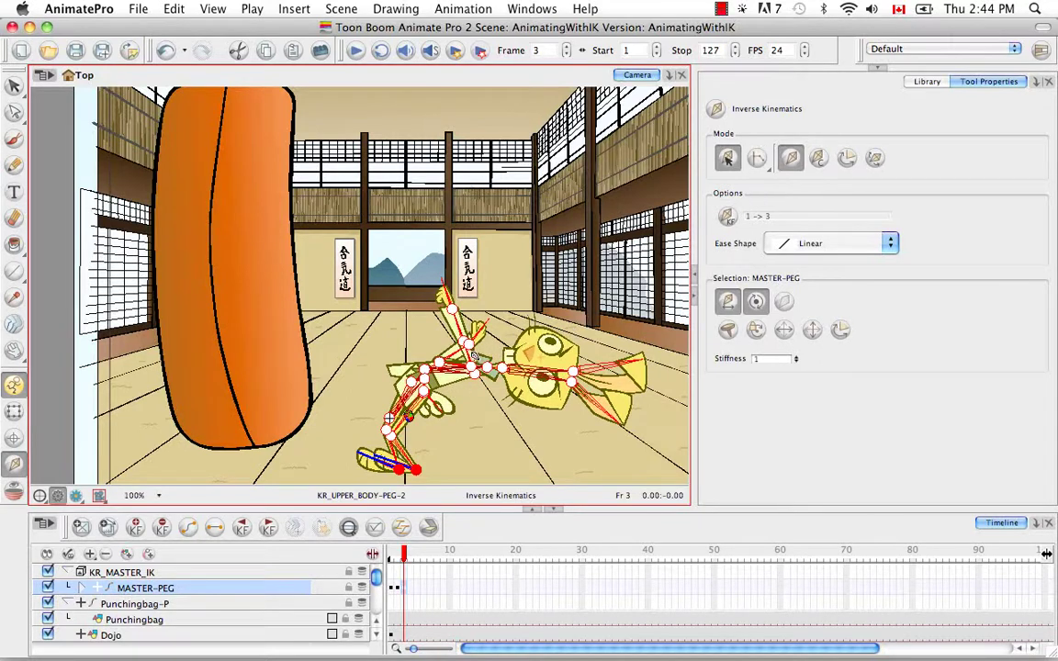
pyautogui.moveTo(471, 355); pyautogui.dragTo(530, 381)
pyautogui.moveTo(605, 380); pyautogui.dragTo(606, 387)
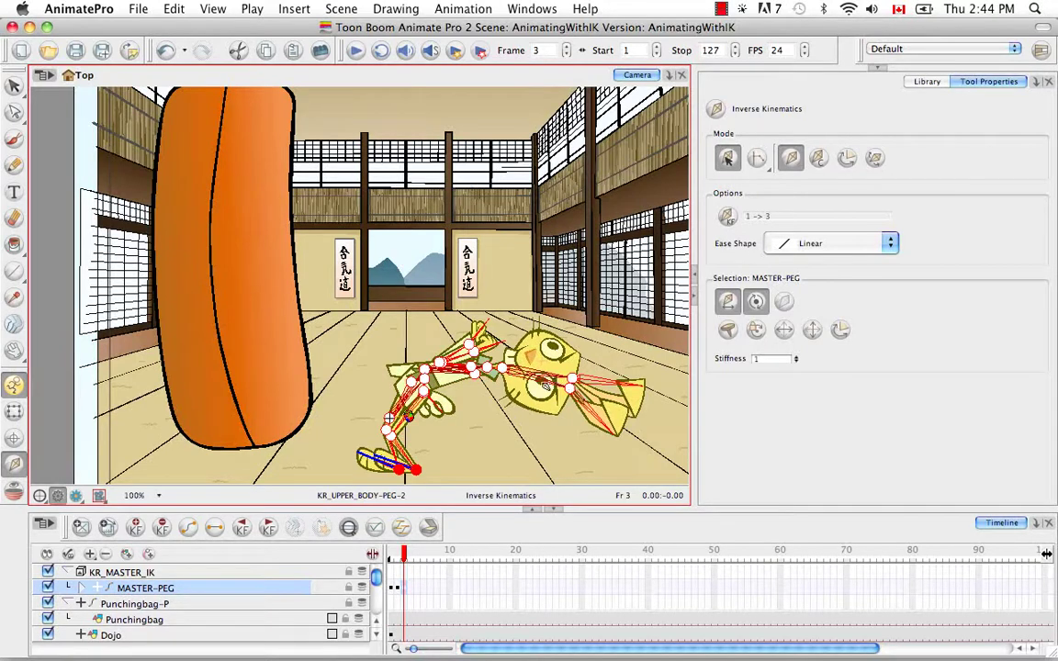
# Swap both of the rabbit's eyebrows, kr_01_eyebrow and kr_02_eyebrow, to their q4 drawings at frame 3
pyautogui.click(14, 410)
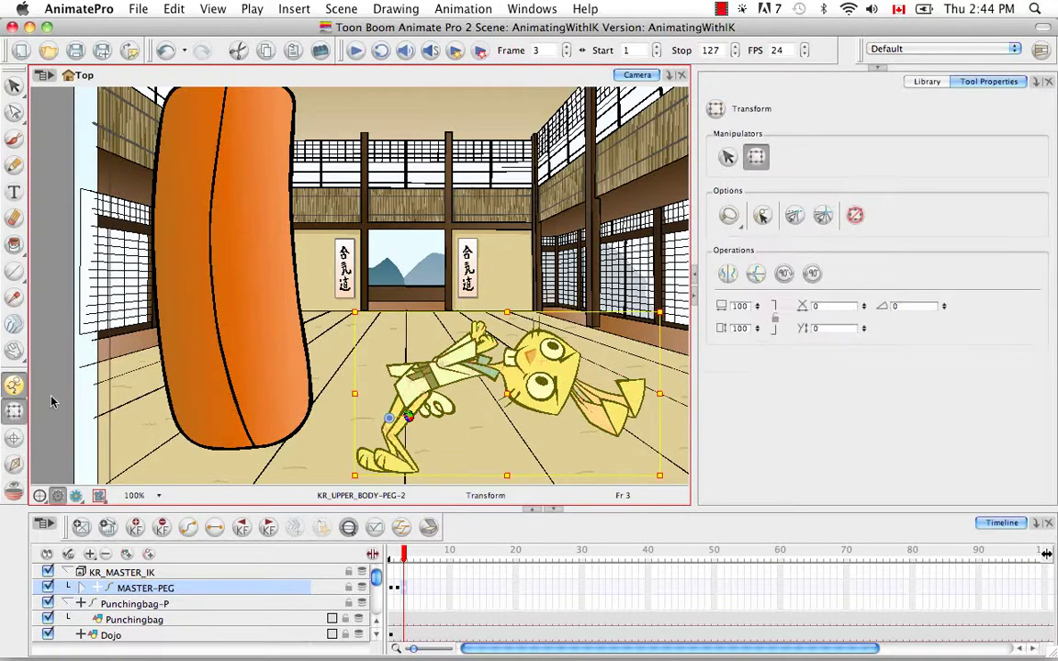
pyautogui.click(568, 358)
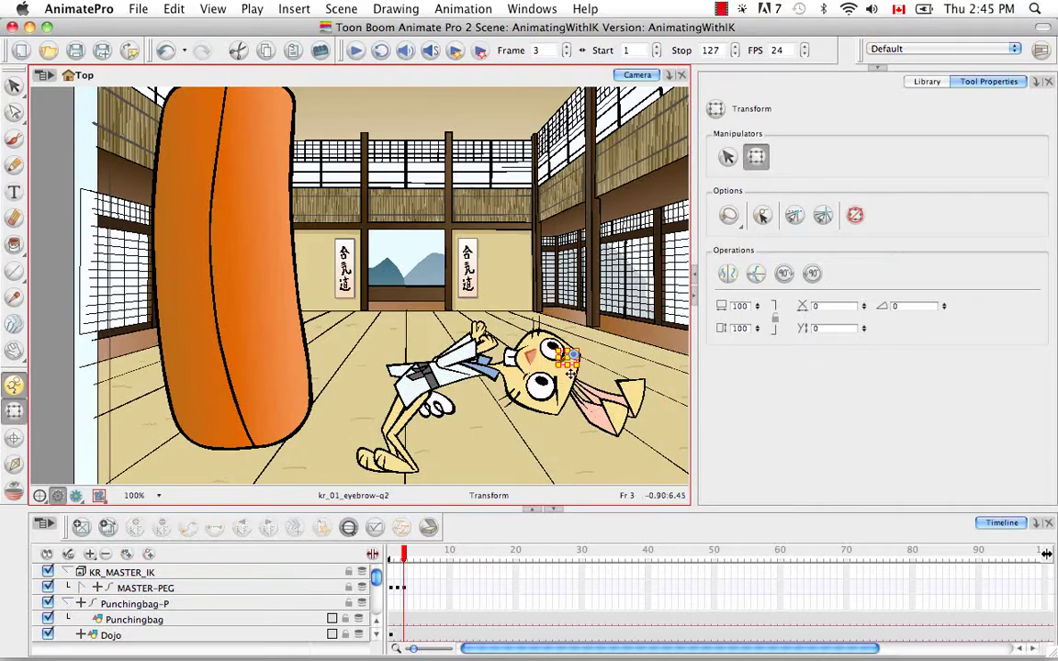
pyautogui.press(']')
pyautogui.press(']')
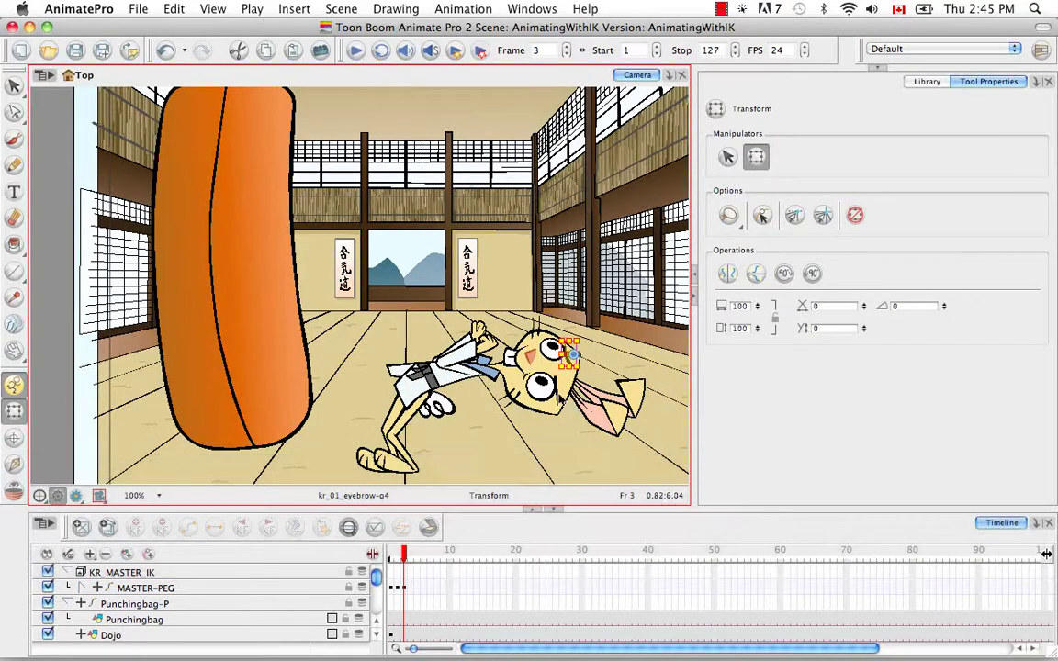
pyautogui.click(559, 393)
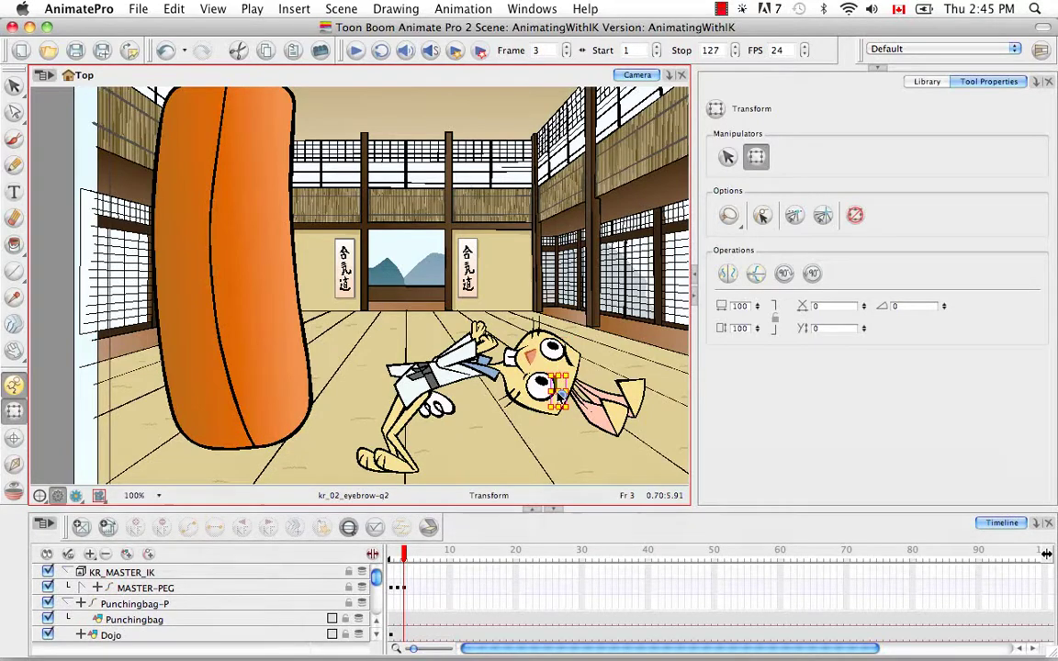
pyautogui.press(']')
pyautogui.press(']')
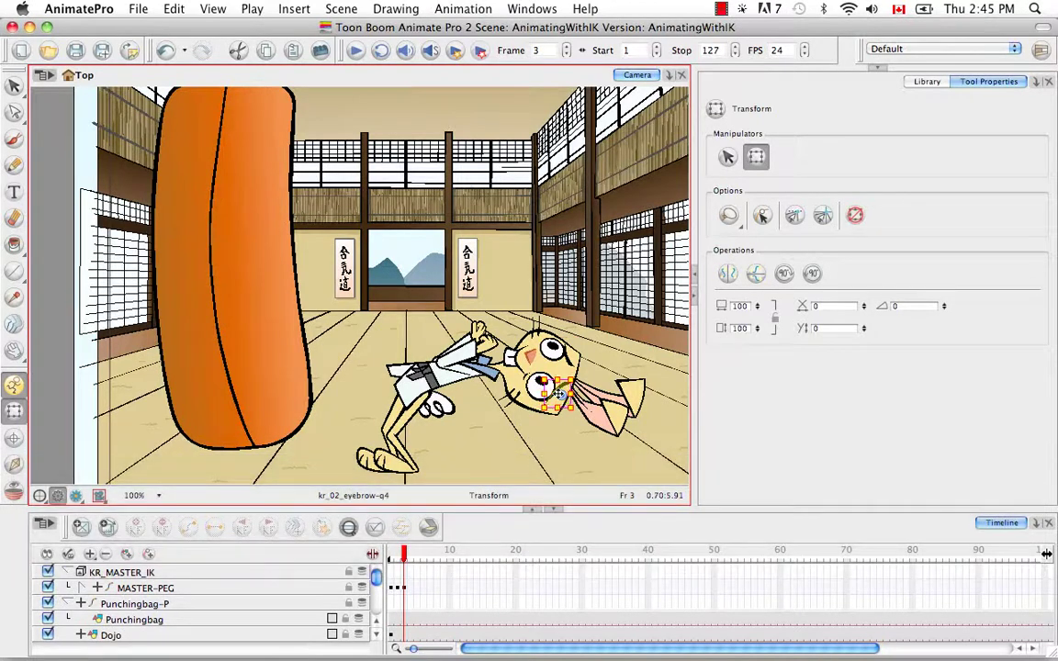
# Swap kr_mouth to the q6 drawing at frame 3 and compare the poses at frames 2 and 3
pyautogui.click(513, 357)
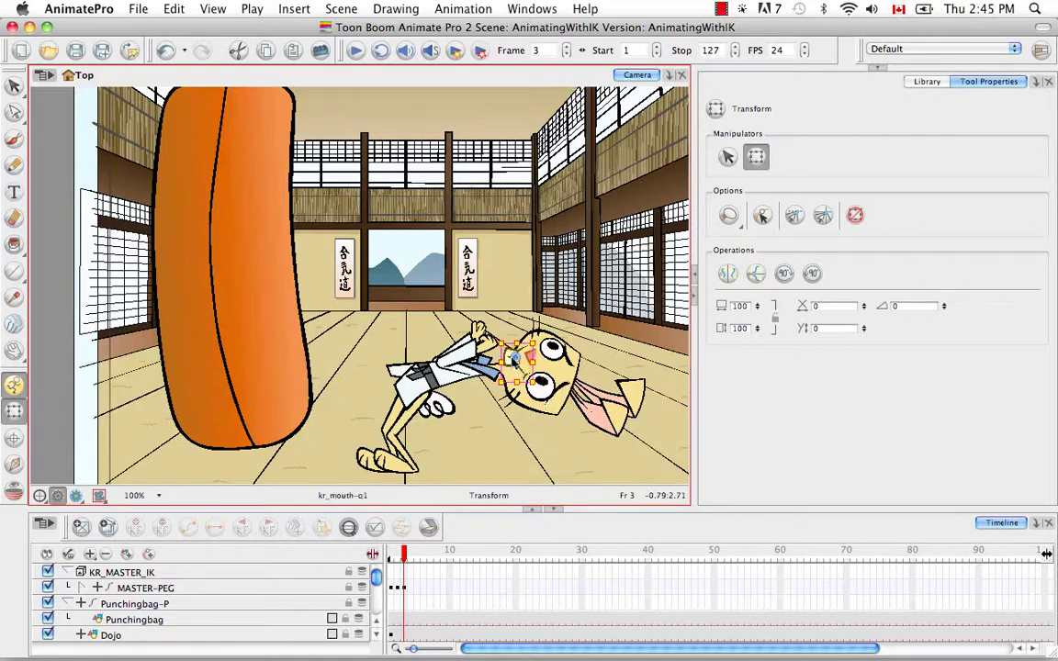
pyautogui.press(']')
pyautogui.press(']')
pyautogui.press(']')
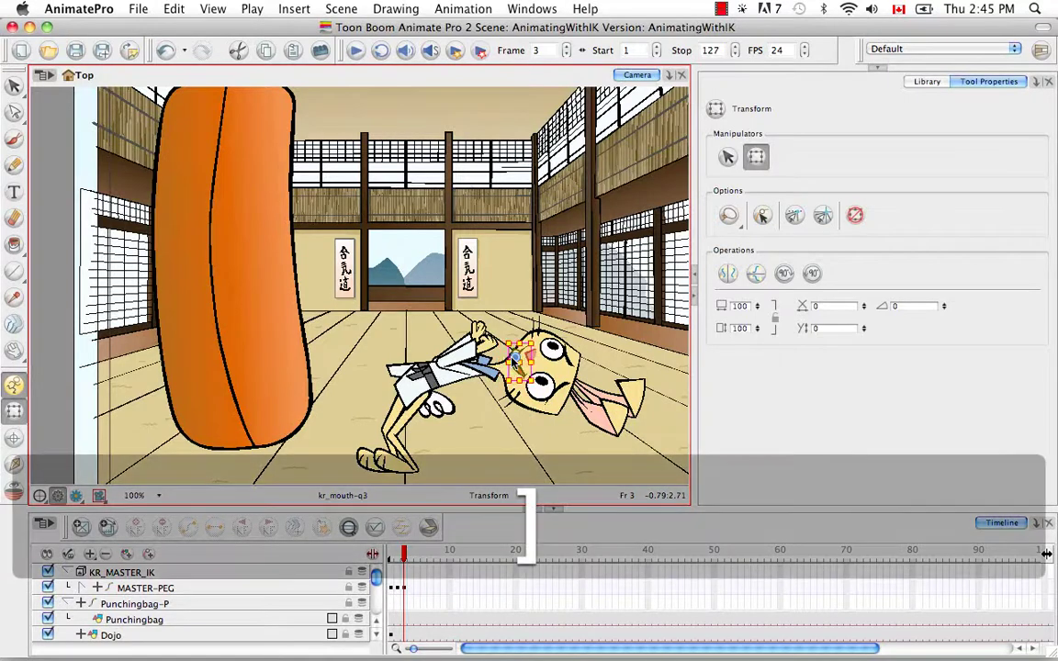
pyautogui.press(']')
pyautogui.press(']')
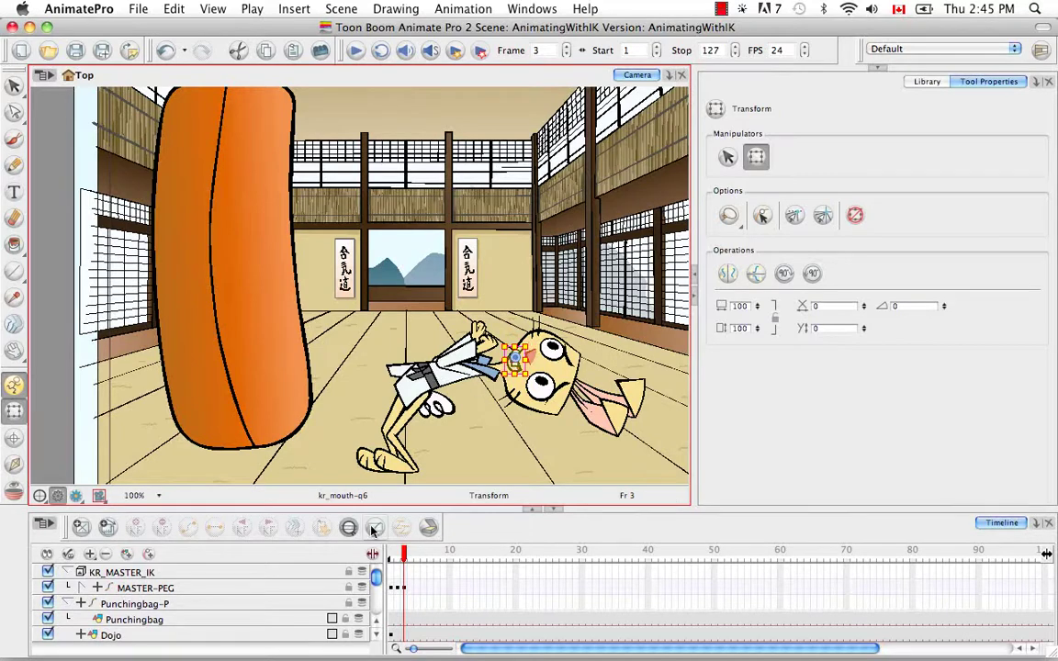
pyautogui.click(398, 553)
pyautogui.click(404, 554)
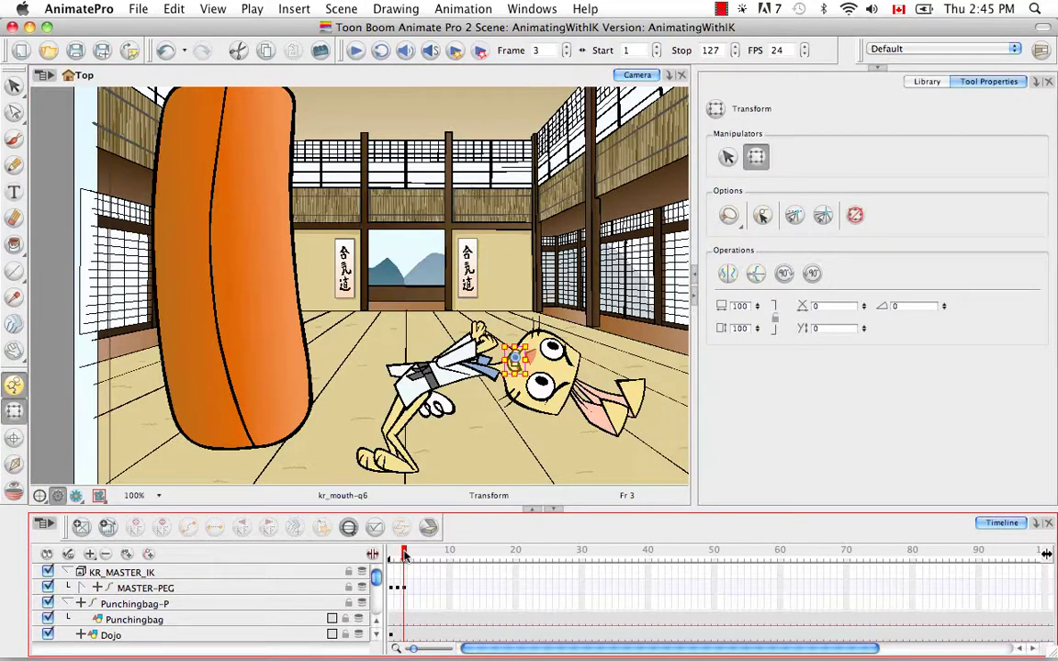
pyautogui.click(399, 553)
pyautogui.click(403, 553)
pyautogui.click(398, 554)
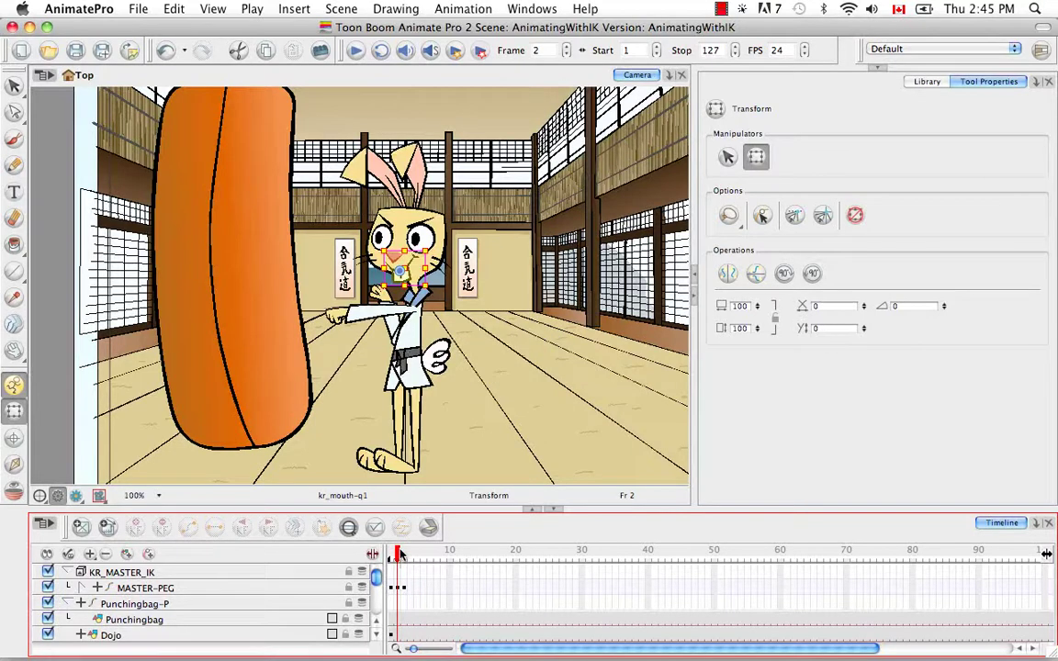
pyautogui.click(403, 554)
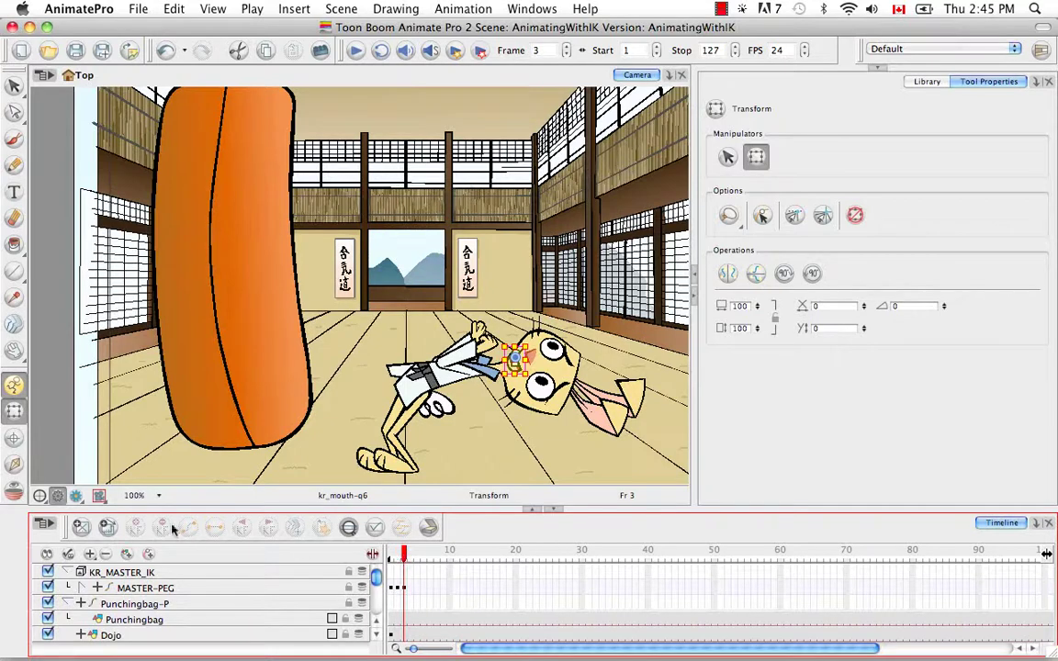
# Rotate the rabbit's upper ear upward, away from the other ear, with Inverse Kinematics at frame 3 and compare with frame 2
pyautogui.click(14, 464)
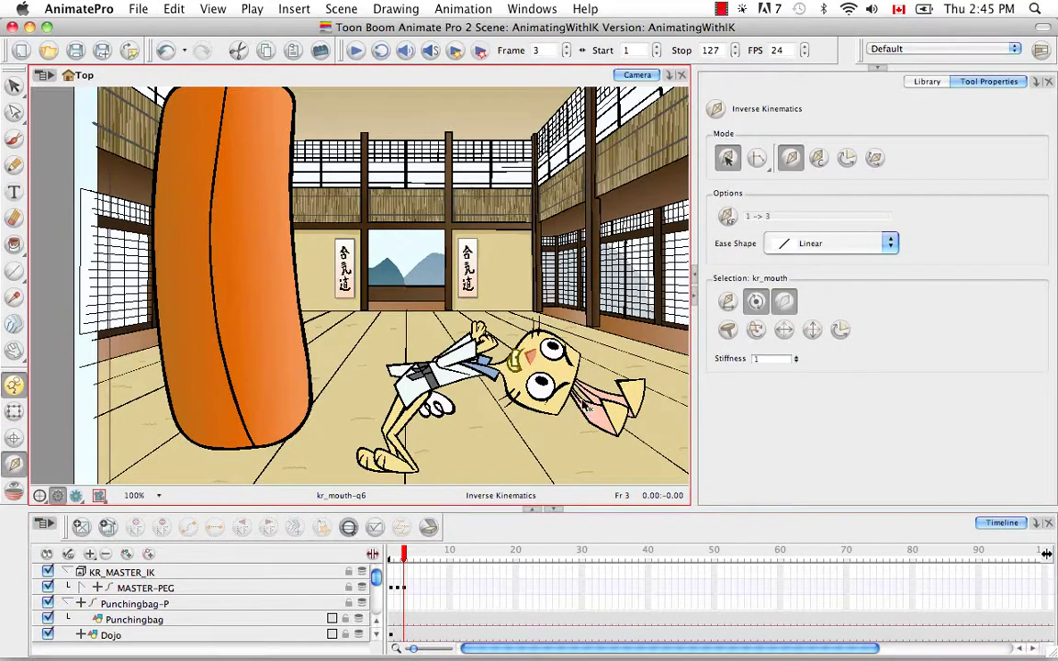
pyautogui.click(260, 588)
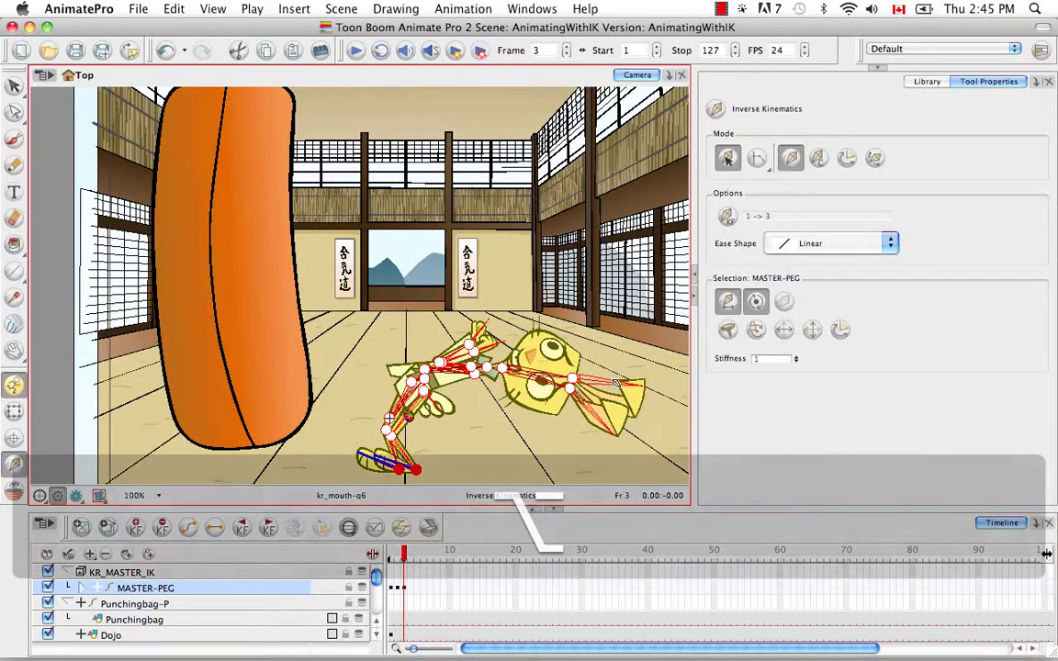
pyautogui.moveTo(617, 384)
pyautogui.mouseDown()
pyautogui.moveTo(612, 370)
pyautogui.moveTo(613, 404)
pyautogui.mouseUp()
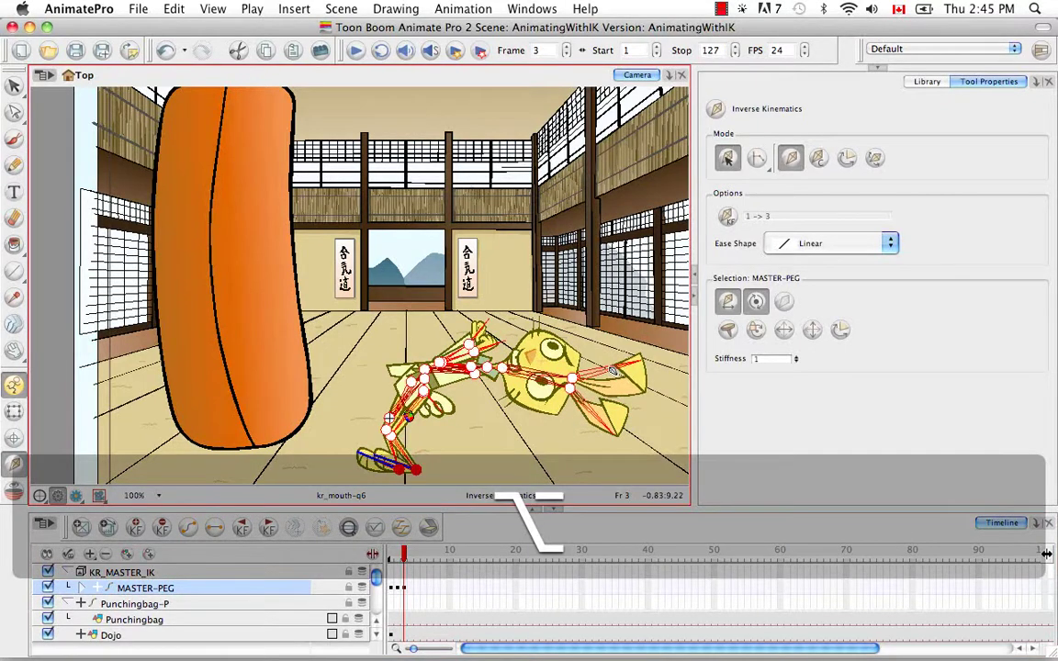
pyautogui.click(397, 552)
pyautogui.click(403, 553)
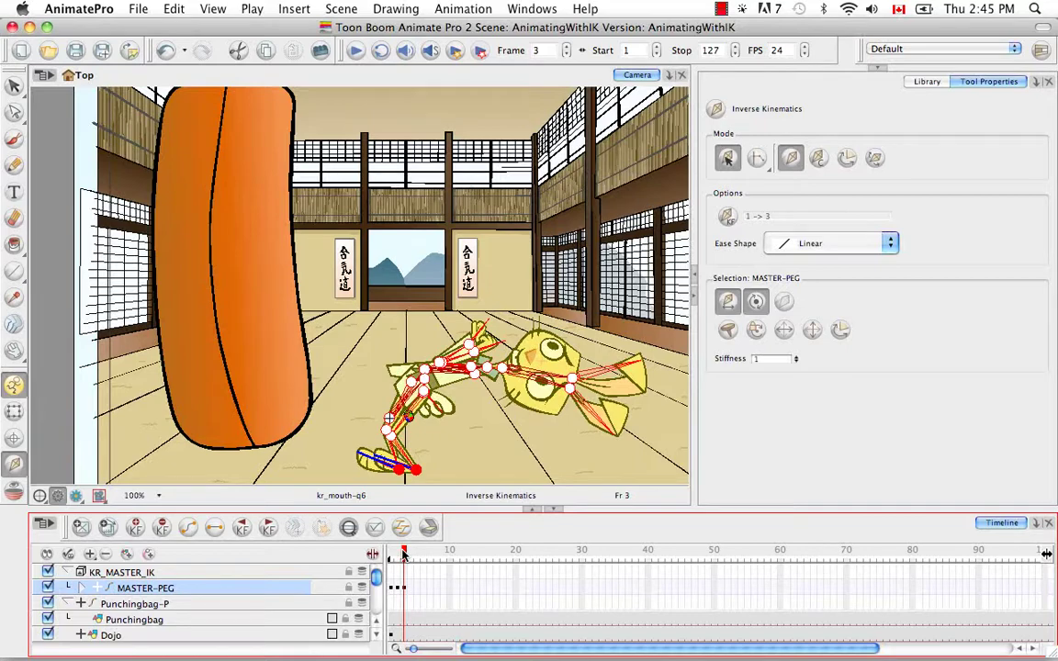
# Copy the MASTER-PEG pose from frame 2 and paste it at frame 4 with Paste Special
pyautogui.click(397, 590)
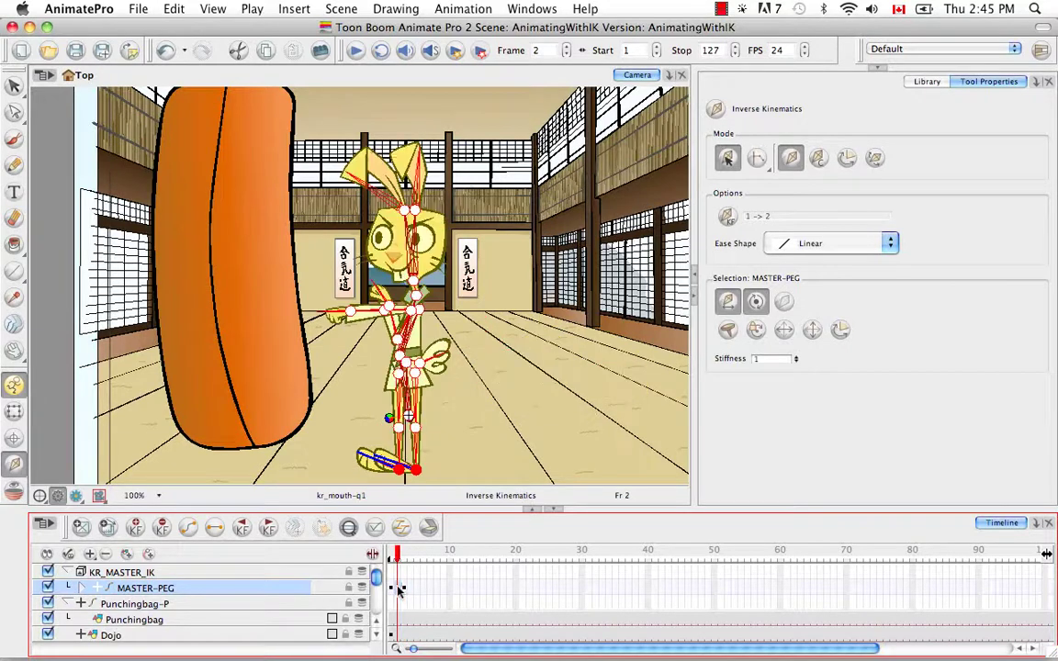
pyautogui.rightClick(397, 590)
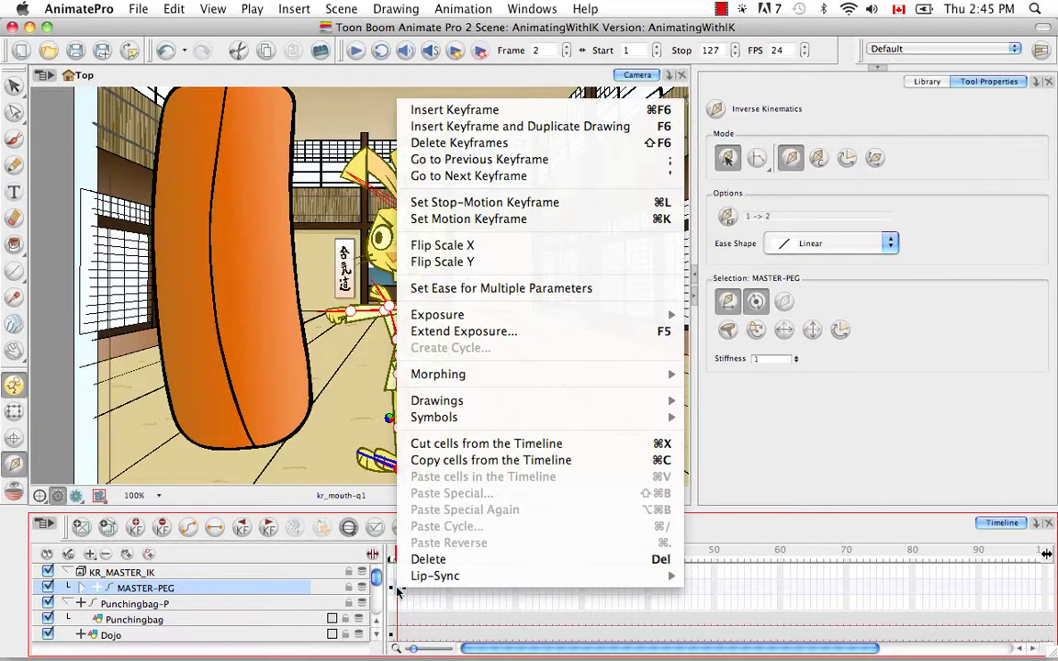
pyautogui.click(477, 460)
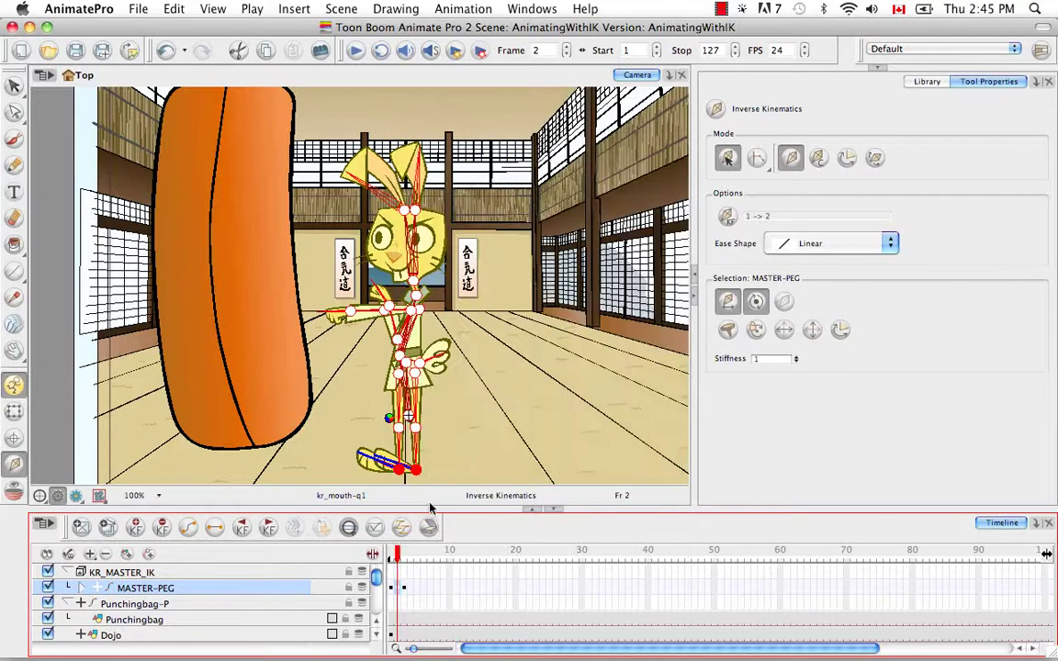
pyautogui.click(411, 591)
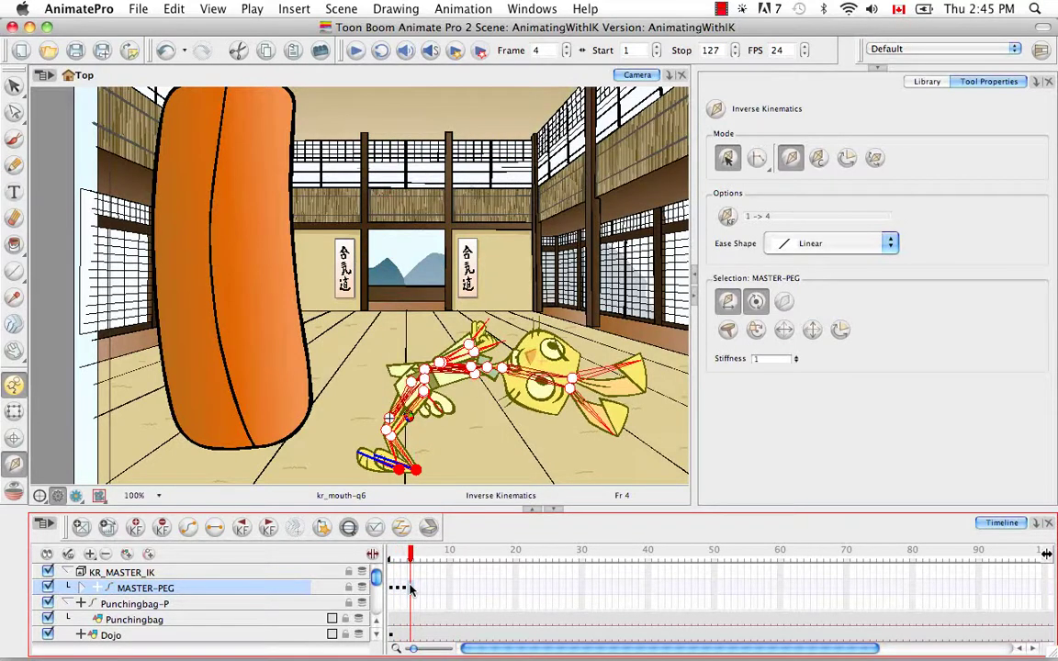
pyautogui.rightClick(410, 591)
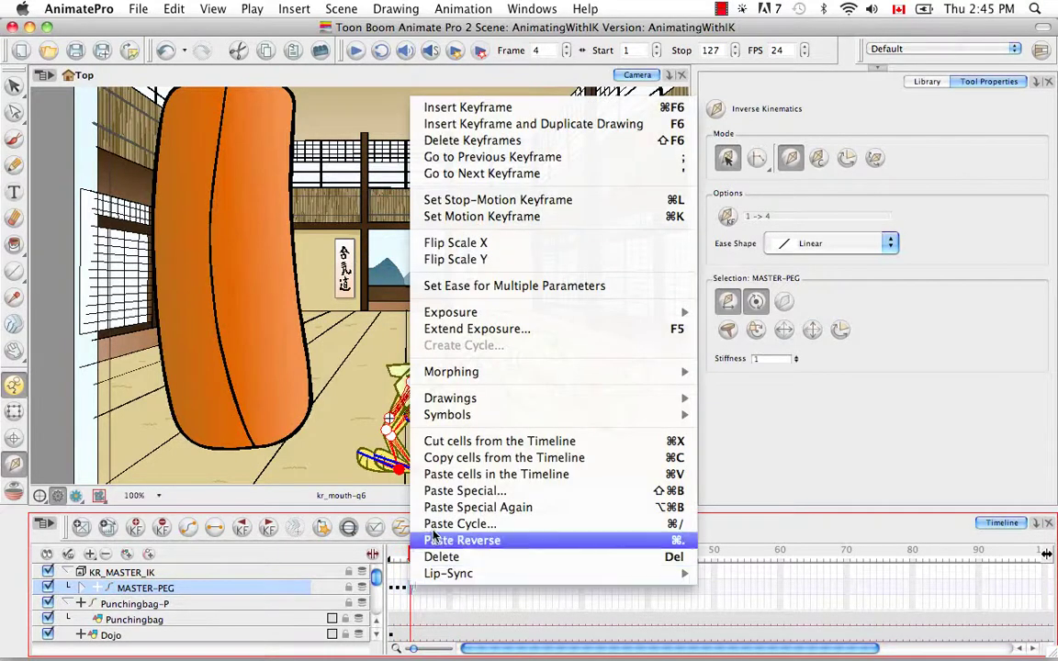
pyautogui.click(441, 491)
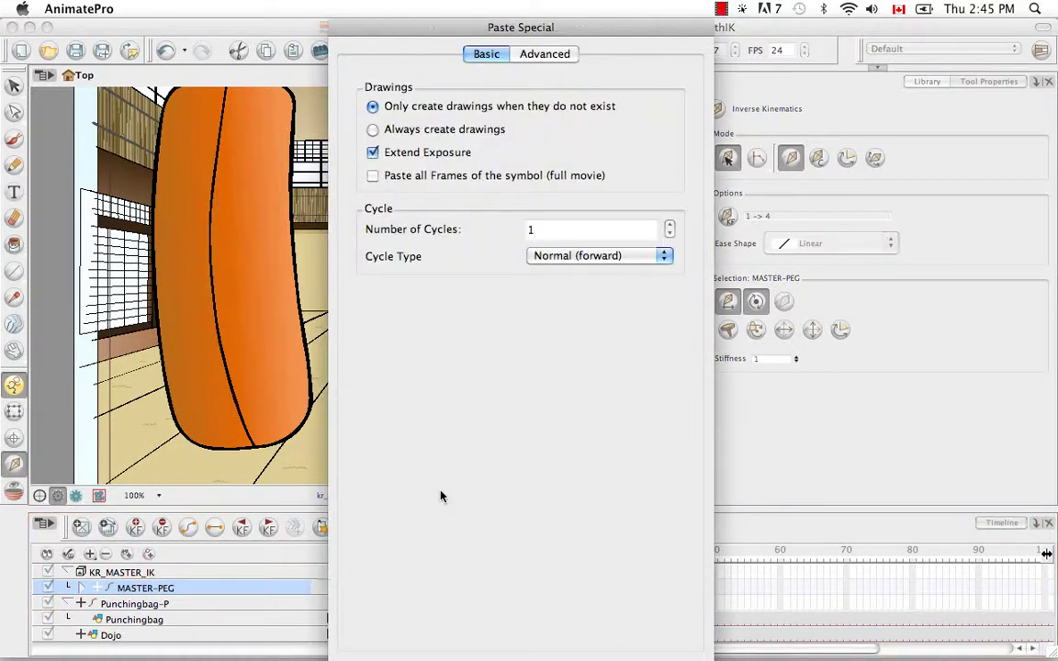
pyautogui.click(564, 55)
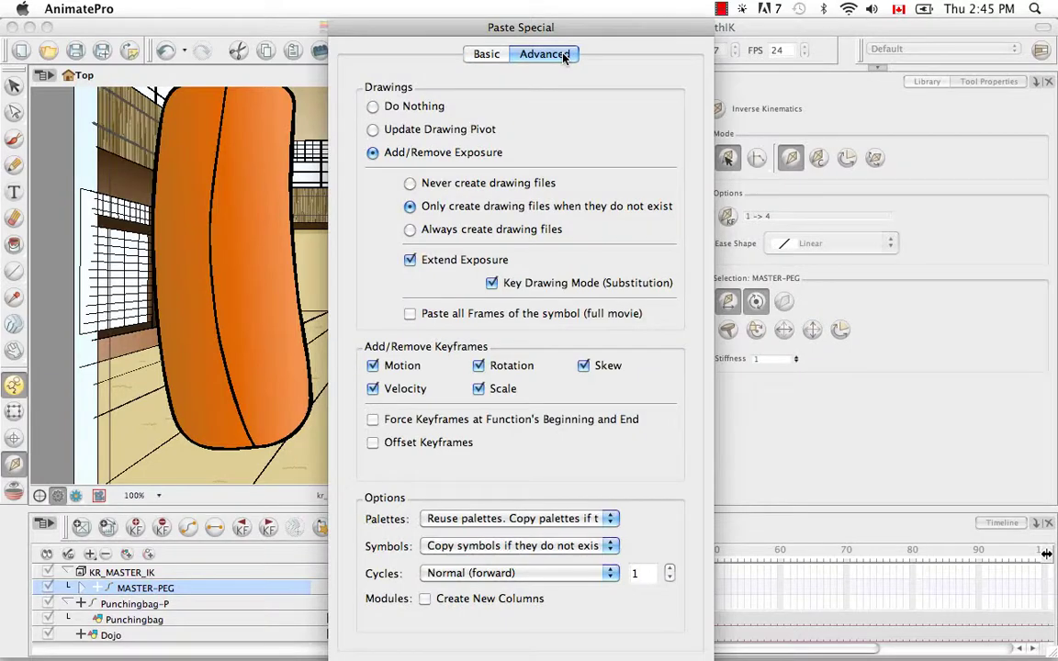
pyautogui.press('Return')
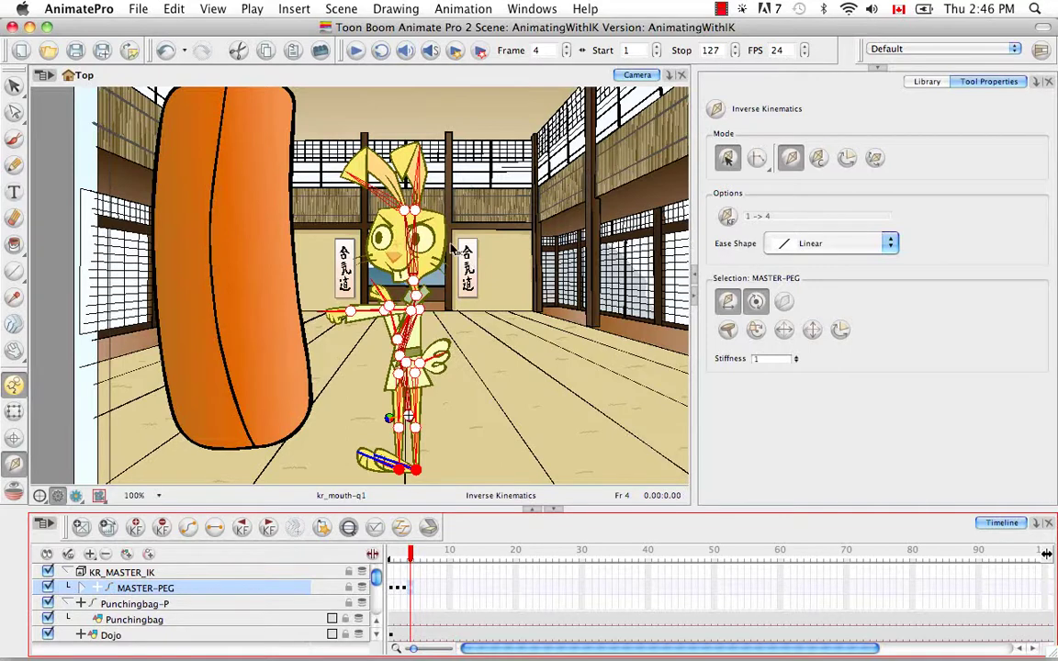
# Select the punching arm's parent KR_02_ARM-PEG at frame 4 and pull the extended arm back against the chest with Inverse Kinematics
pyautogui.click(366, 312)
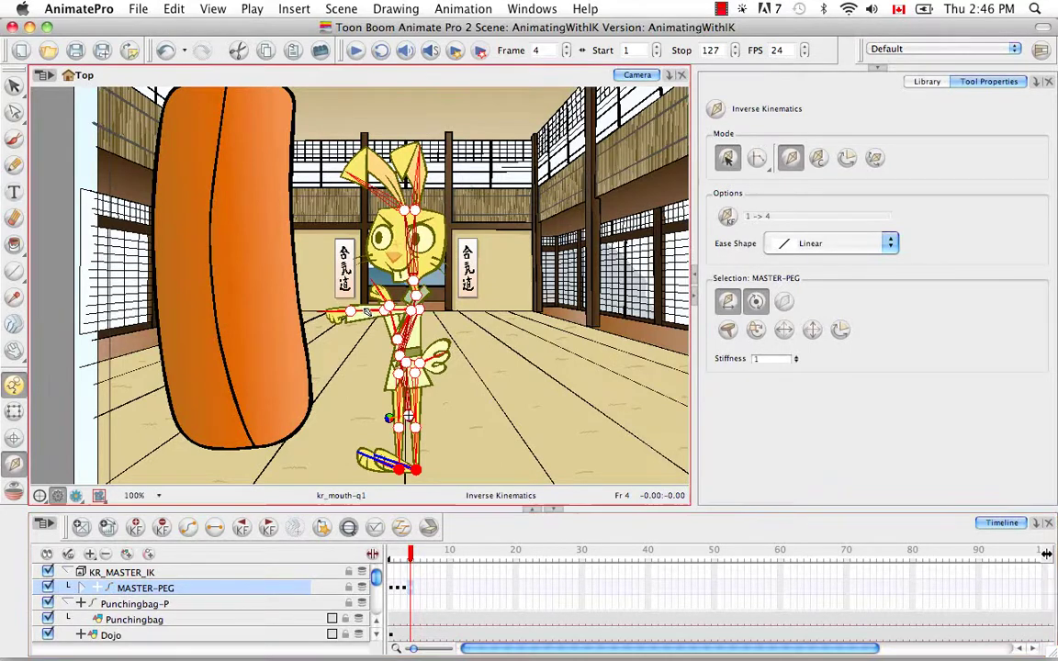
pyautogui.keyDown('super'); pyautogui.click(367, 312); pyautogui.keyUp('super')
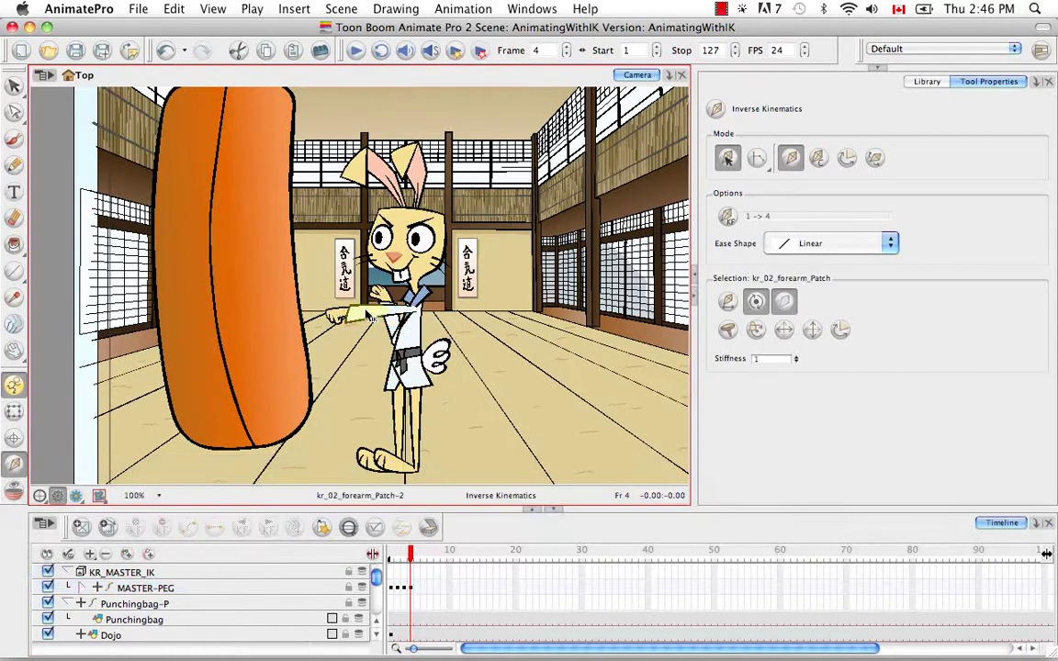
pyautogui.press('b')
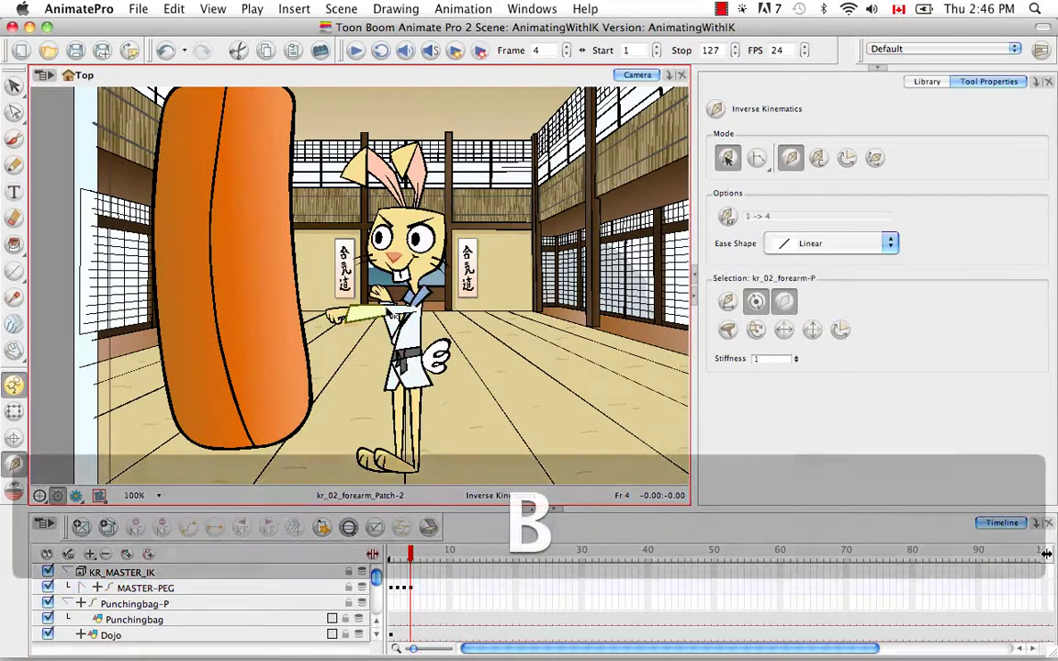
pyautogui.press('b')
pyautogui.press('b')
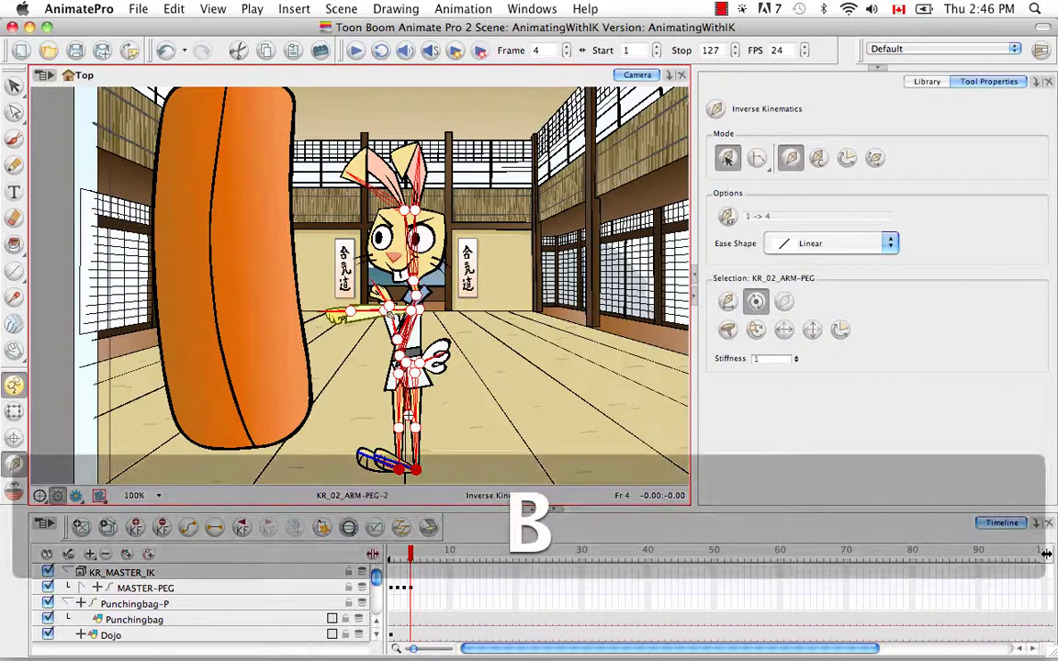
pyautogui.moveTo(343, 316); pyautogui.dragTo(412, 312)
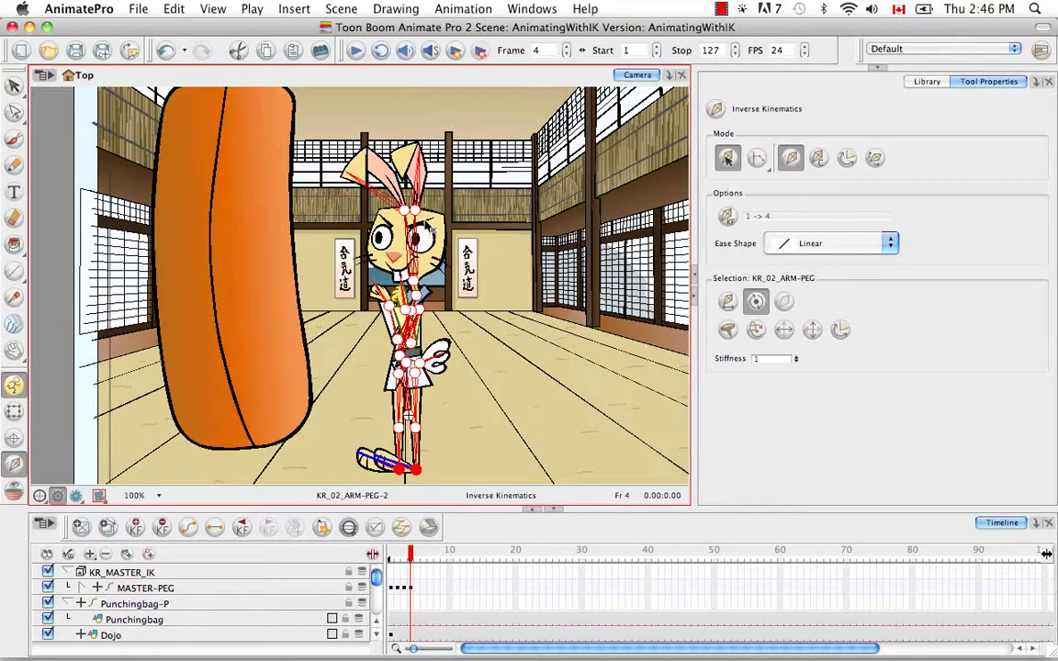
# Swap the drawings of both eyebrows at frame 4 with the Transform tool, setting kr_02_eyebrow to q1
pyautogui.click(14, 414)
pyautogui.click(425, 221)
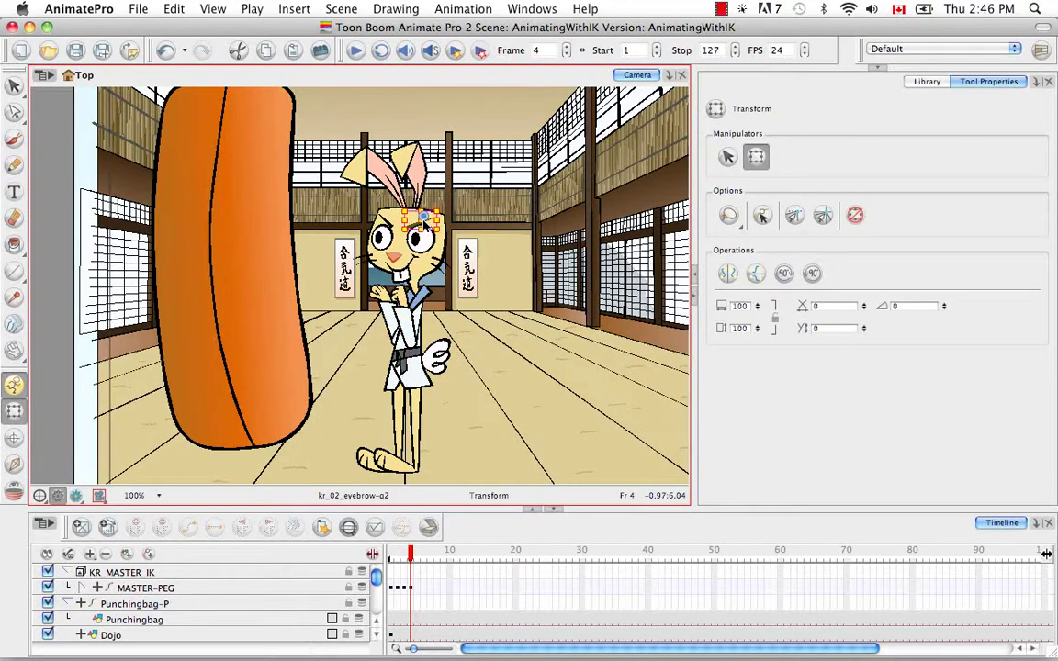
pyautogui.click(424, 218)
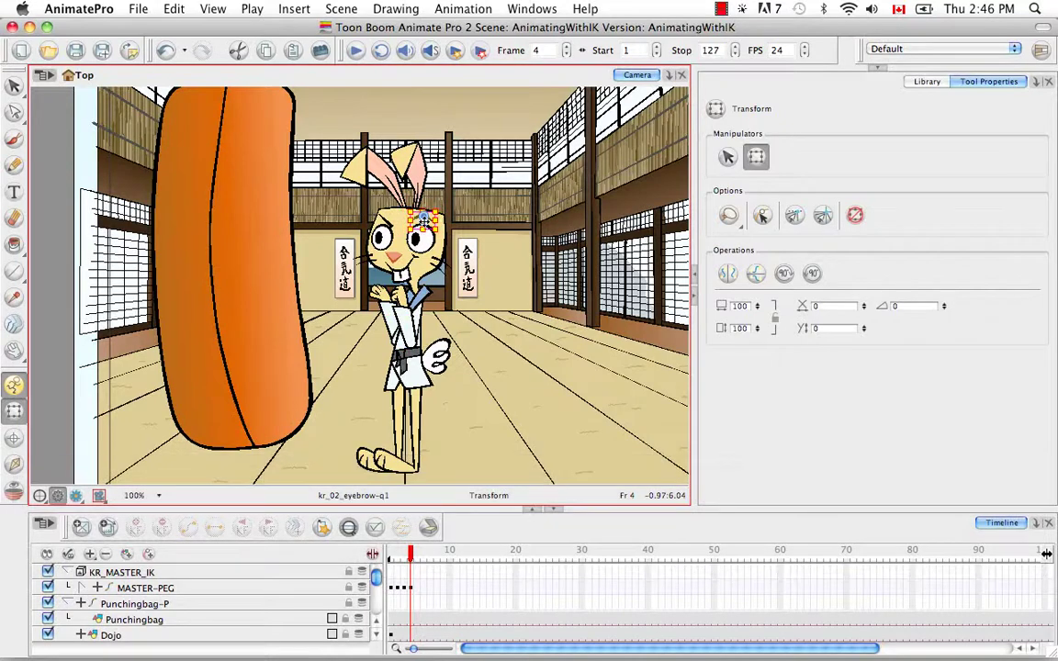
pyautogui.moveTo(424, 221); pyautogui.dragTo(386, 223)
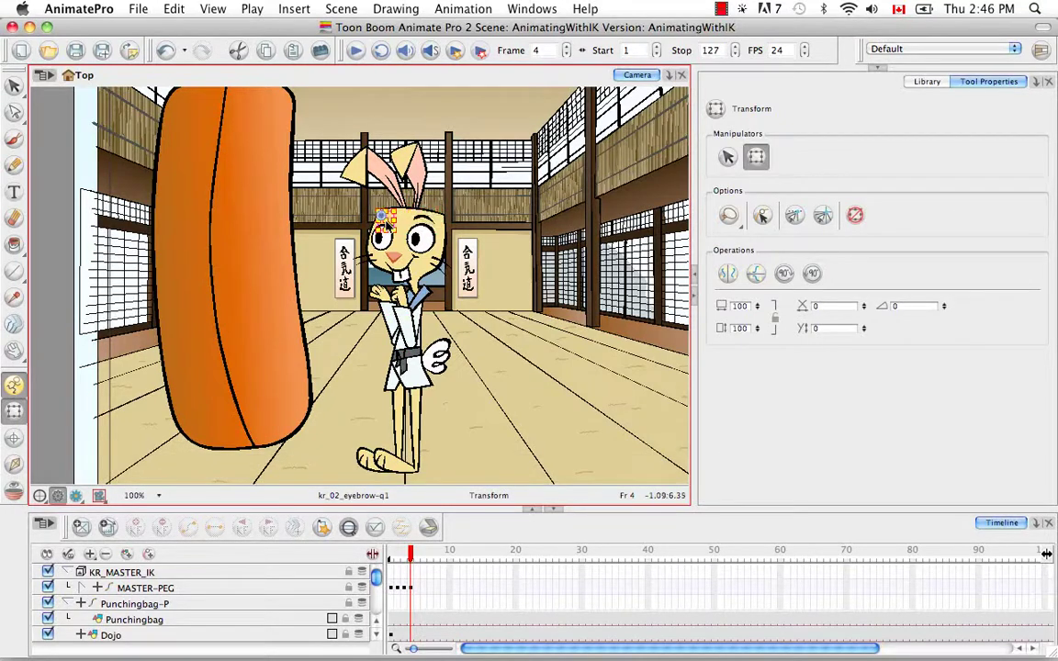
pyautogui.press('[')
# Move KR_UPPER_BODY-PEG slightly down and right at frame 3 with the Transform tool, and return to Inverse Kinematics
pyautogui.click(411, 554)
pyautogui.moveTo(411, 554)
pyautogui.mouseDown()
pyautogui.moveTo(392, 555)
pyautogui.moveTo(414, 554)
pyautogui.moveTo(402, 554)
pyautogui.mouseUp()
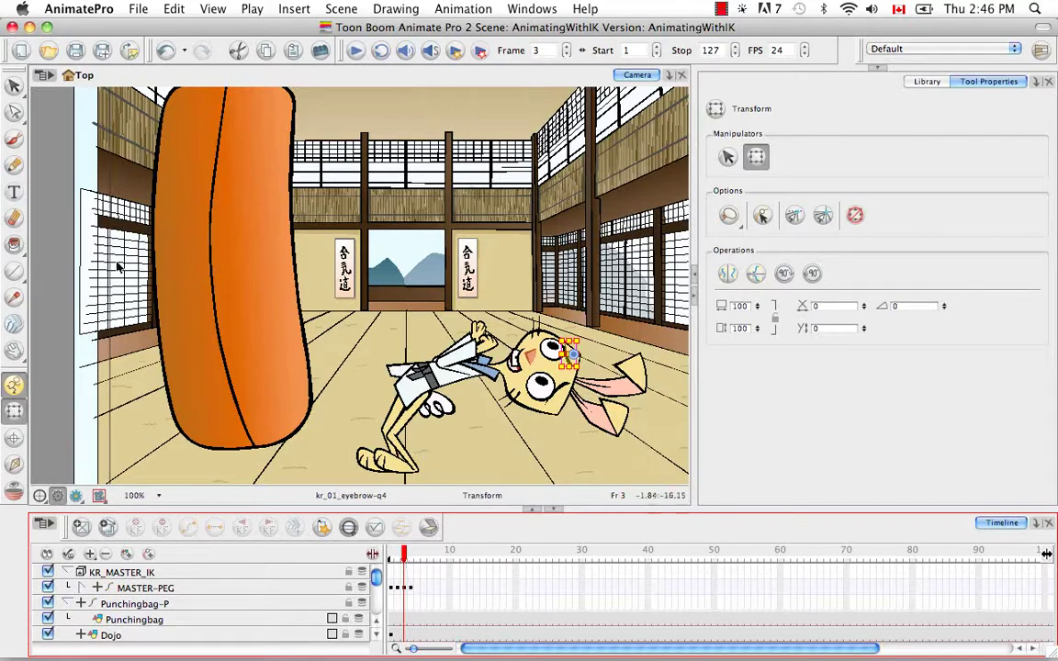
pyautogui.click(404, 342)
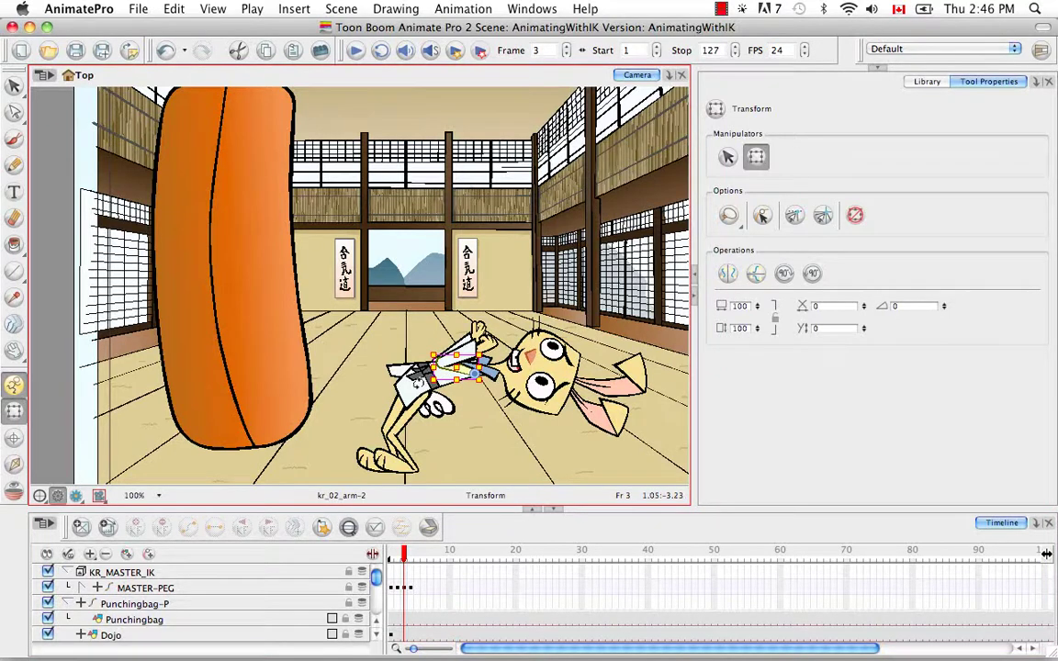
pyautogui.click(82, 588)
pyautogui.click(165, 602)
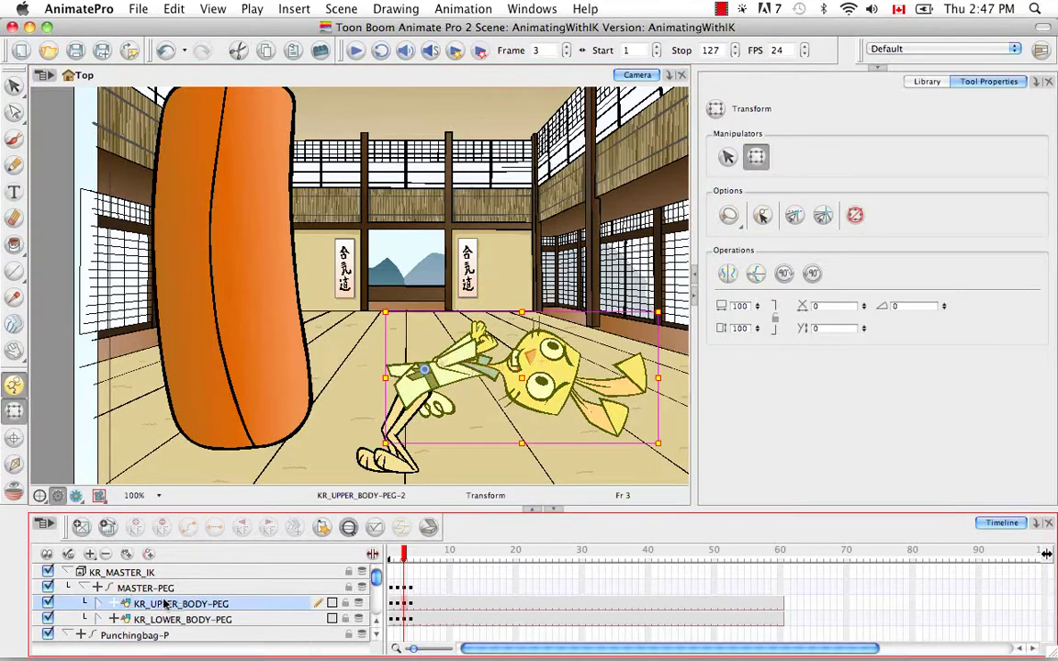
pyautogui.click(428, 384)
pyautogui.moveTo(432, 387); pyautogui.dragTo(437, 392)
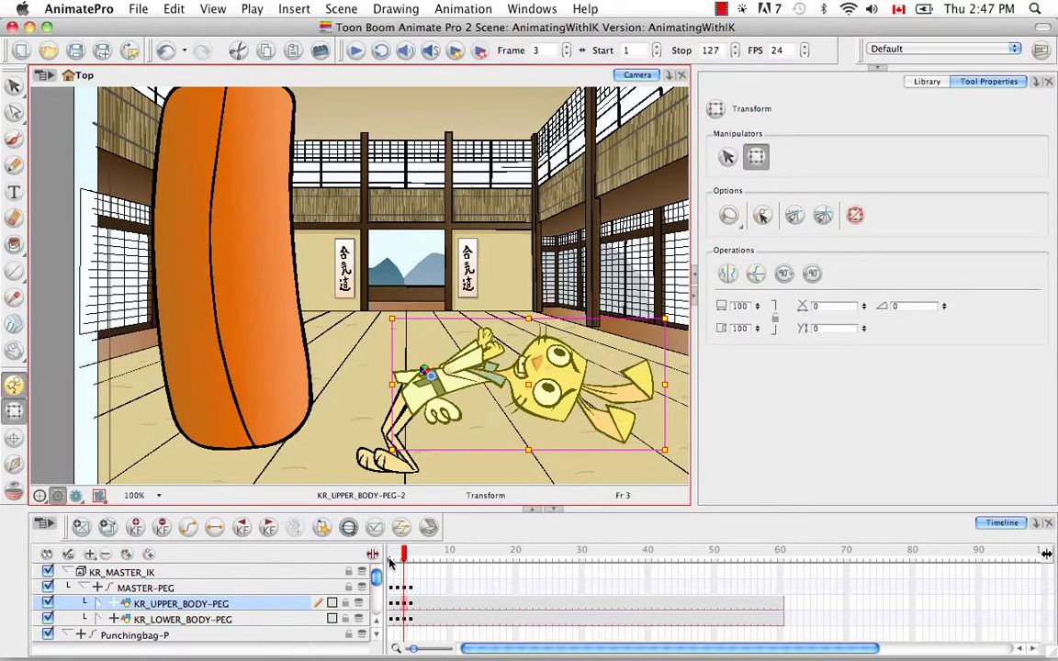
pyautogui.click(14, 463)
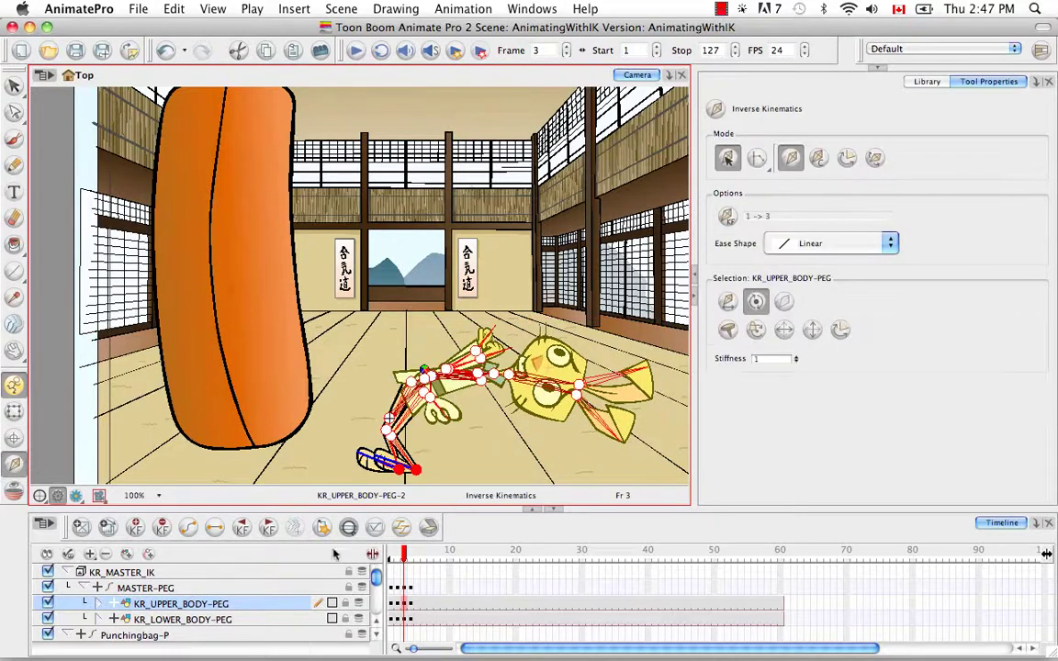
# Collapse the MASTER-PEG layer and scrub between frames 1 and 4 to compare the rabbit's poses
pyautogui.moveTo(404, 552)
pyautogui.mouseDown()
pyautogui.moveTo(391, 552)
pyautogui.moveTo(411, 549)
pyautogui.mouseUp()
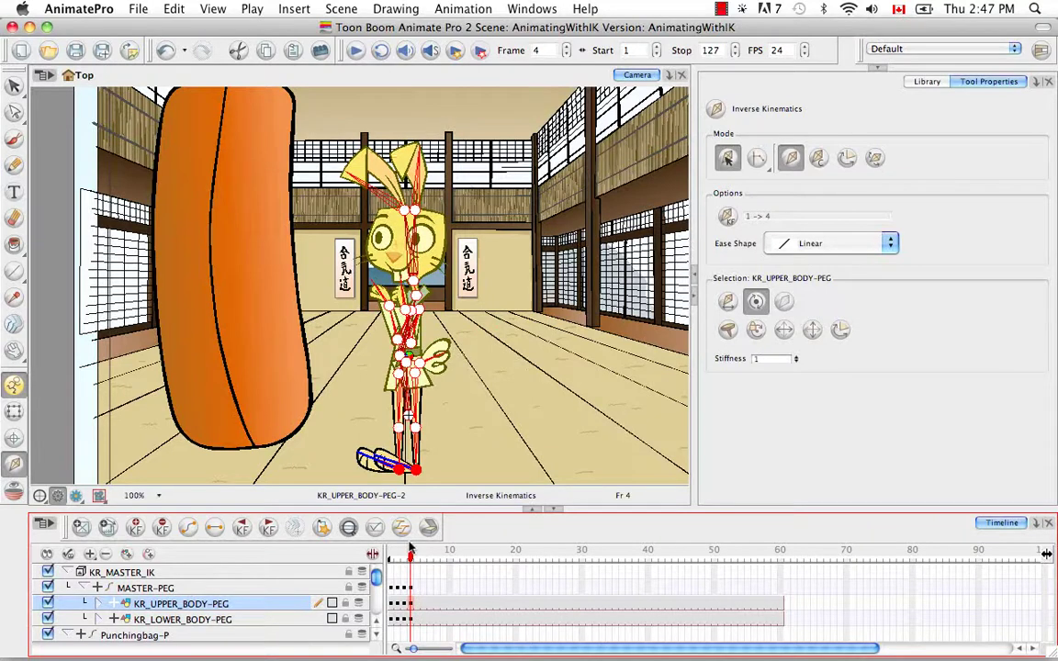
pyautogui.click(87, 587)
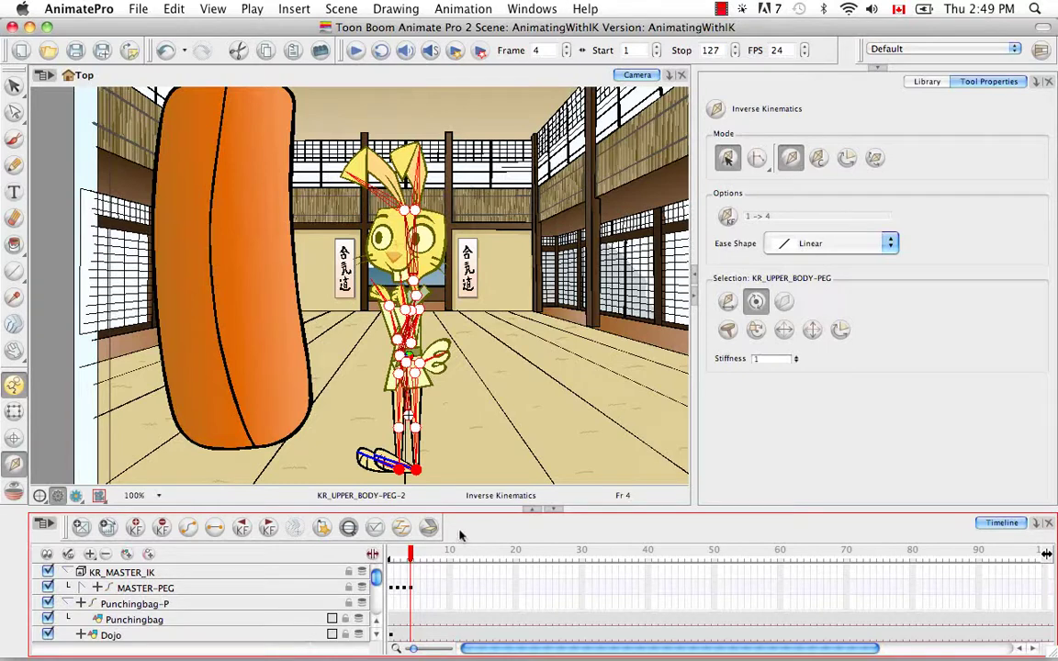
pyautogui.moveTo(410, 549); pyautogui.dragTo(391, 551)
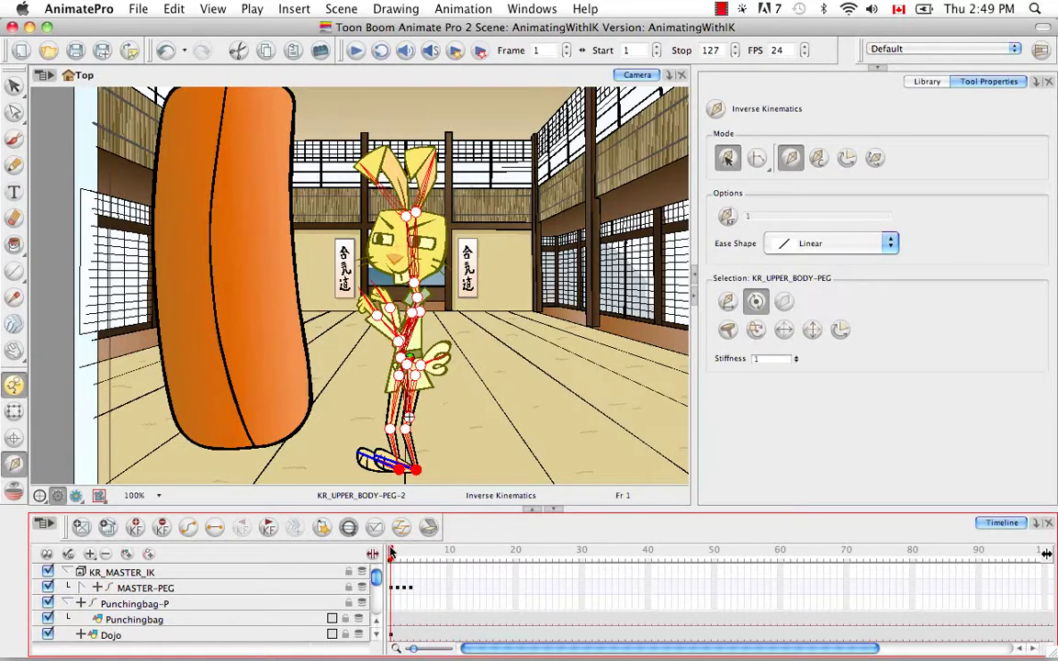
pyautogui.moveTo(391, 551); pyautogui.dragTo(403, 554)
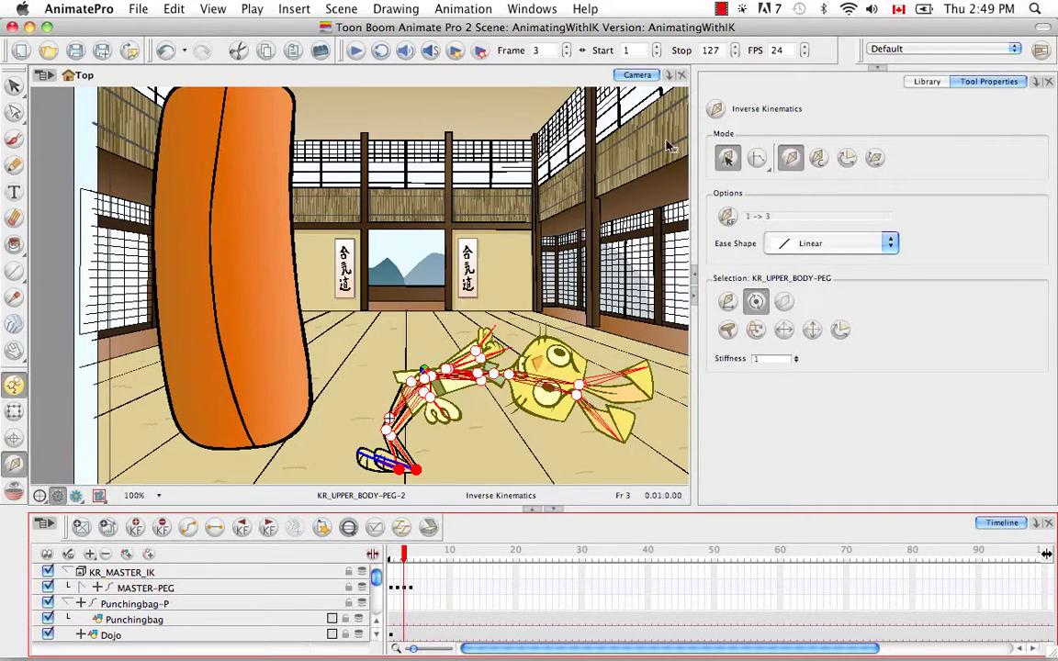
pyautogui.click(411, 553)
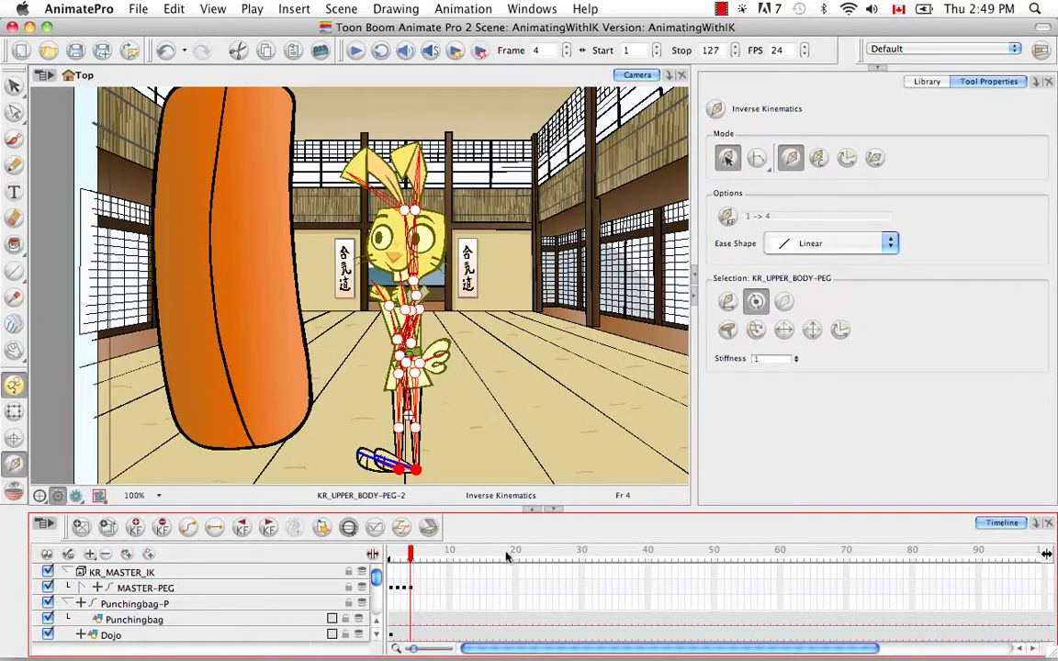
# Retime the MASTER-PEG keyframes, moving the backward-bend pose to frame 6 and the upright recovery pose to frame 8
pyautogui.click(397, 592)
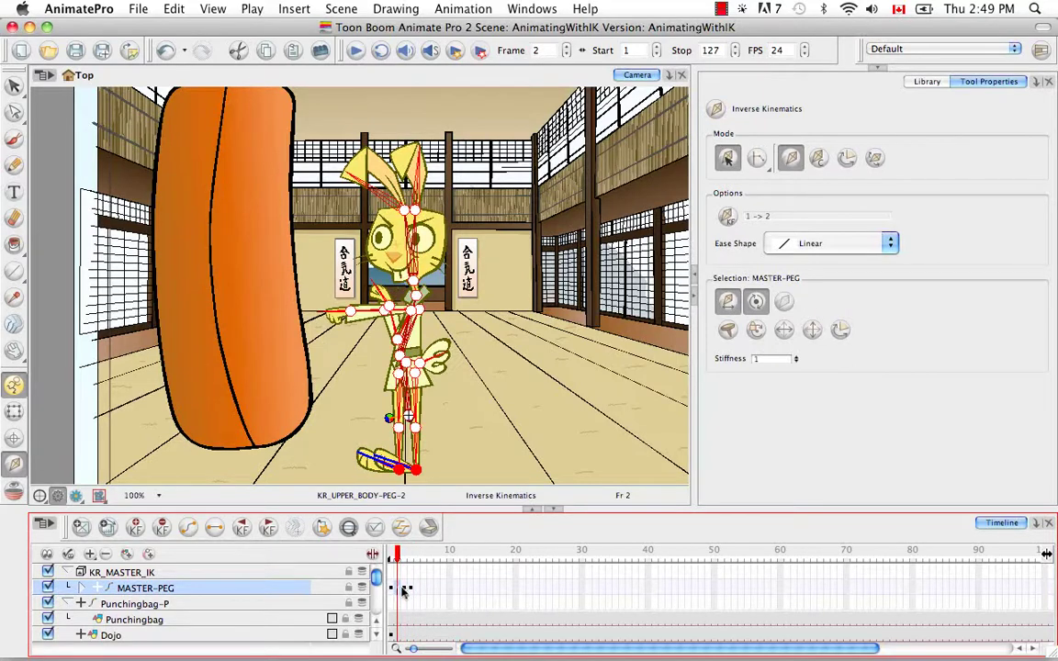
pyautogui.click(406, 592)
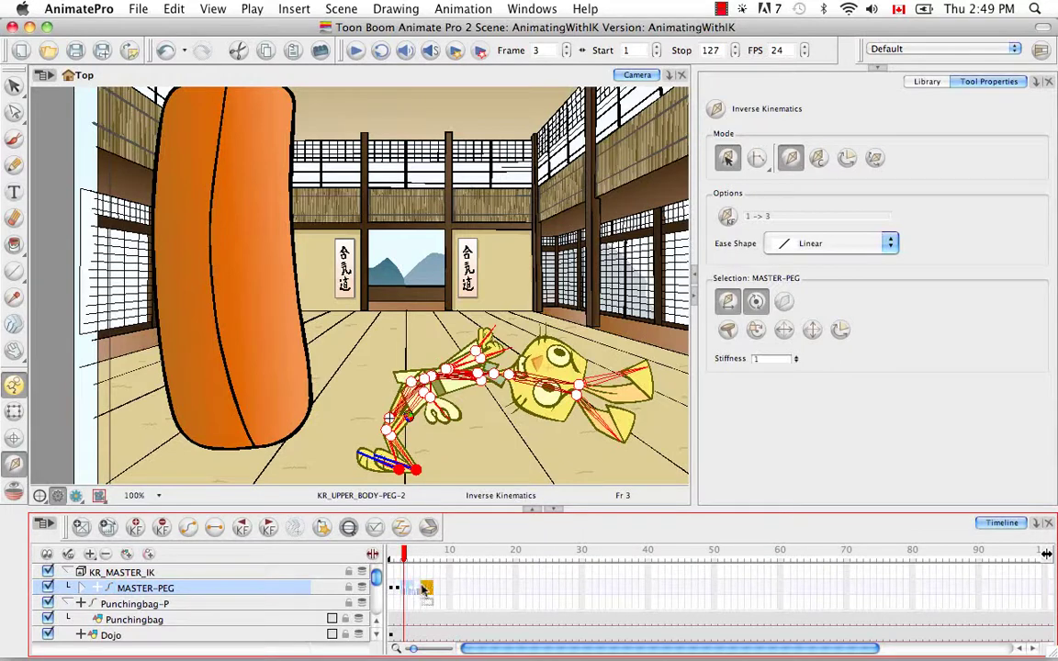
pyautogui.click(425, 589)
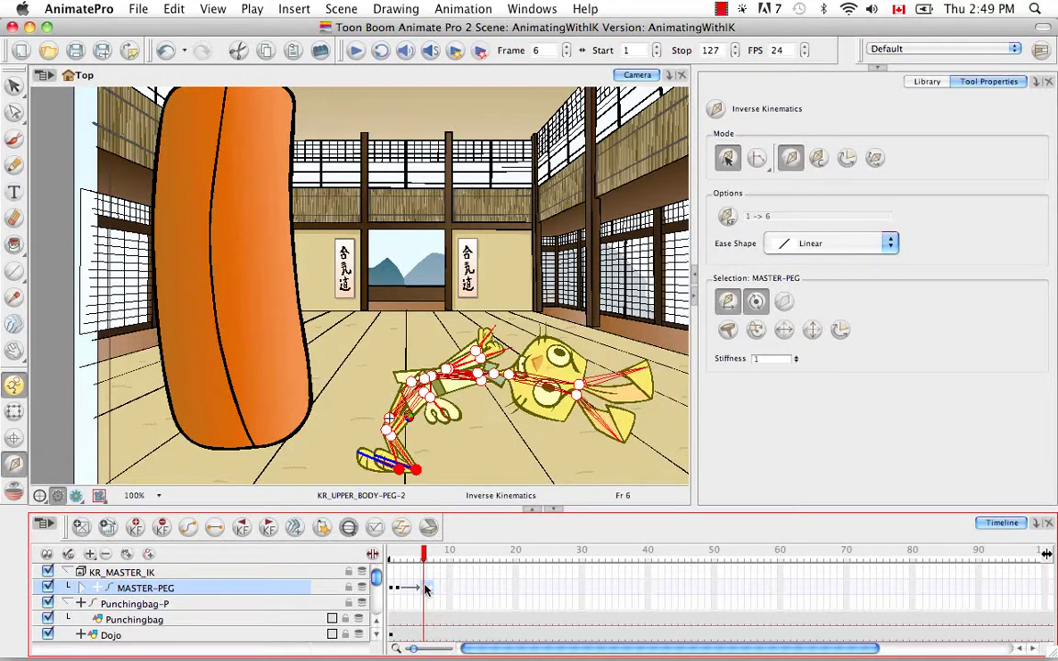
pyautogui.click(431, 590)
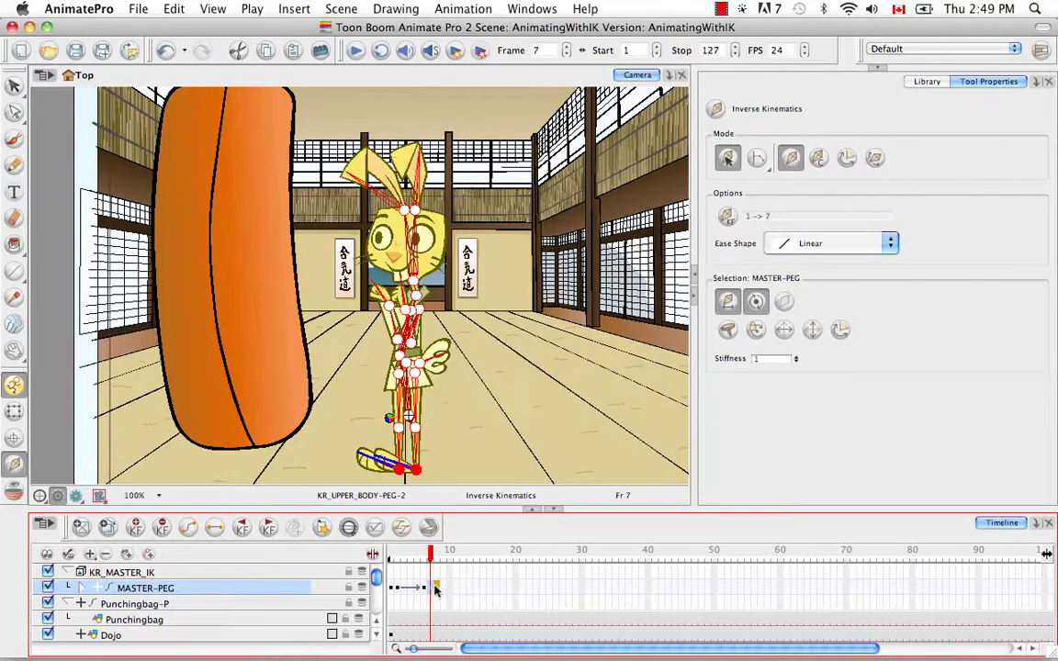
pyautogui.click(437, 590)
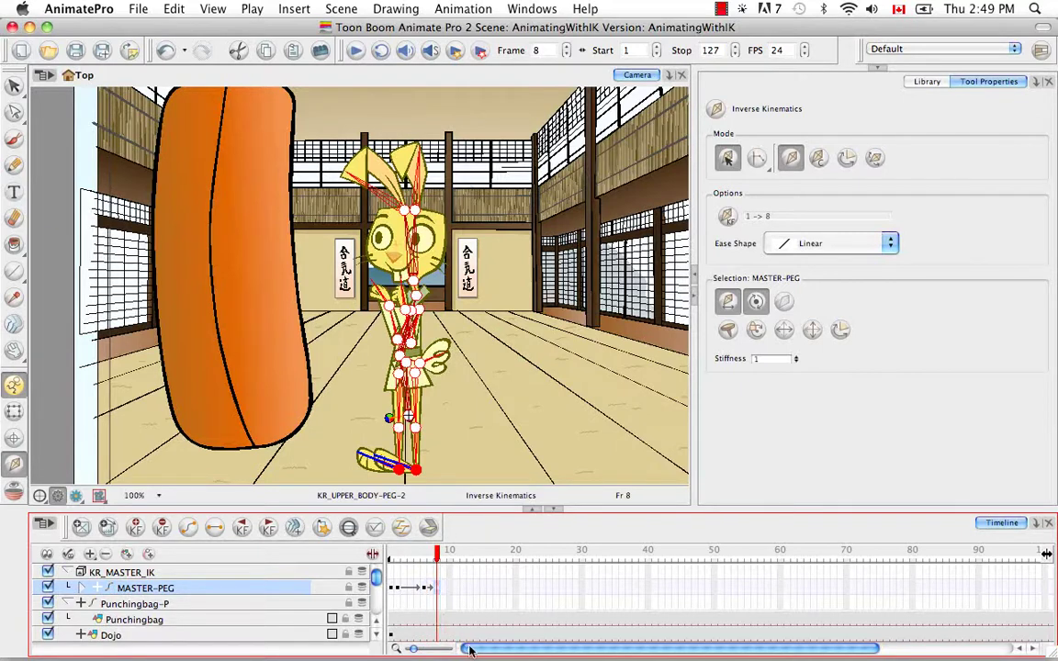
# Shorten the scene to 61 frames and preview the animation with the playback stop frame set to 8
pyautogui.moveTo(470, 650); pyautogui.dragTo(831, 626)
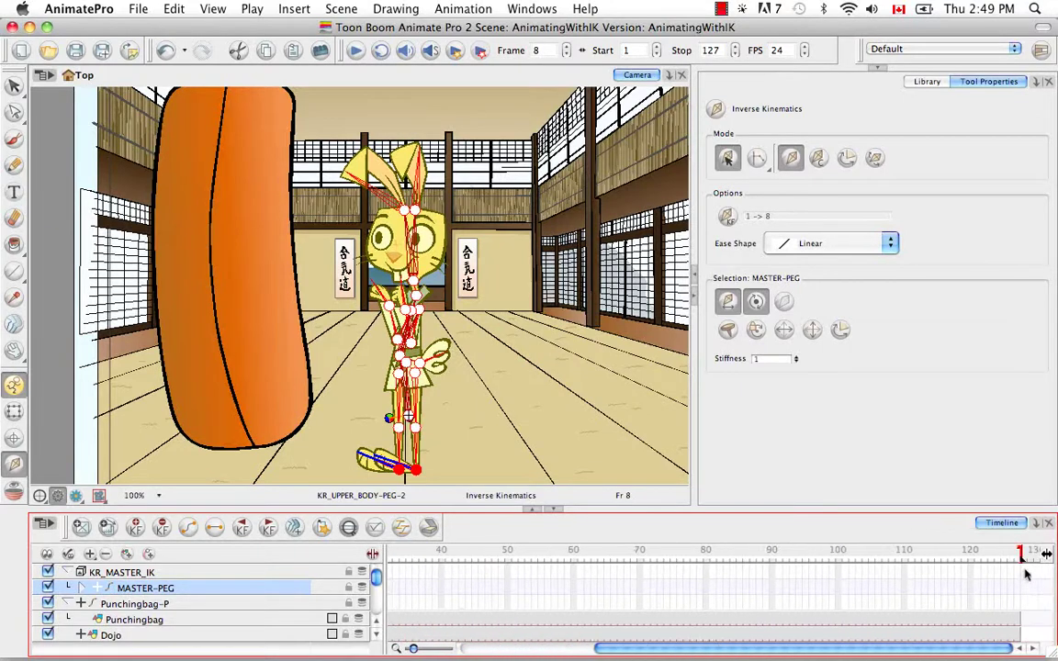
pyautogui.moveTo(1020, 558); pyautogui.dragTo(588, 554)
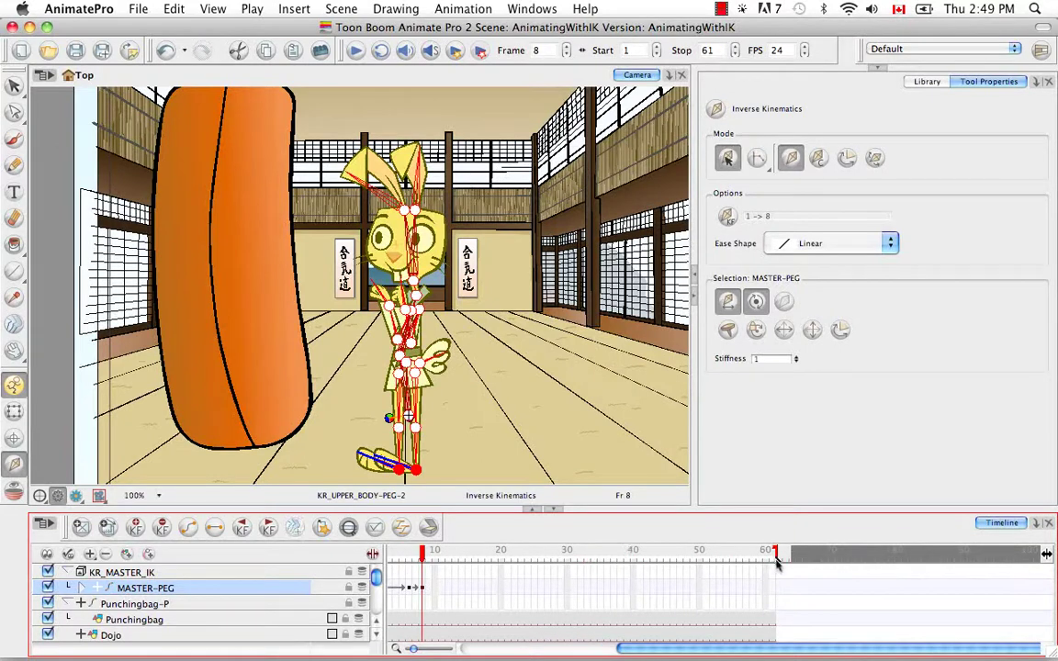
pyautogui.moveTo(741, 571)
pyautogui.mouseDown()
pyautogui.moveTo(439, 563)
pyautogui.moveTo(450, 554)
pyautogui.moveTo(441, 567)
pyautogui.mouseUp()
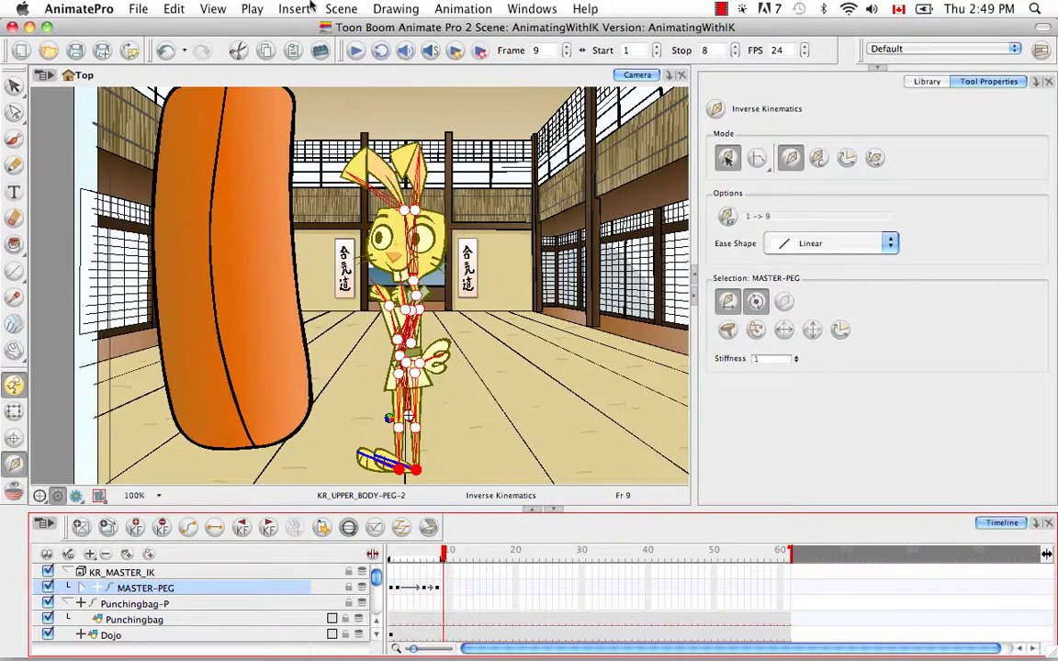
pyautogui.click(358, 50)
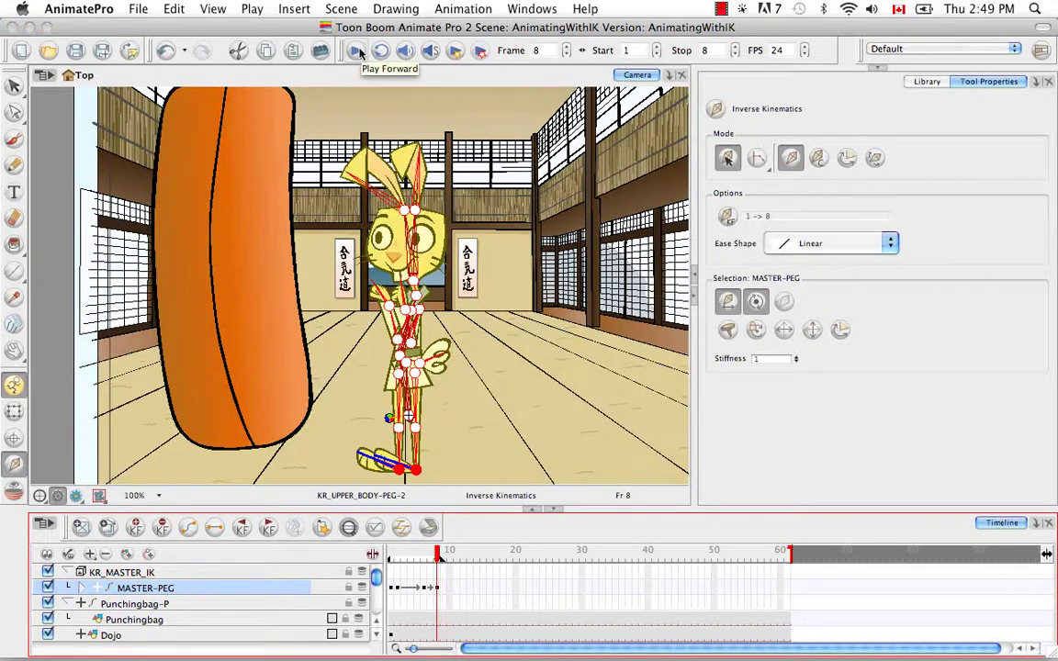
# Scrub the timeline between frames 1 and 8 to examine the rabbit's punch, backward-bend and recovery poses
pyautogui.click(424, 551)
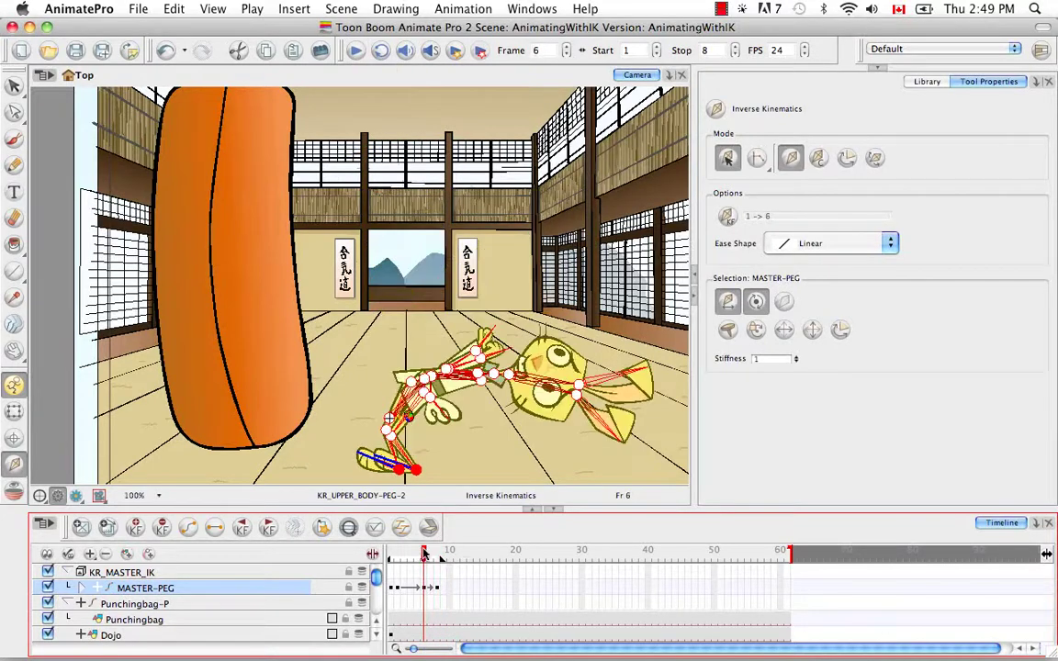
pyautogui.moveTo(424, 550); pyautogui.dragTo(399, 552)
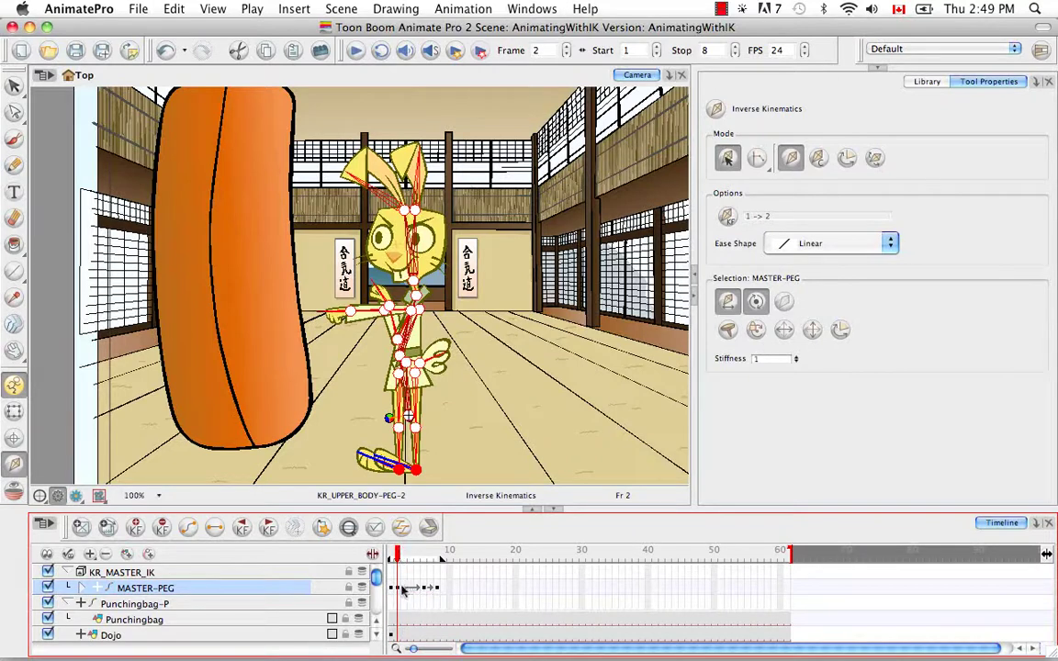
pyautogui.moveTo(398, 557); pyautogui.dragTo(423, 561)
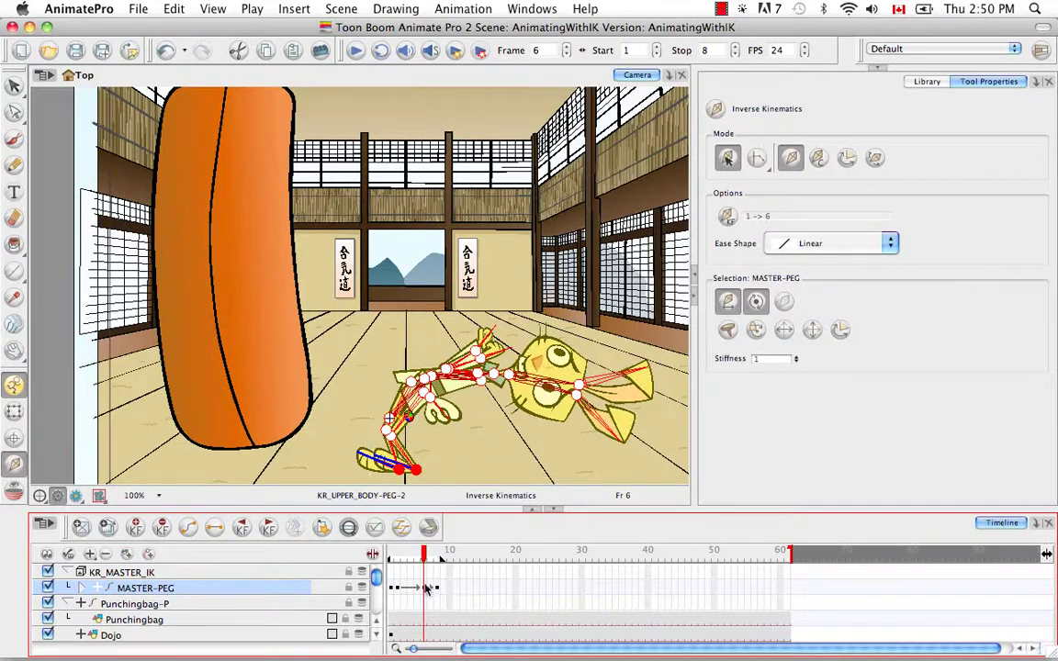
pyautogui.click(397, 592)
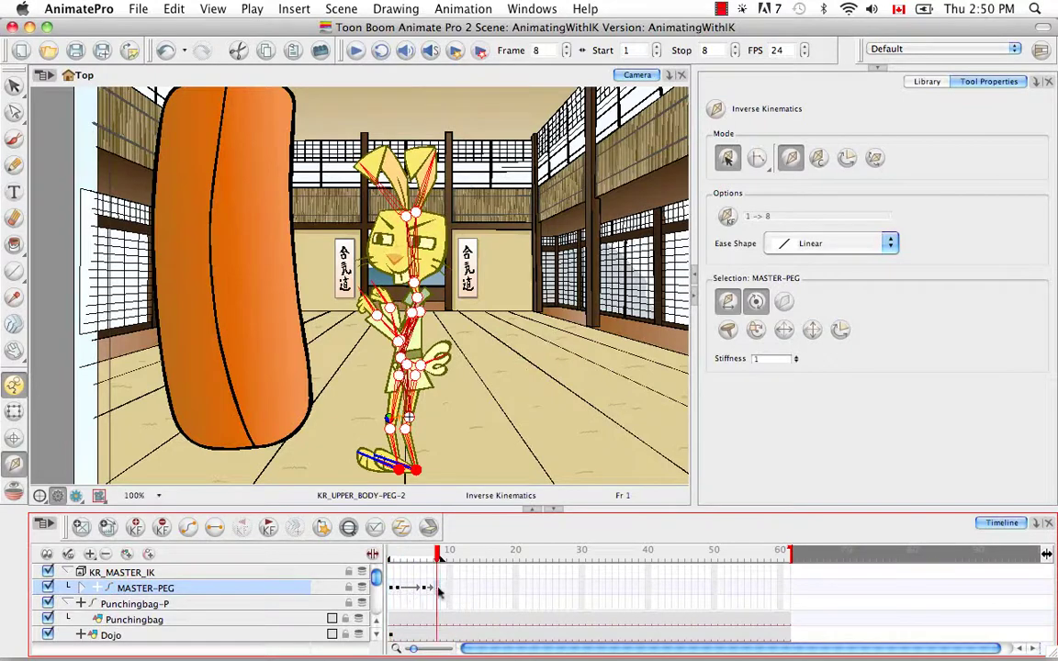
pyautogui.click(439, 590)
pyautogui.moveTo(439, 554); pyautogui.dragTo(387, 549)
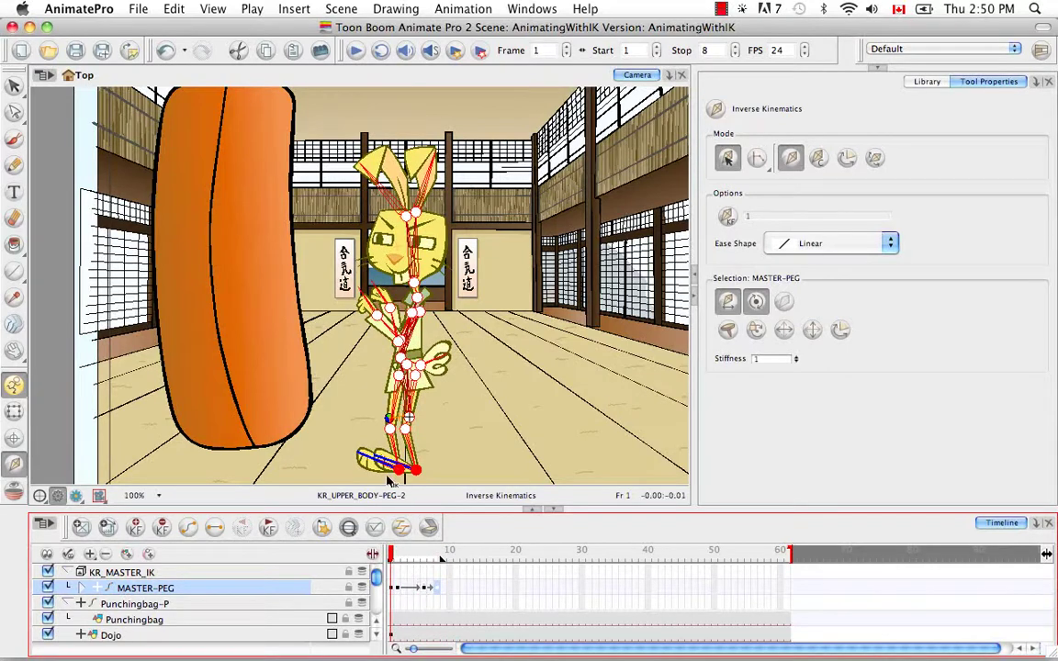
# Enable onion skinning and compare the rabbit's foot position between the frame 2 and frame 6 poses
pyautogui.click(15, 495)
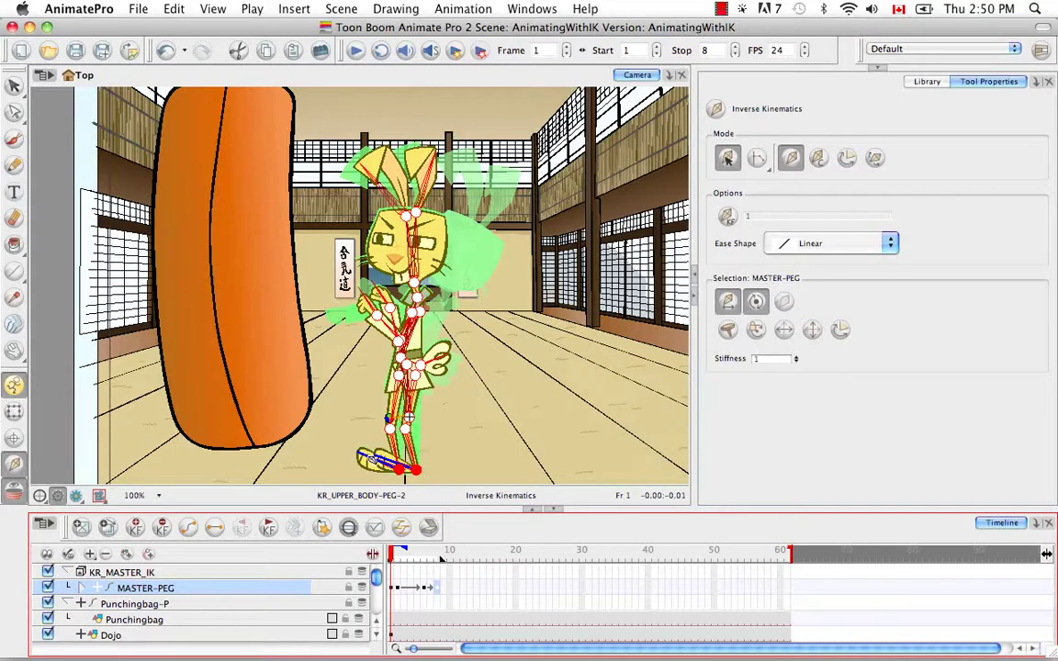
pyautogui.click(397, 589)
pyautogui.click(423, 589)
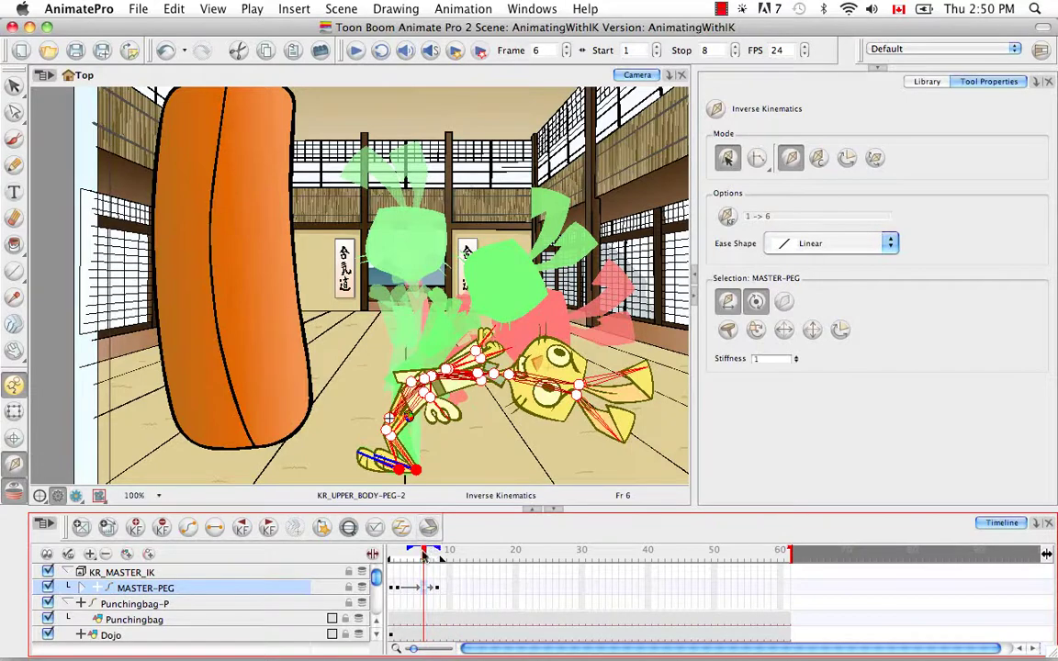
pyautogui.moveTo(424, 554); pyautogui.dragTo(399, 554)
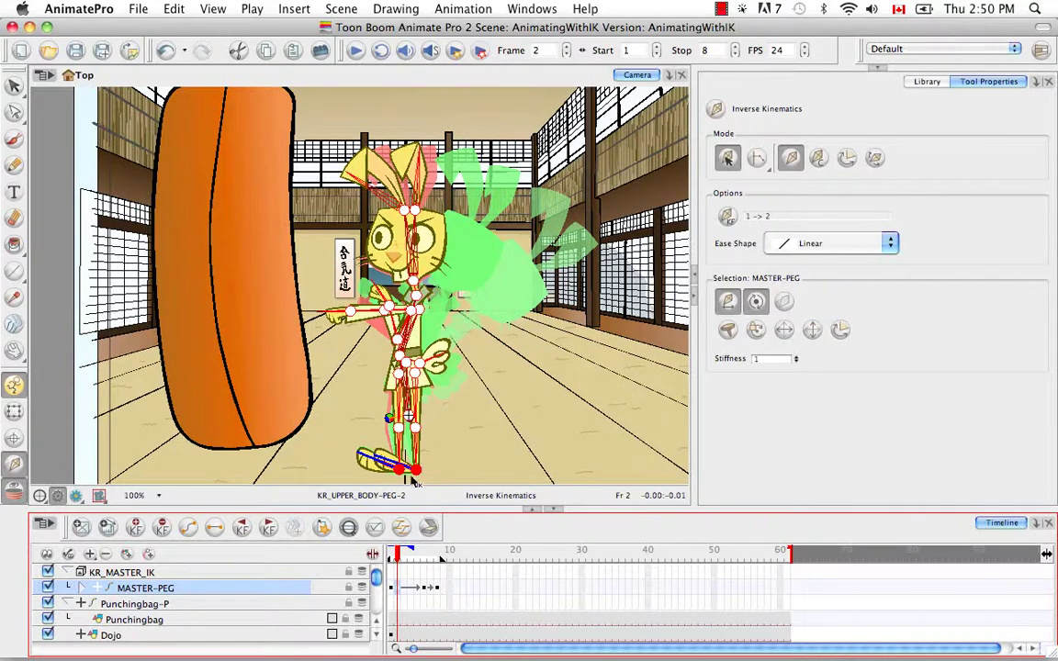
# Select the kr_02_foot drawing at frame 2 with the Transform tool and expand the lower-body layers down to KR_02_LOWERLEG-PEG
pyautogui.click(14, 412)
pyautogui.click(372, 459)
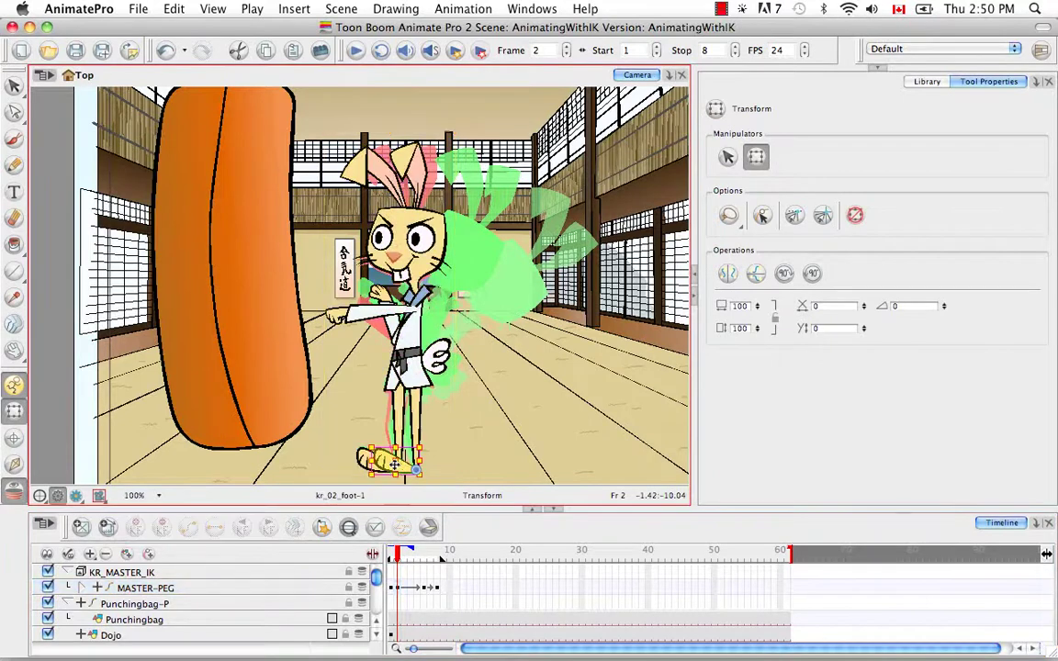
pyautogui.click(350, 528)
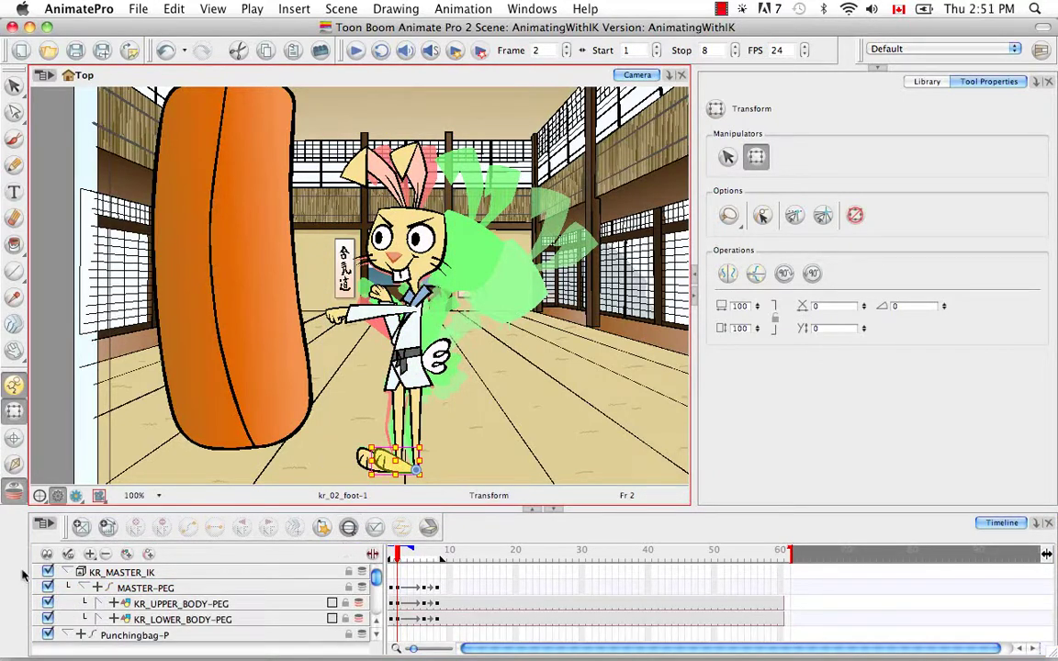
pyautogui.click(101, 620)
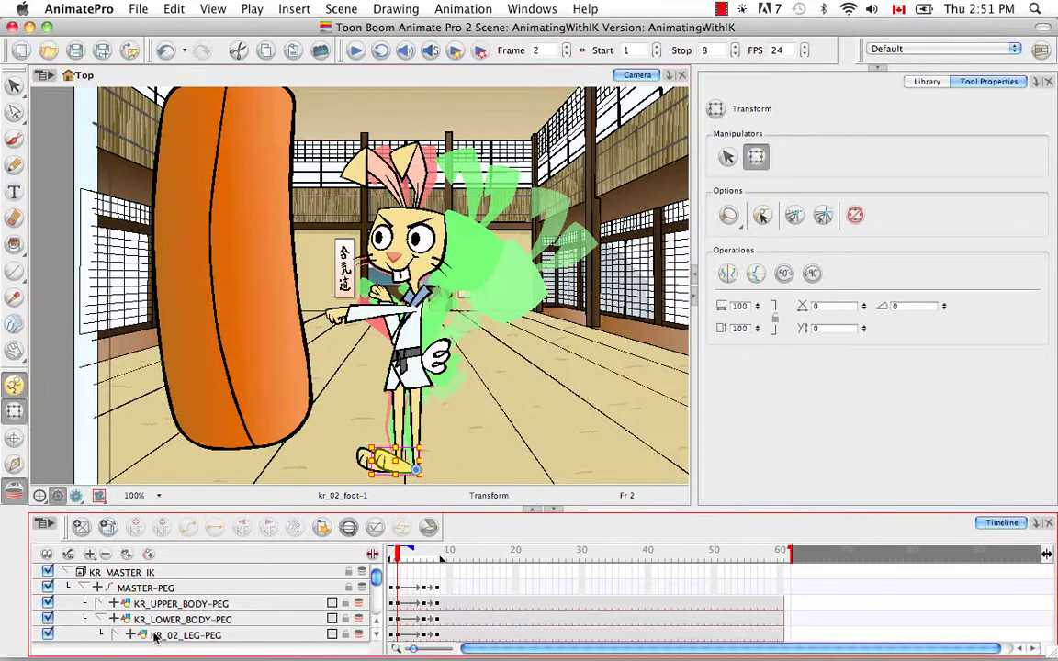
pyautogui.click(374, 640)
pyautogui.click(374, 640)
pyautogui.click(374, 640)
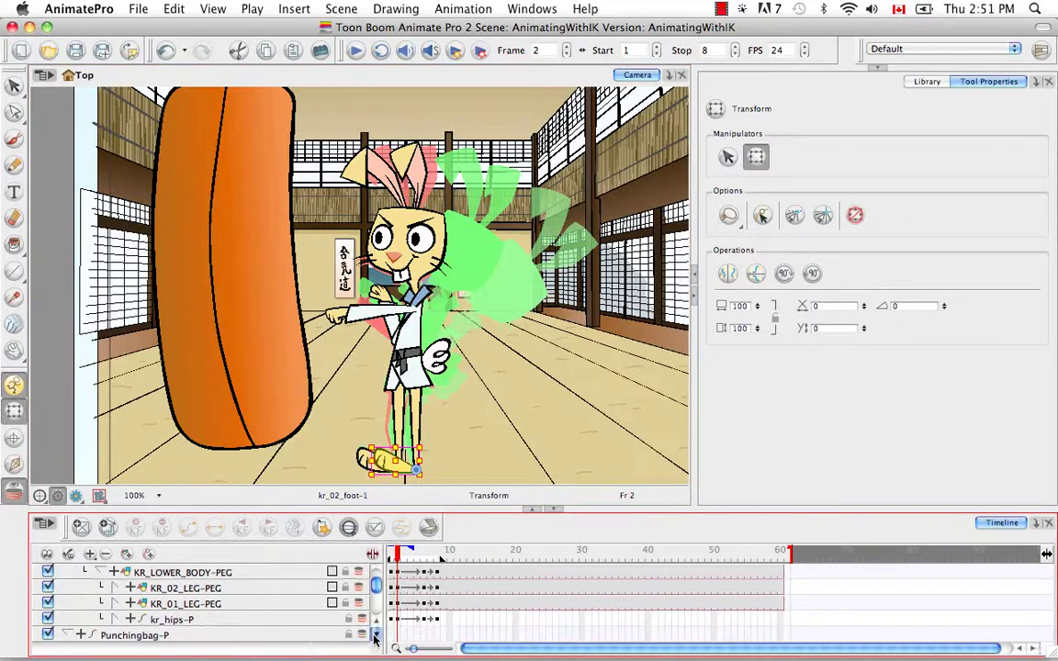
pyautogui.click(117, 588)
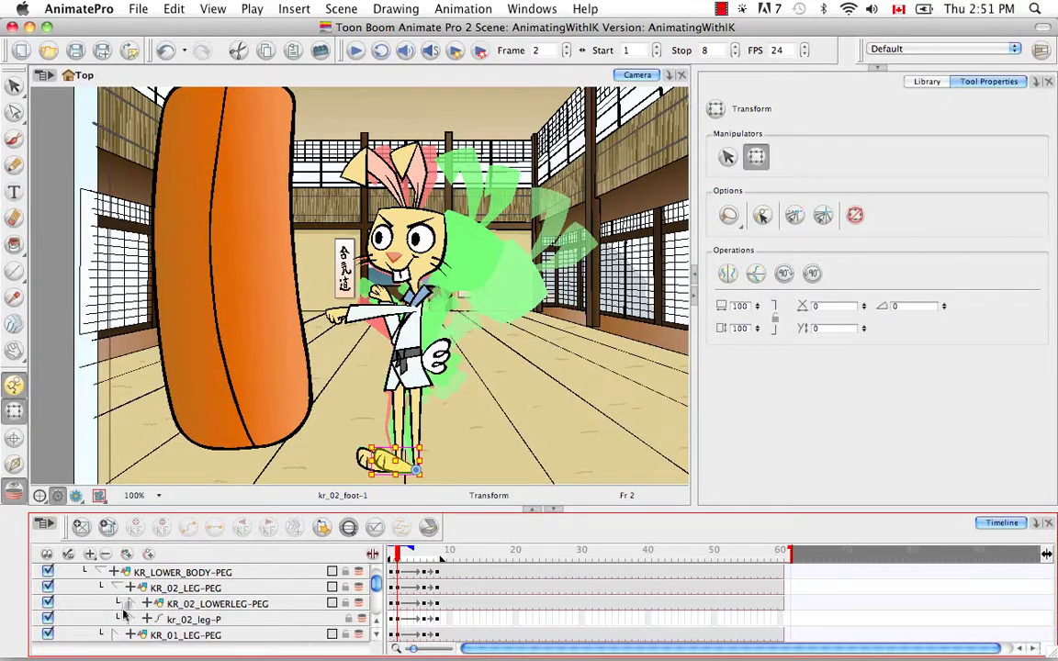
pyautogui.click(129, 603)
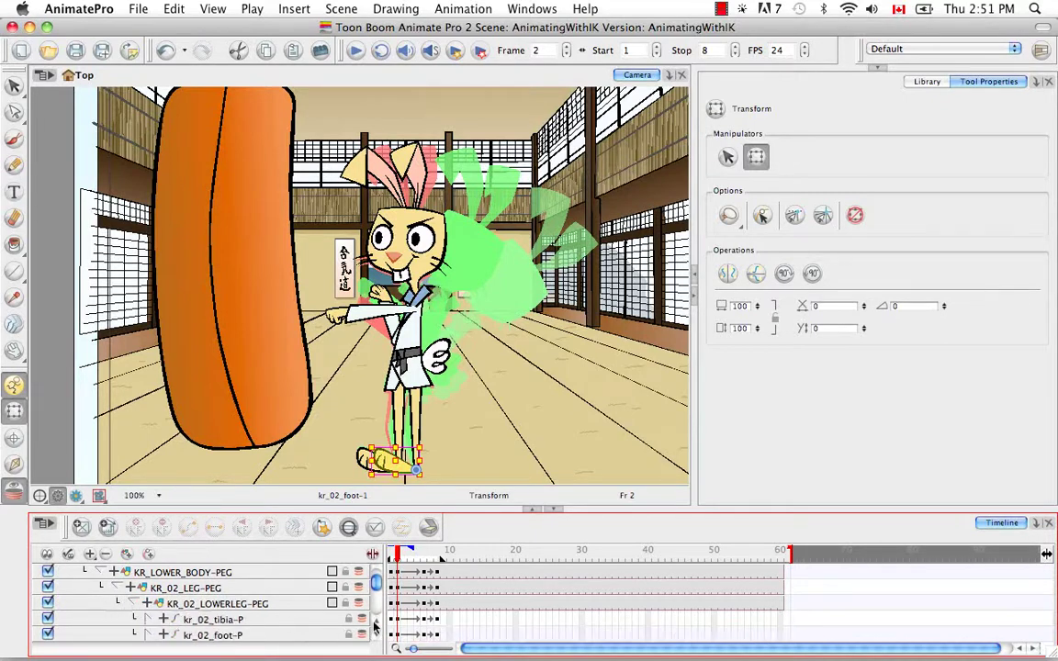
pyautogui.scroll(-1, 380, 640)
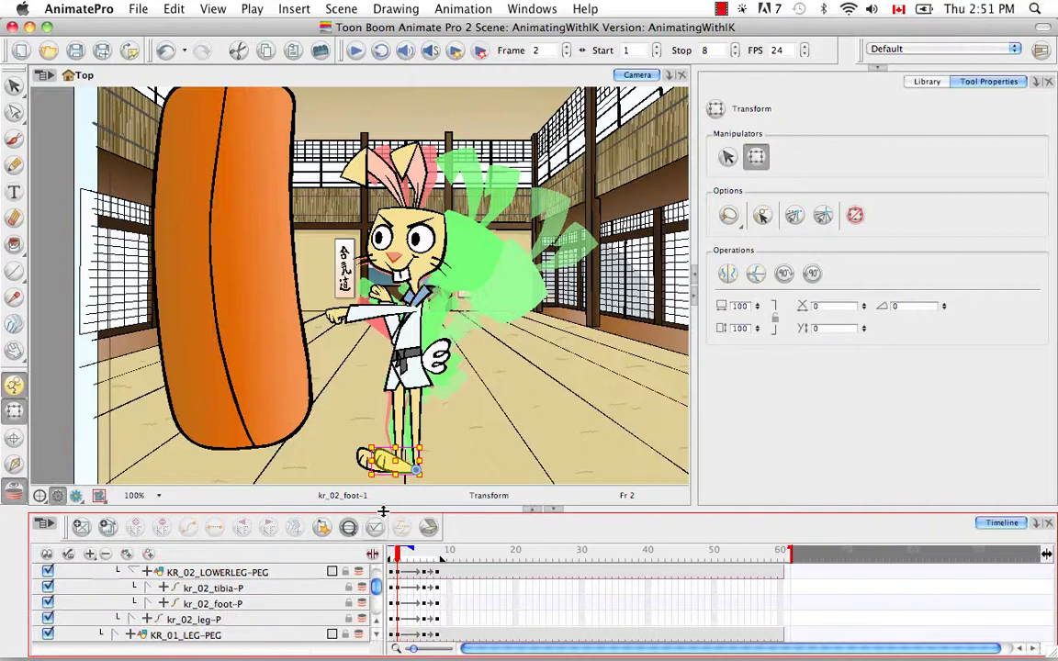
# Locate the selected foot drawing in the timeline and select its parent peg, kr_02_foot-P
pyautogui.click(348, 528)
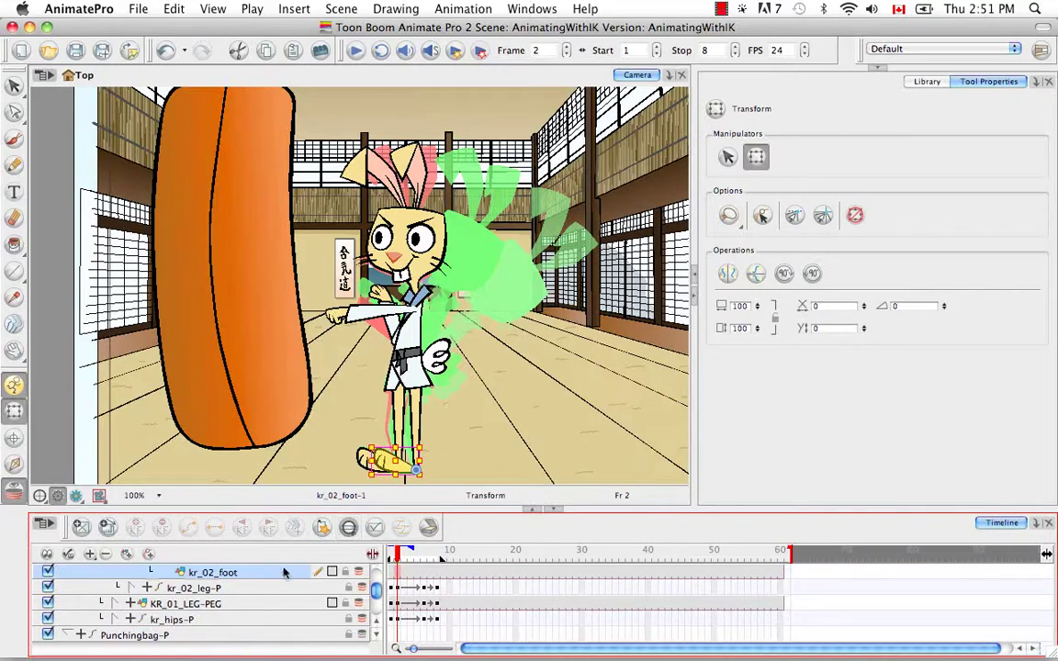
pyautogui.scroll(3, 377, 624)
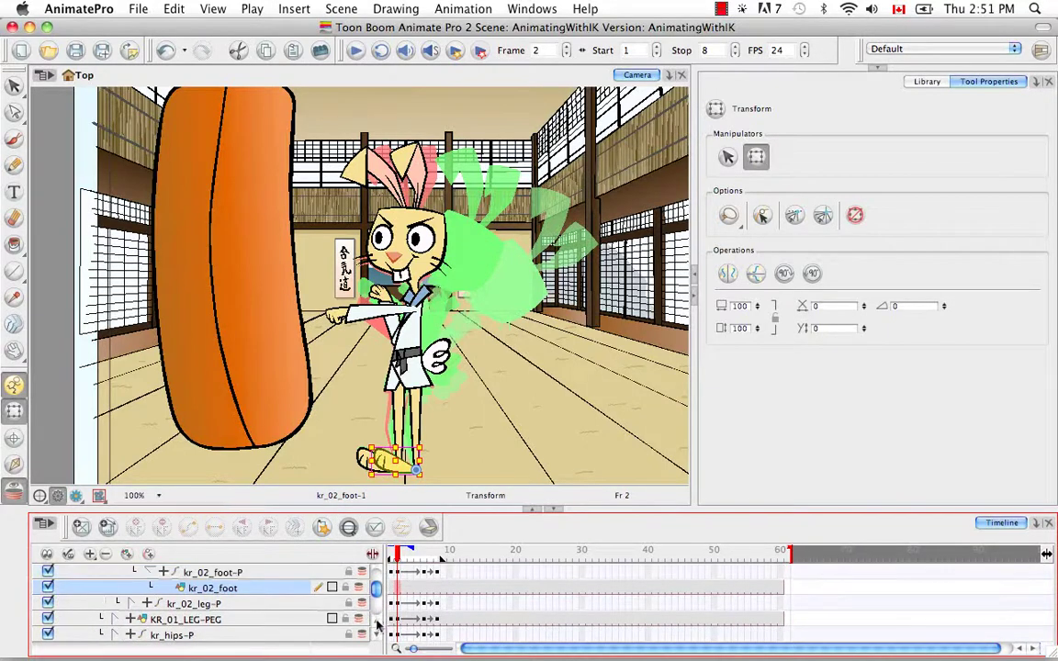
pyautogui.click(284, 604)
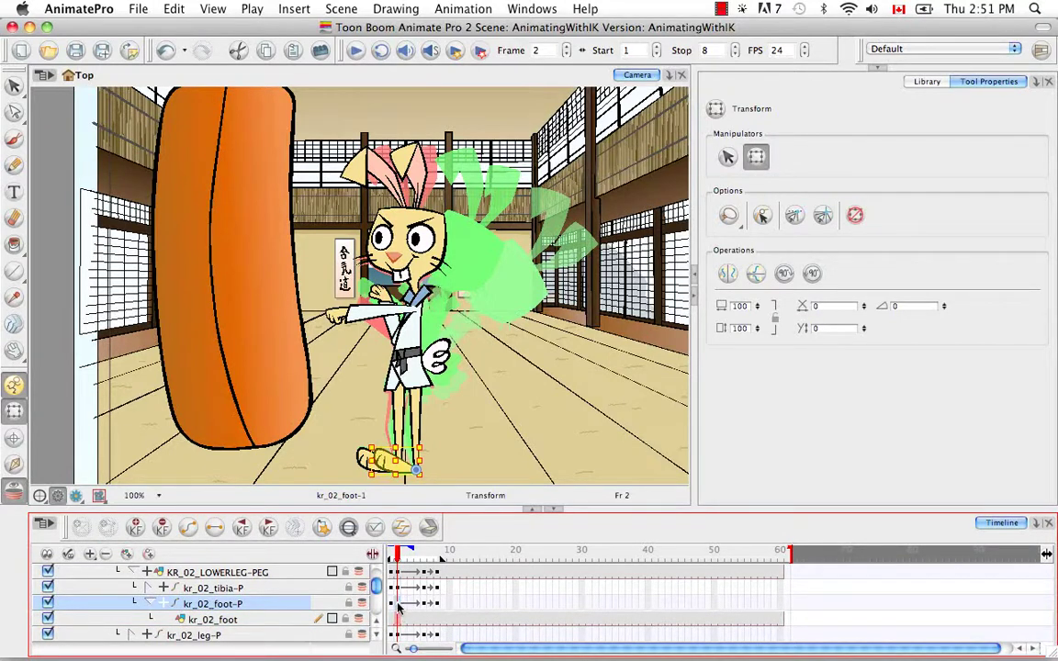
# Apply Inverse Kinematics constraints to the kr_02_foot-P layer from frame 2 to frame 6
pyautogui.click(21, 467)
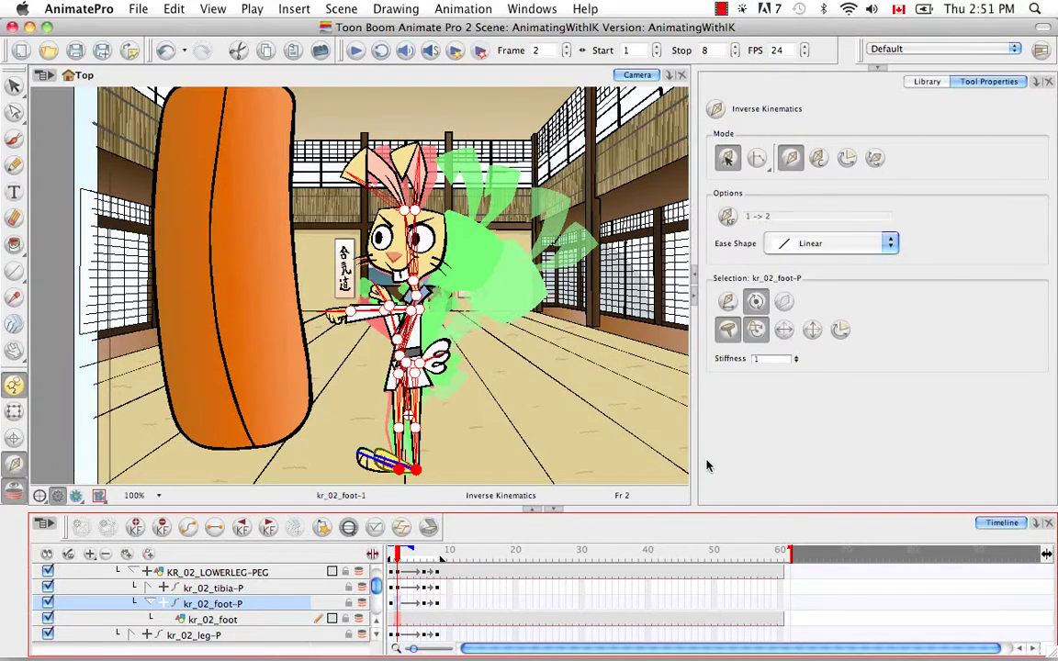
pyautogui.click(817, 163)
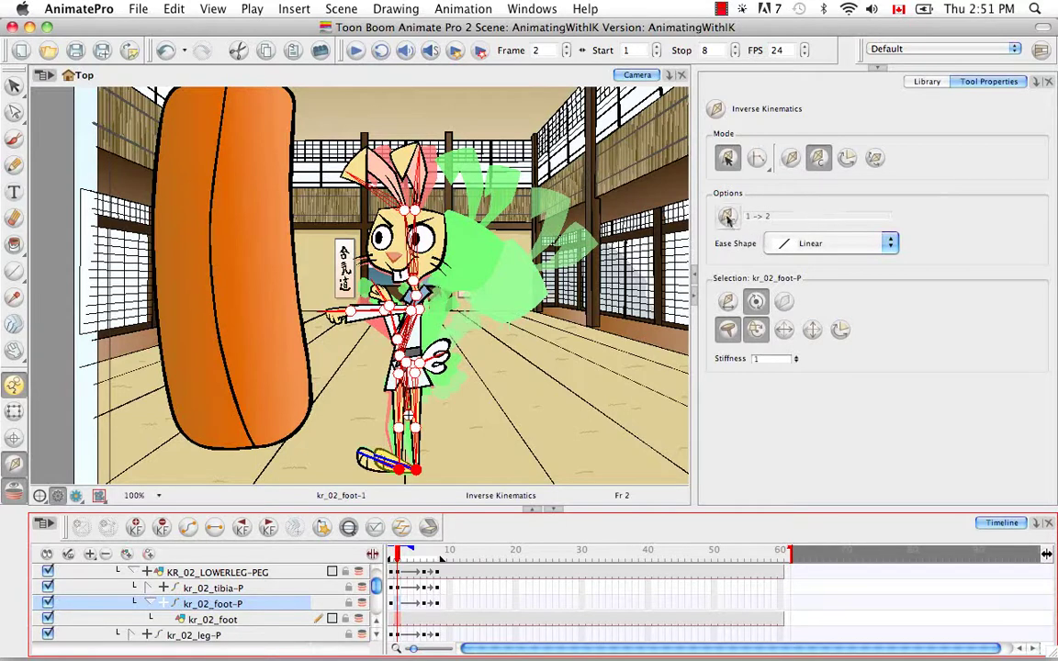
pyautogui.click(727, 217)
pyautogui.moveTo(399, 551); pyautogui.dragTo(424, 560)
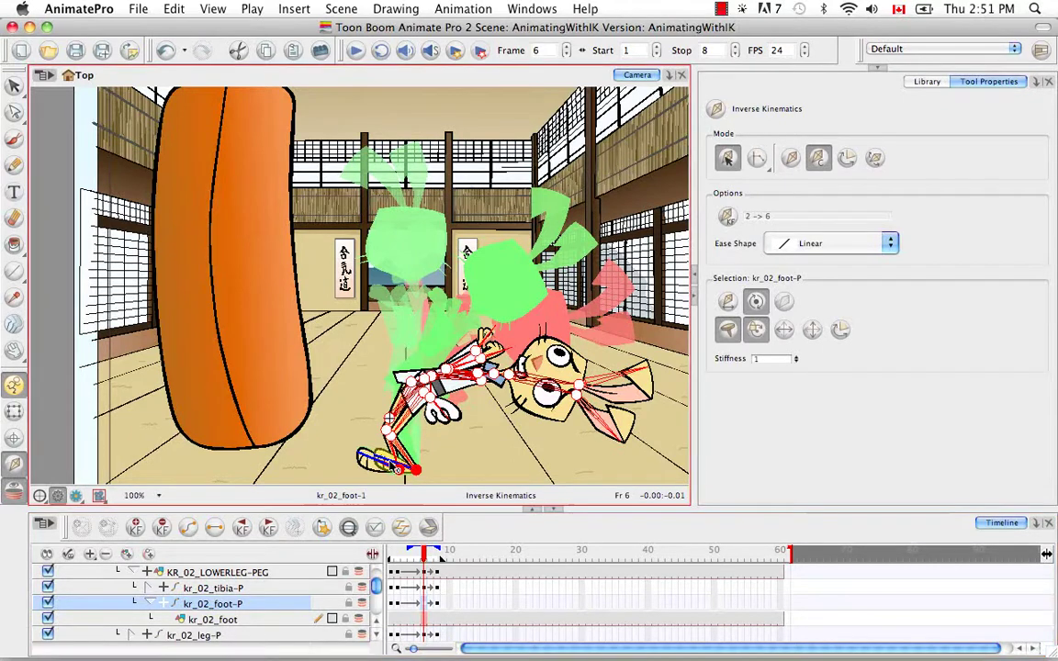
pyautogui.click(392, 467)
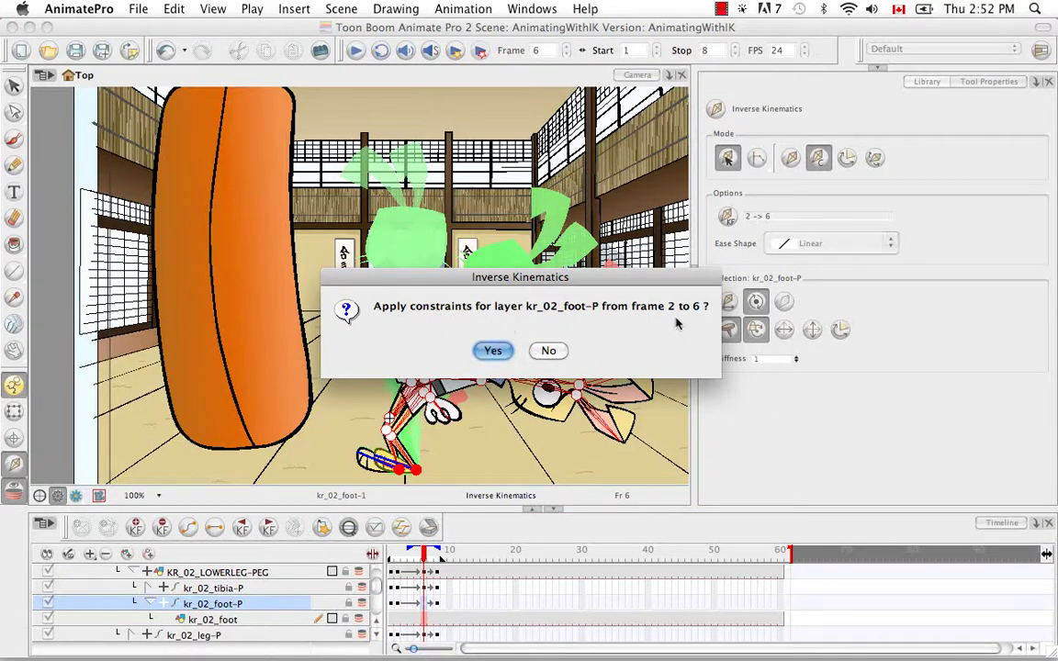
pyautogui.click(494, 353)
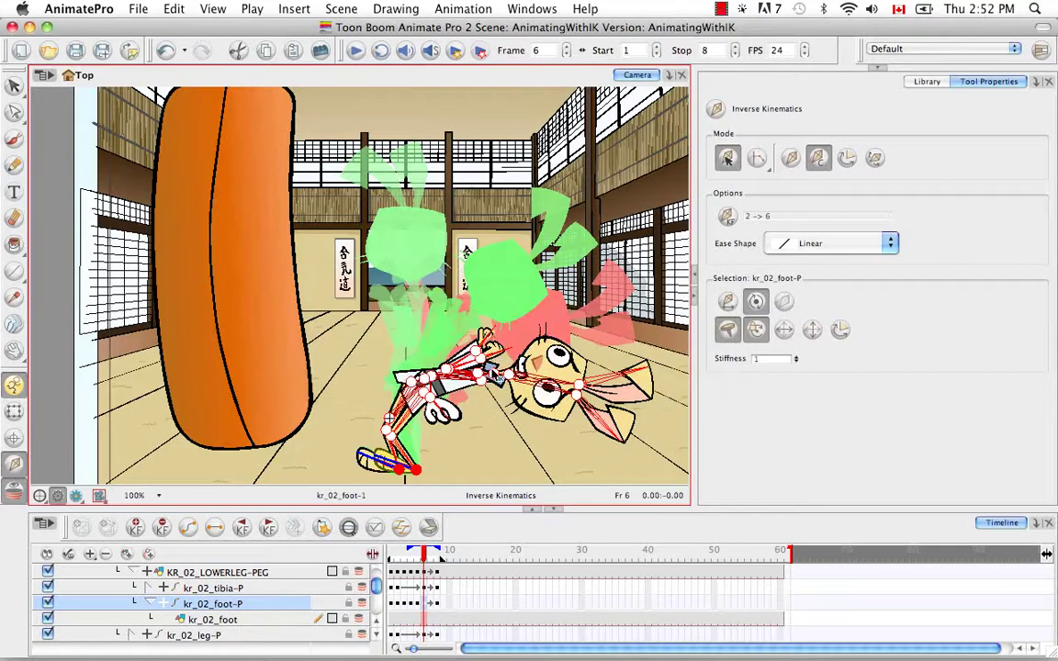
# Scrub back from frame 6 to frame 1 to check the constrained foot's position
pyautogui.moveTo(425, 556); pyautogui.dragTo(404, 551)
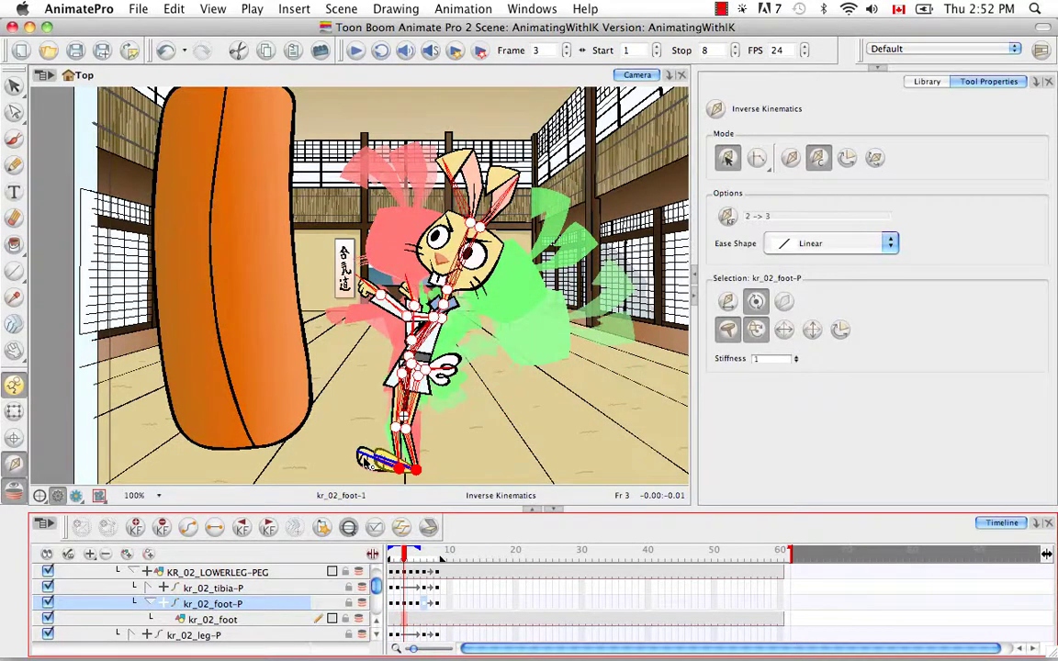
pyautogui.moveTo(407, 561)
pyautogui.mouseDown()
pyautogui.moveTo(425, 564)
pyautogui.moveTo(393, 562)
pyautogui.mouseUp()
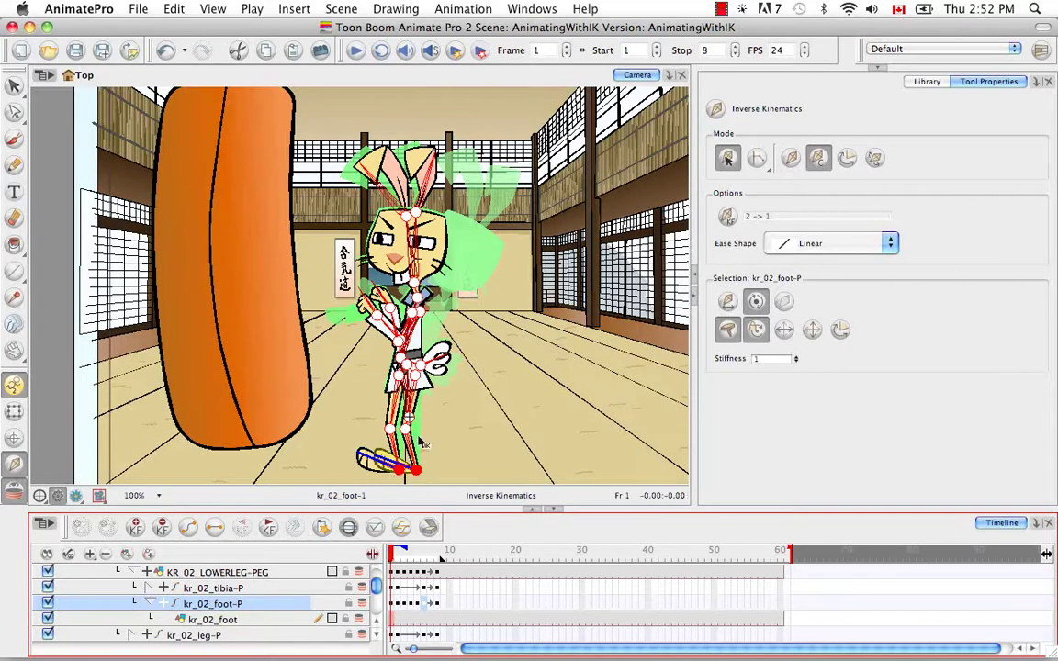
pyautogui.moveTo(391, 551)
pyautogui.mouseDown()
pyautogui.moveTo(430, 557)
pyautogui.moveTo(381, 557)
pyautogui.mouseUp()
# Expand KR_01_LEG-PEG and KR_01_LOWERLEG-PEG in the timeline, then select and expand the kr_01_foot-P layer
pyautogui.click(376, 637)
pyautogui.click(377, 637)
pyautogui.click(376, 637)
pyautogui.click(376, 637)
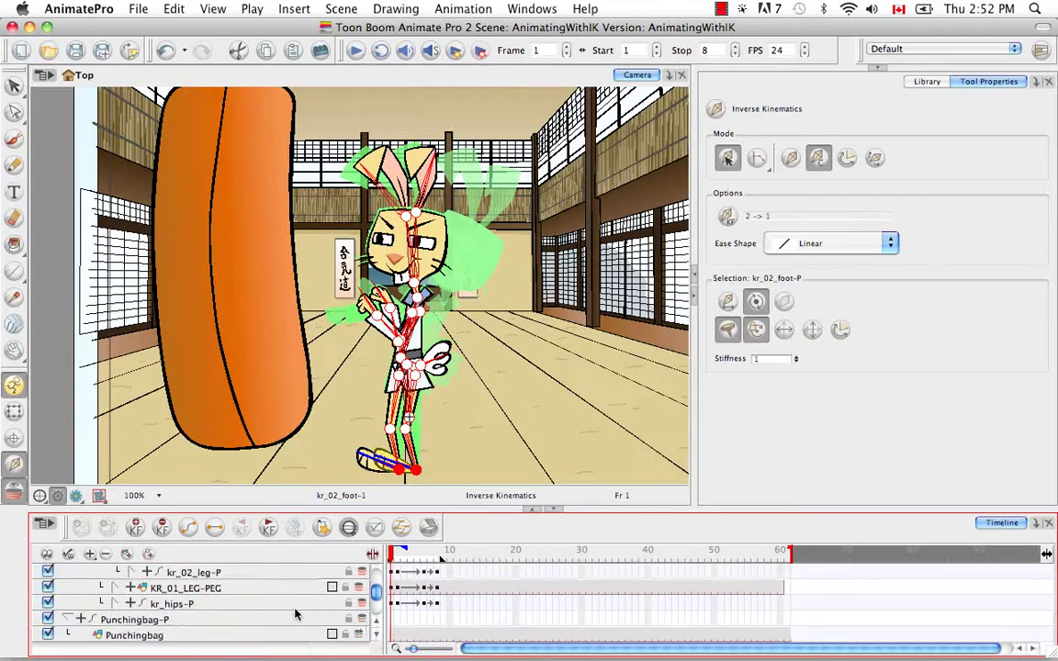
pyautogui.click(116, 588)
pyautogui.click(133, 620)
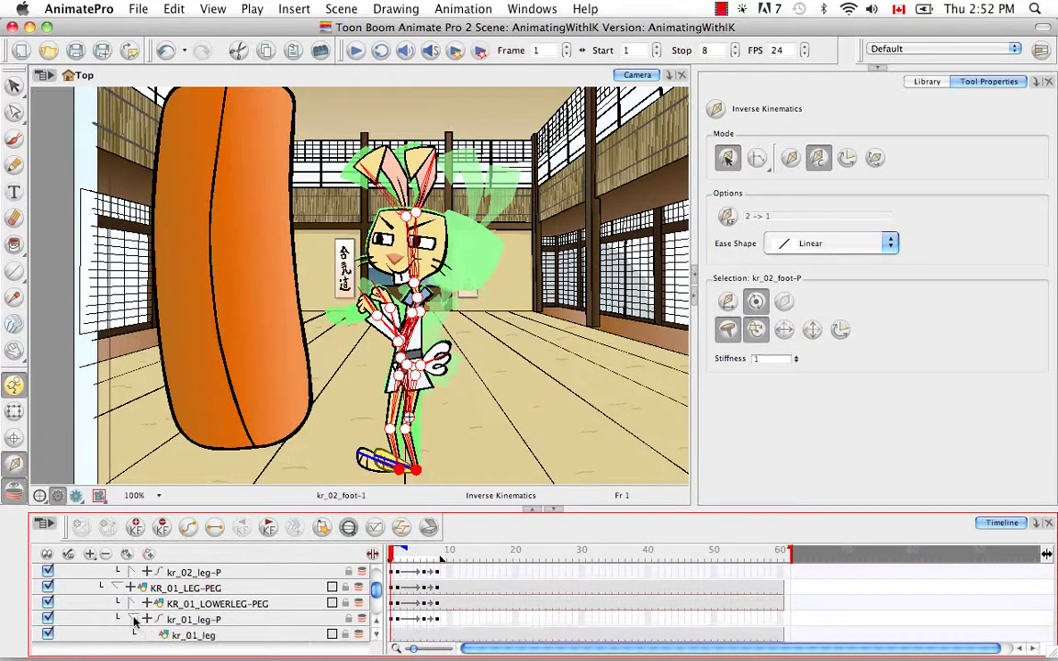
pyautogui.click(133, 620)
pyautogui.click(133, 604)
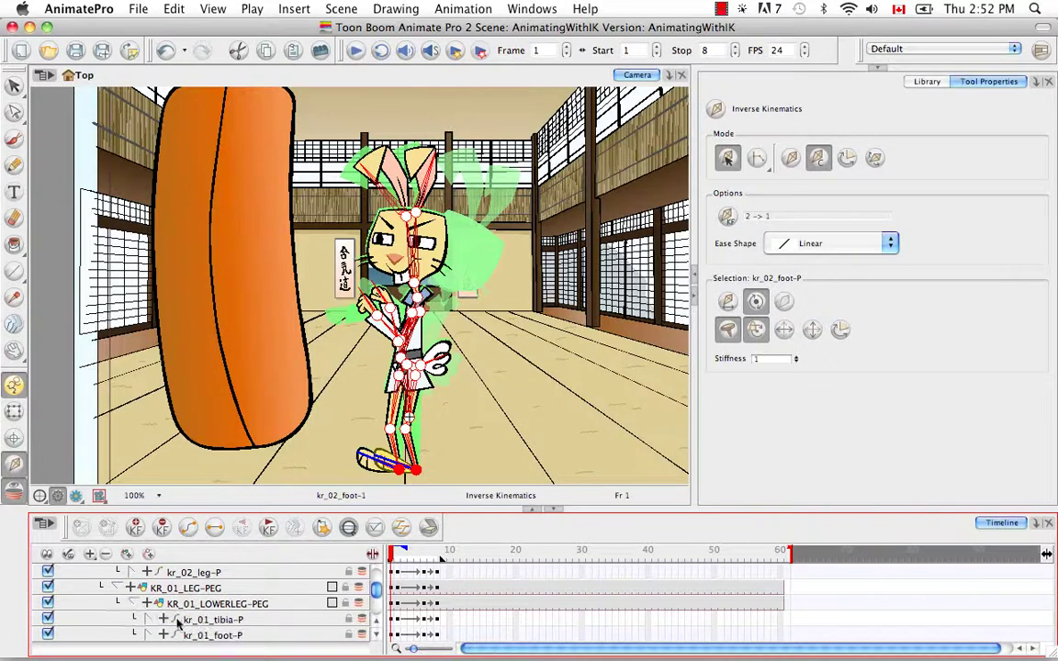
pyautogui.scroll(-2, 338, 574)
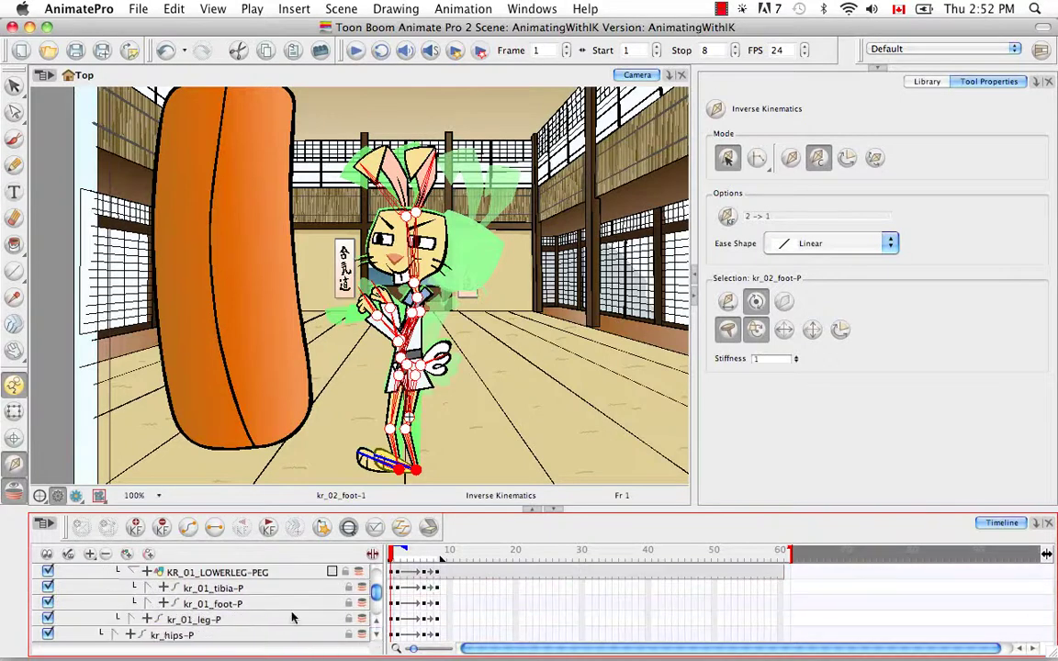
pyautogui.click(190, 604)
pyautogui.click(149, 604)
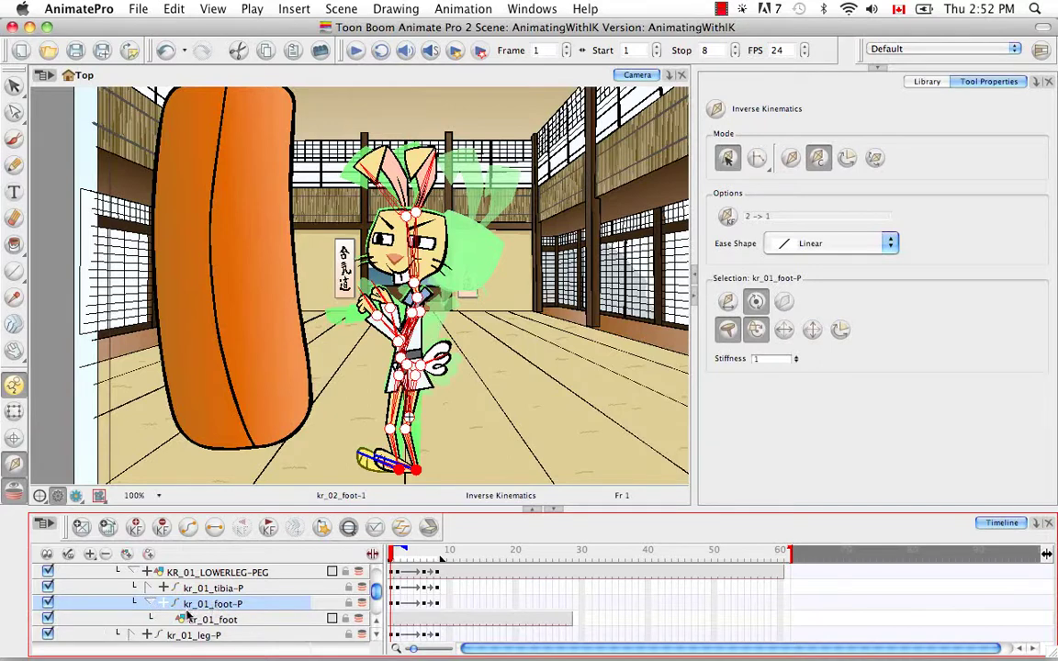
# Apply Inverse Kinematics constraints to kr_01_foot-P from frame 2 to frame 6, and scrub that range to check the feet
pyautogui.click(397, 603)
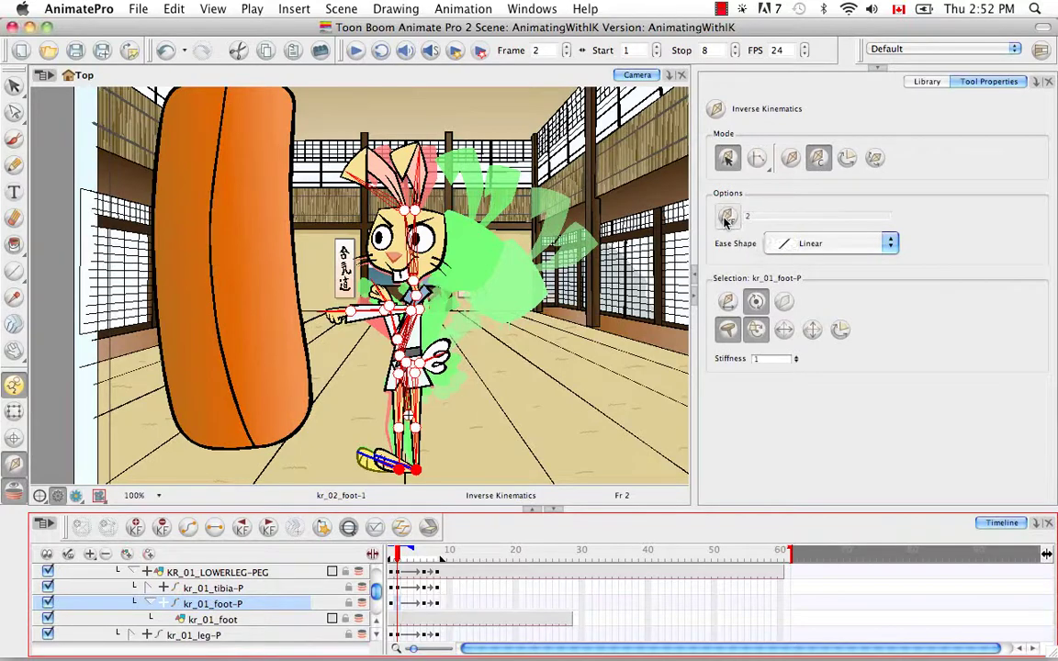
pyautogui.click(404, 554)
pyautogui.moveTo(405, 553); pyautogui.dragTo(426, 601)
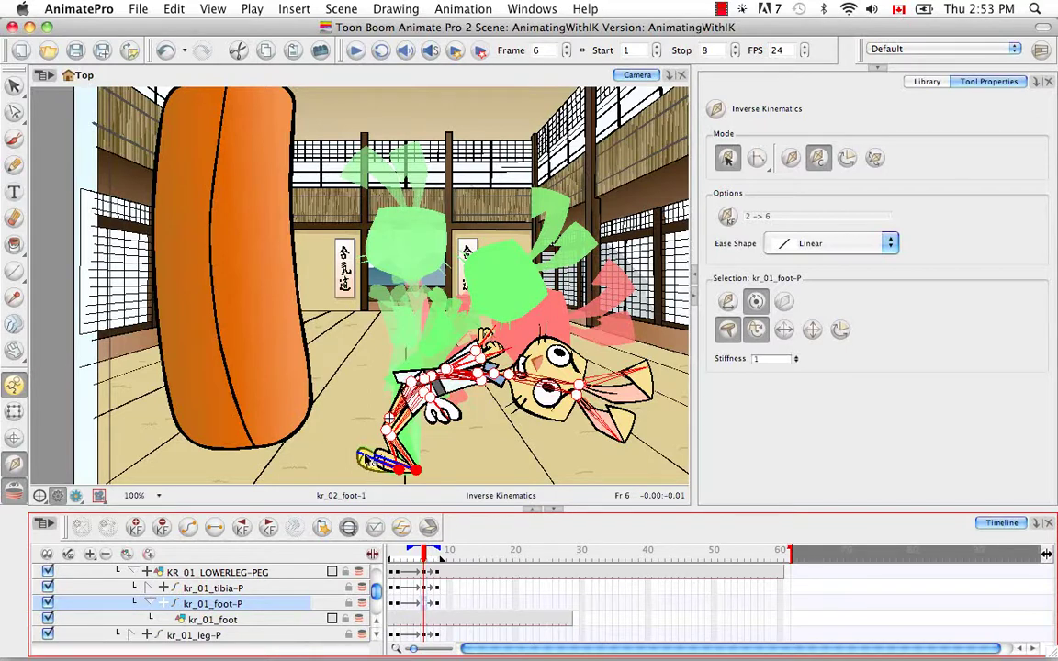
pyautogui.click(366, 461)
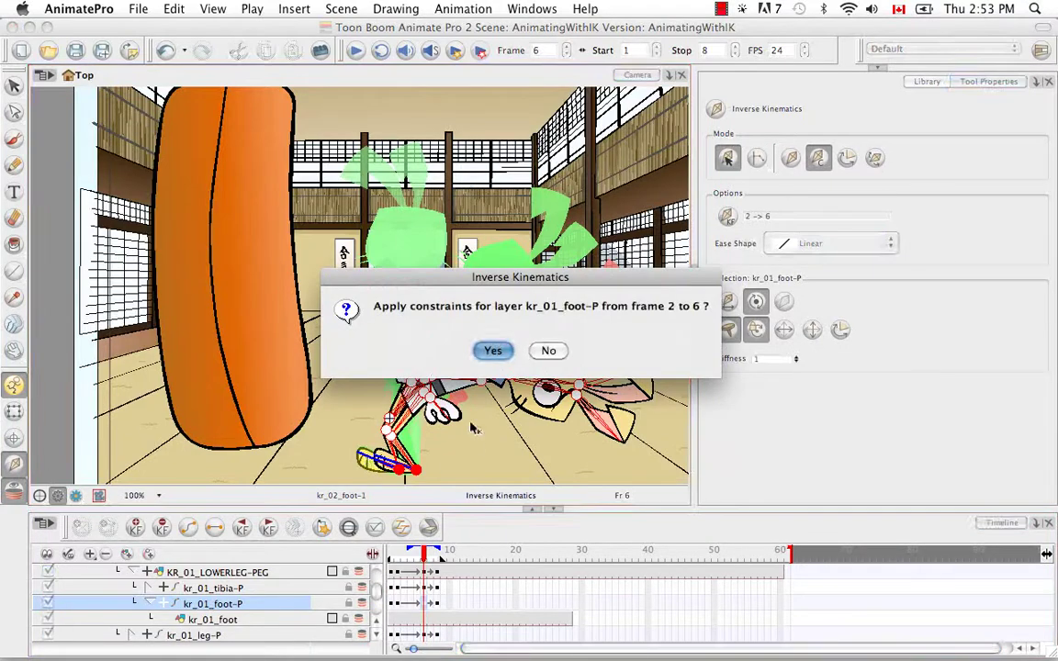
pyautogui.click(492, 350)
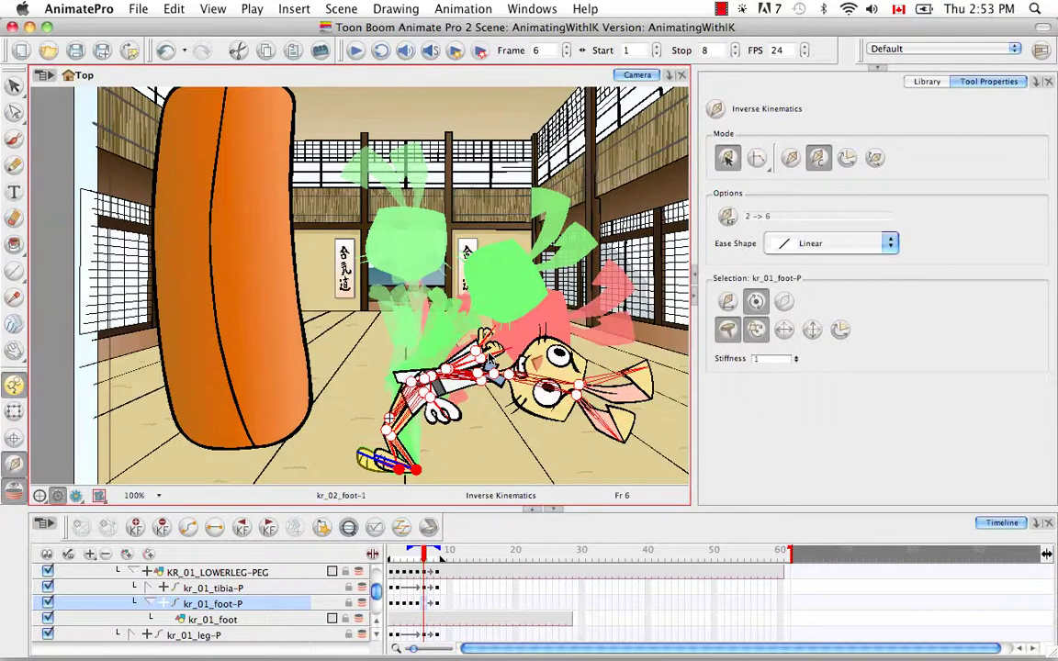
pyautogui.click(402, 552)
pyautogui.moveTo(400, 555); pyautogui.dragTo(422, 560)
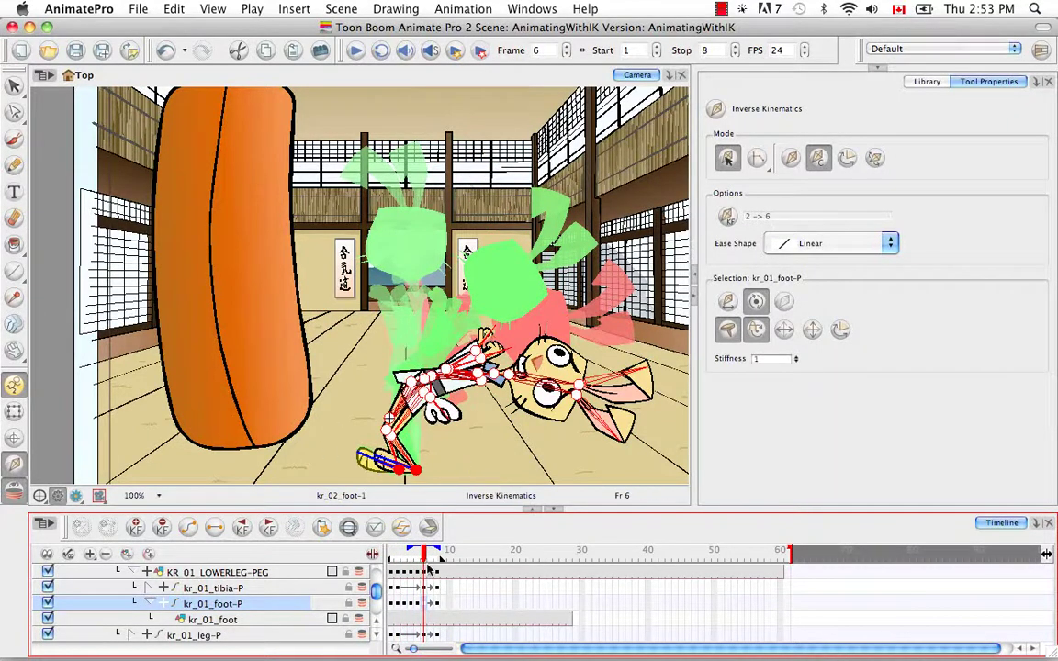
# Scrub through frames 1 to 8 to check how the rabbit's feet hold between the keyframes
pyautogui.moveTo(422, 560); pyautogui.dragTo(397, 560)
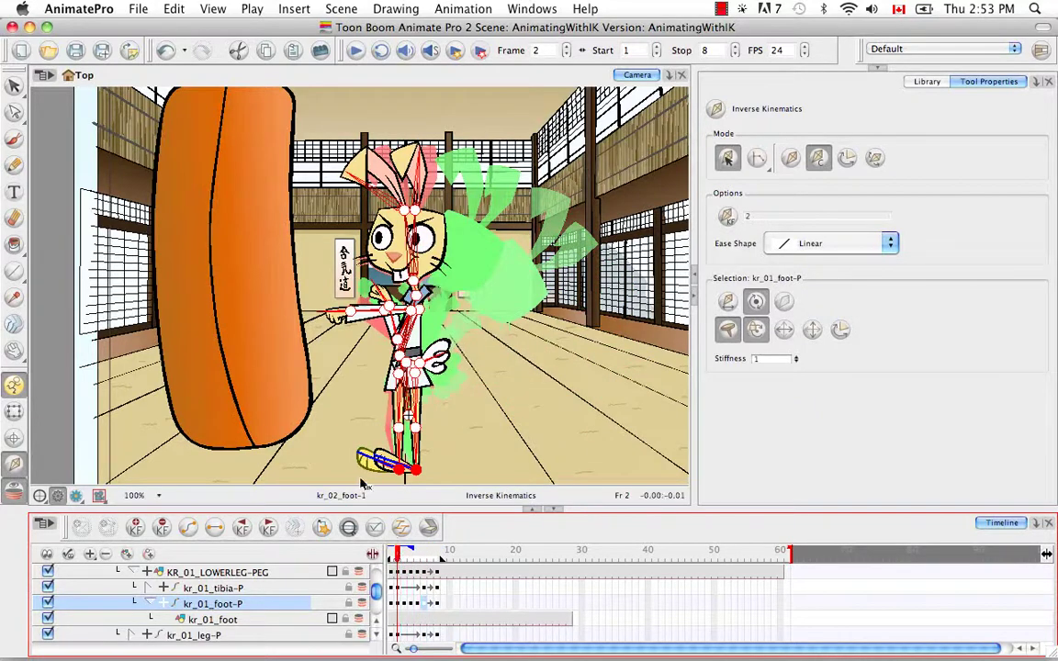
pyautogui.click(425, 603)
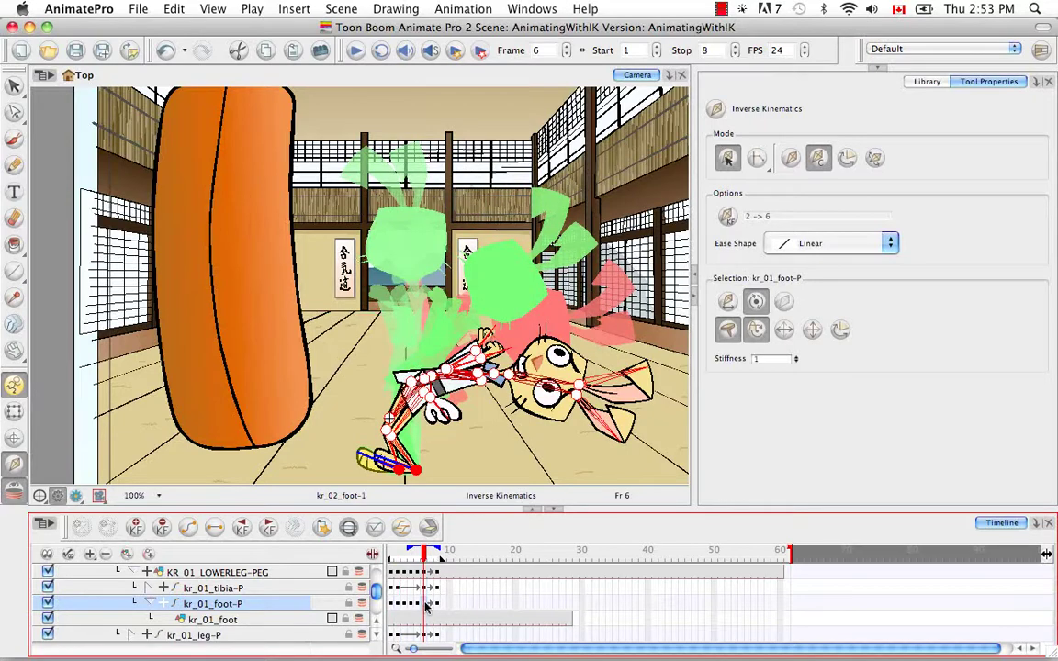
pyautogui.moveTo(428, 554); pyautogui.dragTo(383, 548)
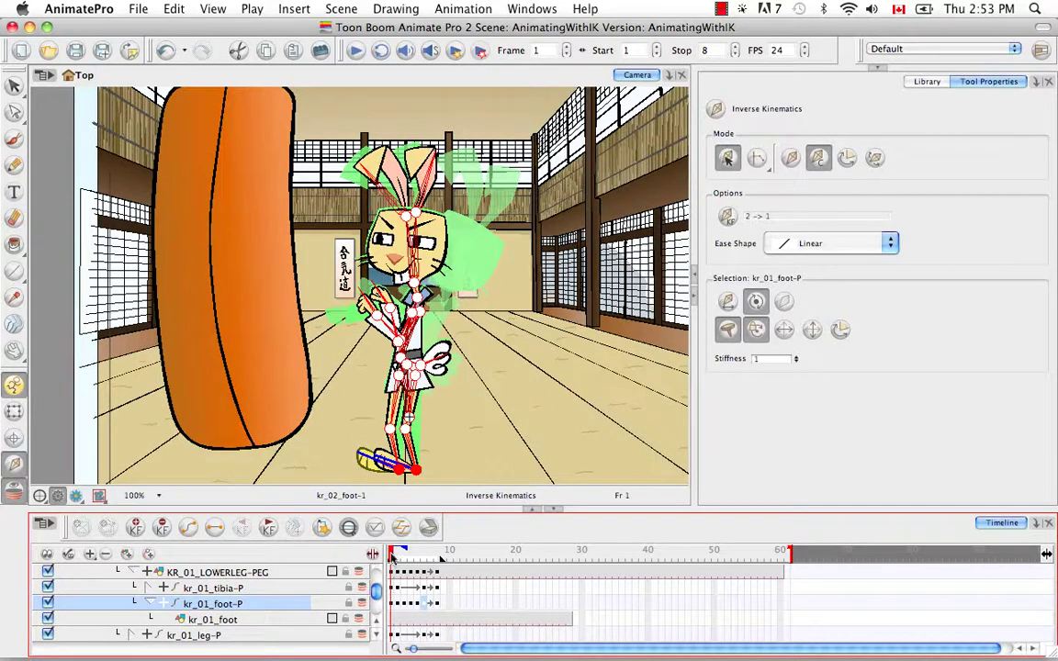
pyautogui.moveTo(393, 554)
pyautogui.mouseDown()
pyautogui.moveTo(419, 560)
pyautogui.moveTo(400, 555)
pyautogui.mouseUp()
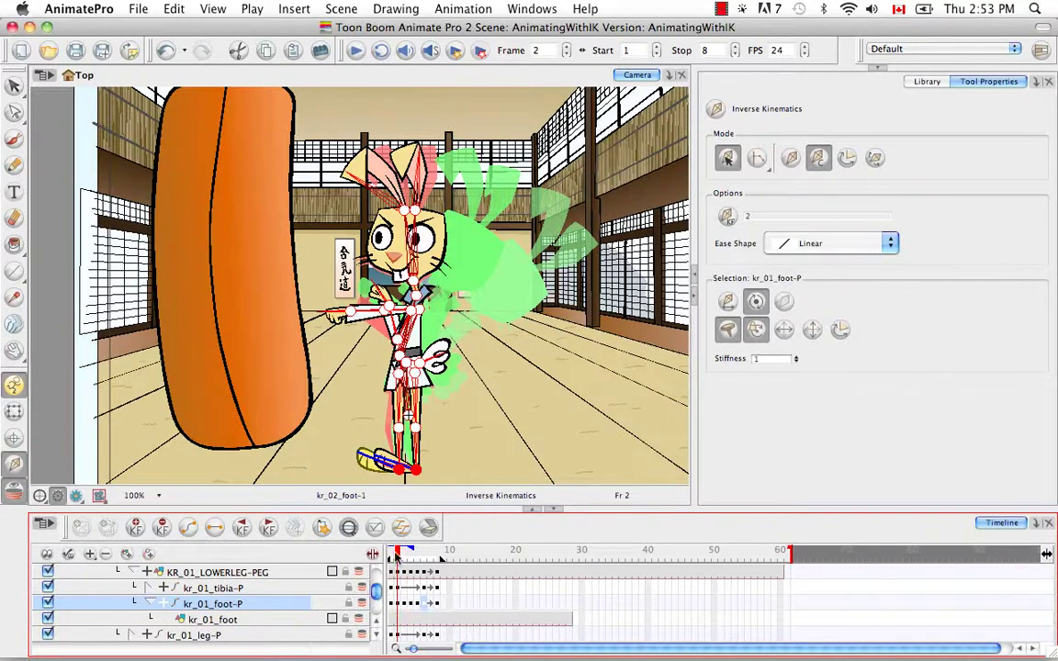
pyautogui.click(412, 553)
pyautogui.moveTo(411, 554); pyautogui.dragTo(441, 558)
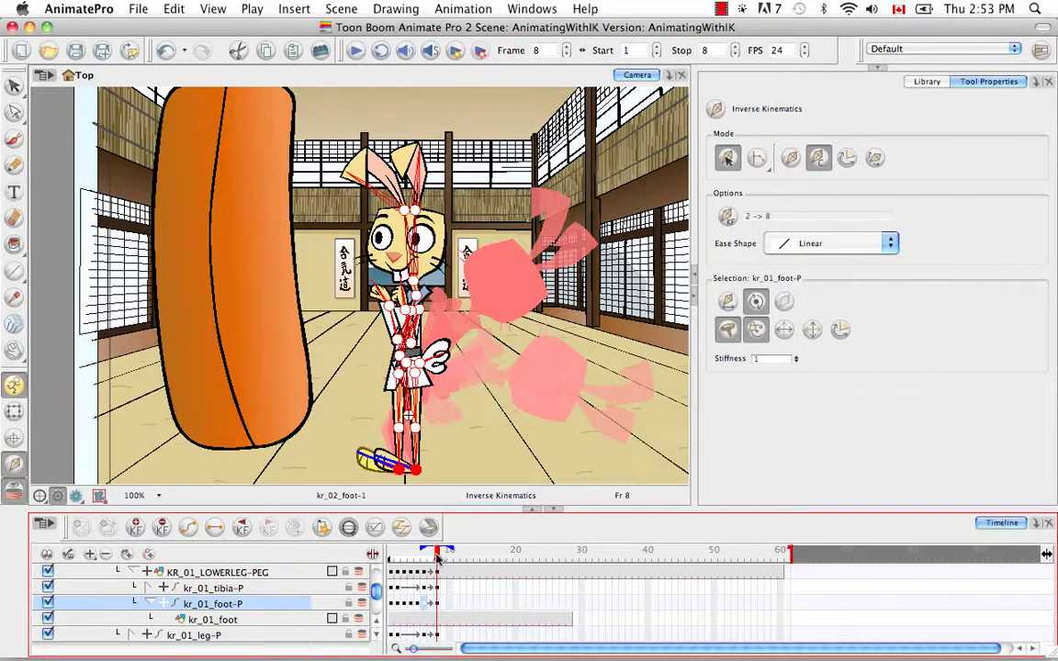
# Set frame 6 as the constraint start and apply Inverse Kinematics constraints to kr_01_foot-P from frame 6 to frame 8
pyautogui.moveTo(438, 556); pyautogui.dragTo(425, 555)
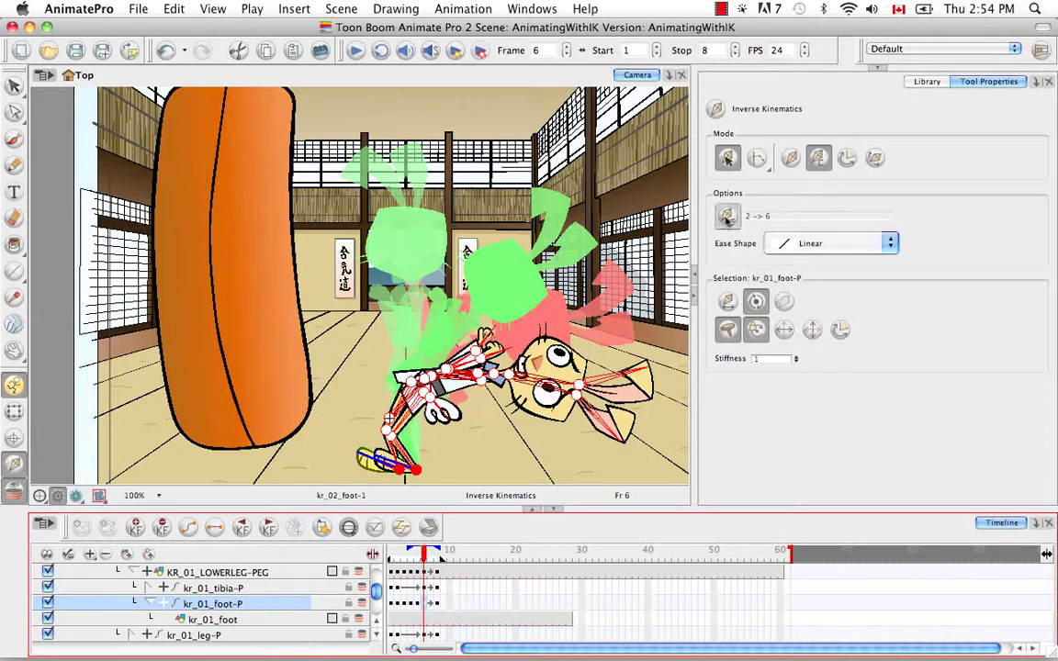
pyautogui.click(726, 217)
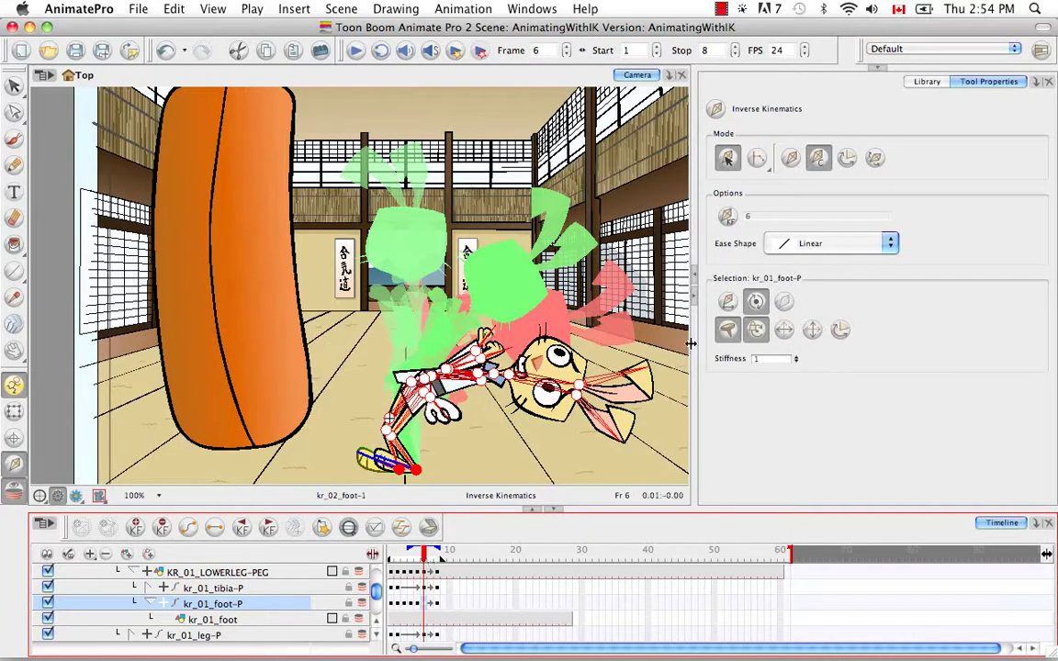
pyautogui.click(437, 551)
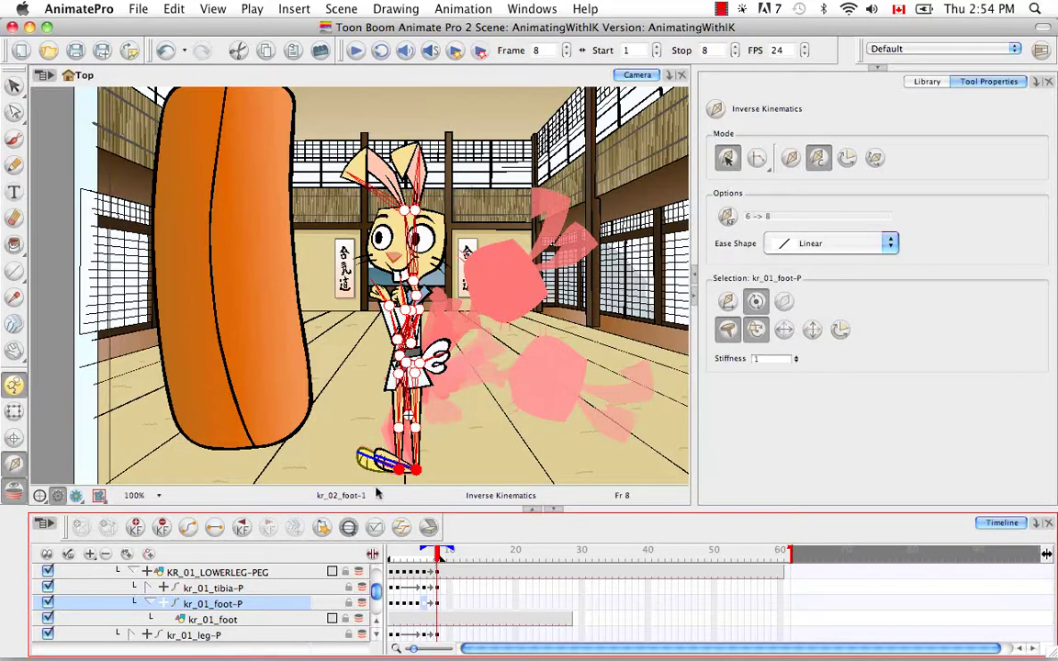
pyautogui.click(366, 461)
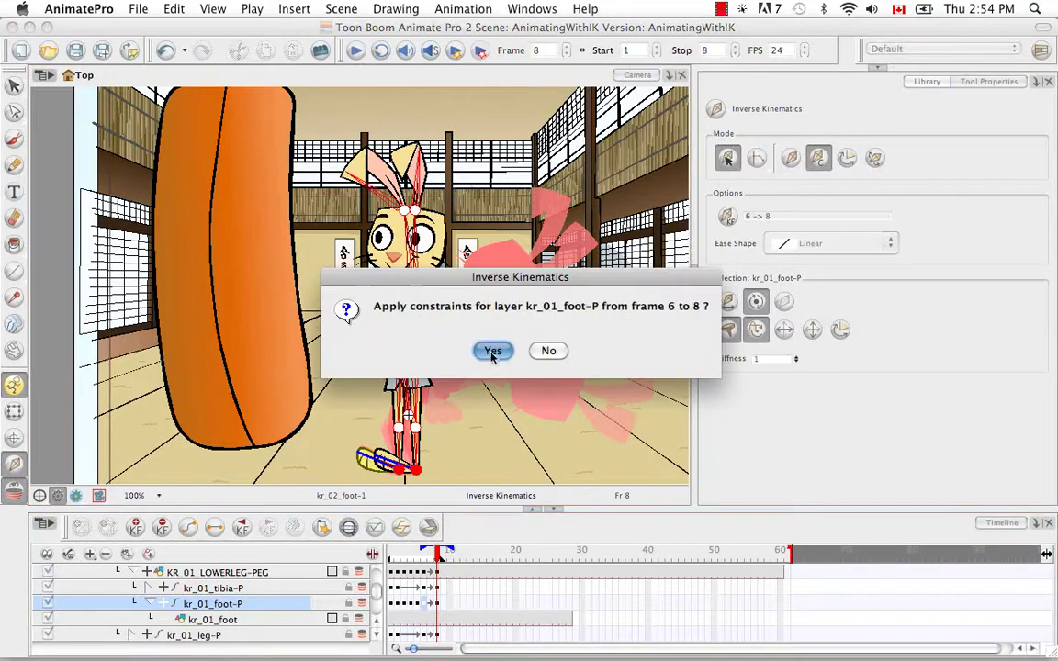
pyautogui.click(493, 352)
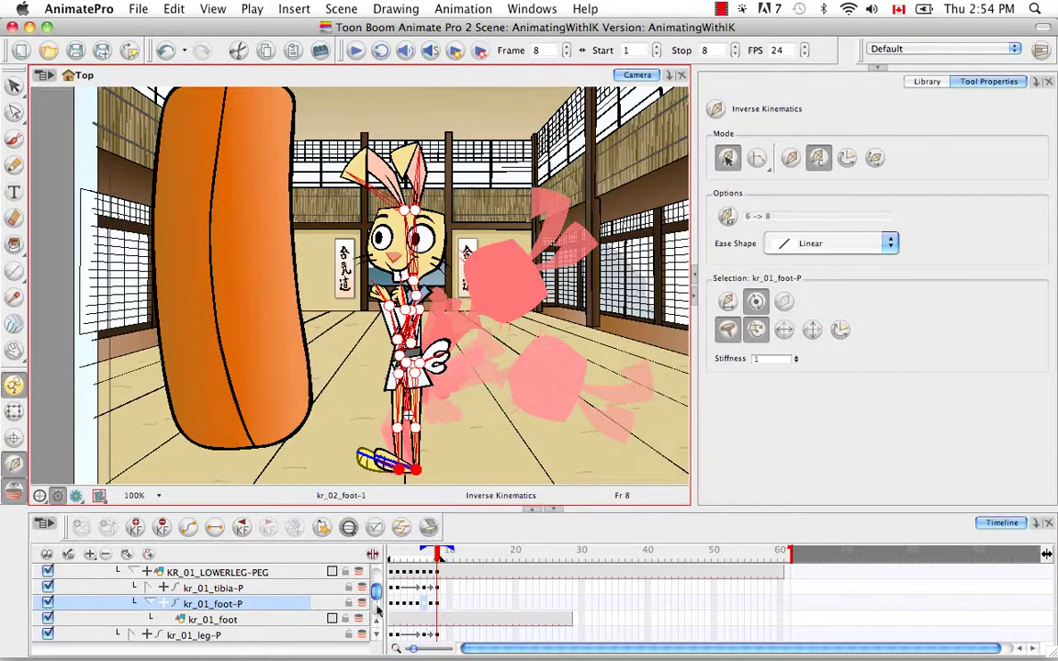
# Select the kr_02_foot-P layer and apply Inverse Kinematics constraints to it from frame 6 to frame 8
pyautogui.scroll(5, 377, 610)
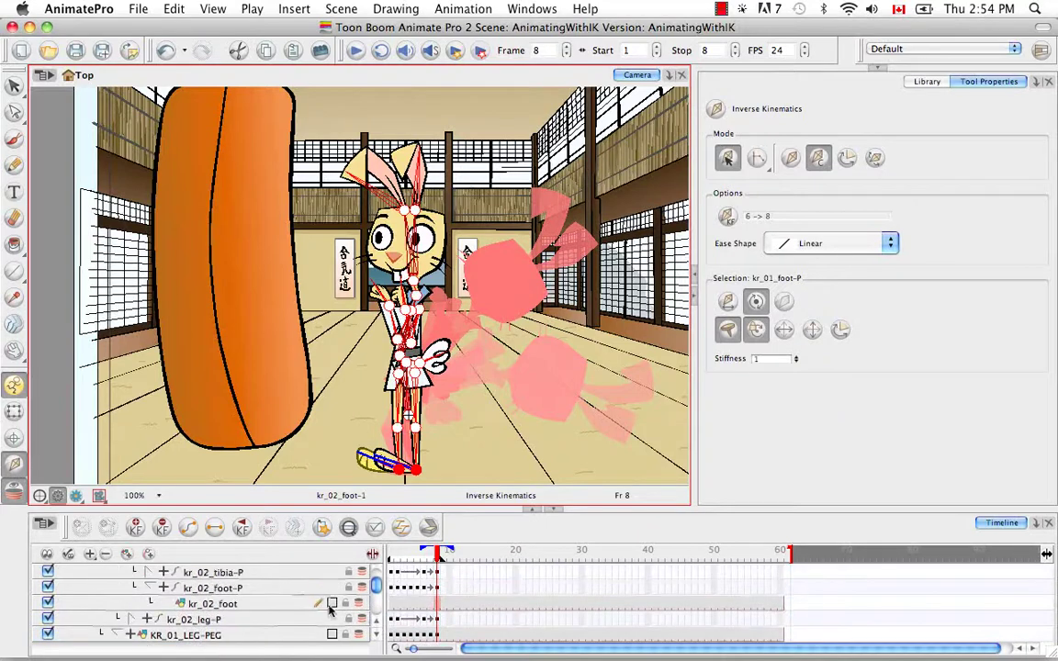
pyautogui.click(312, 589)
pyautogui.click(420, 595)
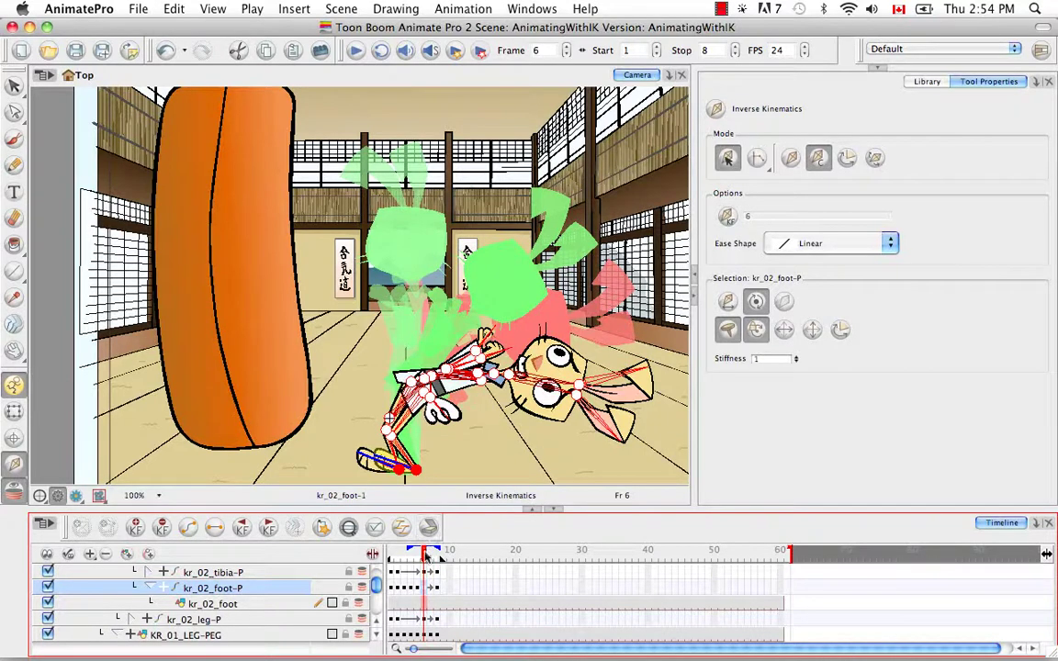
pyautogui.moveTo(427, 573); pyautogui.dragTo(439, 573)
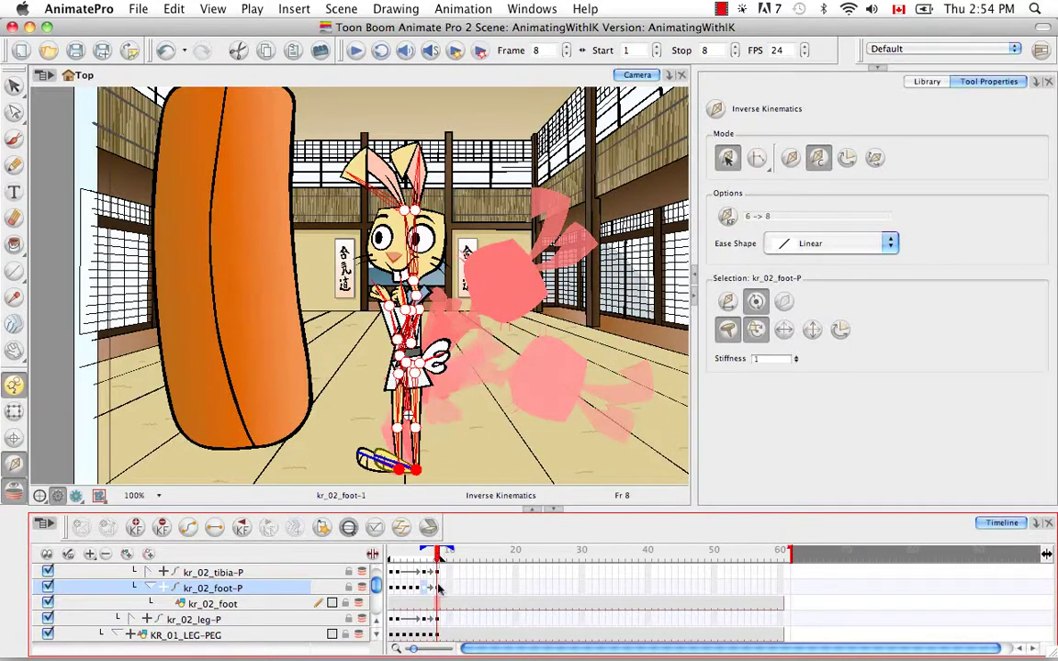
pyautogui.click(411, 475)
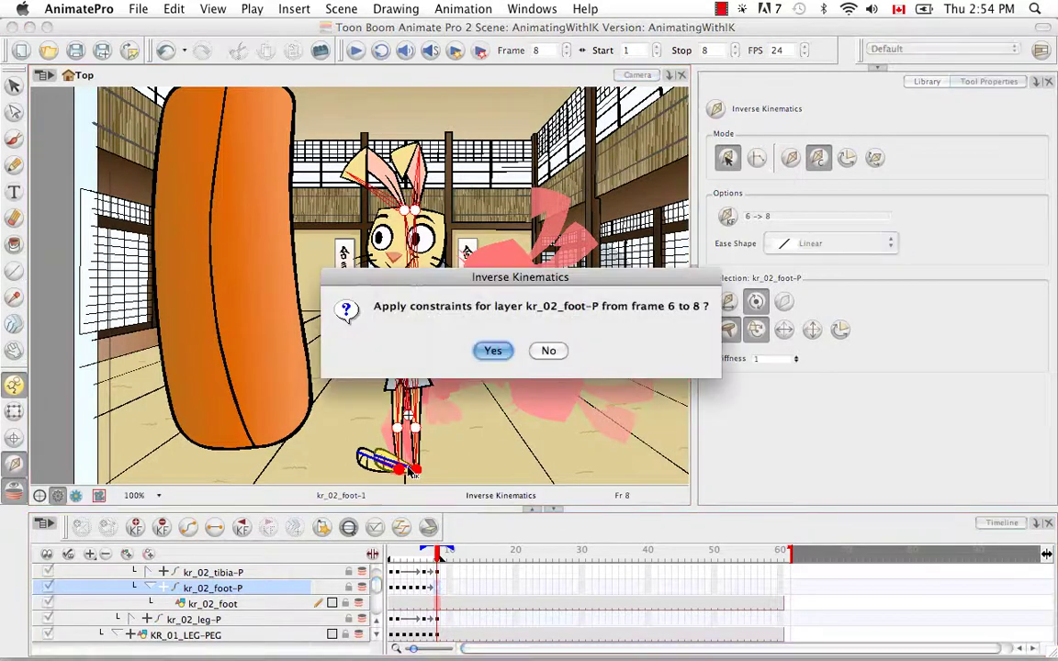
pyautogui.click(494, 351)
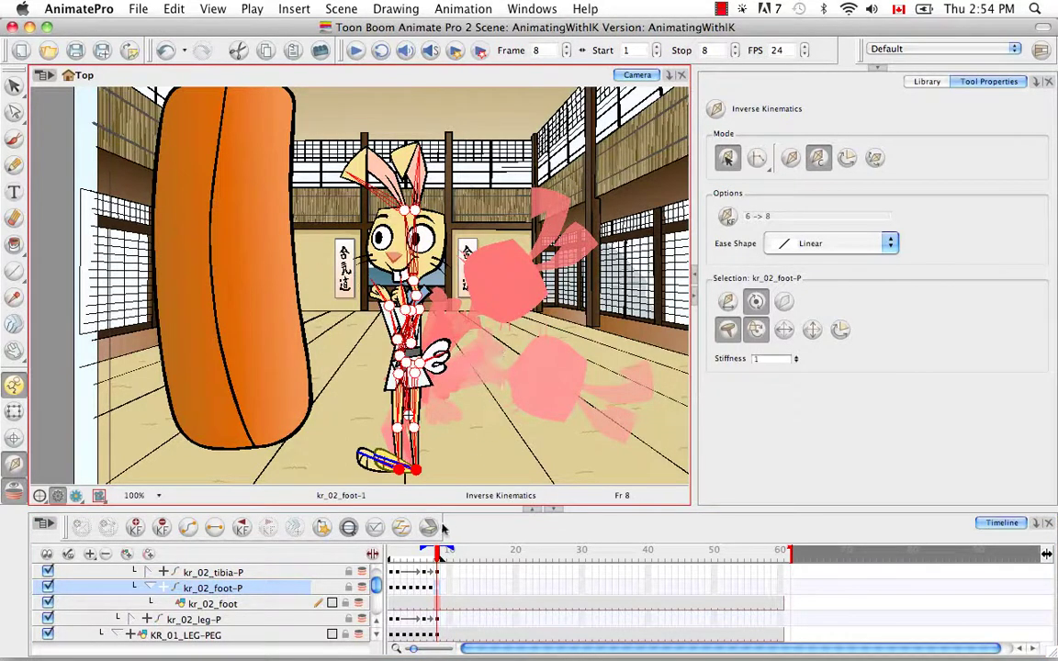
# Return to frame 1 and collapse KR_02_LOWERLEG-PEG, KR_02_LEG-PEG and KR_LOWER_BODY-PEG in the timeline
pyautogui.moveTo(440, 554); pyautogui.dragTo(391, 553)
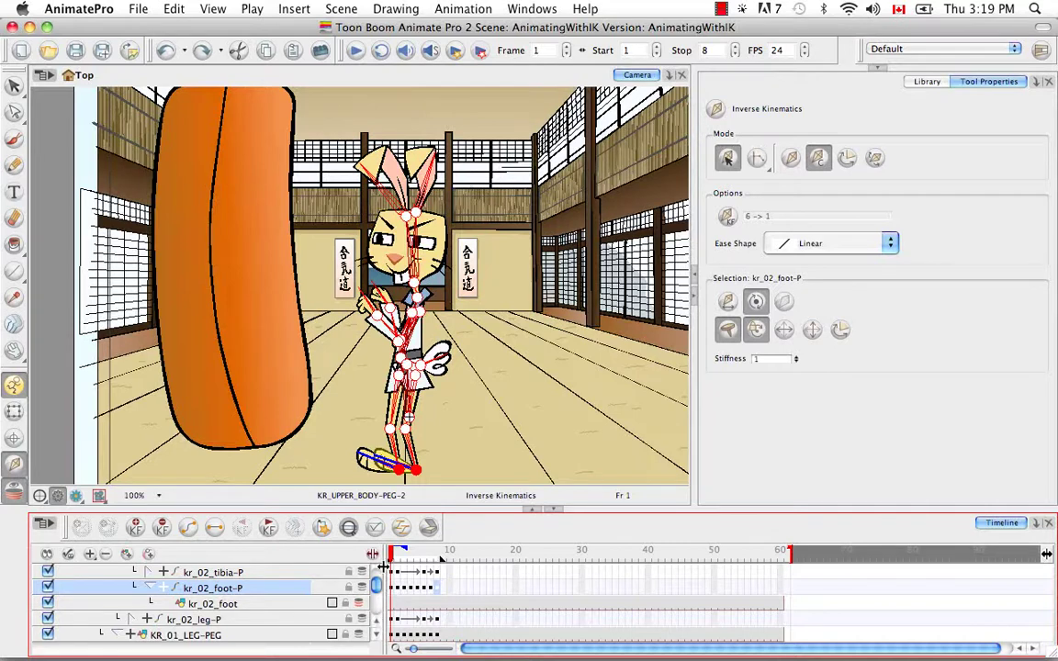
pyautogui.scroll(3, 377, 622)
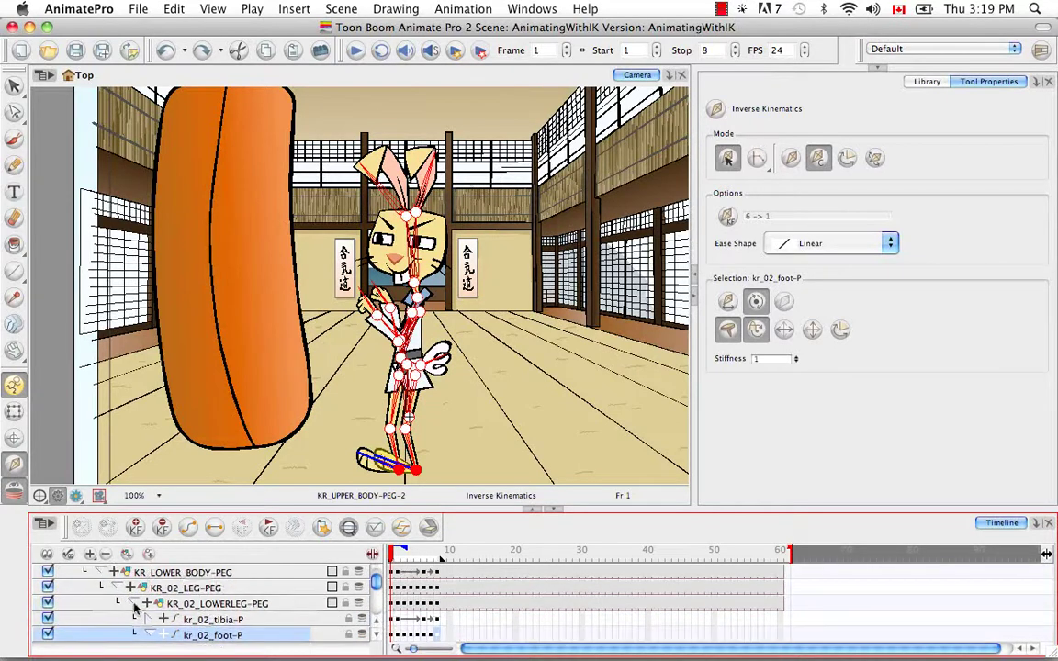
pyautogui.click(132, 603)
pyautogui.click(116, 588)
pyautogui.click(101, 572)
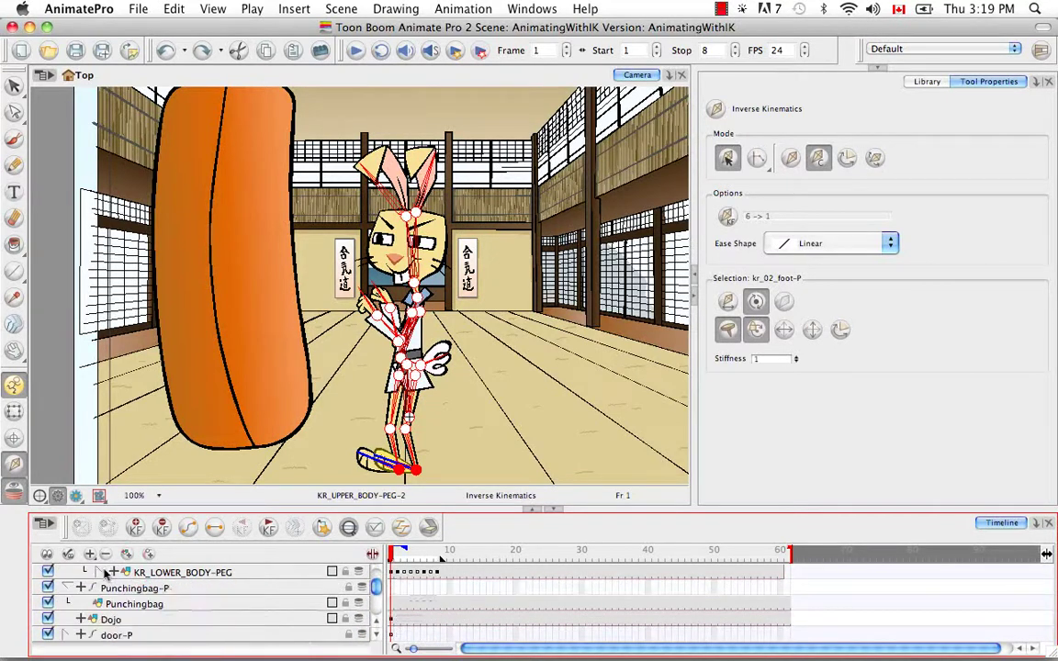
pyautogui.scroll(3, 341, 562)
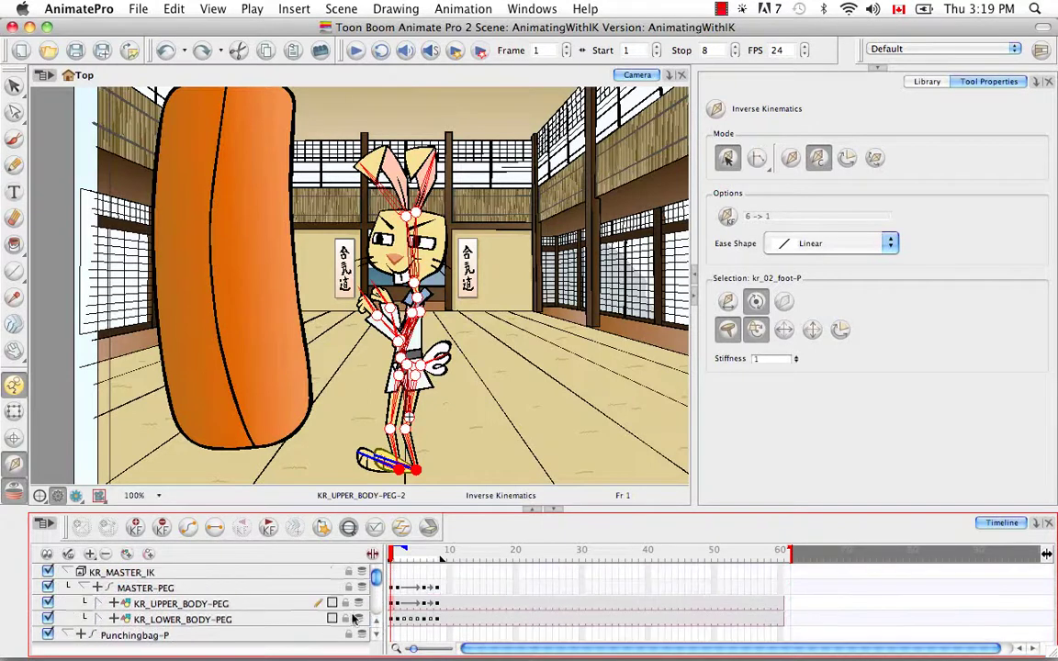
# Select KR_UPPER_BODY-PEG at frame 6 and set the Inverse Kinematics ease shape to Fast Ease OUT
pyautogui.click(184, 603)
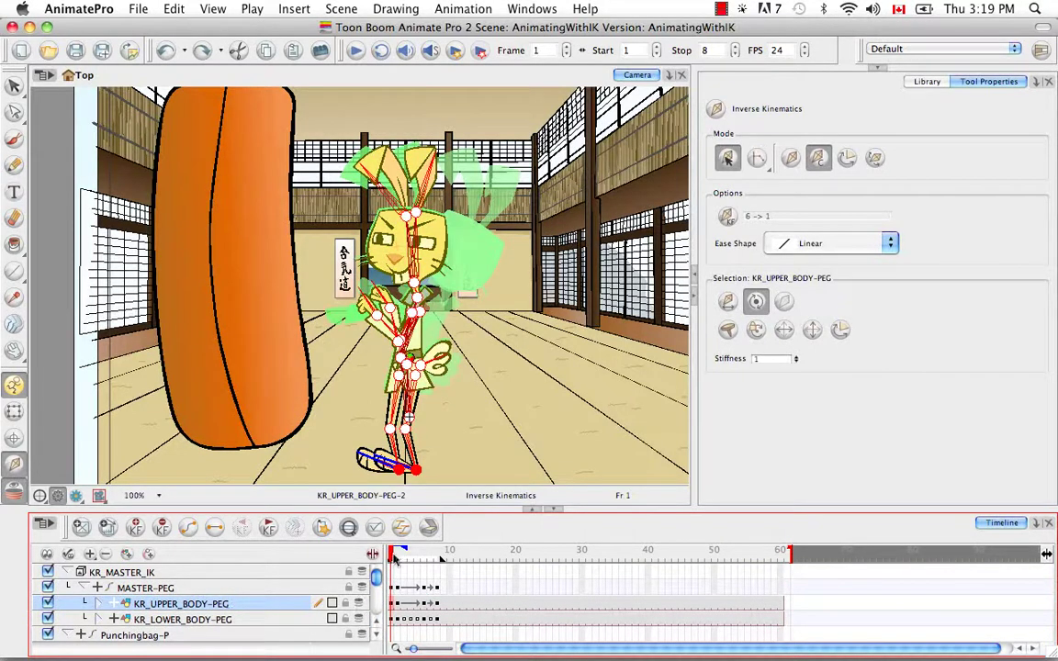
pyautogui.moveTo(391, 553); pyautogui.dragTo(398, 554)
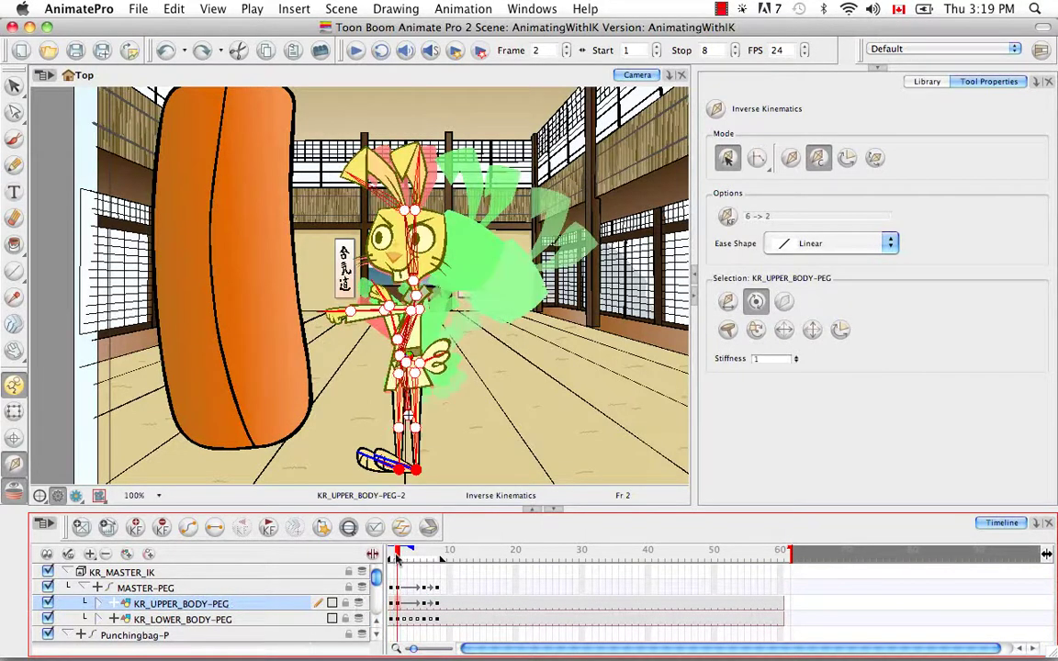
pyautogui.click(423, 605)
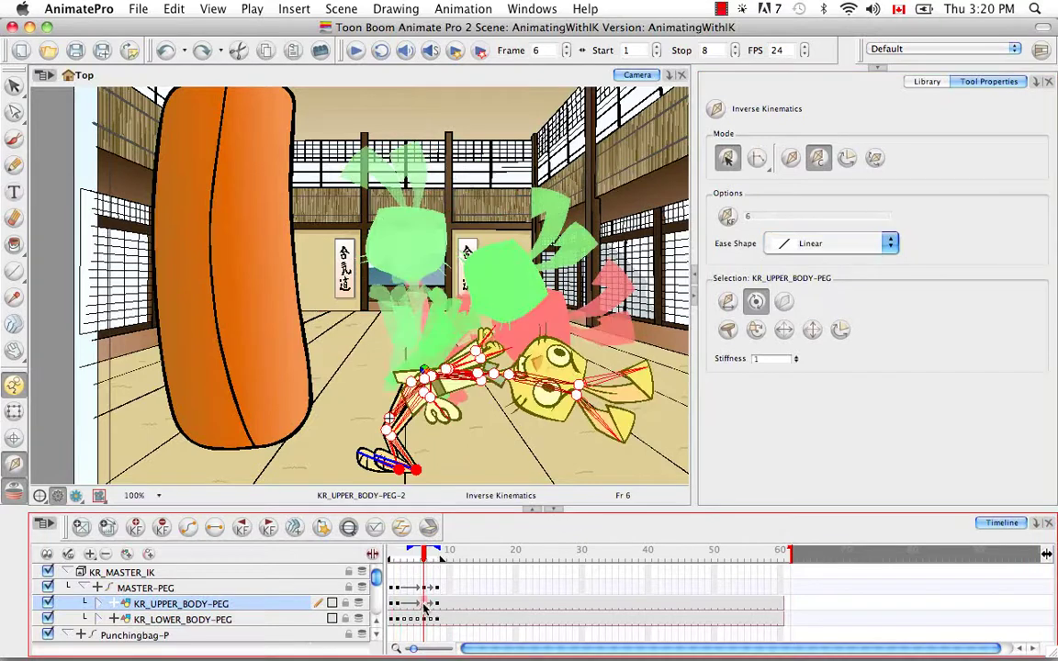
pyautogui.click(890, 242)
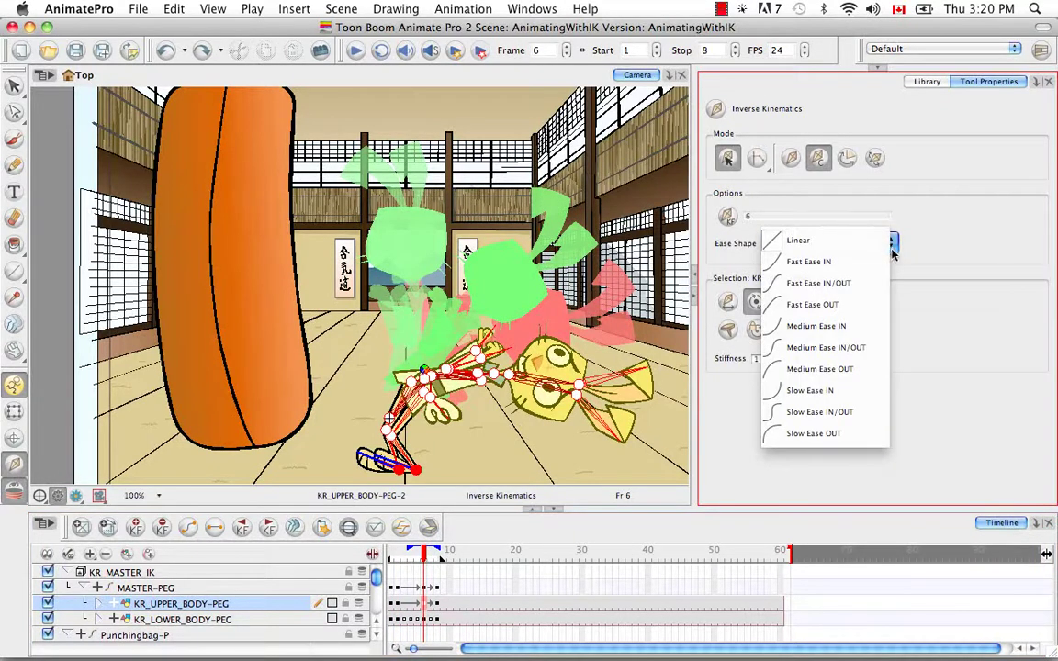
pyautogui.click(812, 304)
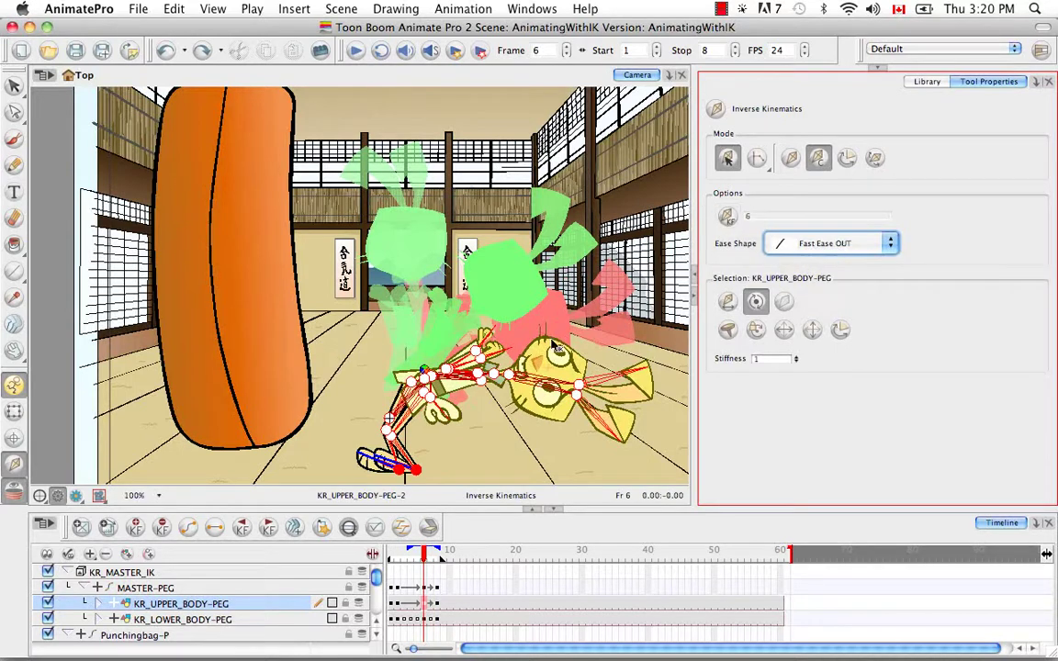
# Switch Inverse Kinematics from applying constraints to posing, and nudge the rabbit's head slightly at frame 6
pyautogui.click(560, 394)
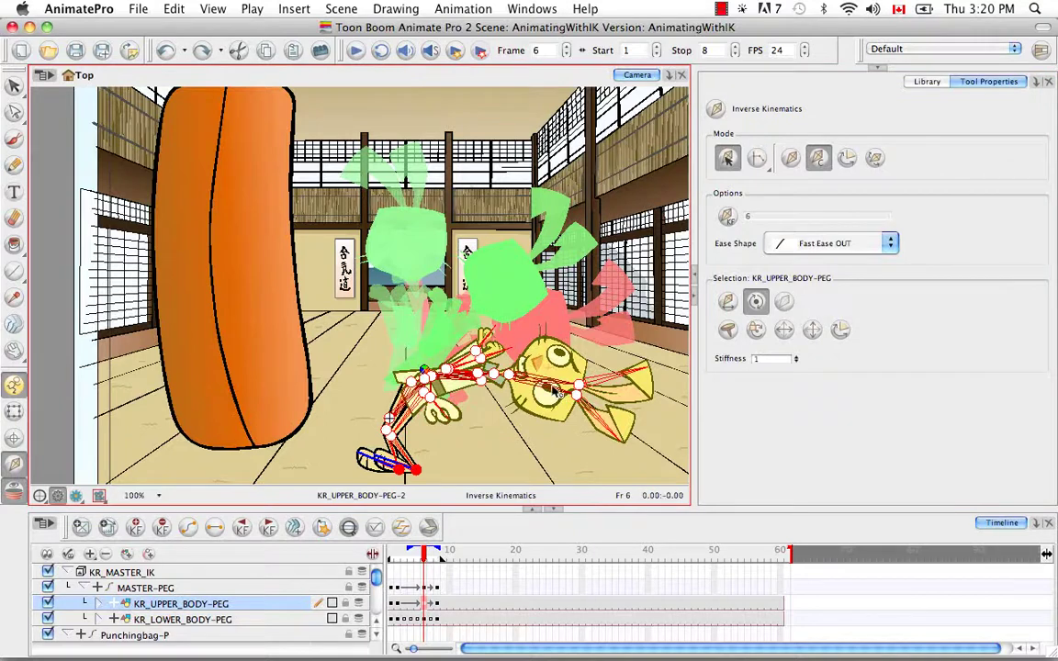
pyautogui.click(796, 157)
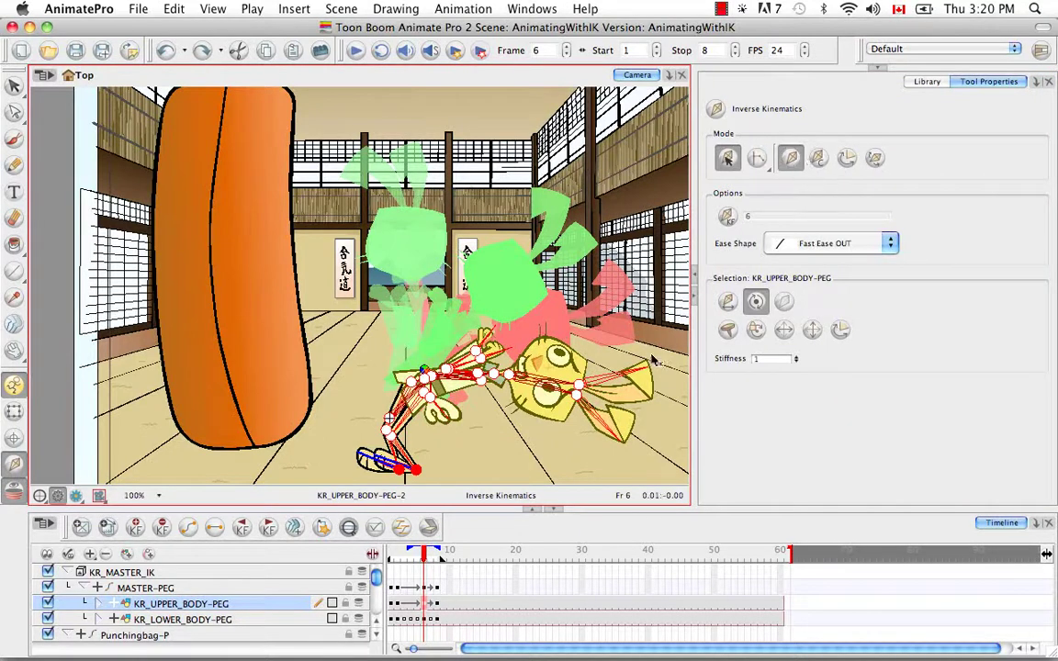
pyautogui.click(563, 390)
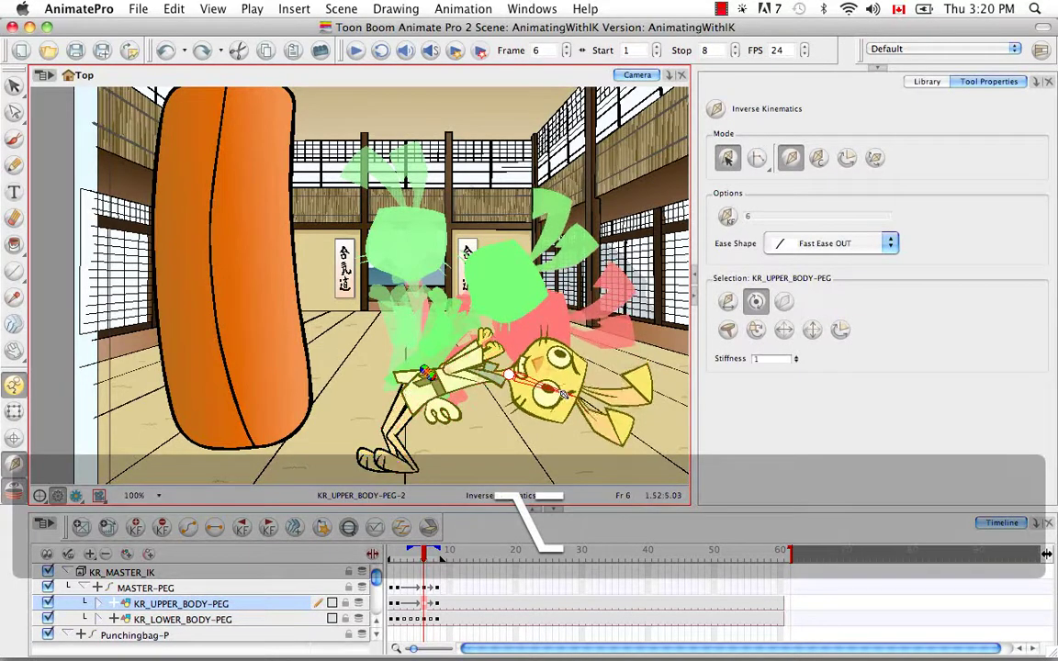
pyautogui.click(393, 462)
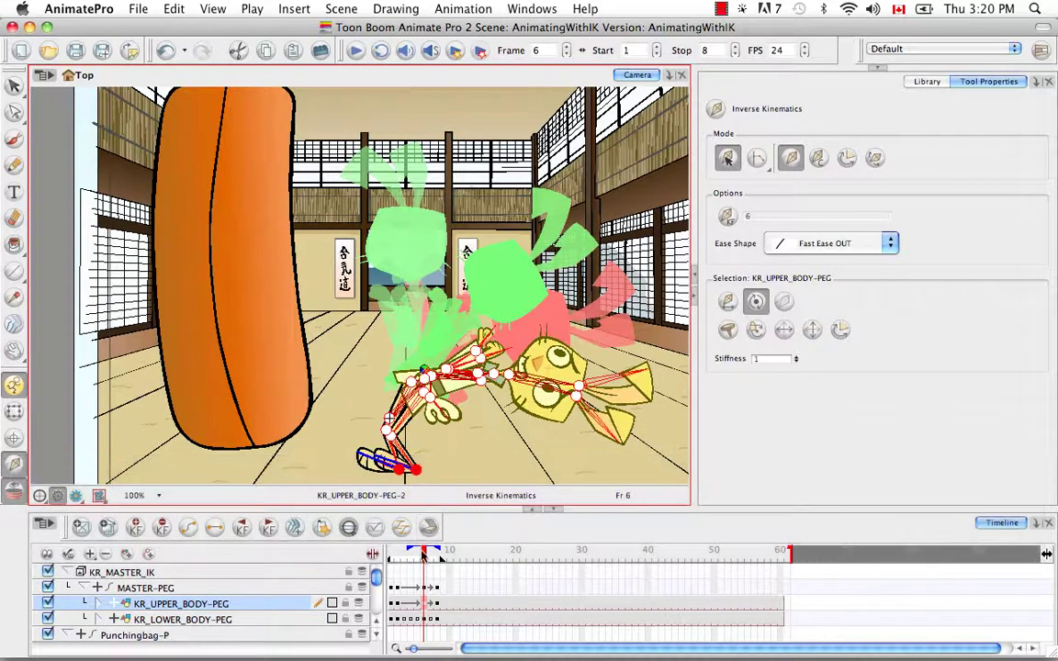
# Play back the animation from frame 1 to review the punch, recoil and recovery
pyautogui.click(401, 554)
pyautogui.click(391, 554)
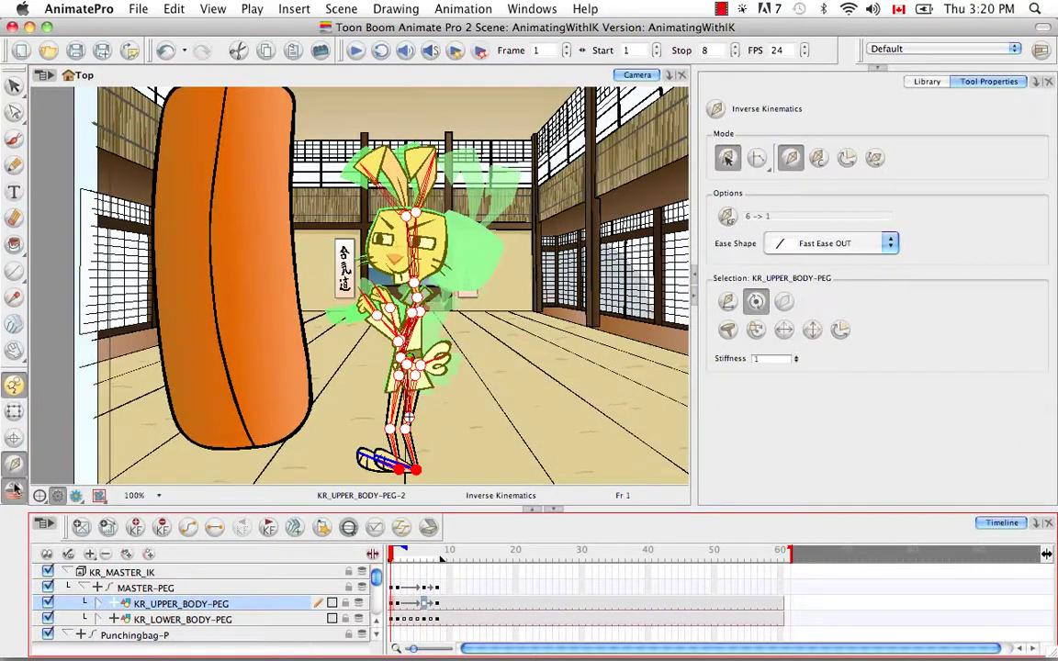
pyautogui.click(355, 51)
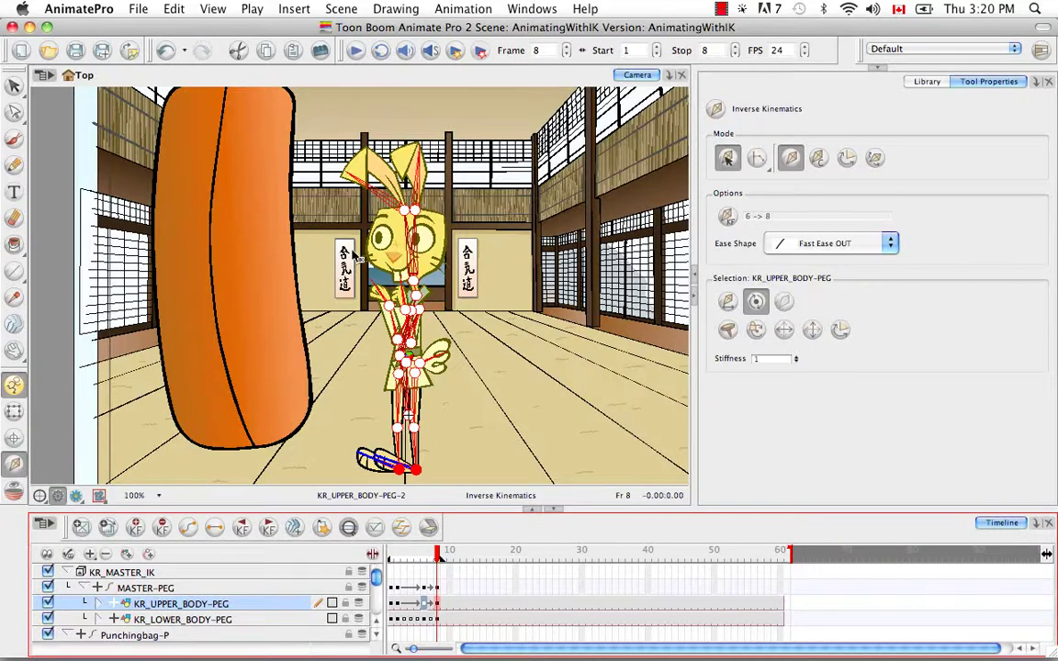
pyautogui.click(354, 51)
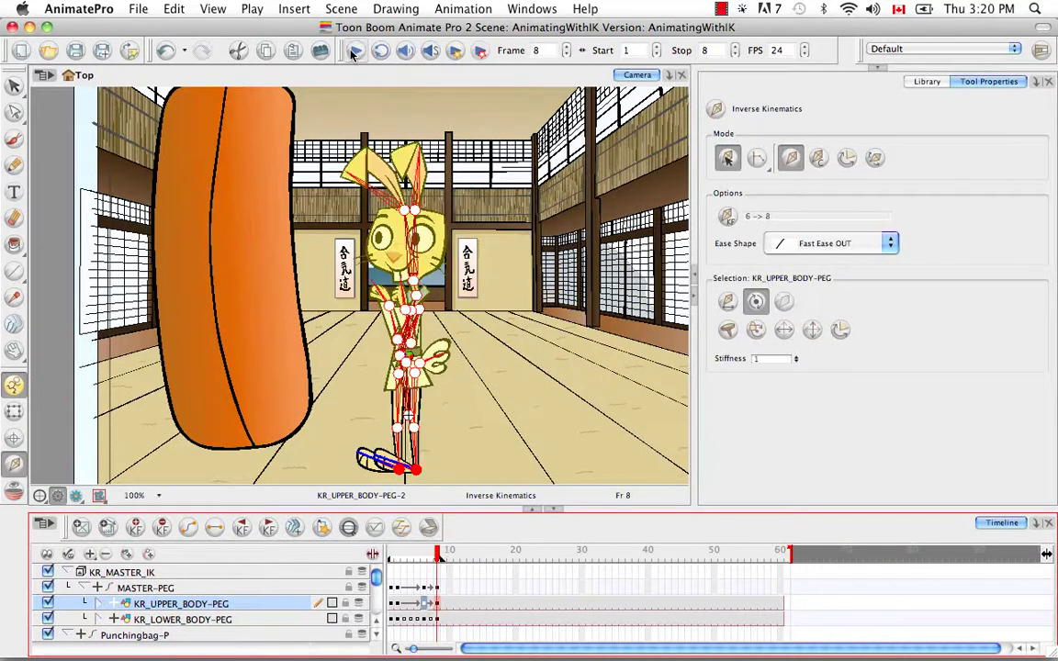